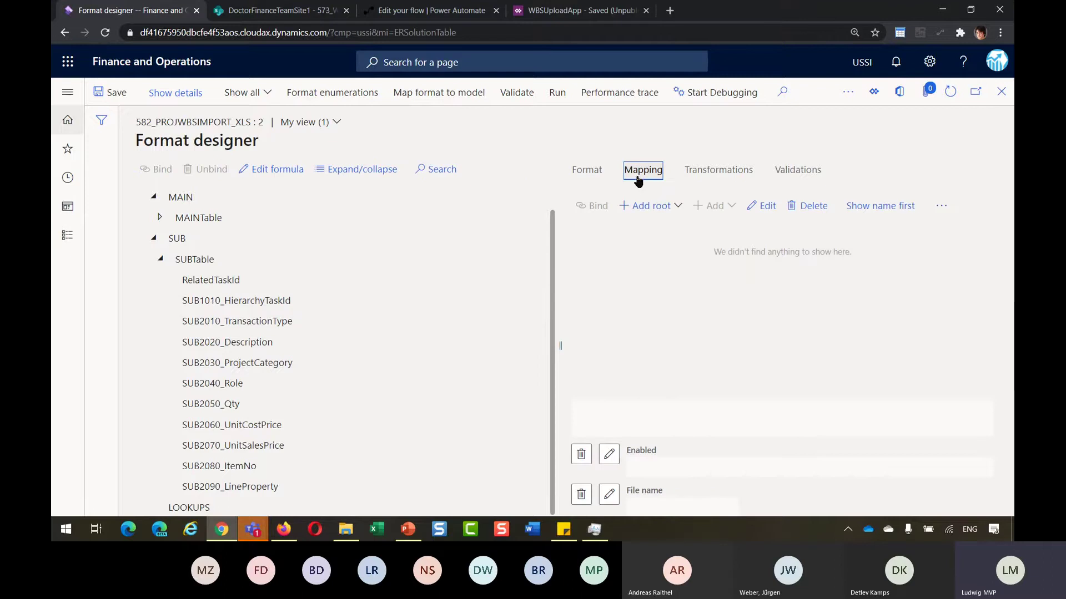
Open the model mapping designer for the format and expand the MAINTable source range and the MAIN_RecList record list.
{"action": "left_click", "coordinate": [445, 95]}
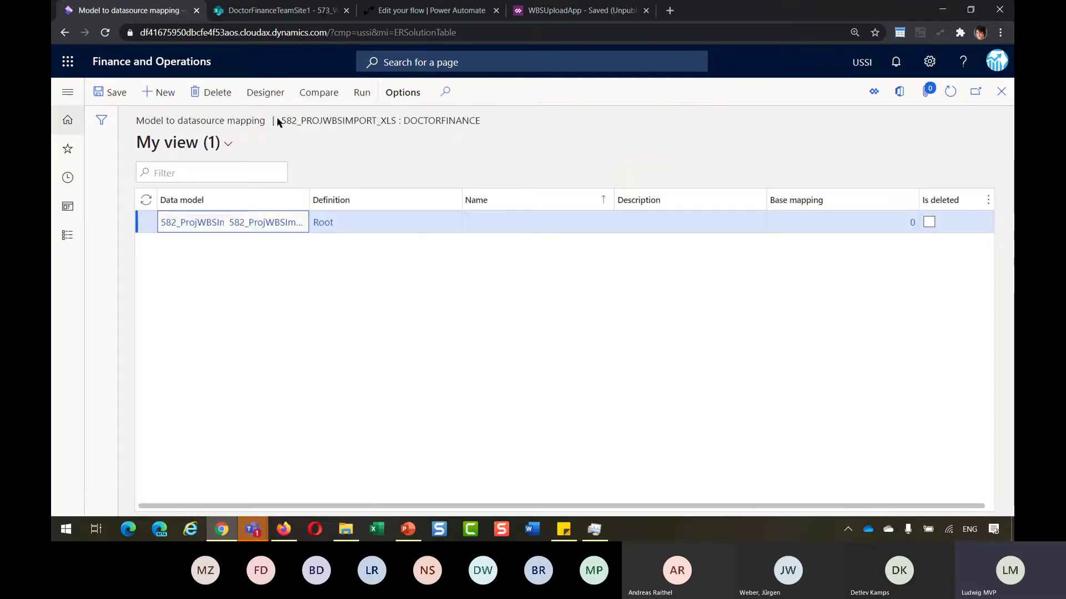
{"action": "left_click", "coordinate": [267, 93]}
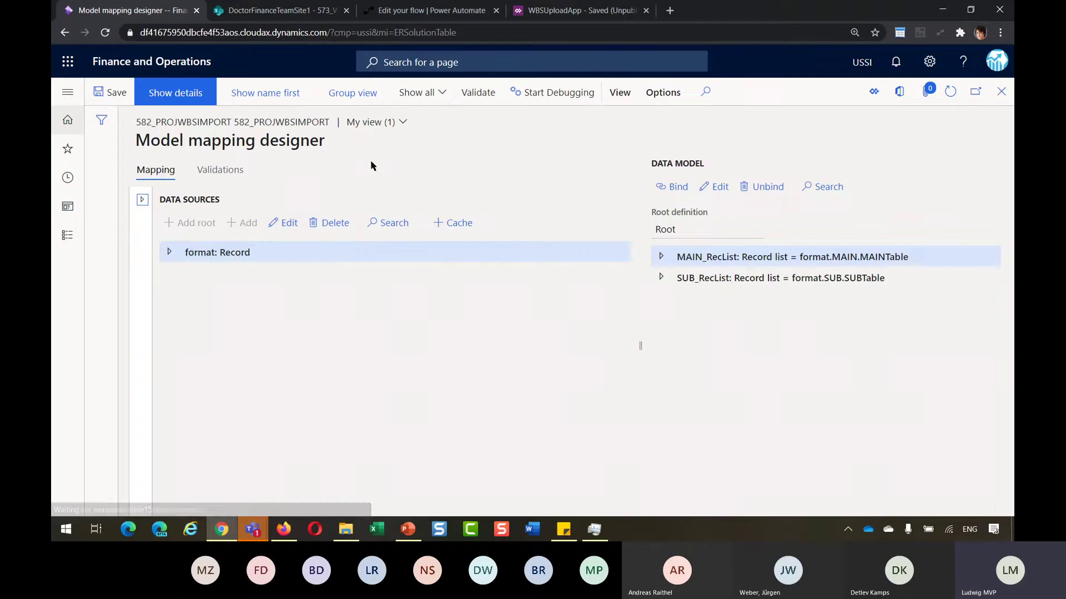
{"action": "left_click", "coordinate": [167, 253]}
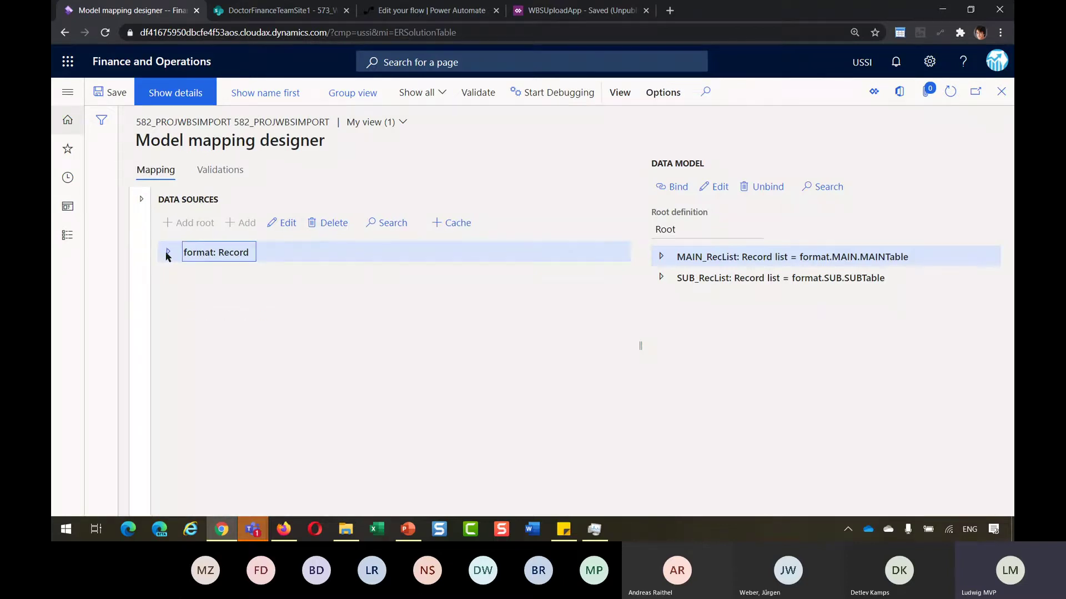
{"action": "left_click", "coordinate": [175, 294]}
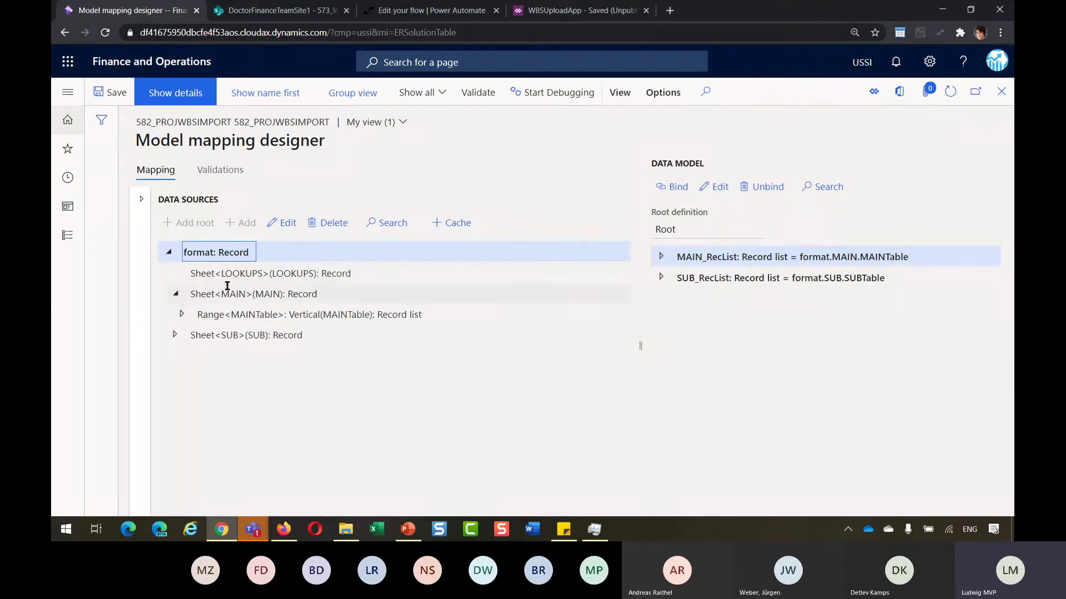
{"action": "left_click", "coordinate": [183, 315]}
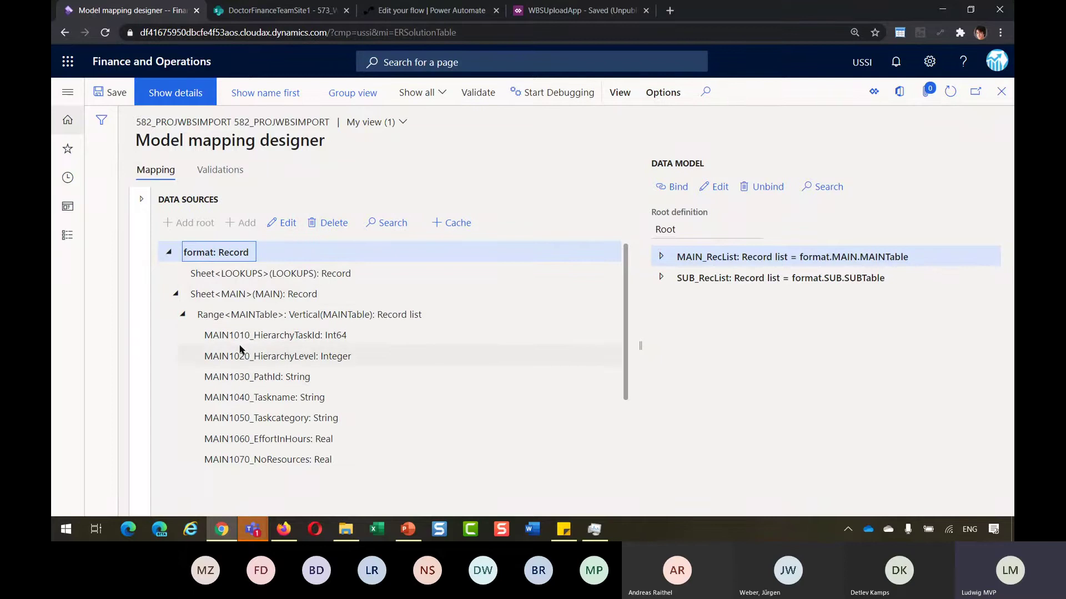
{"action": "left_click", "coordinate": [661, 257]}
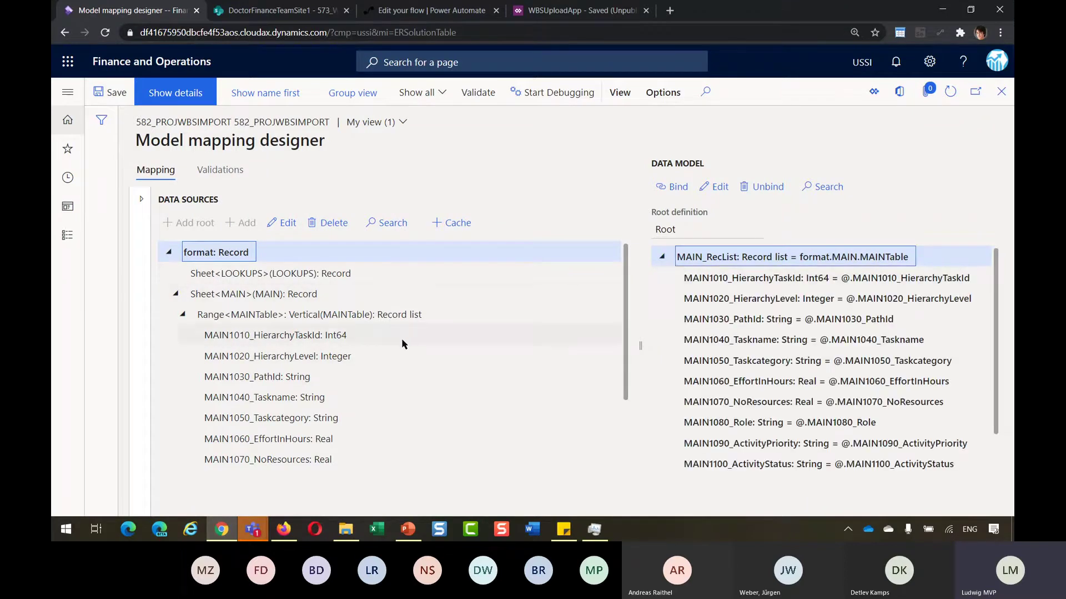
Compare the MAIN1010_HierarchyTaskId and MAIN1020_HierarchyLevel source fields with their data model counterparts, and return to the format designer.
{"action": "scroll", "coordinate": [402, 345], "scroll_direction": "down", "scroll_amount": 1}
{"action": "left_click", "coordinate": [299, 275]}
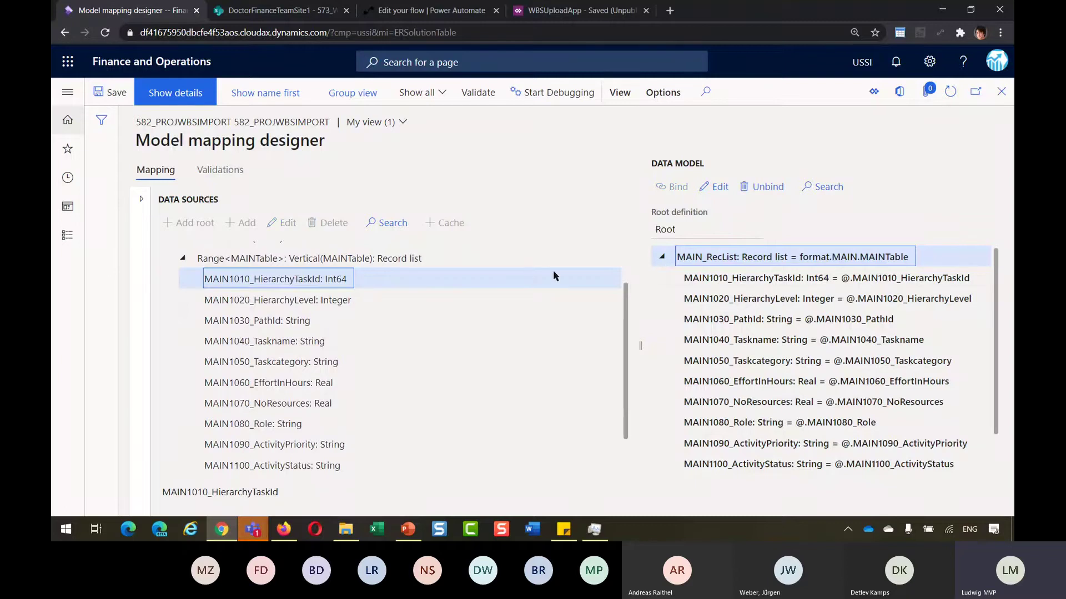
{"action": "left_click", "coordinate": [704, 277]}
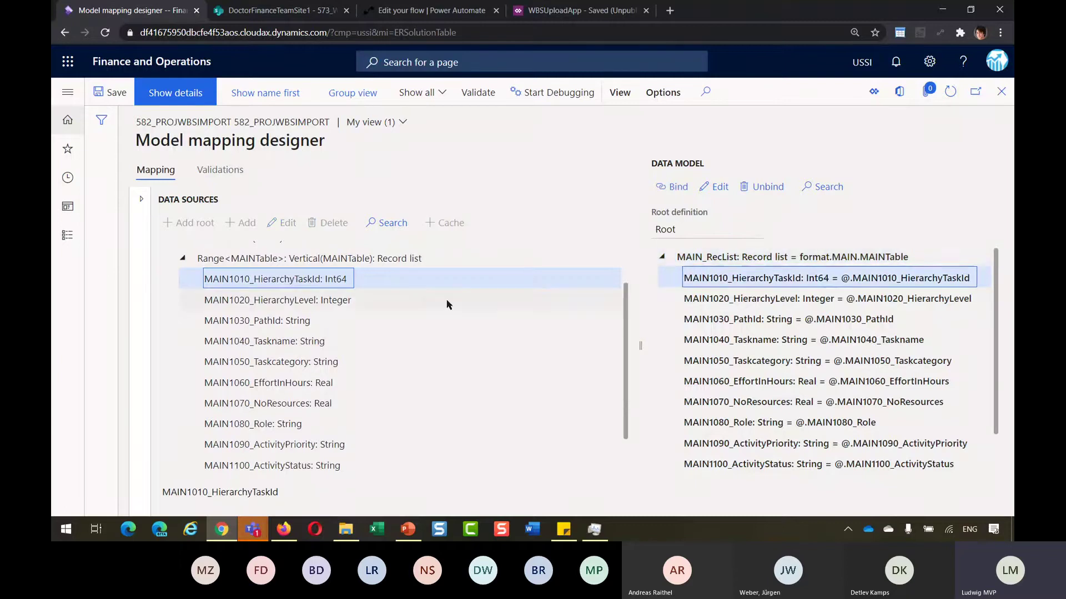
{"action": "left_click", "coordinate": [316, 300]}
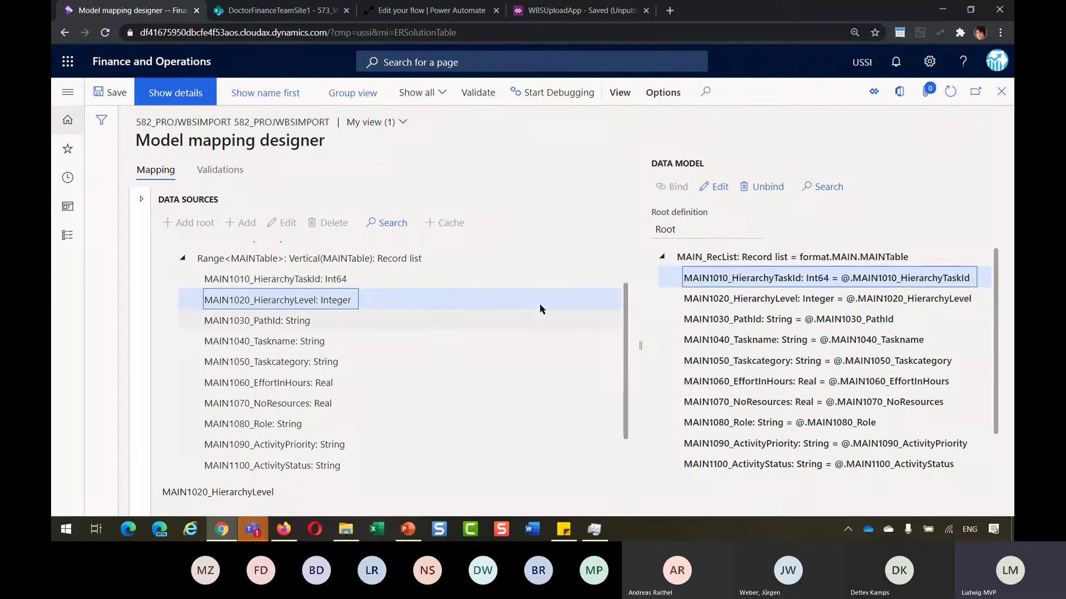
{"action": "left_click", "coordinate": [698, 300]}
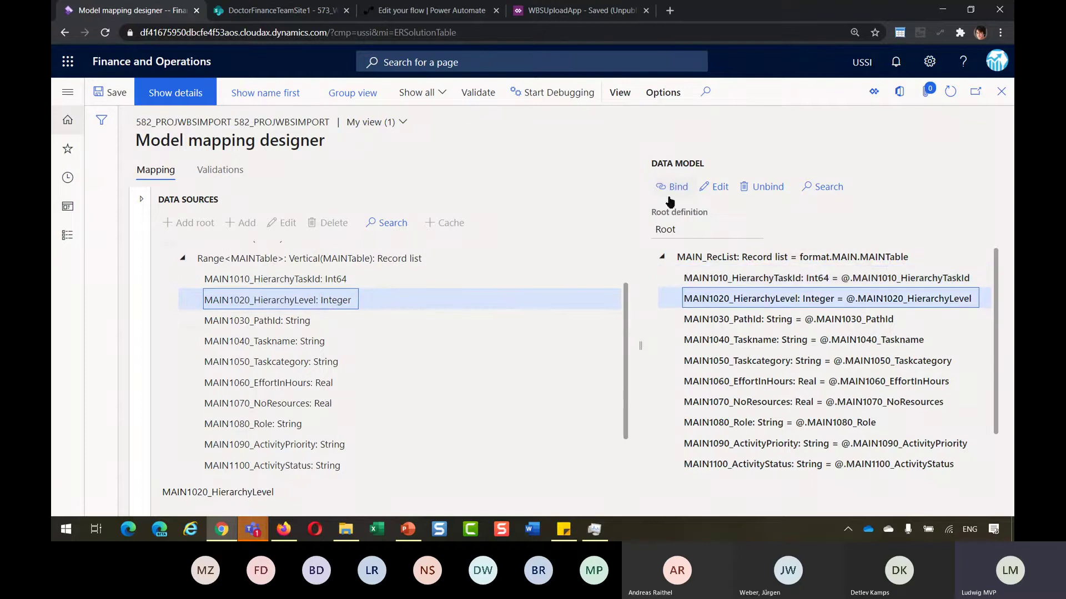
{"action": "left_click", "coordinate": [669, 198]}
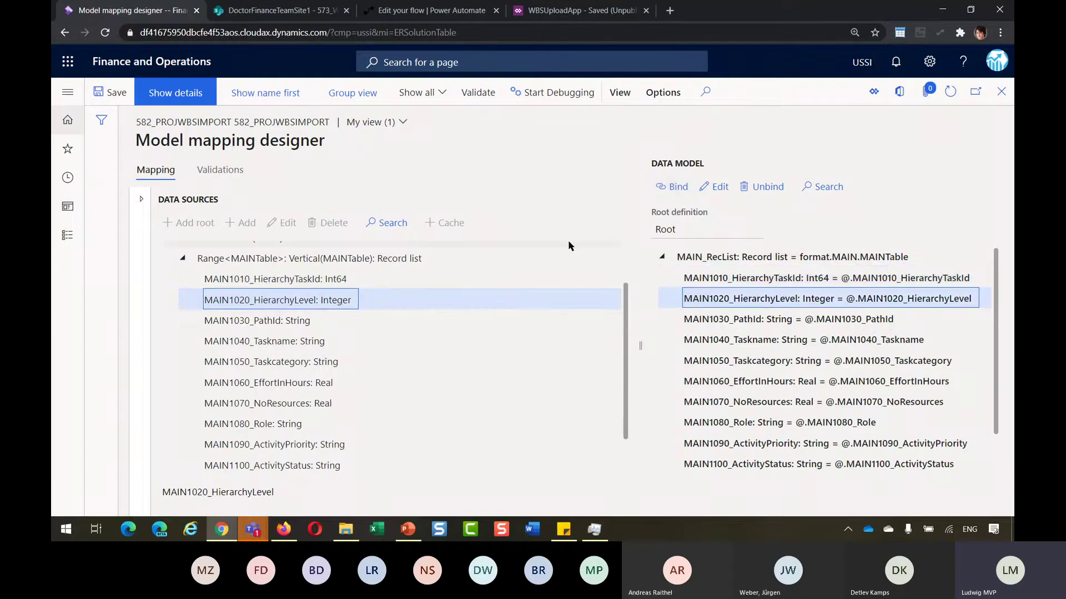
{"action": "left_click", "coordinate": [1002, 93]}
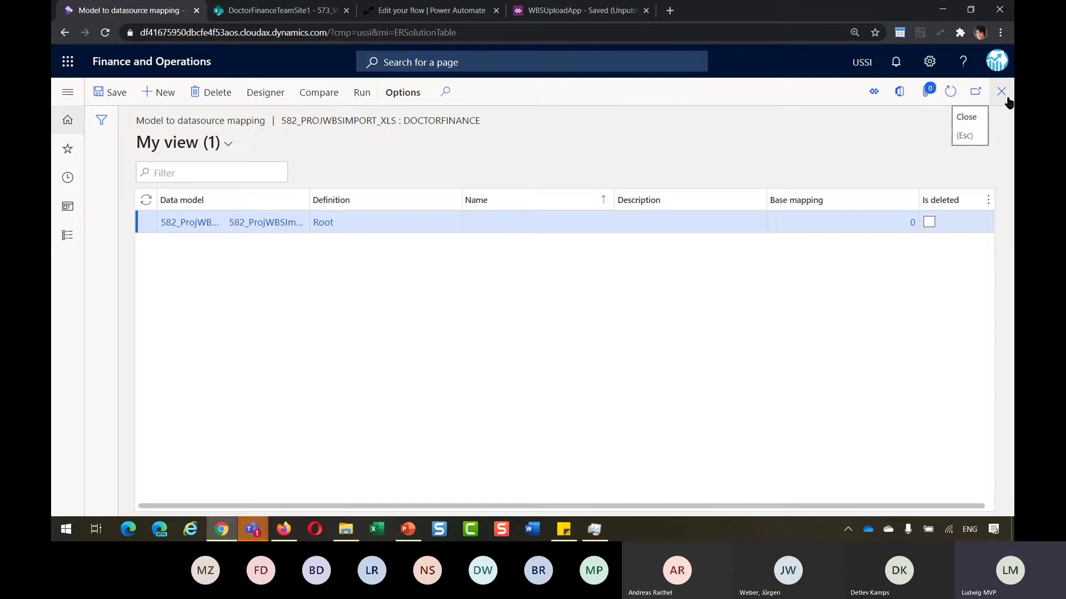
{"action": "left_click", "coordinate": [1007, 100]}
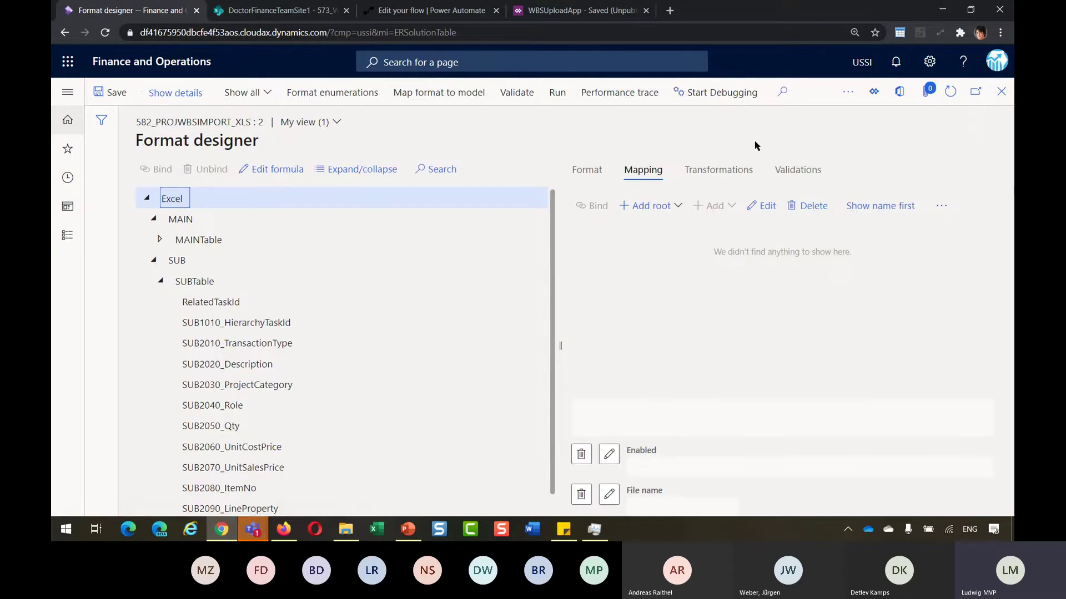
Open the Excel template 582_WBSUploadProject_Template from the format's attachments.
{"action": "left_click", "coordinate": [847, 92]}
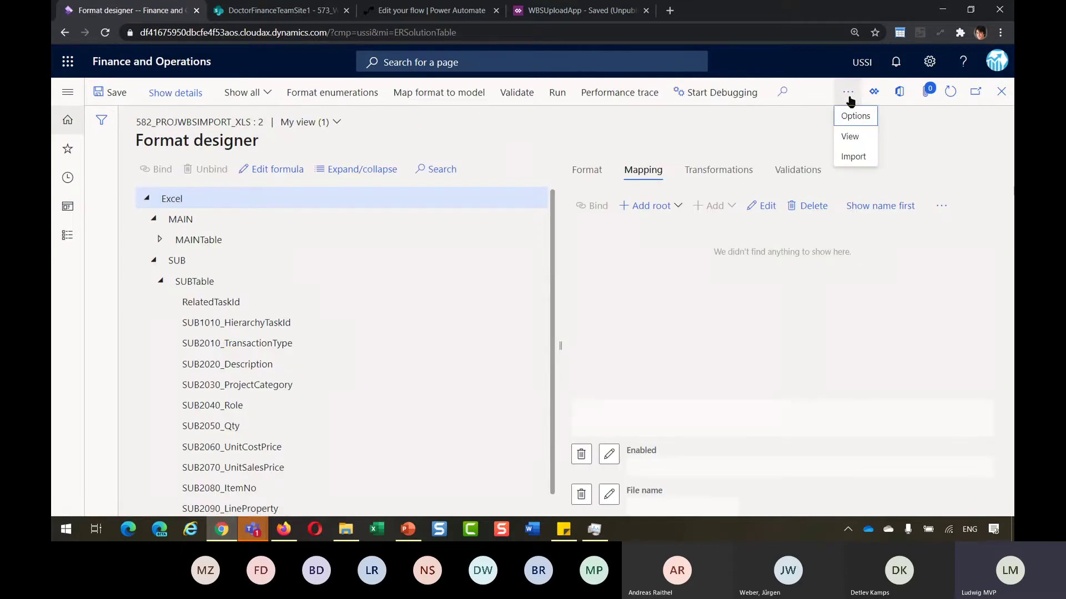
{"action": "left_click", "coordinate": [850, 137]}
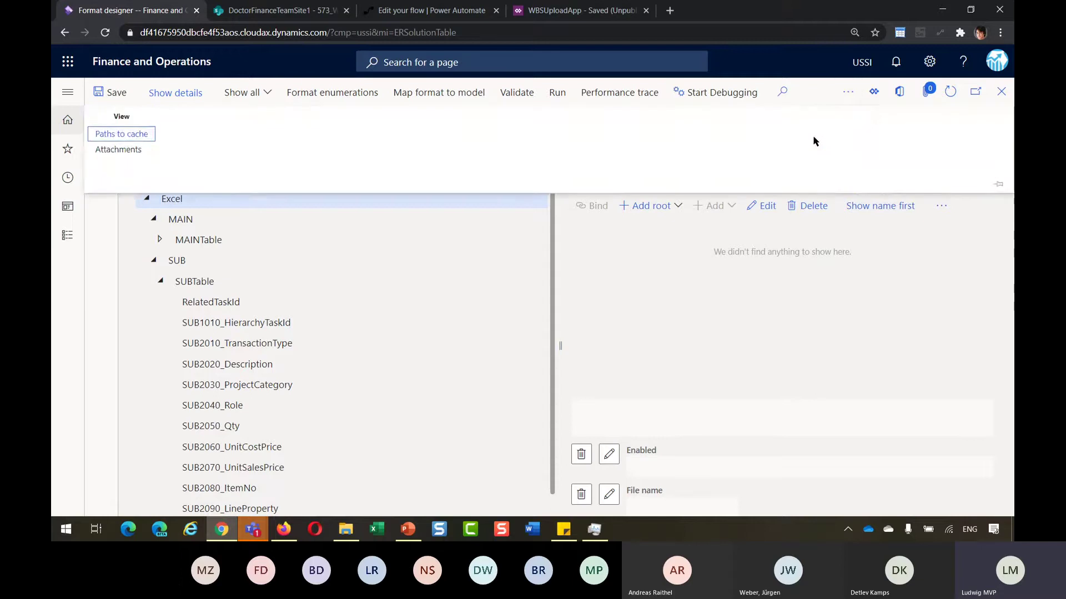
{"action": "left_click", "coordinate": [125, 153]}
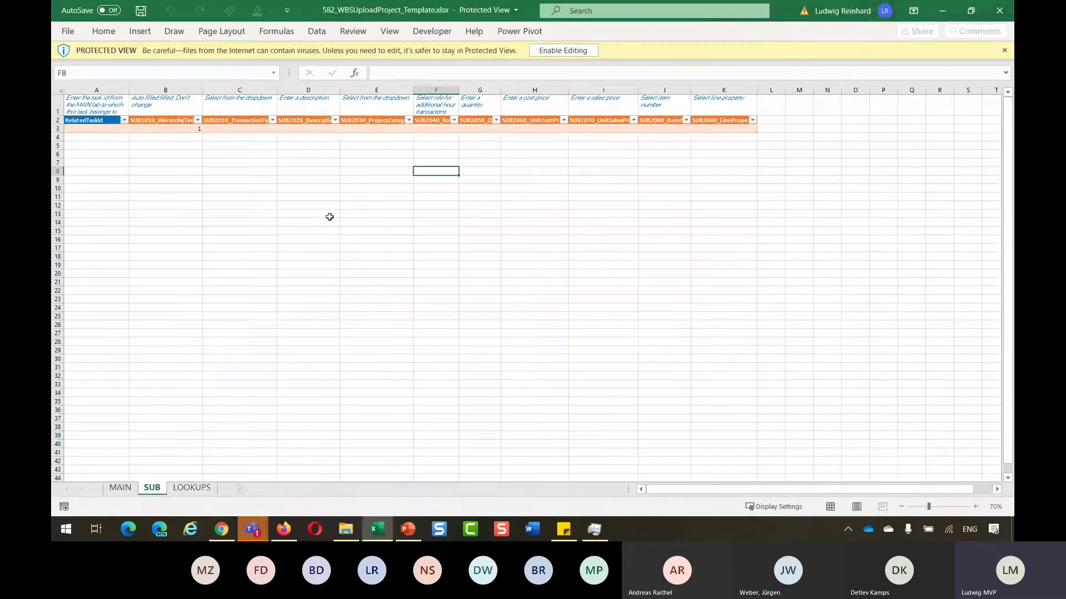
Show the template's MAIN sheet with editing enabled and enlarge it to 130% zoom.
{"action": "left_click", "coordinate": [119, 488]}
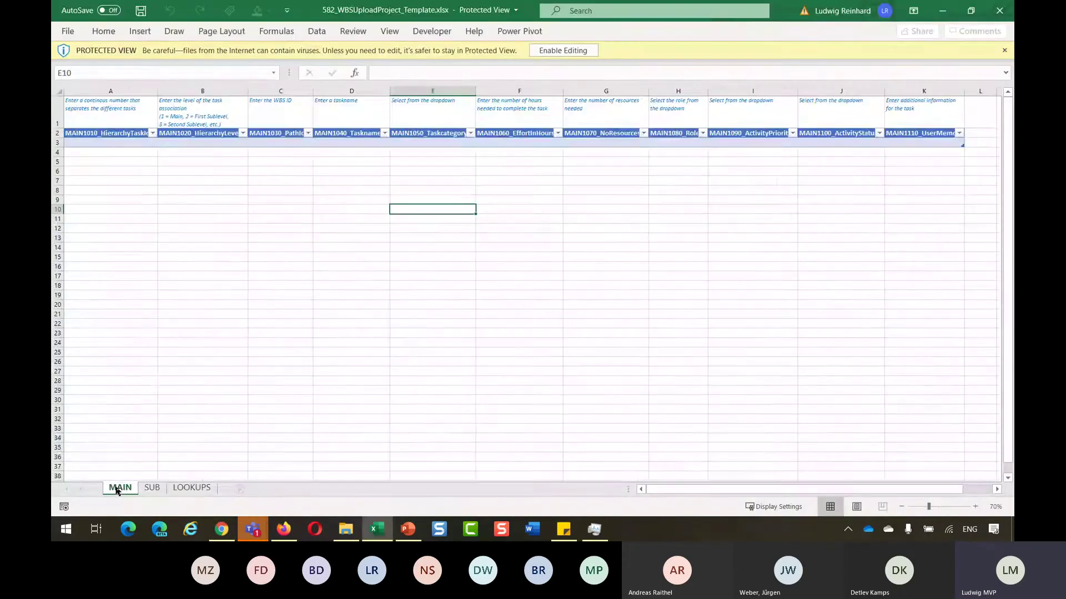
{"action": "left_click", "coordinate": [119, 133]}
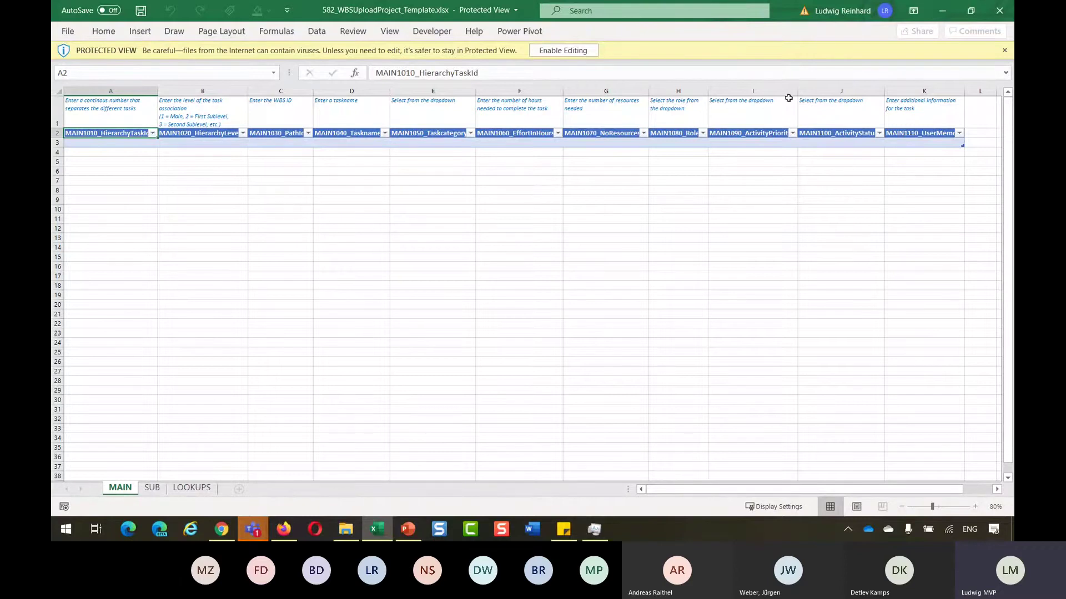
{"action": "left_click", "coordinate": [573, 51]}
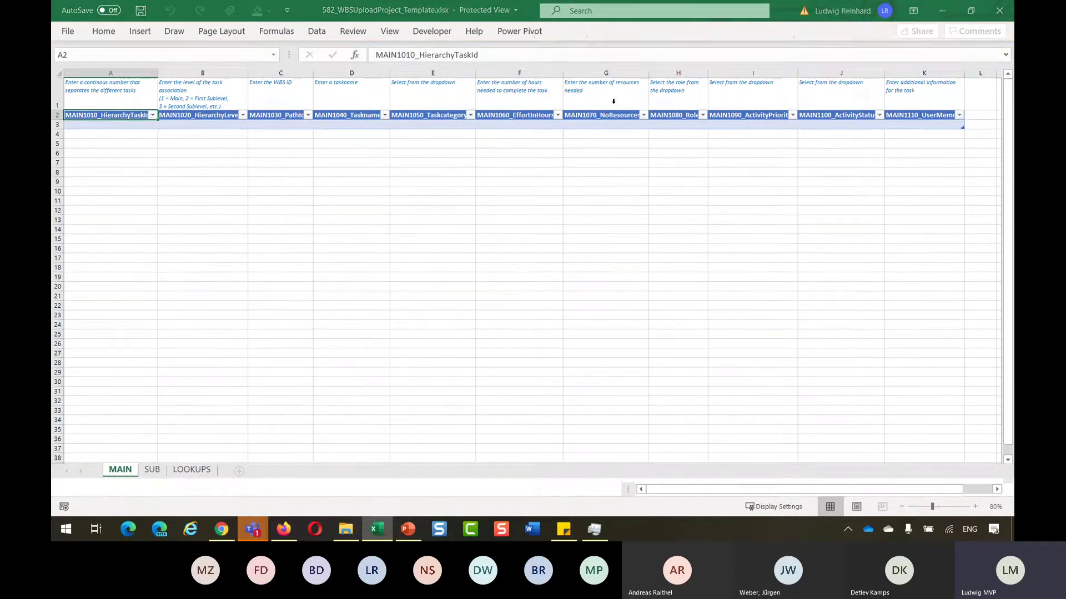
{"action": "left_click", "coordinate": [979, 507]}
{"action": "left_click", "coordinate": [979, 506]}
{"action": "left_click", "coordinate": [979, 506]}
{"action": "left_click", "coordinate": [978, 507]}
{"action": "left_click", "coordinate": [978, 507]}
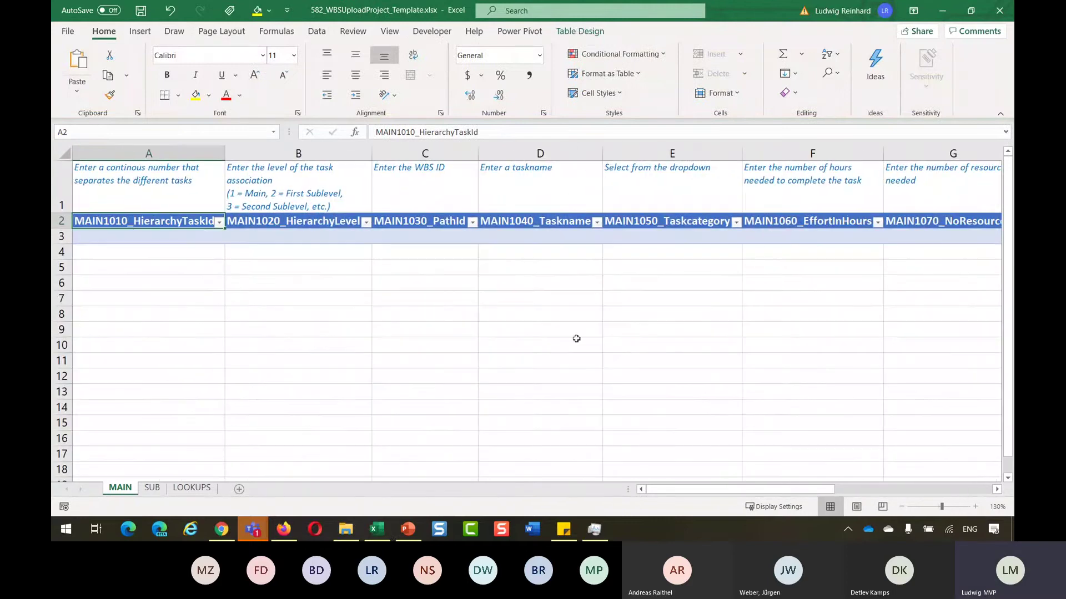
Check the cell names of A3 and B3 and the workbook's defined names, and return to the Configurations page.
{"action": "left_click", "coordinate": [205, 238]}
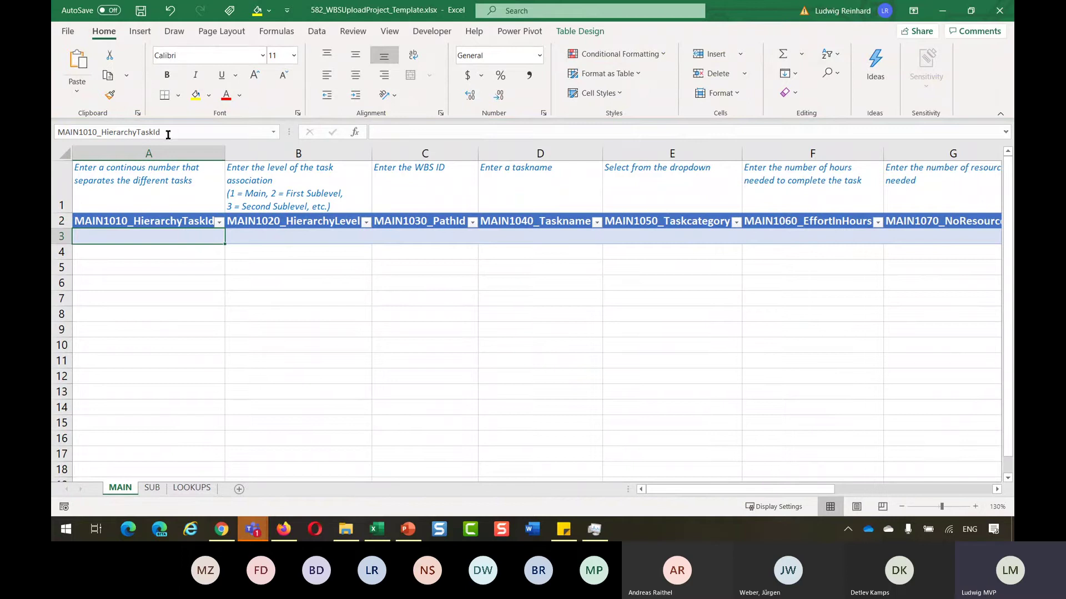
{"action": "left_click", "coordinate": [263, 238]}
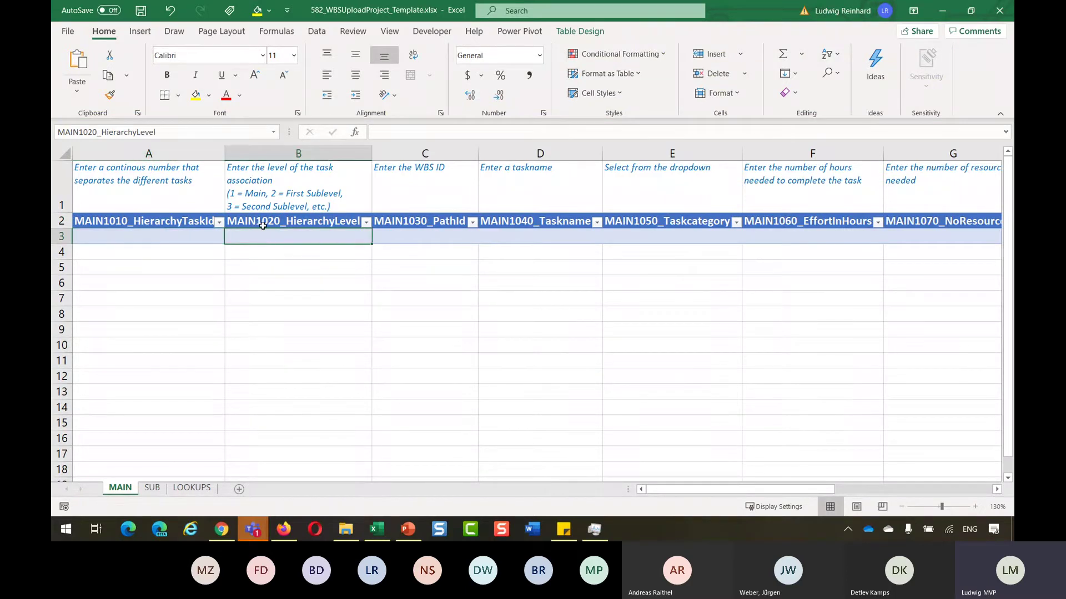
{"action": "left_click", "coordinate": [285, 35]}
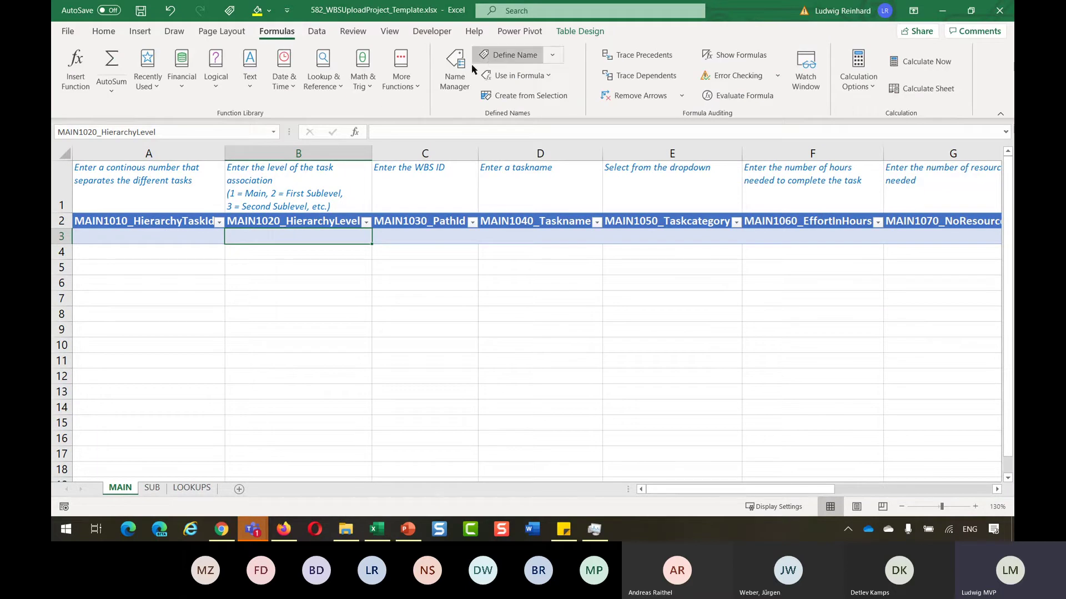
{"action": "left_click", "coordinate": [454, 72]}
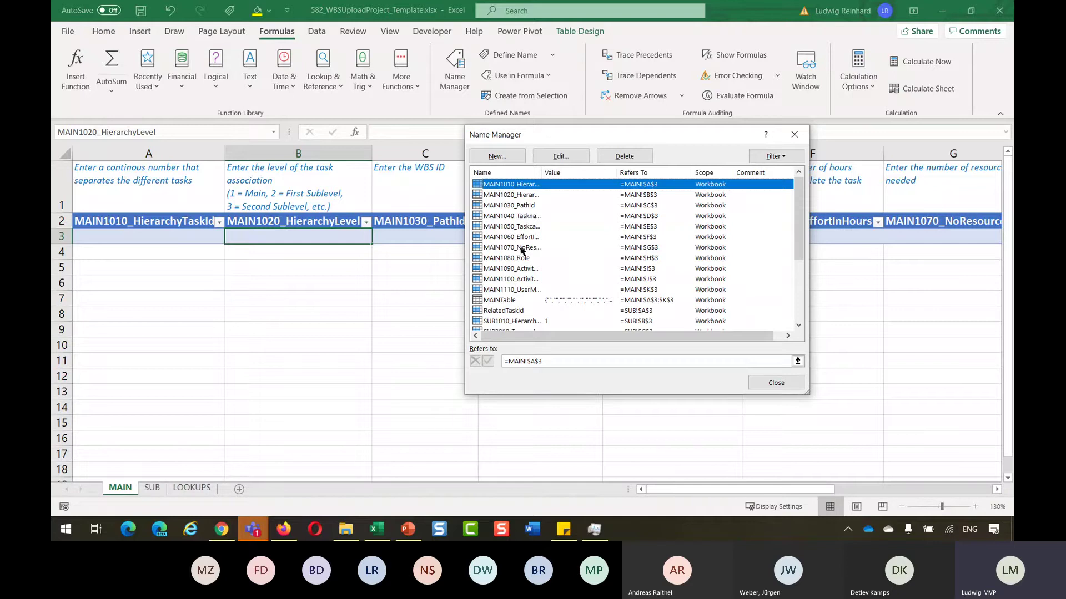
{"action": "left_click", "coordinate": [795, 135]}
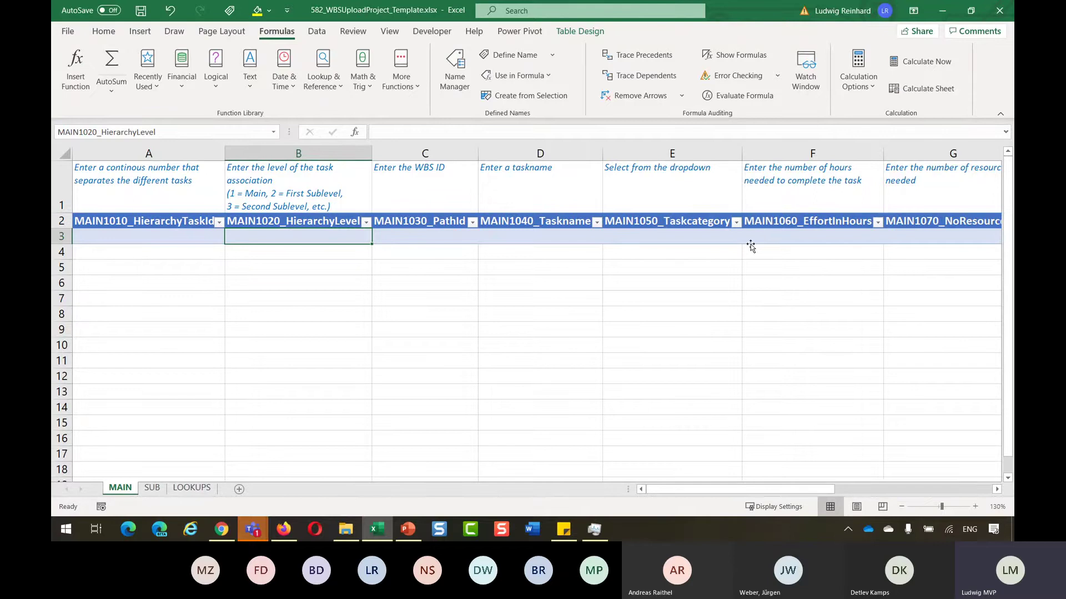
{"action": "left_click", "coordinate": [999, 10]}
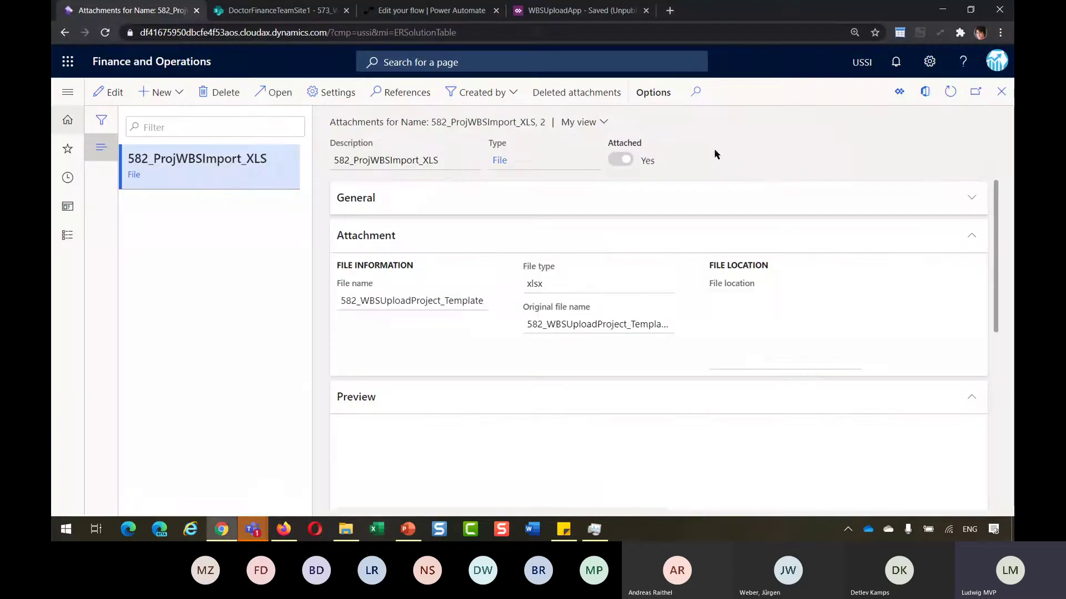
{"action": "left_click", "coordinate": [1001, 91]}
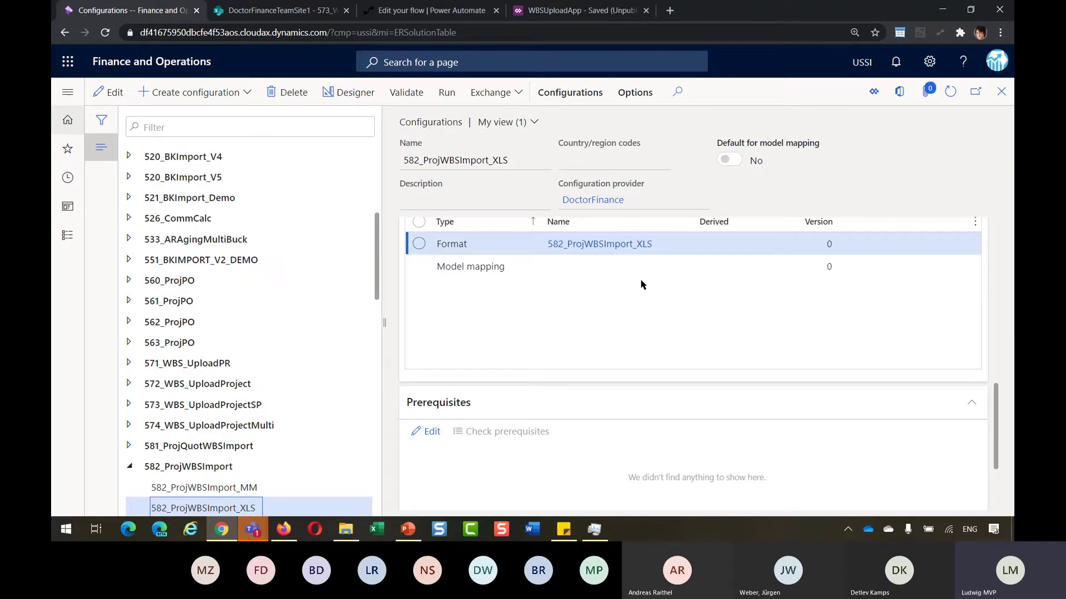
Duplicate the Configurations browser tab, open the All projects page in the copy and dismiss the view query warning.
{"action": "right_click", "coordinate": [149, 10]}
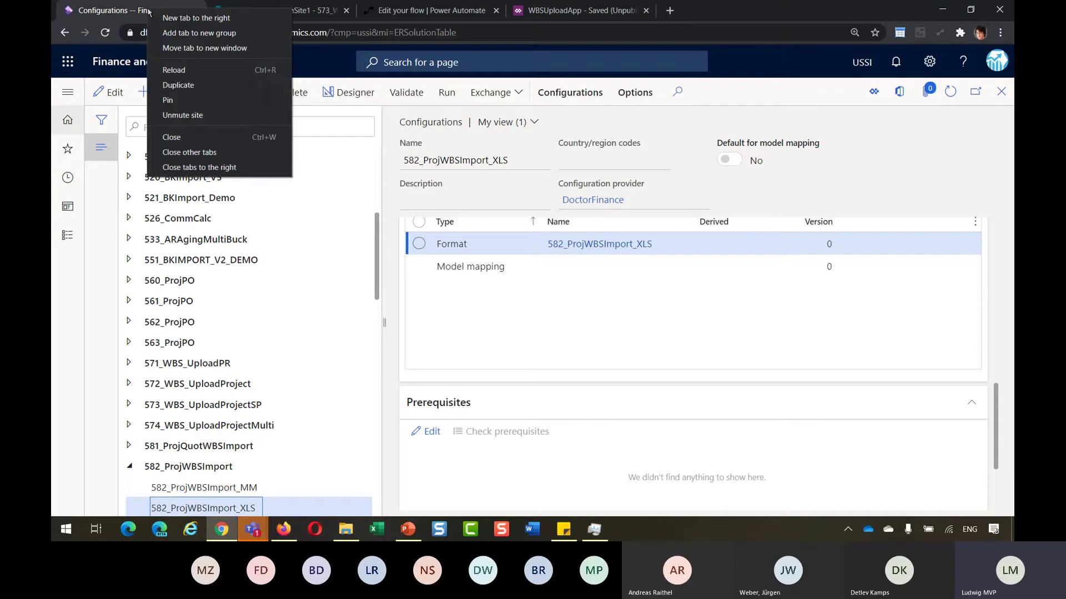
{"action": "left_click", "coordinate": [177, 85]}
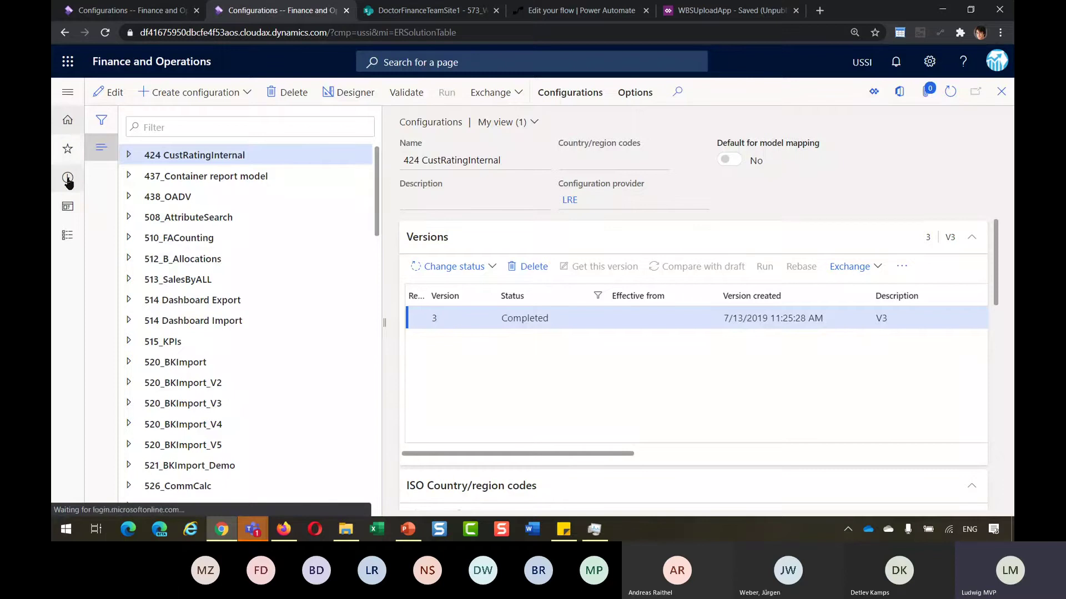
{"action": "left_click", "coordinate": [67, 178]}
{"action": "left_click", "coordinate": [92, 238]}
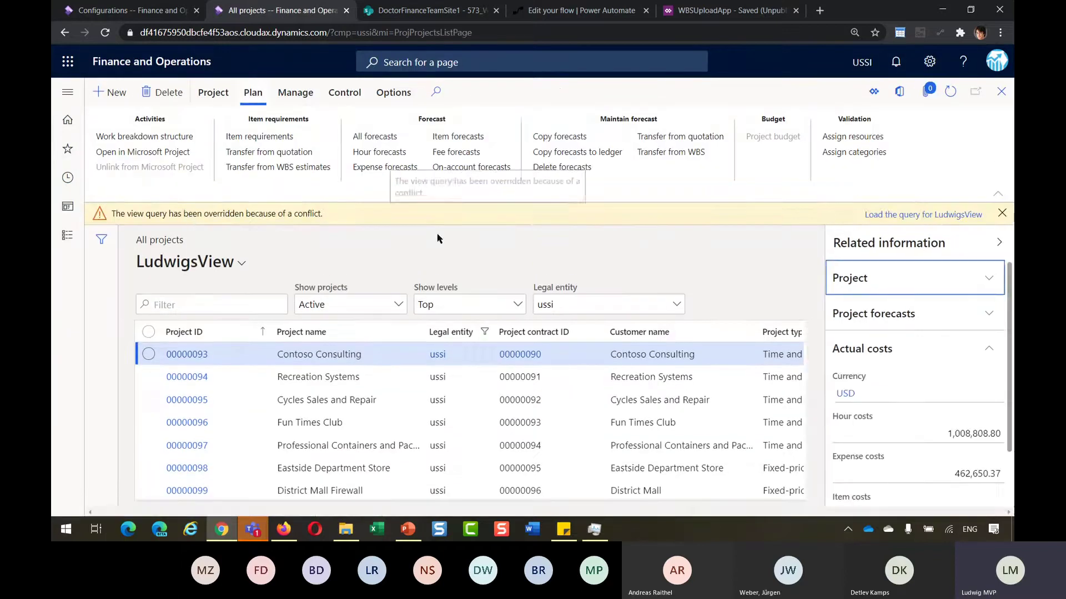
{"action": "left_click", "coordinate": [1002, 215]}
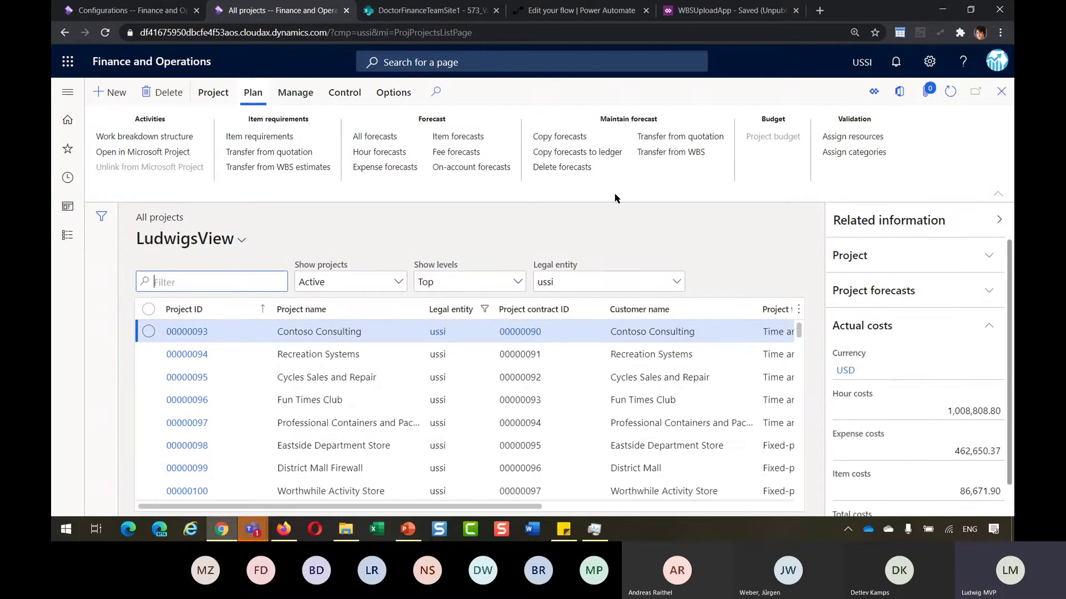
Start a new Time and material project named P1682 and assign it to the project group TM_NoWIP.
{"action": "left_click", "coordinate": [116, 96]}
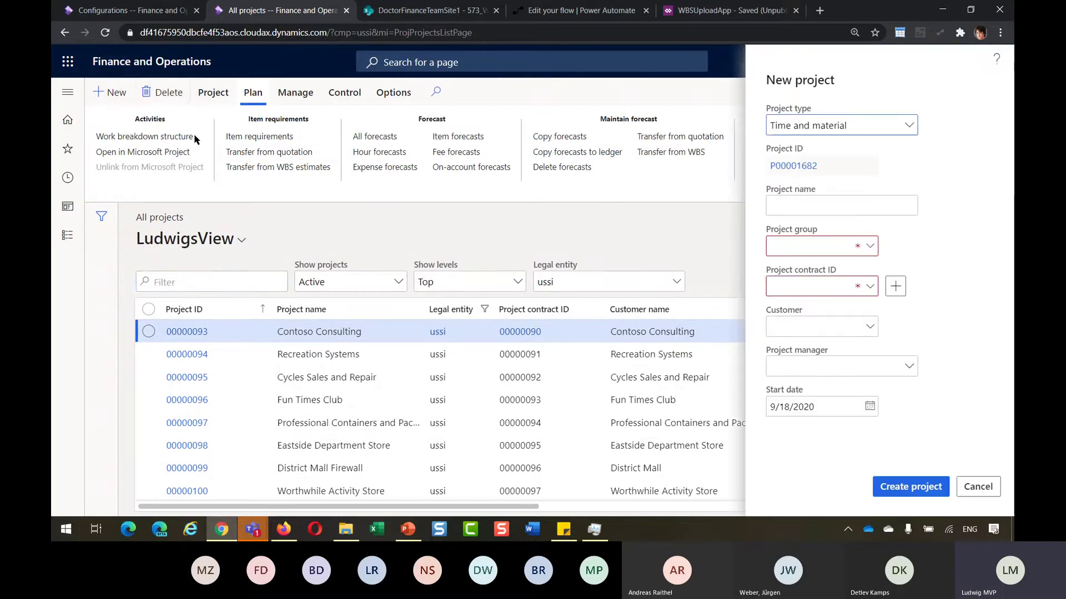
{"action": "left_click", "coordinate": [782, 206]}
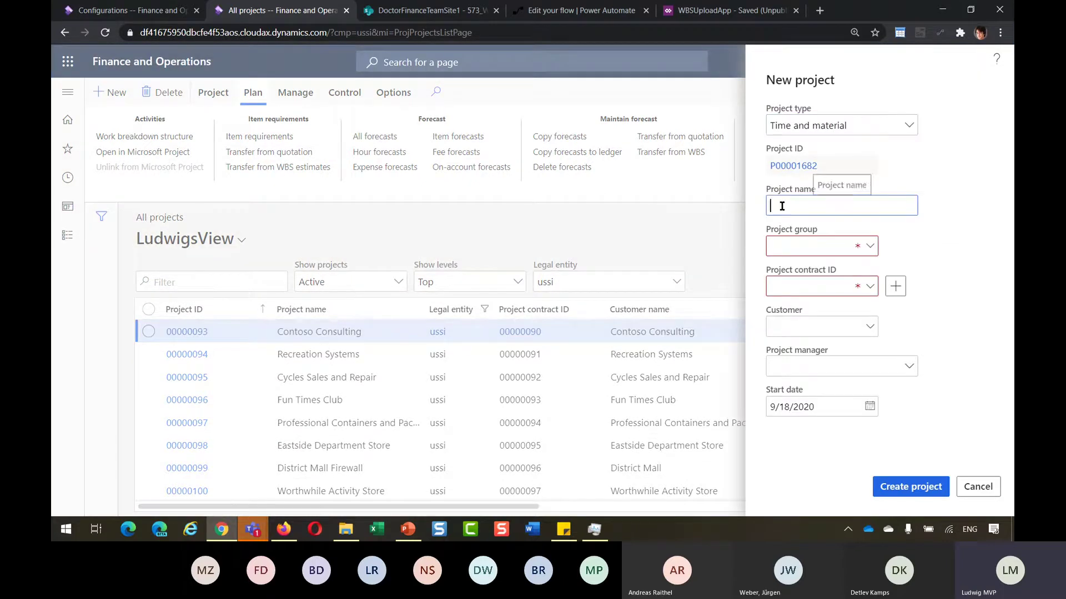
{"action": "type", "text": "P1682"}
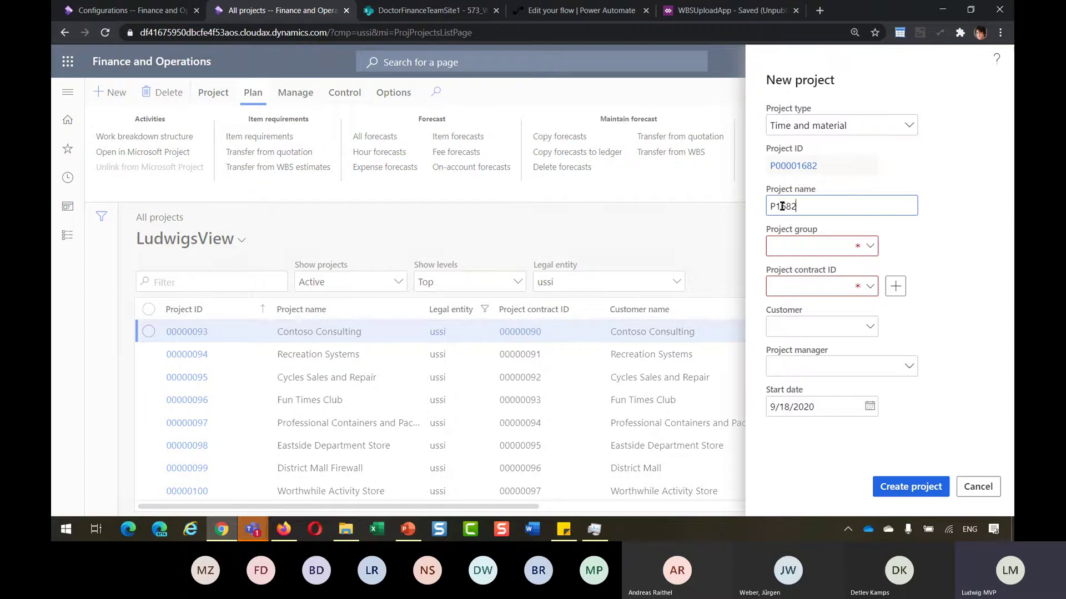
{"action": "left_click", "coordinate": [870, 248]}
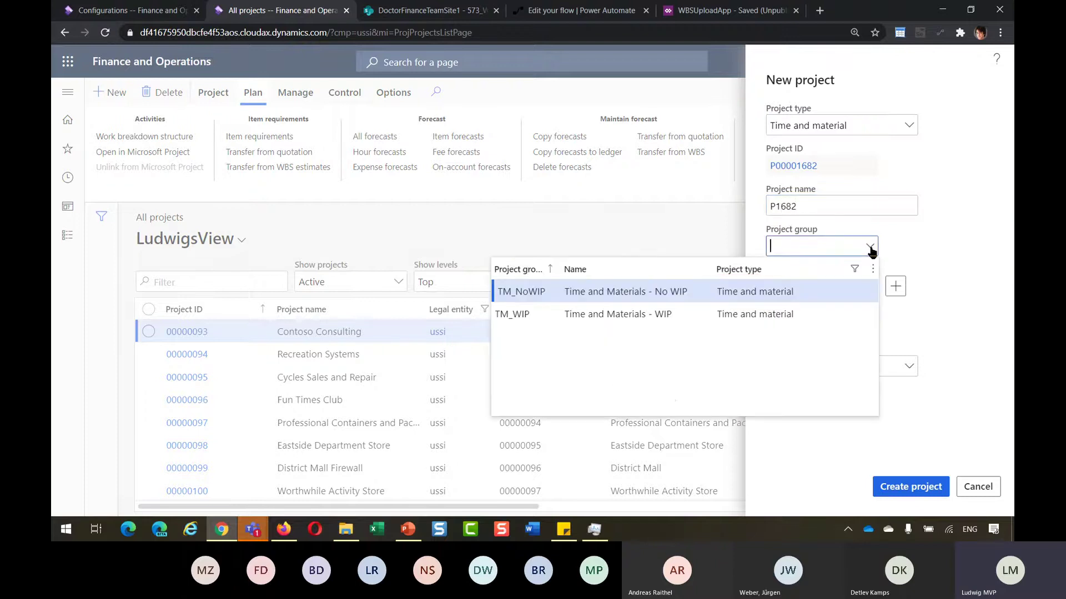
{"action": "left_click", "coordinate": [797, 290]}
Add a new project contract with customer Active Transport Inc. as the funding source and create the project.
{"action": "left_click", "coordinate": [893, 286]}
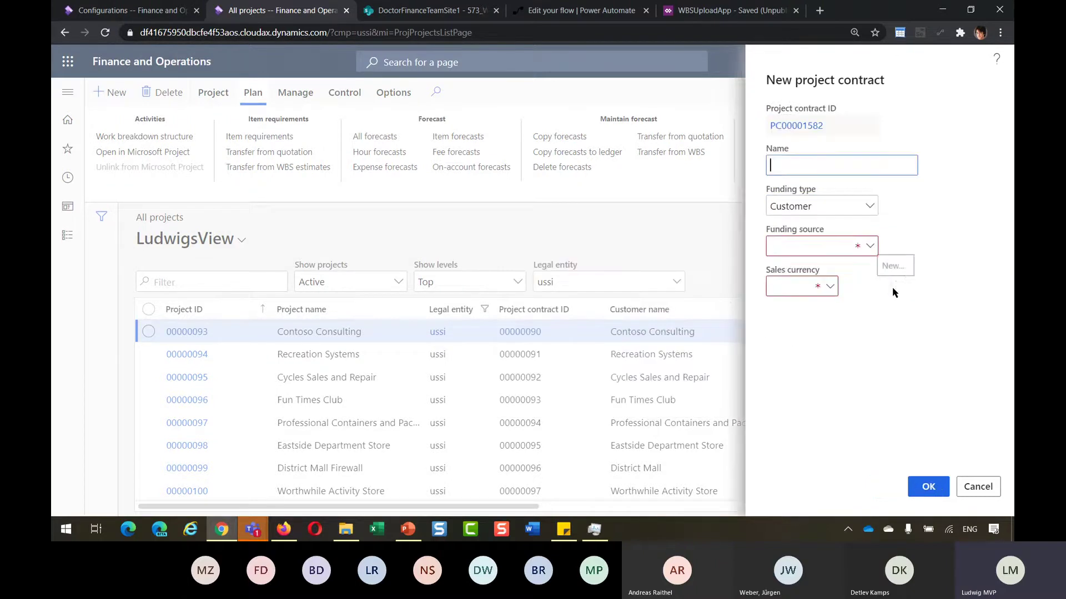
{"action": "left_click", "coordinate": [870, 248]}
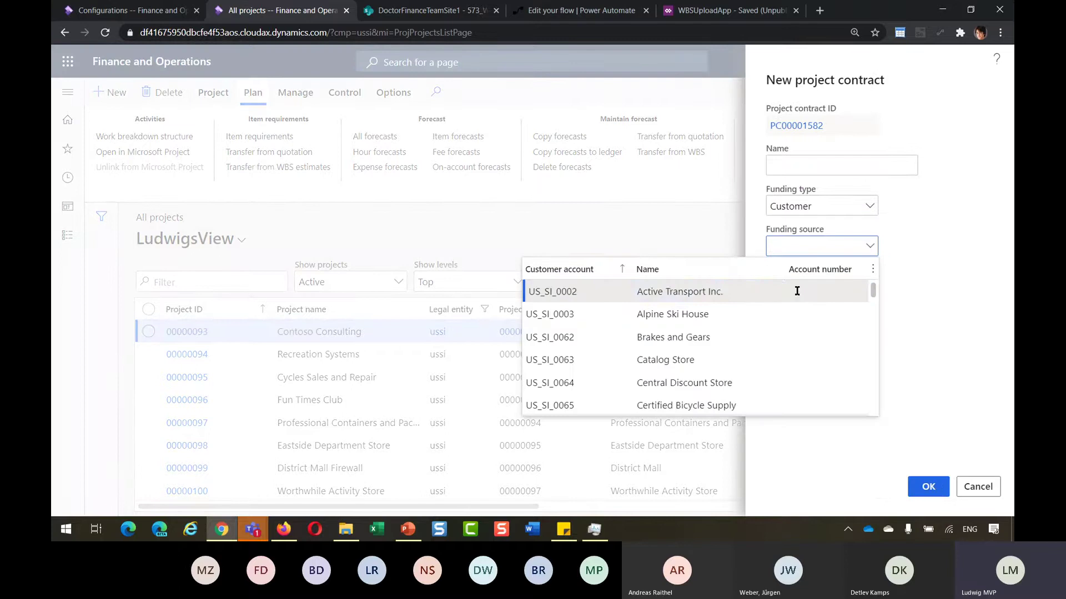
{"action": "left_click", "coordinate": [751, 291]}
{"action": "left_click", "coordinate": [927, 485]}
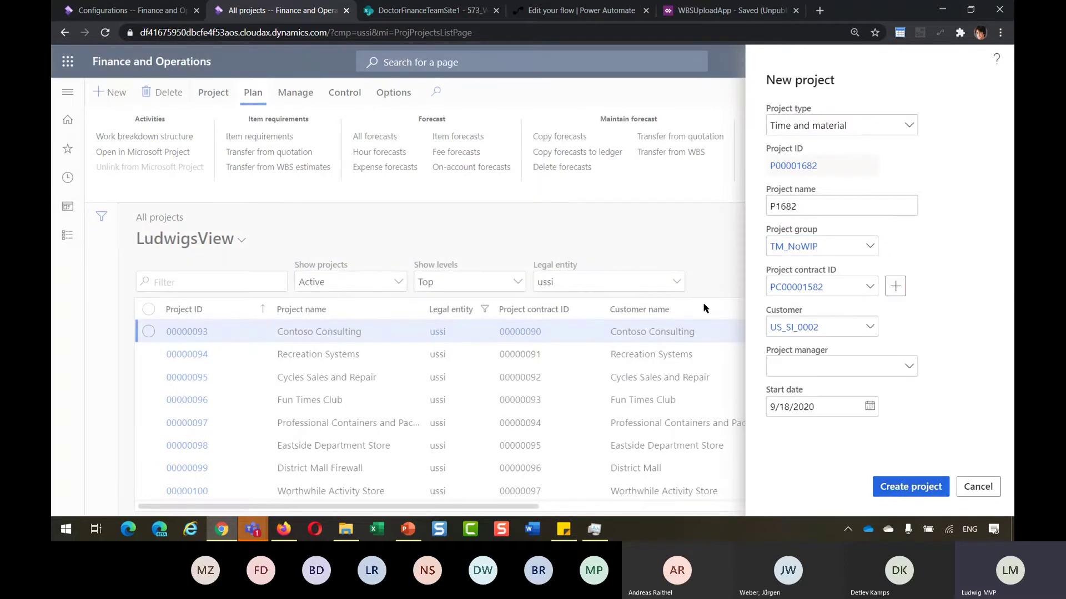
{"action": "key", "text": "alt+Return"}
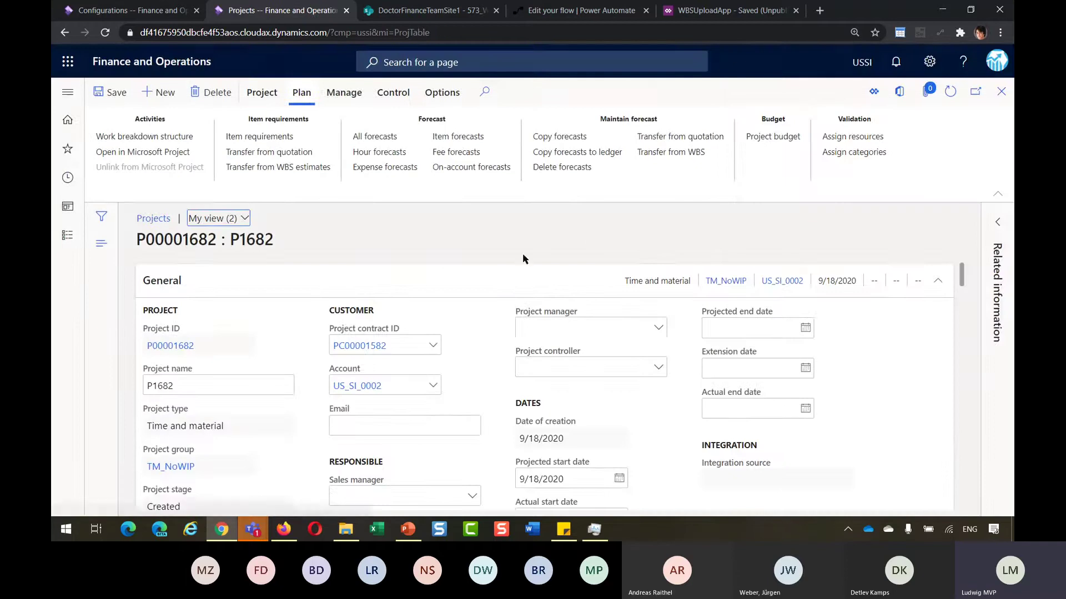
Mark the new project's ID in the record title and view its work breakdown structure before returning to the project.
{"action": "double_click", "coordinate": [183, 240]}
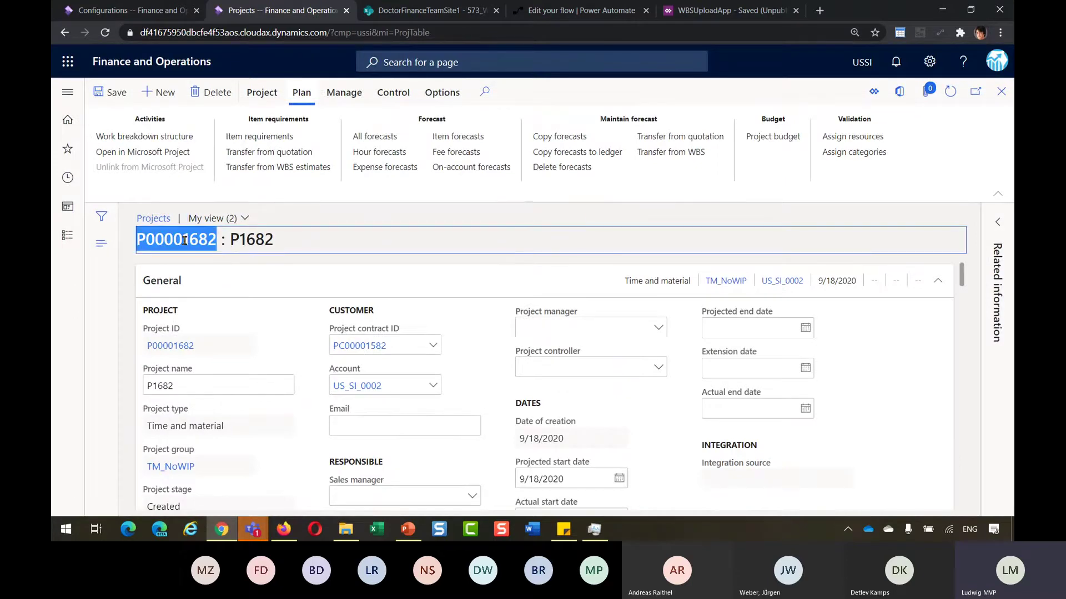
{"action": "left_click", "coordinate": [158, 140]}
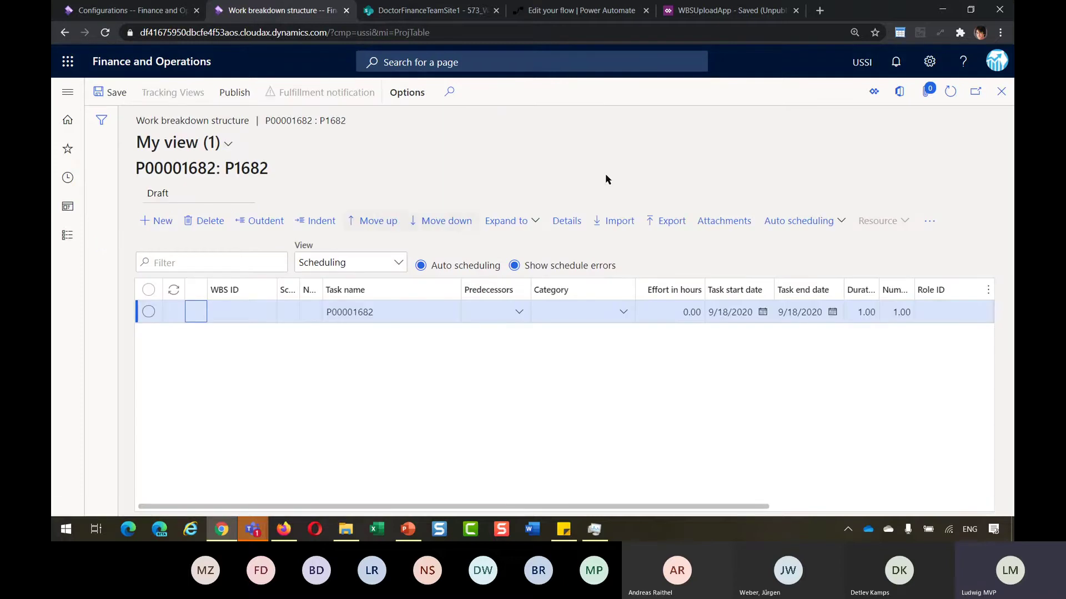
{"action": "left_click", "coordinate": [1001, 91]}
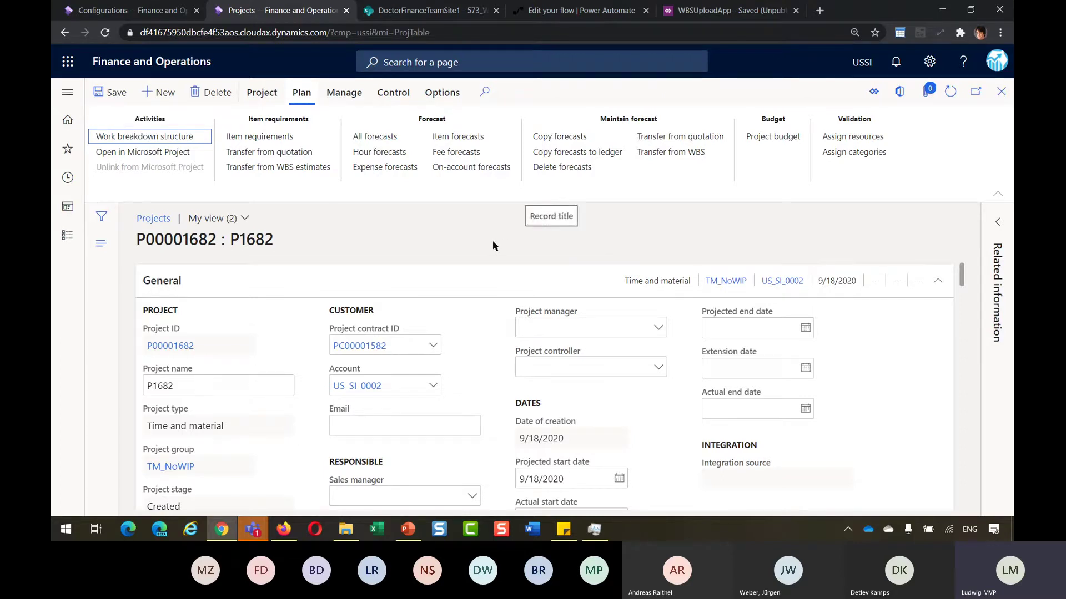
Return to the Configurations page and open the ProjectWBSImport mapping of 582_ProjWBSImport_MM.
{"action": "left_click", "coordinate": [137, 18]}
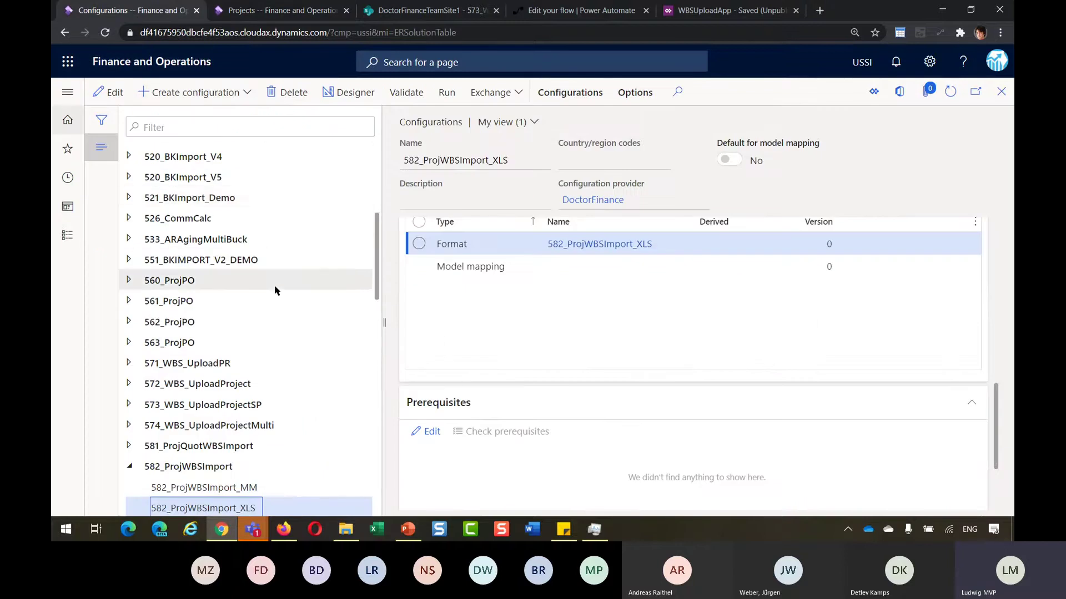
{"action": "scroll", "coordinate": [274, 290], "scroll_direction": "down", "scroll_amount": 2}
{"action": "left_click", "coordinate": [216, 386]}
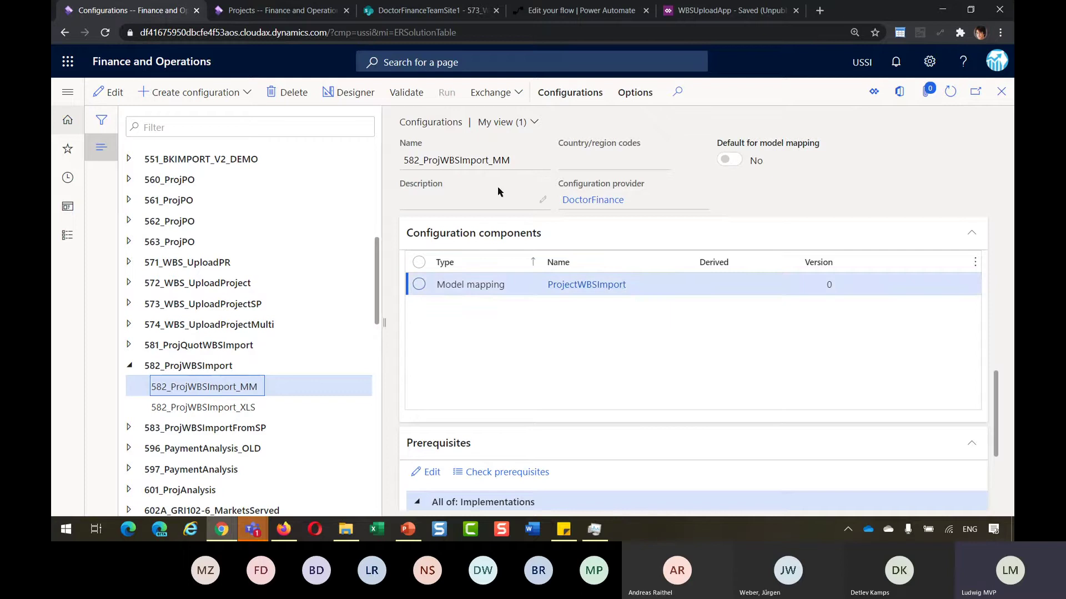
{"action": "left_click", "coordinate": [562, 284]}
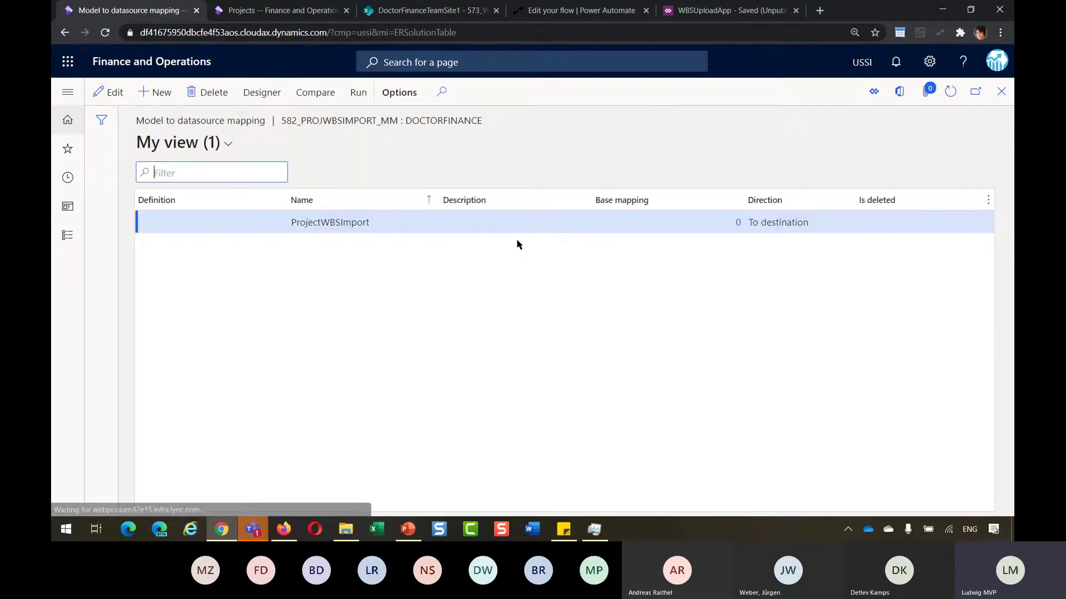
Run the ProjectWBSImport mapping for project P00001682 with the file 582_WBSUploadProject_DemoDataImport - MultiLevels.xlsx.
{"action": "left_click", "coordinate": [359, 94]}
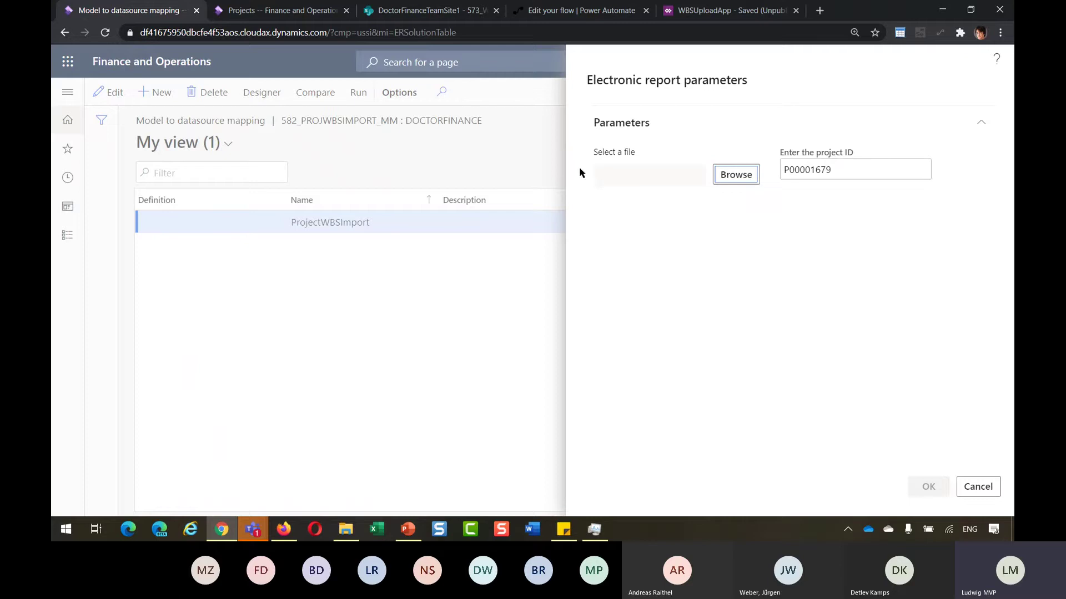
{"action": "left_click", "coordinate": [814, 167]}
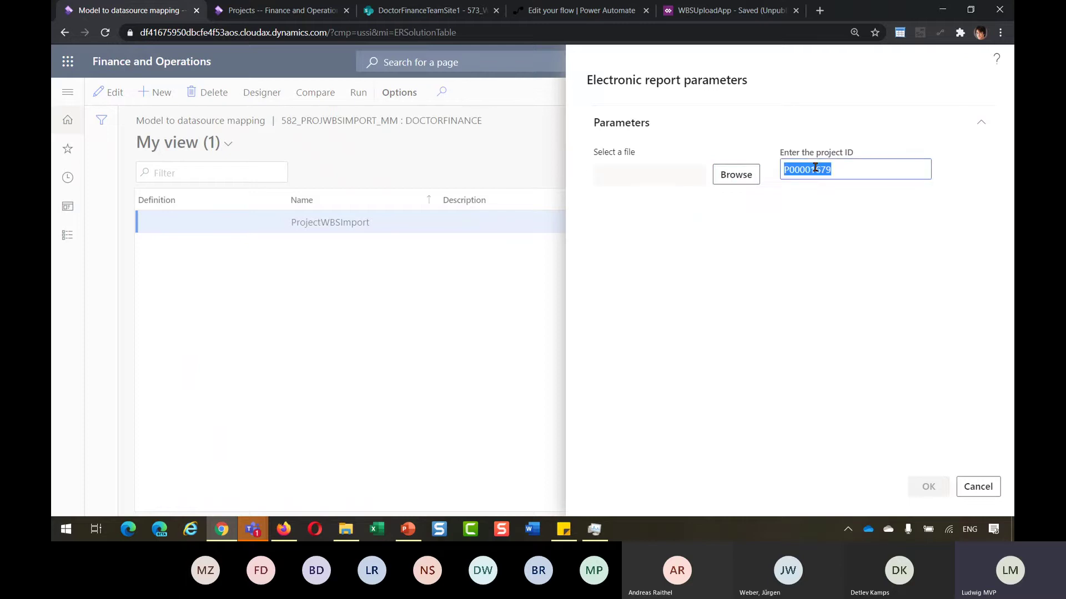
{"action": "type", "text": "P00001682"}
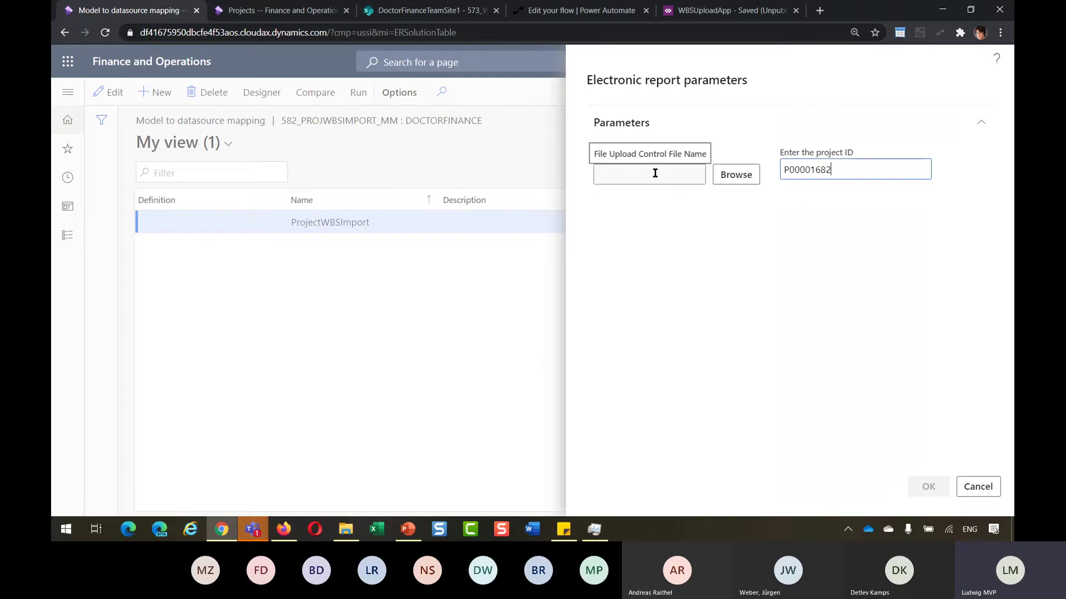
{"action": "left_click", "coordinate": [737, 175]}
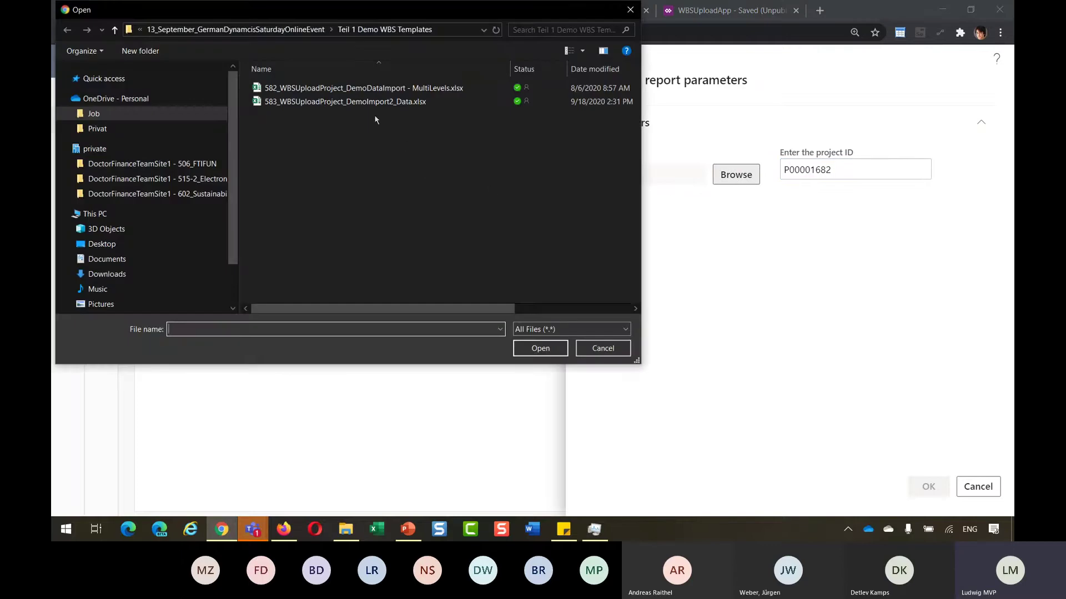
{"action": "left_click", "coordinate": [357, 90]}
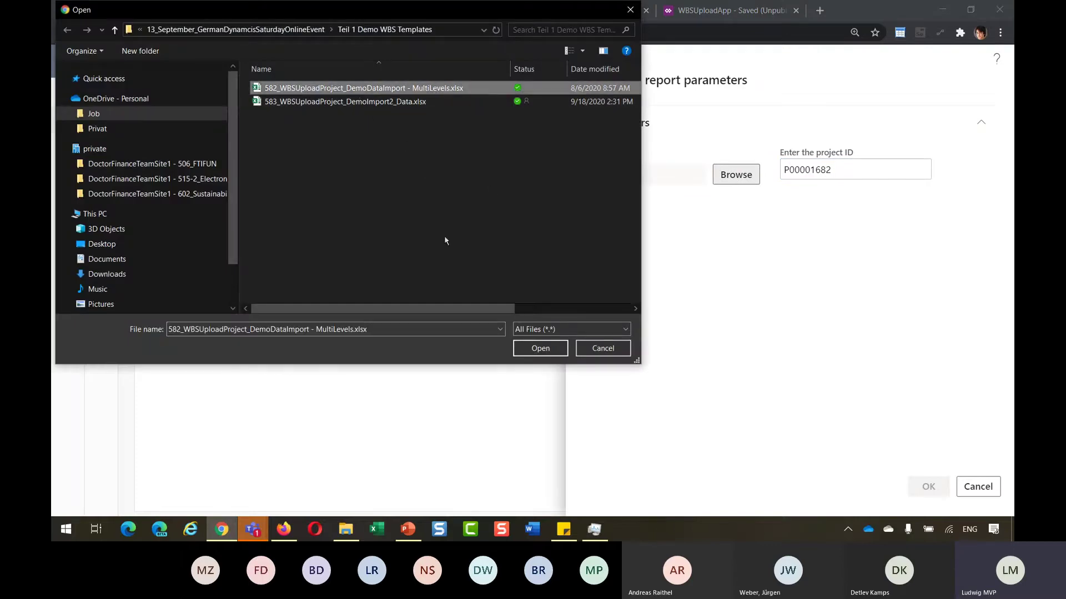
{"action": "left_click", "coordinate": [540, 348]}
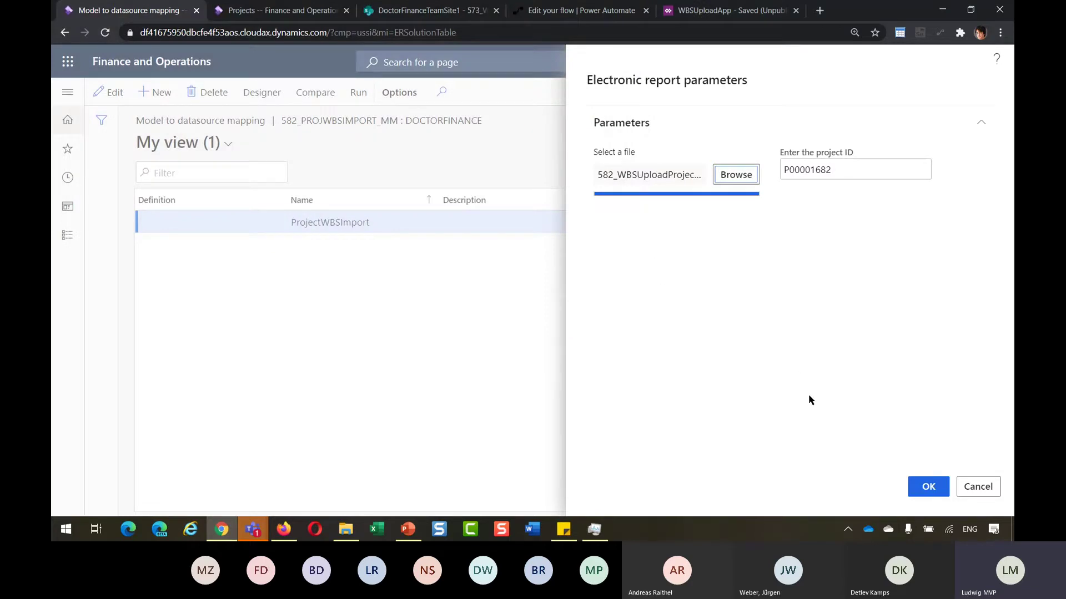
{"action": "left_click", "coordinate": [926, 487]}
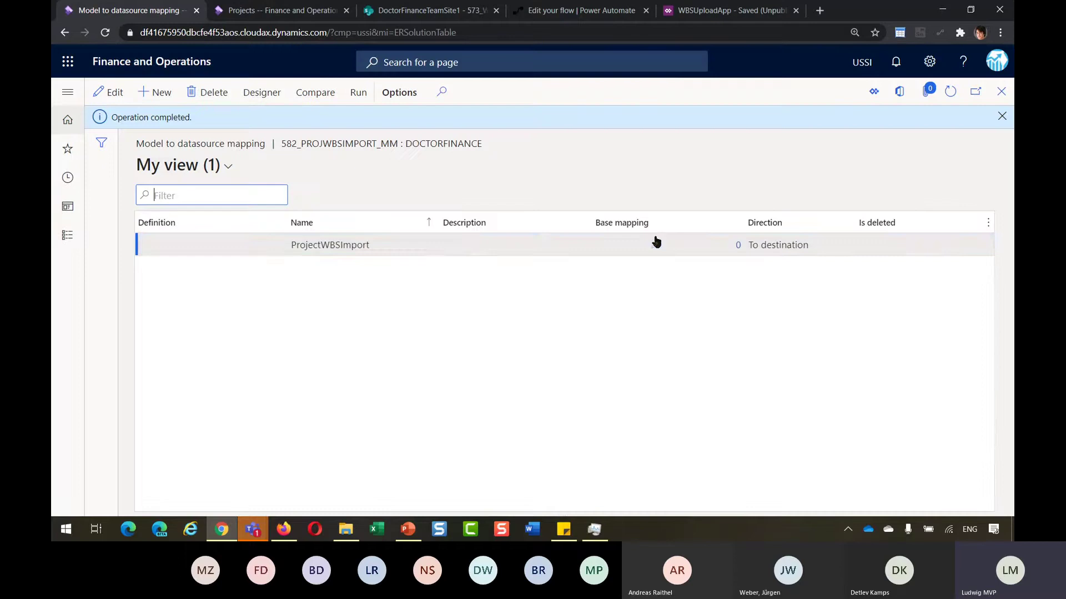
Return to project P1682, open its work breakdown structure and expand it to show the tasks on every level.
{"action": "left_click", "coordinate": [277, 10]}
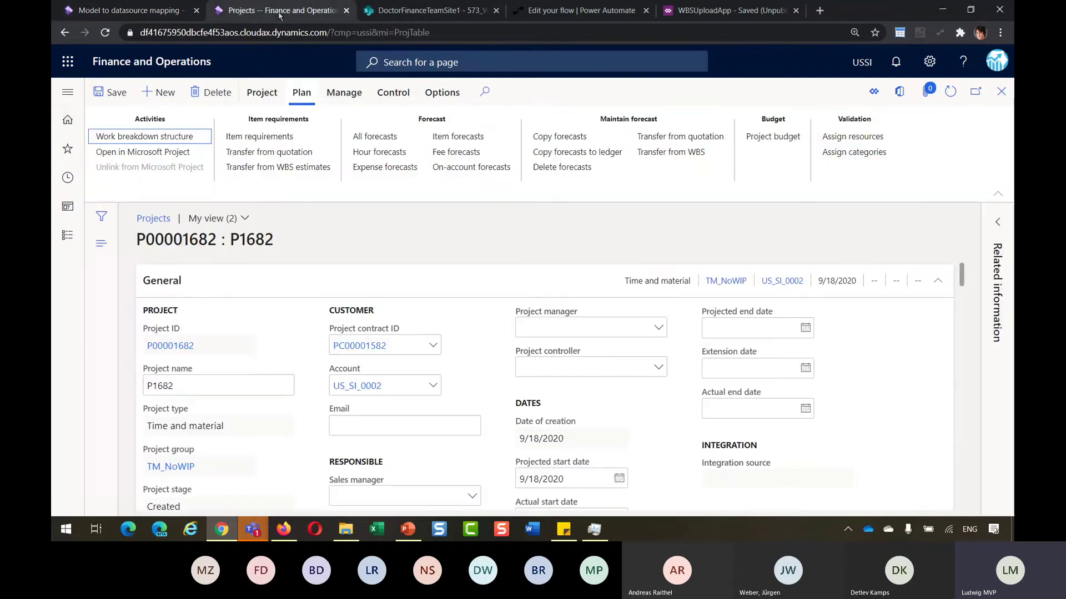
{"action": "left_click", "coordinate": [165, 138]}
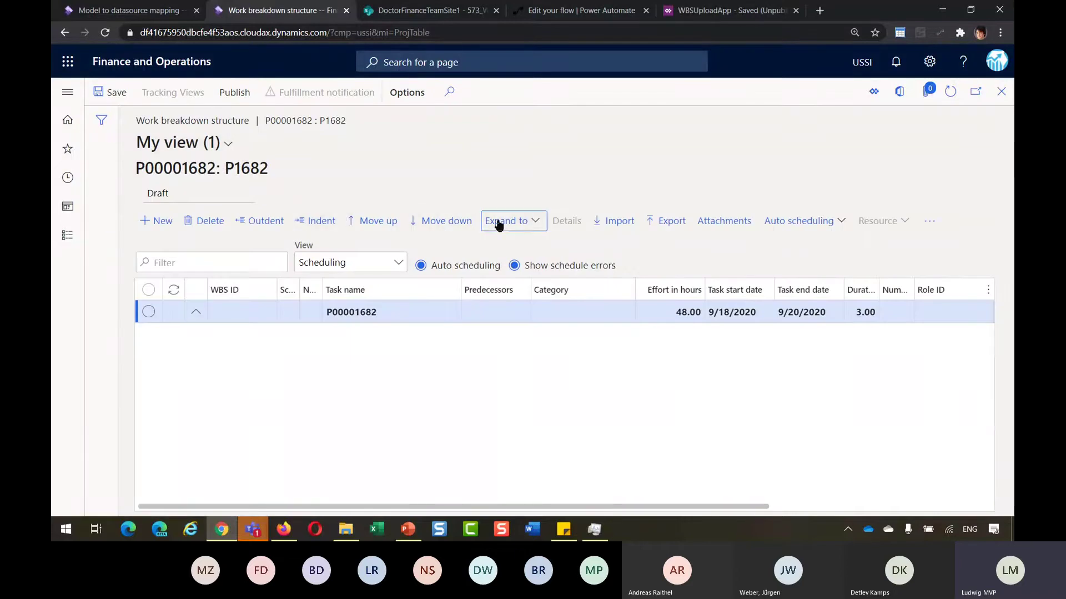
{"action": "left_click", "coordinate": [494, 222]}
{"action": "left_click", "coordinate": [507, 264]}
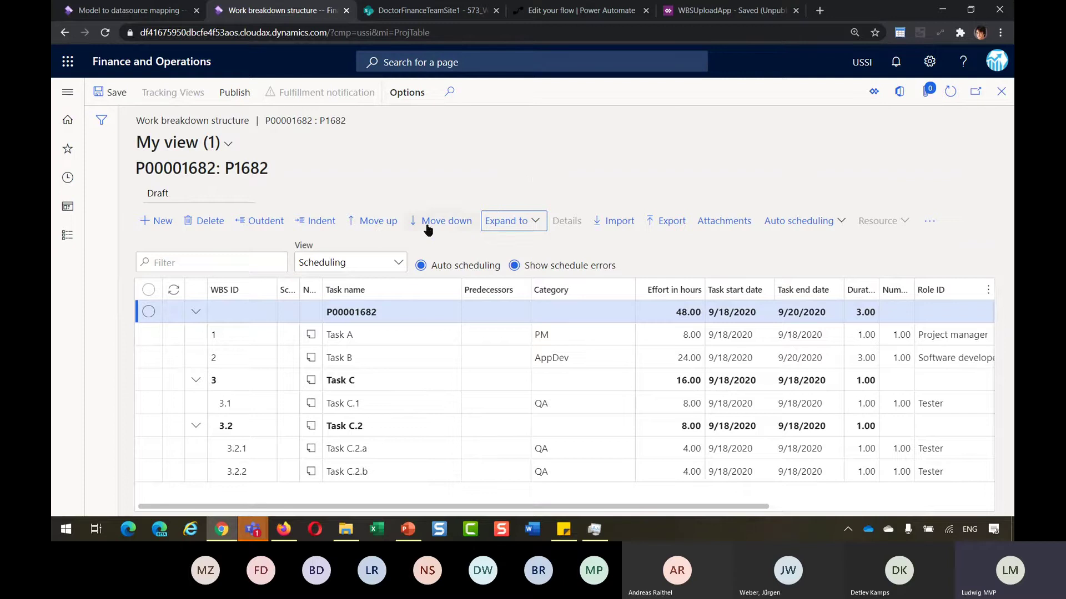
Review the line details of Task B, including its notes and estimated costs and revenue, and close them without changes.
{"action": "left_click", "coordinate": [412, 339]}
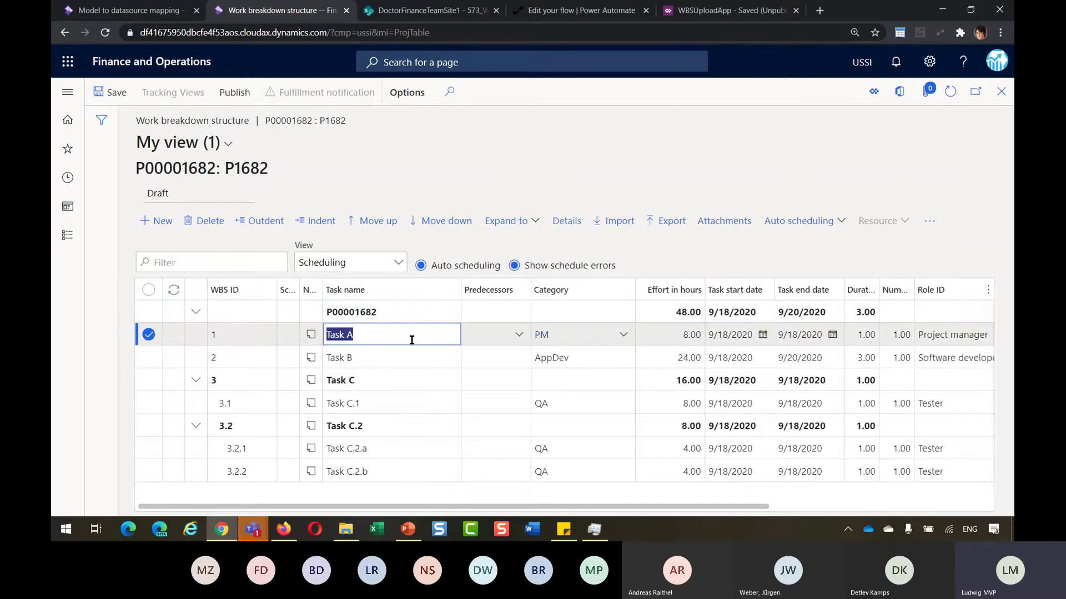
{"action": "left_click", "coordinate": [409, 359]}
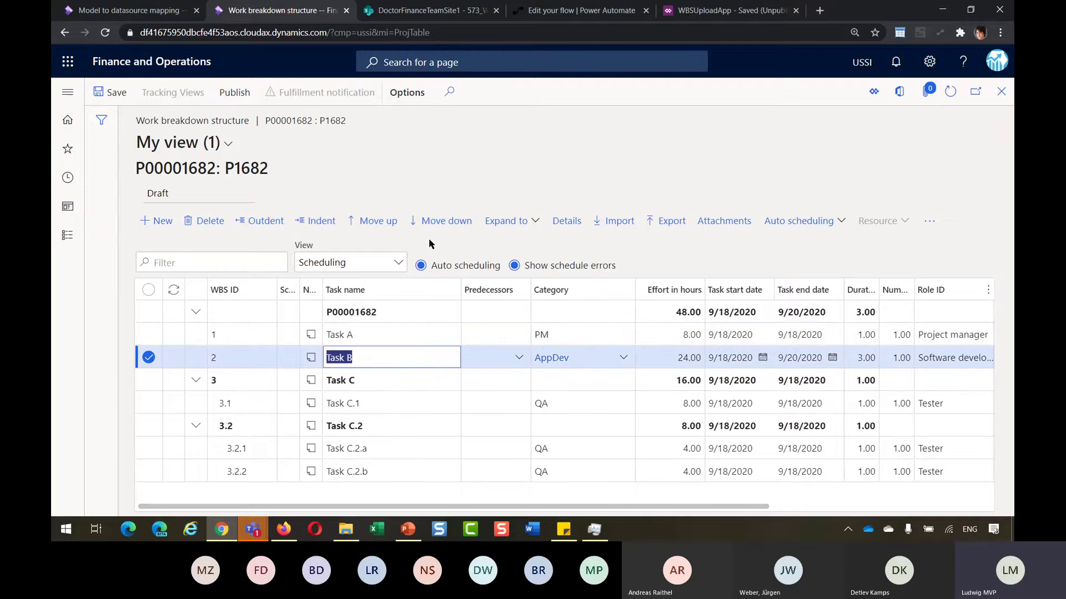
{"action": "left_click", "coordinate": [564, 223]}
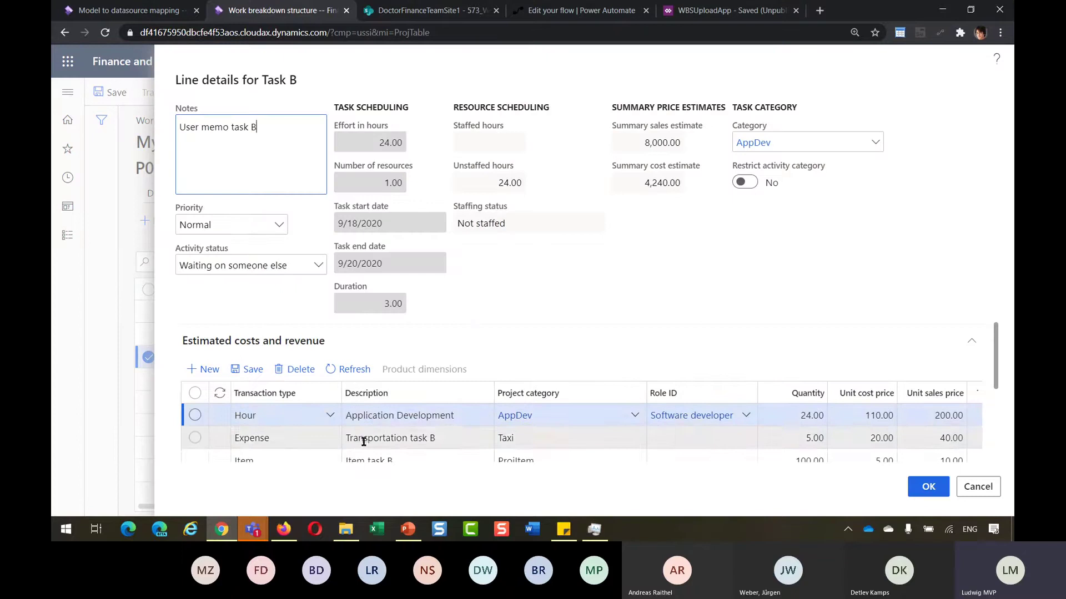
{"action": "scroll", "coordinate": [364, 442], "scroll_direction": "down", "scroll_amount": 1}
{"action": "scroll", "coordinate": [364, 442], "scroll_direction": "down", "scroll_amount": 1}
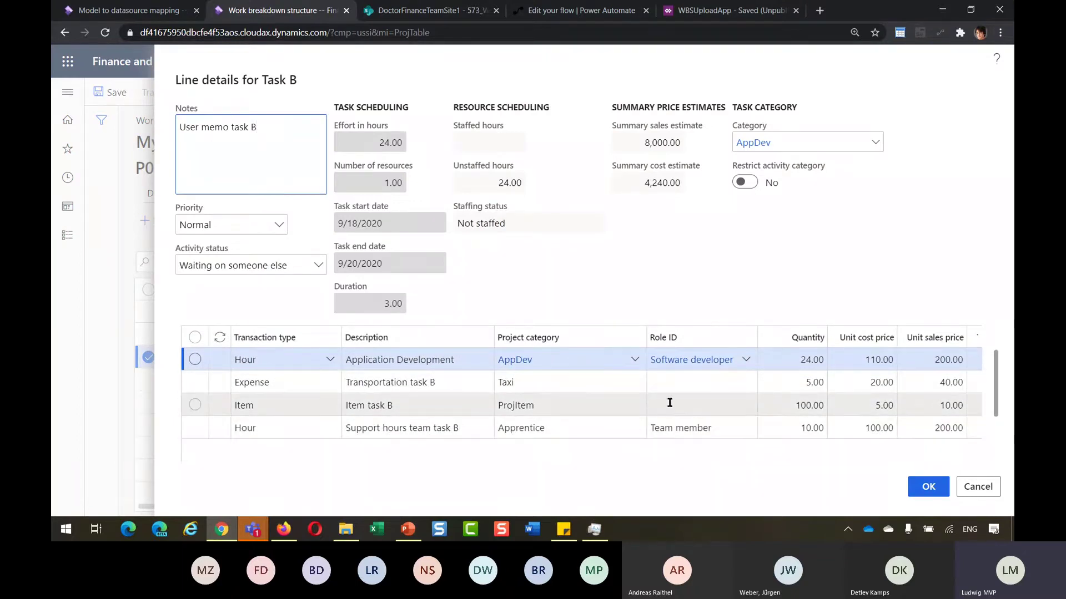
{"action": "left_click", "coordinate": [976, 487]}
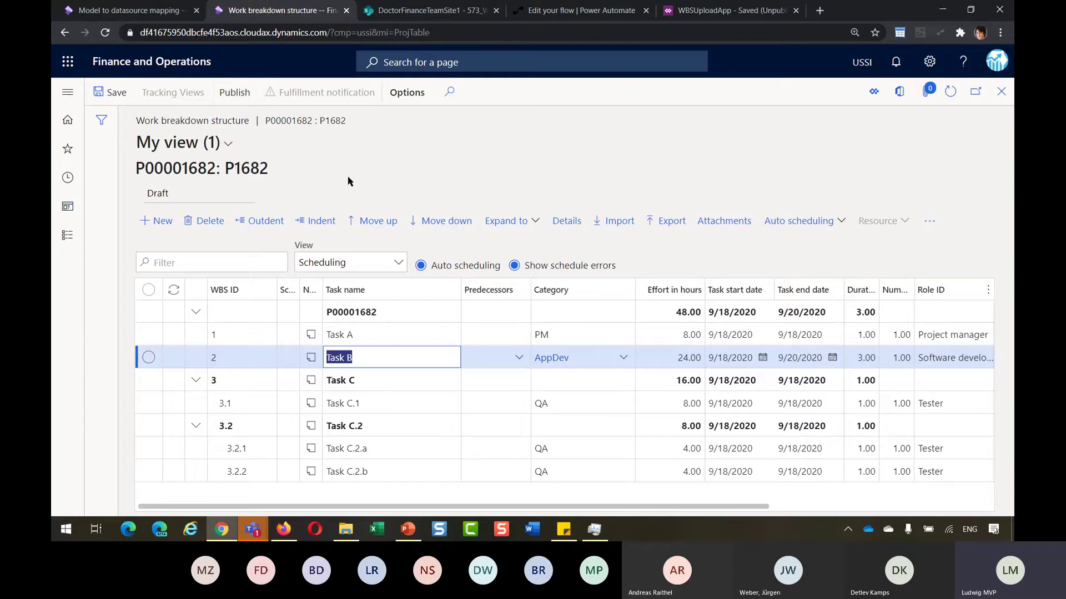
Switch the work breakdown structure to the Cost estimates view and examine the cost and sales prices of the lines.
{"action": "left_click", "coordinate": [398, 265]}
{"action": "left_click", "coordinate": [363, 304]}
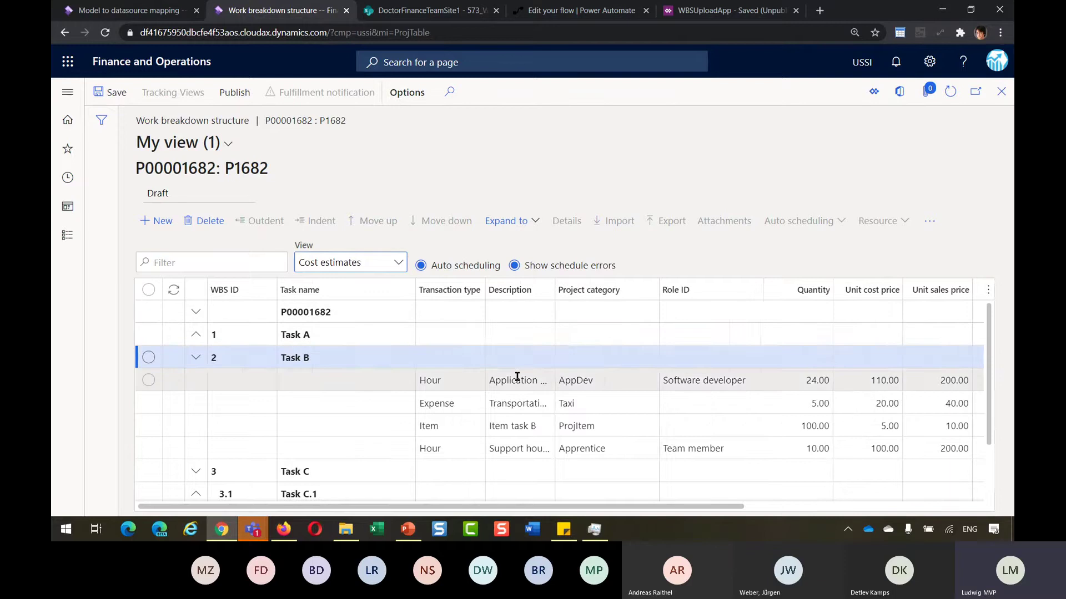
{"action": "scroll", "coordinate": [516, 377], "scroll_direction": "right", "scroll_amount": 5}
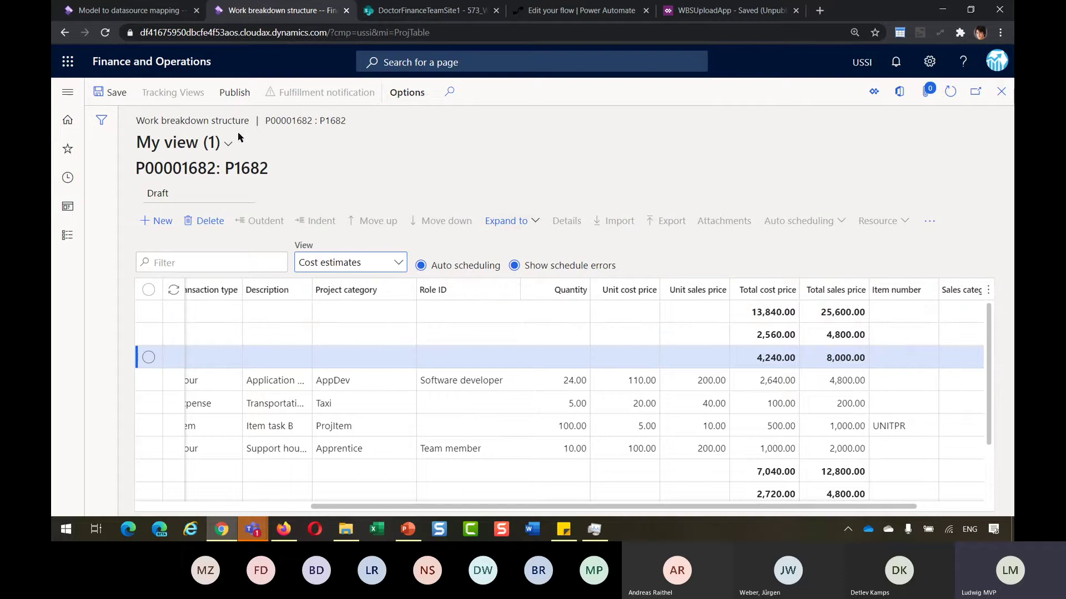
Publish the work breakdown structure of P1682 and go back to the All projects list.
{"action": "left_click", "coordinate": [233, 93]}
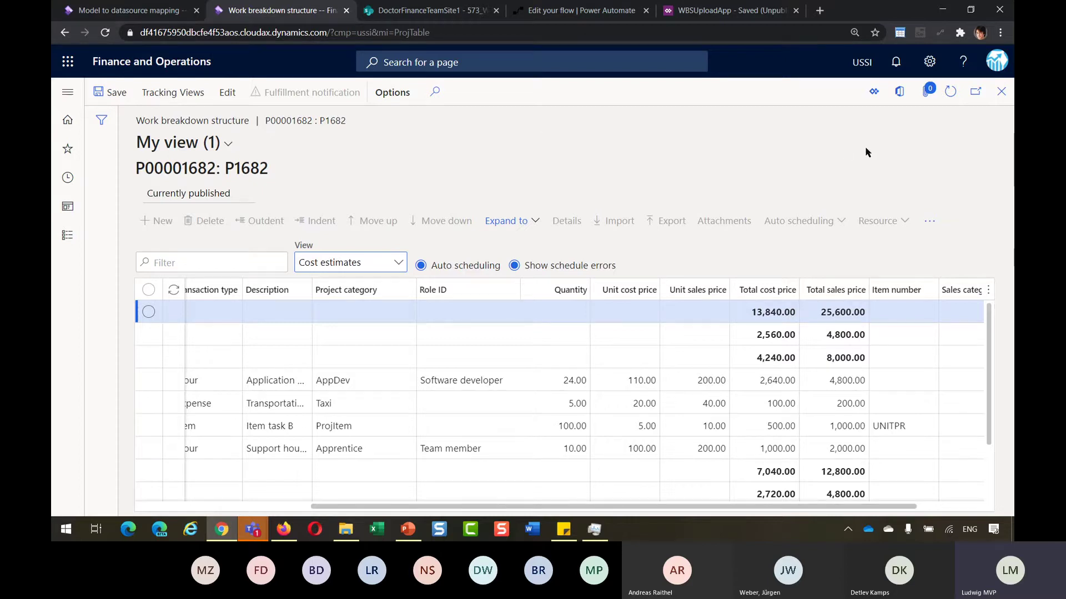
{"action": "left_click", "coordinate": [999, 102]}
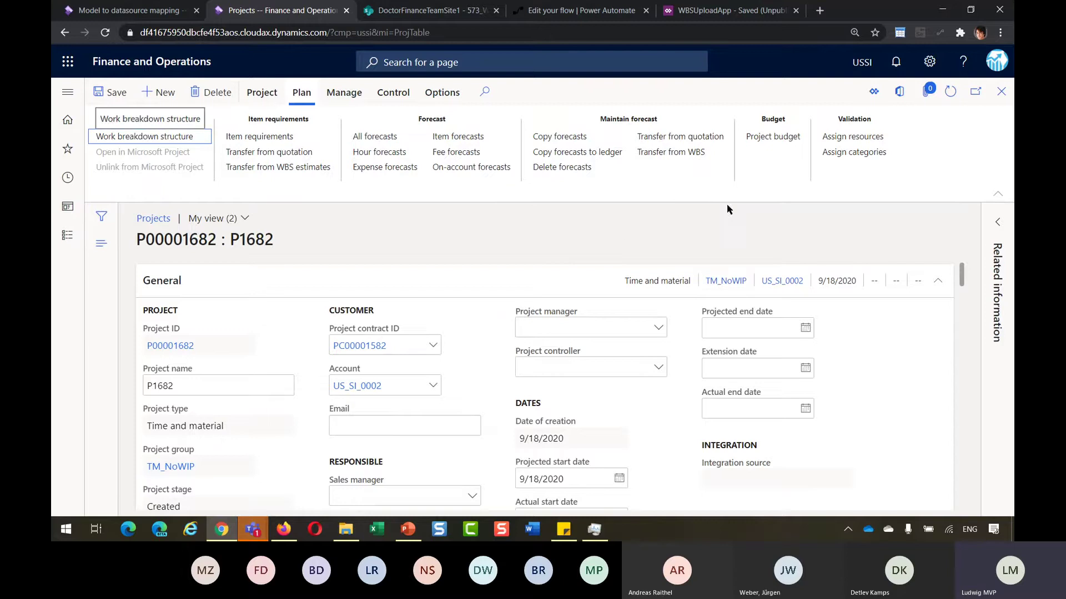
{"action": "left_click", "coordinate": [1001, 92]}
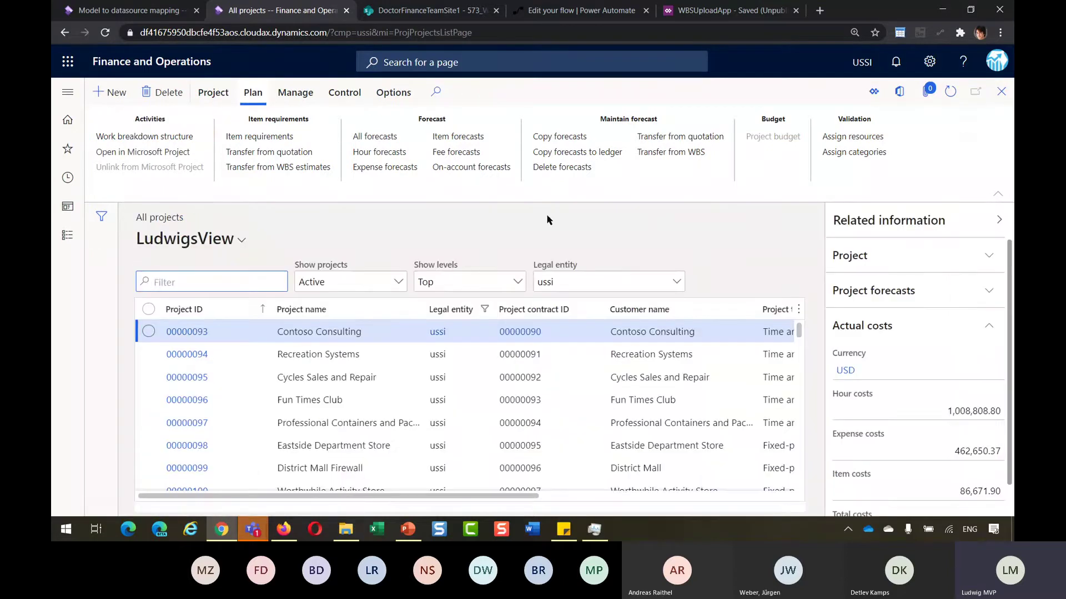
{"action": "left_click", "coordinate": [155, 13]}
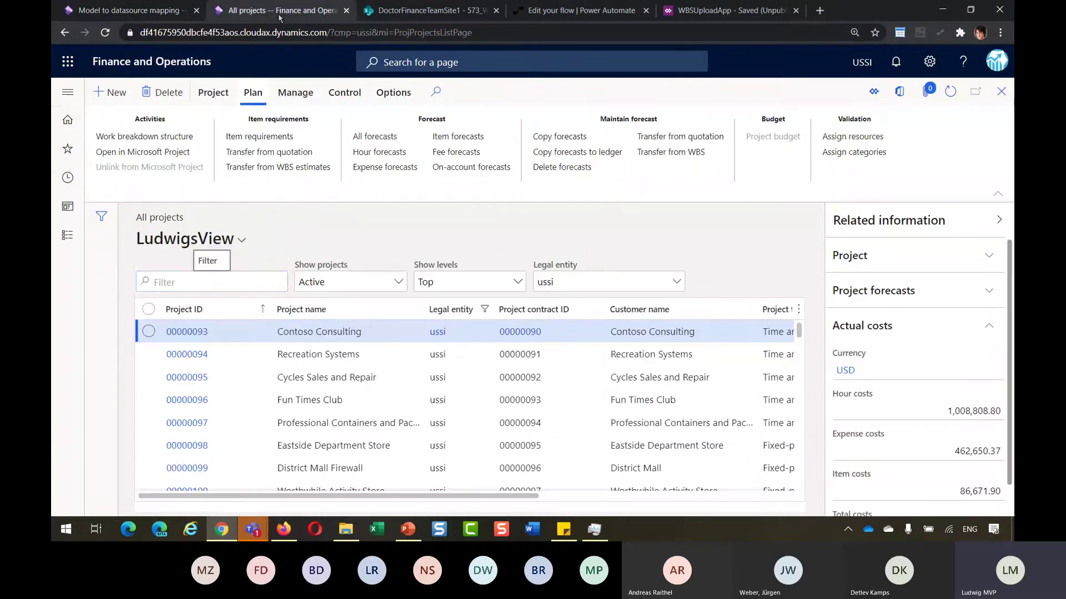
Open 583_WBSUploadProject_DemoImport2_Data.xlsx from the Teil 1 Demo WBS Templates folder in Excel and examine the task lines on the MAIN sheet.
{"action": "left_click", "coordinate": [280, 12]}
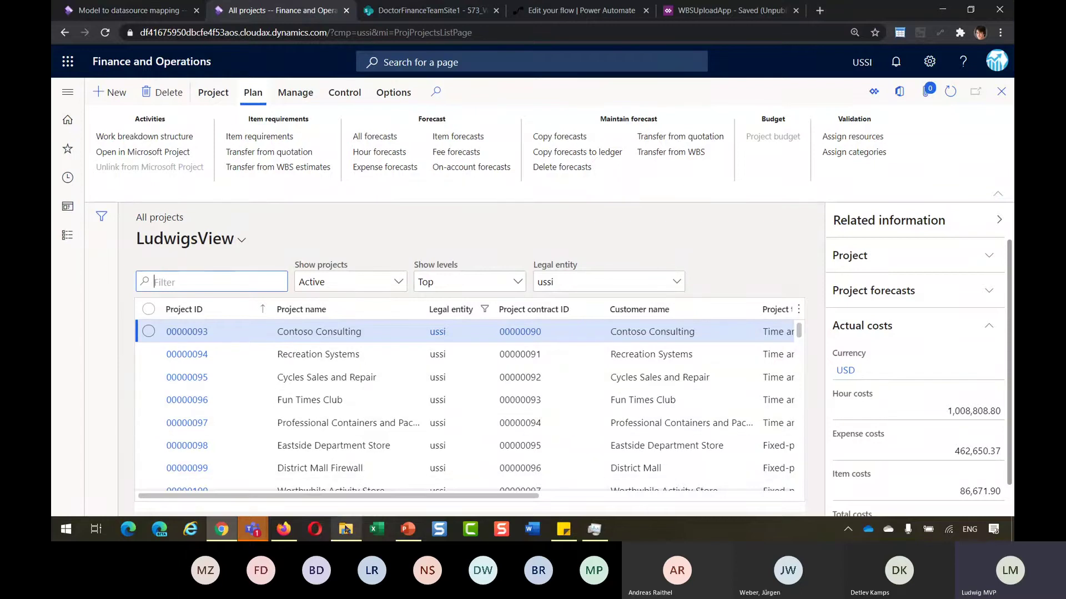
{"action": "mouse_move", "coordinate": [345, 529]}
{"action": "left_click", "coordinate": [359, 494]}
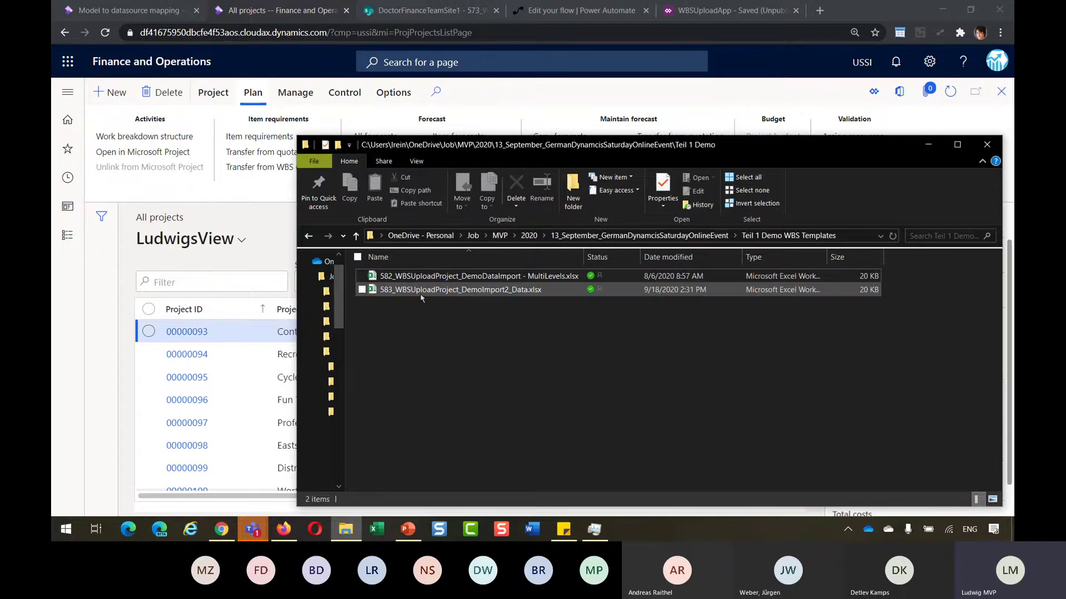
{"action": "left_click", "coordinate": [425, 298]}
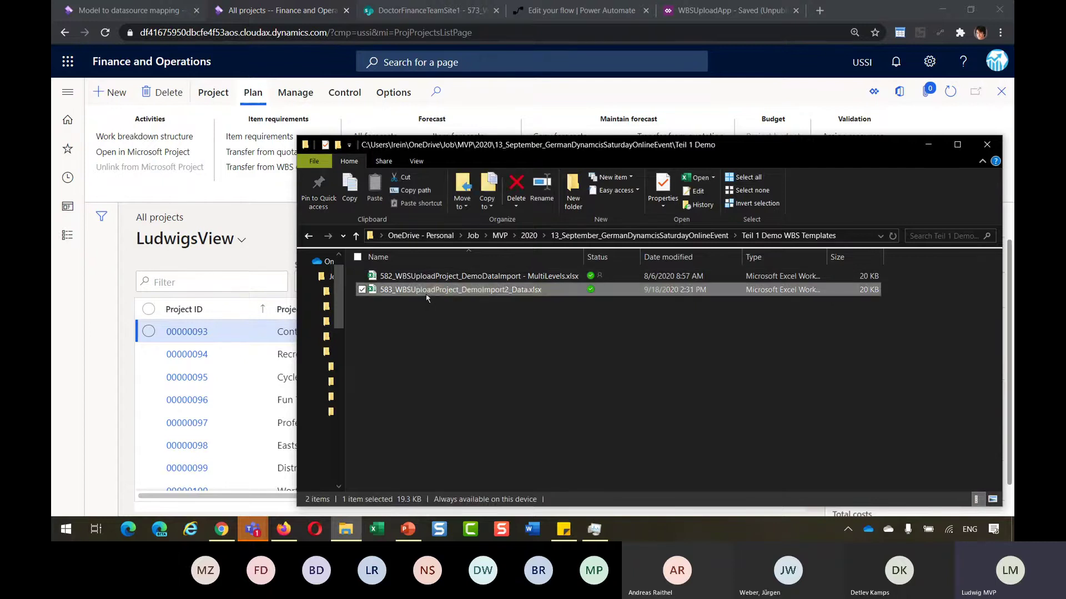
{"action": "double_click", "coordinate": [426, 298]}
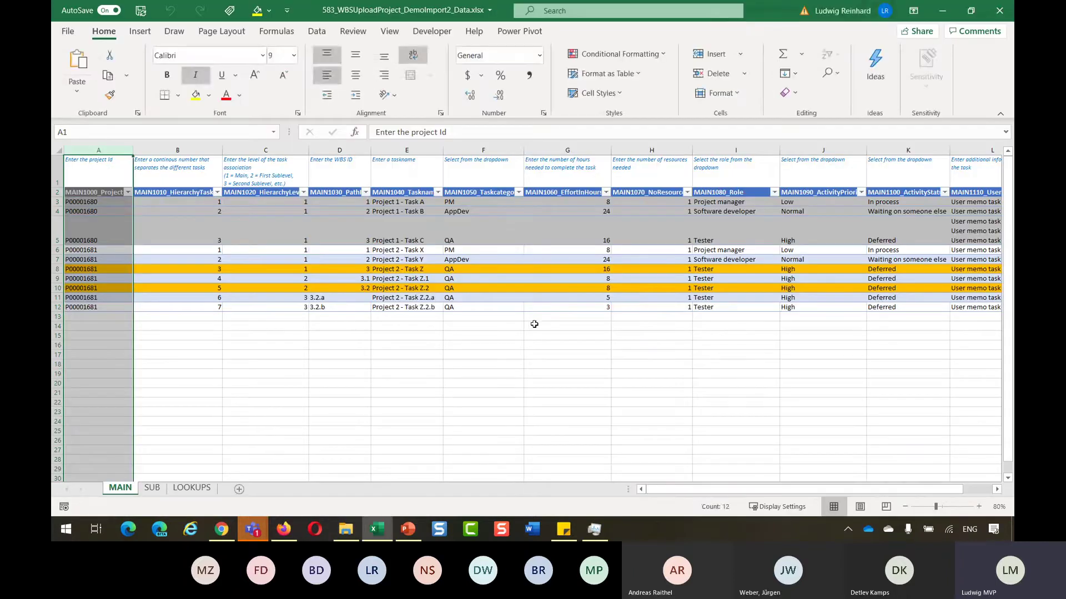
{"action": "left_click", "coordinate": [577, 372]}
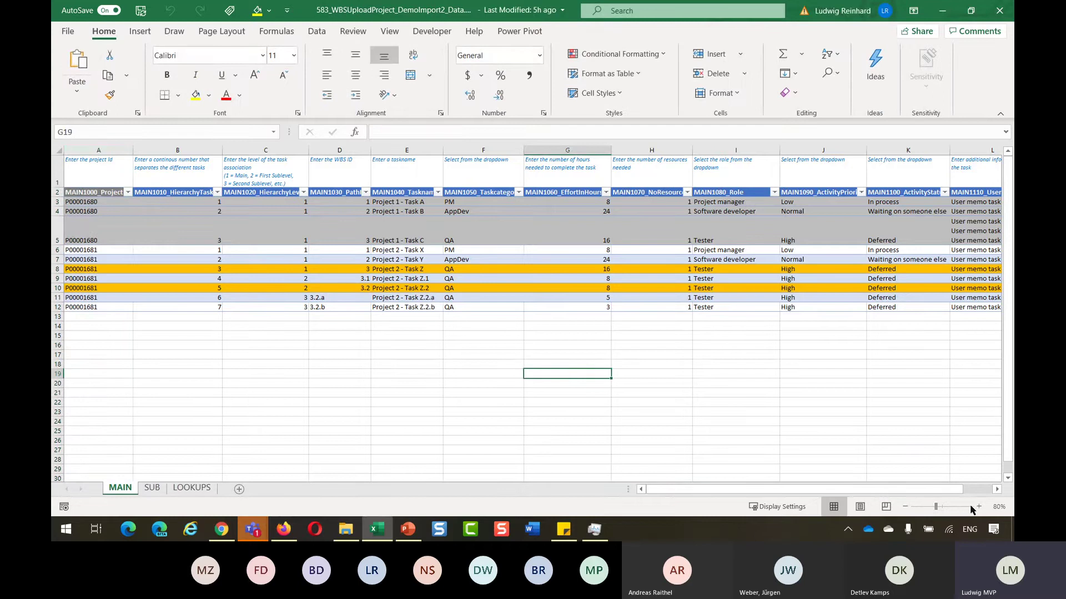
{"action": "left_click", "coordinate": [979, 506]}
{"action": "left_click", "coordinate": [979, 506]}
{"action": "left_click", "coordinate": [979, 507]}
{"action": "left_click", "coordinate": [979, 507]}
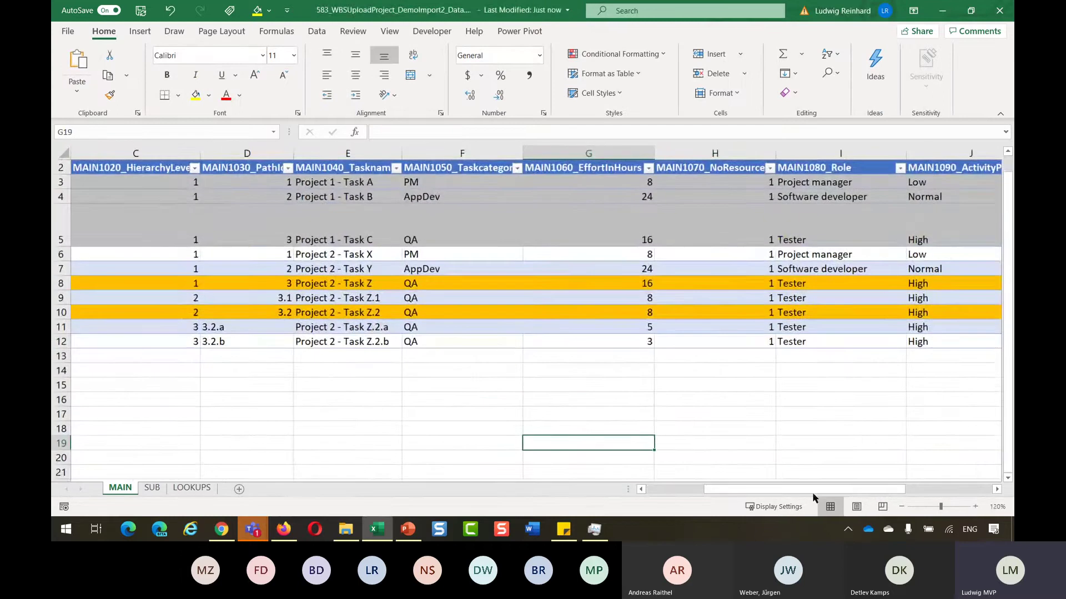
{"action": "scroll", "coordinate": [744, 490], "scroll_direction": "left", "scroll_amount": 2}
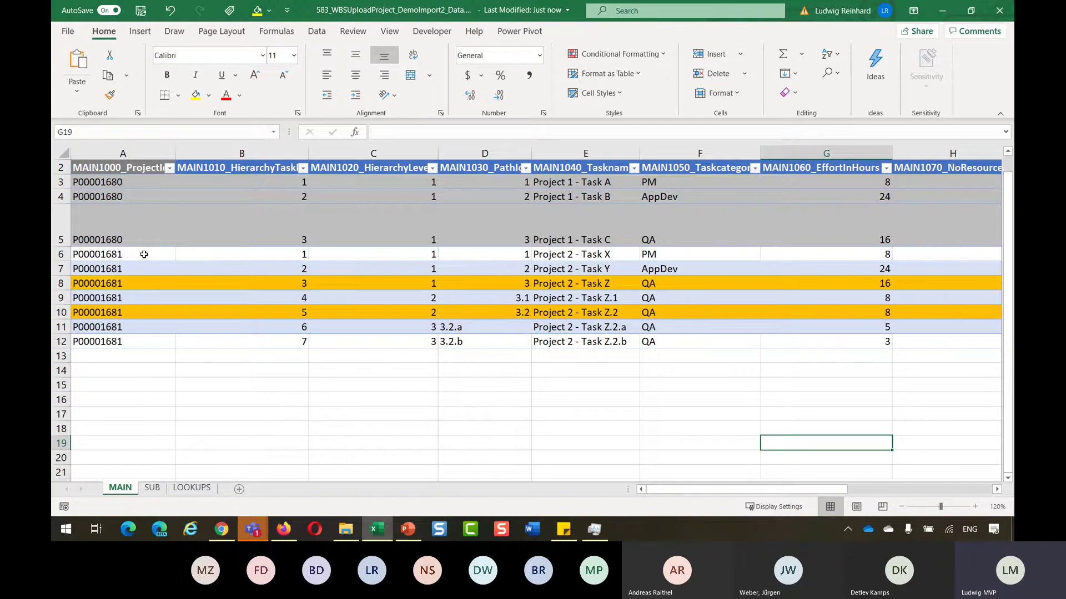
Examine the expense, hour and item lines on the SUB sheet of the workbook, and close the workbook.
{"action": "left_click", "coordinate": [152, 488]}
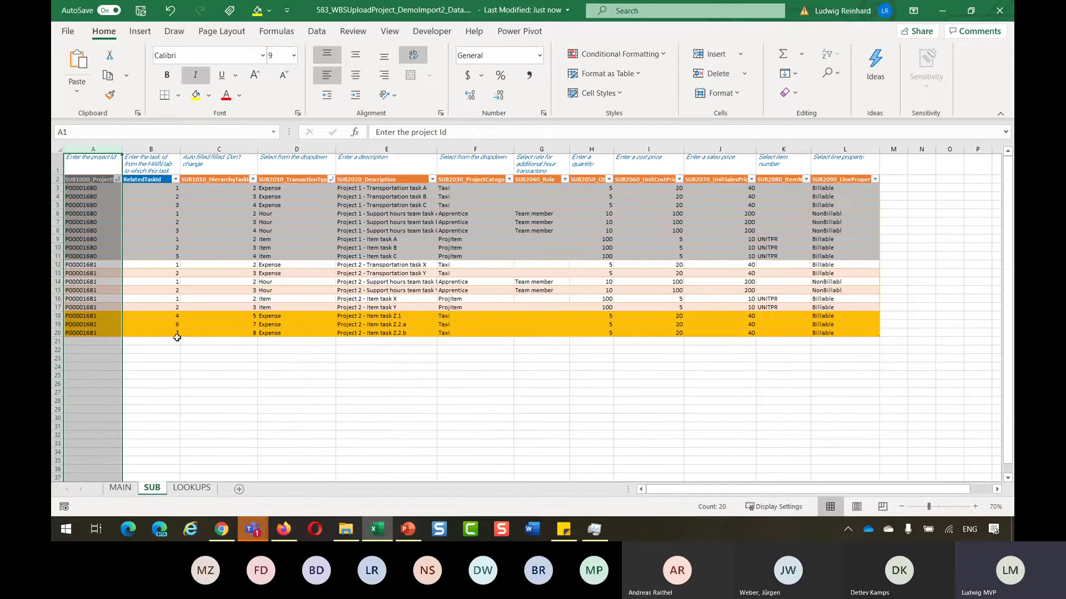
{"action": "left_click", "coordinate": [975, 507]}
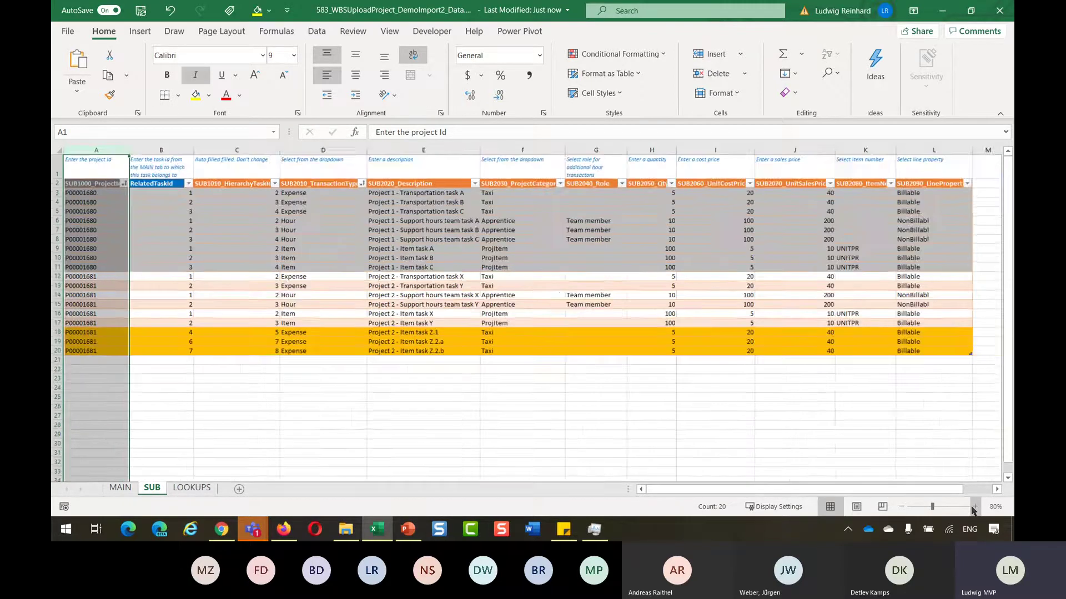
{"action": "left_click", "coordinate": [975, 506]}
{"action": "left_click", "coordinate": [975, 506]}
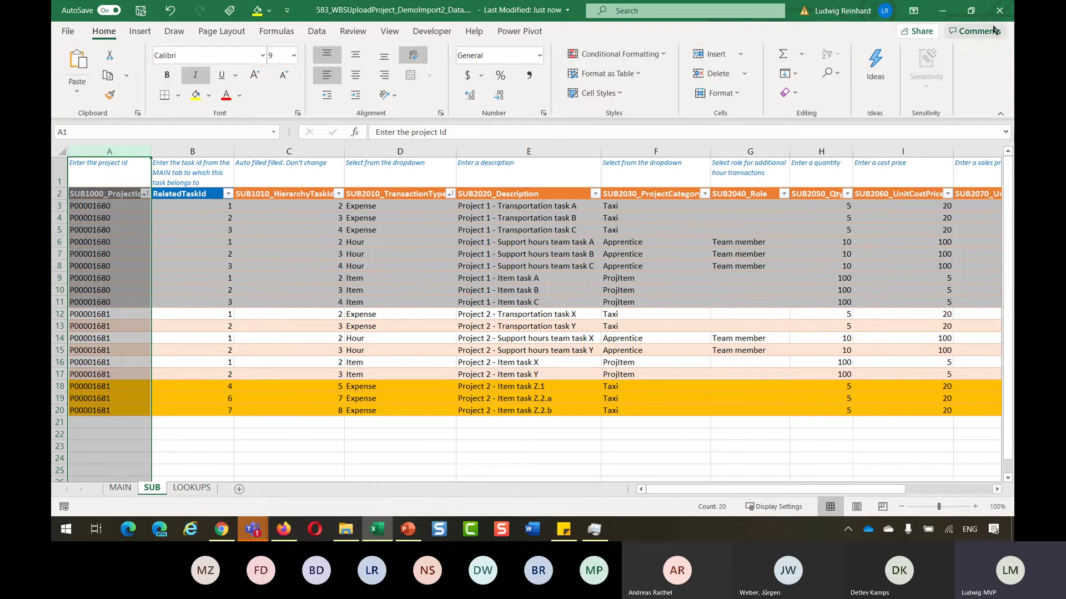
{"action": "left_click", "coordinate": [999, 10]}
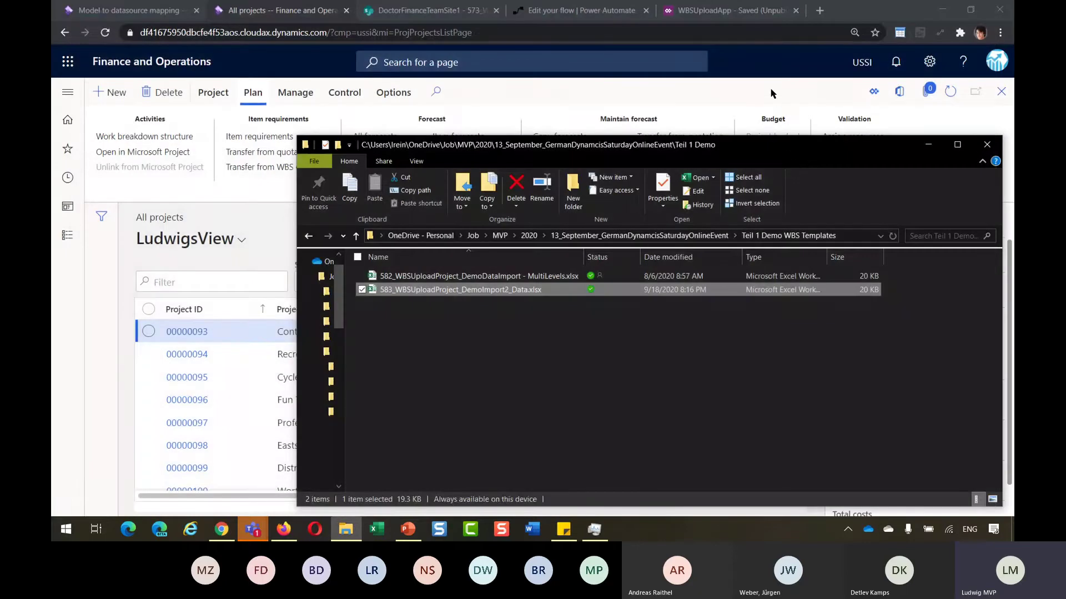
Return to the All projects list in Finance and Operations and sort it by Project ID from Z to A.
{"action": "left_click", "coordinate": [770, 93]}
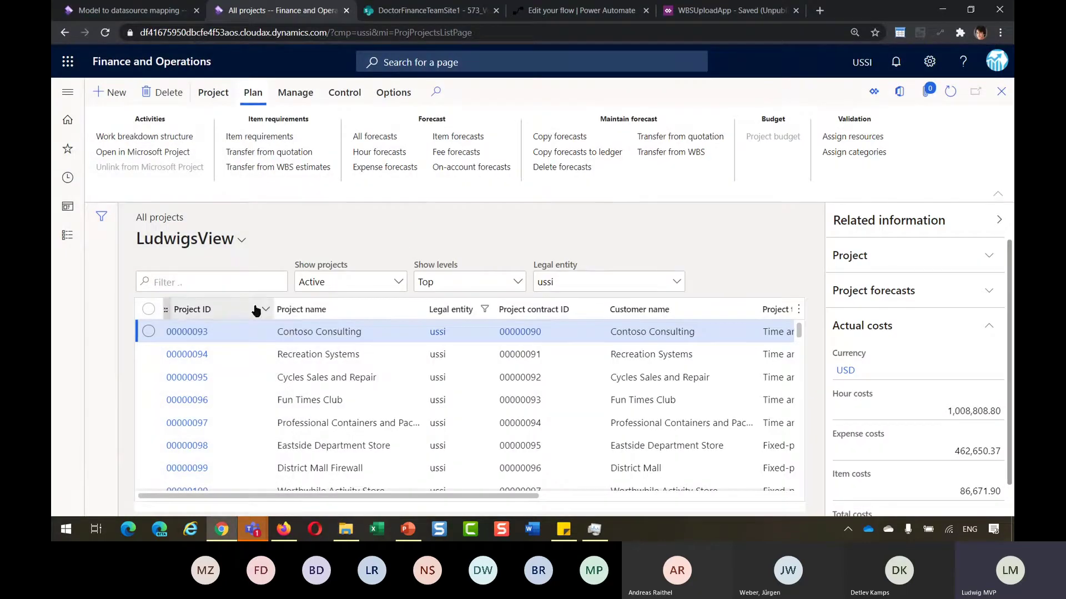
{"action": "left_click", "coordinate": [222, 310]}
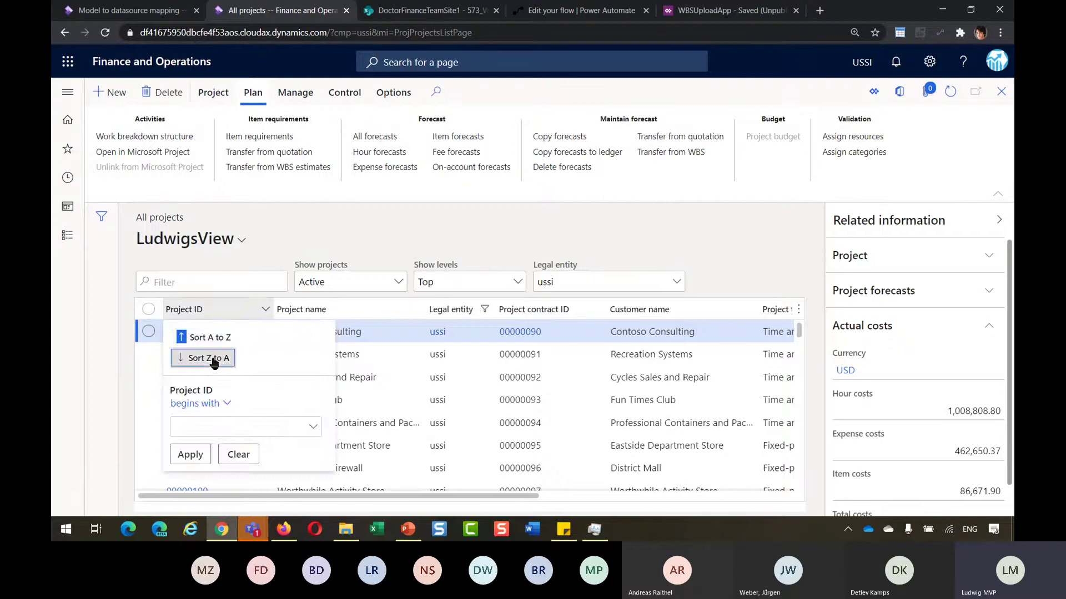
{"action": "left_click", "coordinate": [210, 358]}
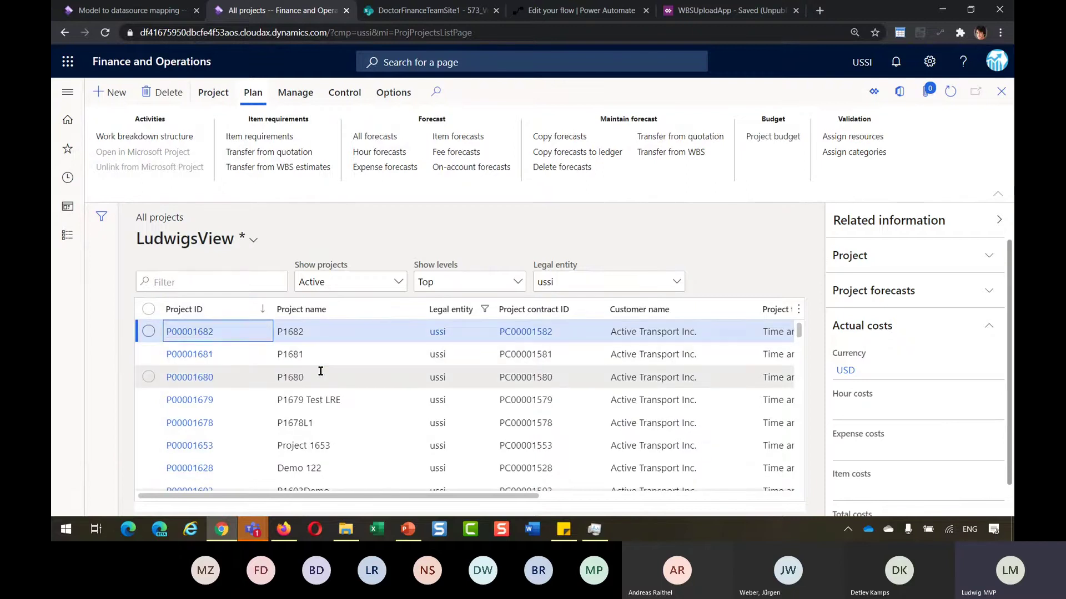
Check the work breakdown structures of projects P1680 and P1681 for existing tasks, closing each without changes.
{"action": "left_click", "coordinate": [320, 377]}
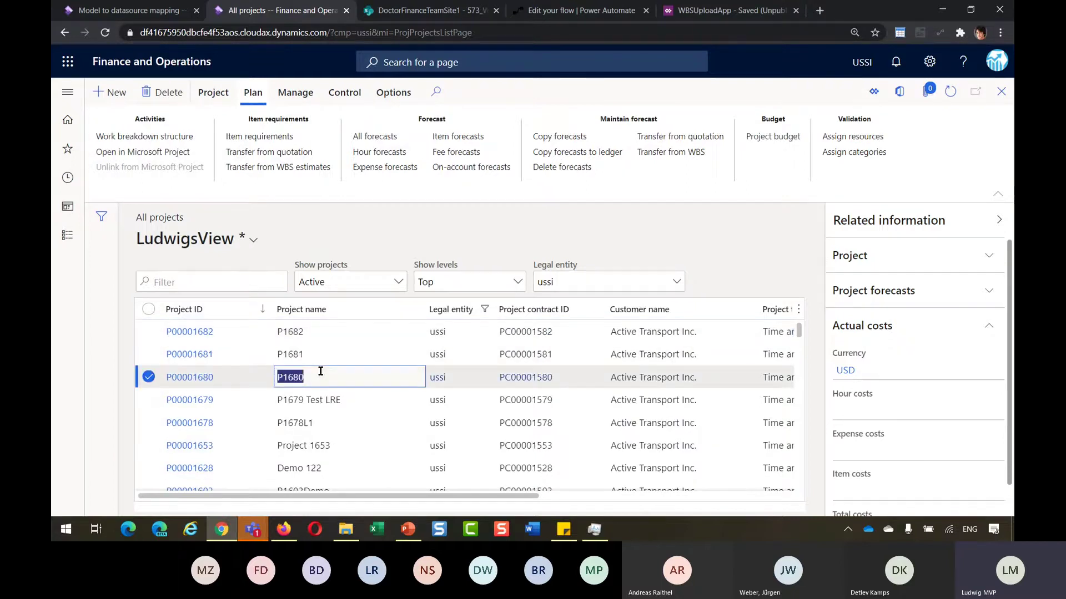
{"action": "left_click", "coordinate": [165, 137]}
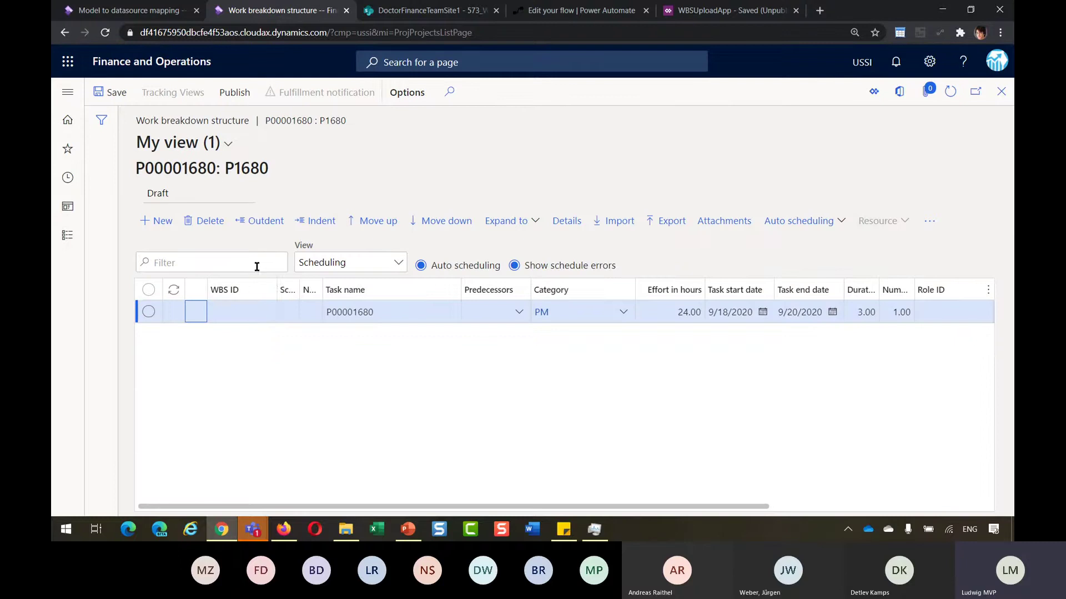
{"action": "left_click", "coordinate": [1001, 99]}
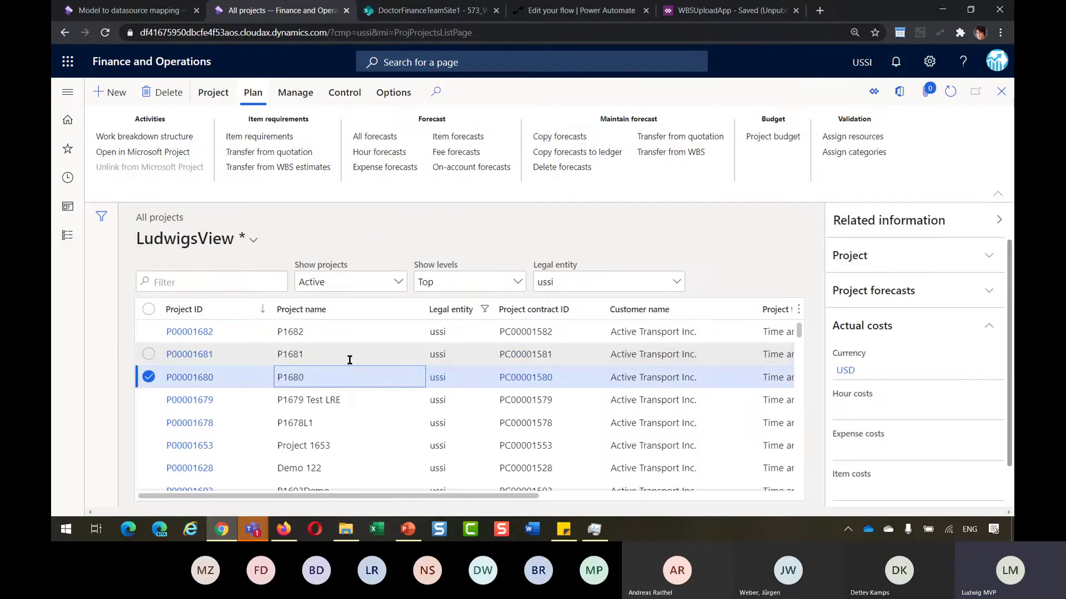
{"action": "left_click", "coordinate": [350, 357]}
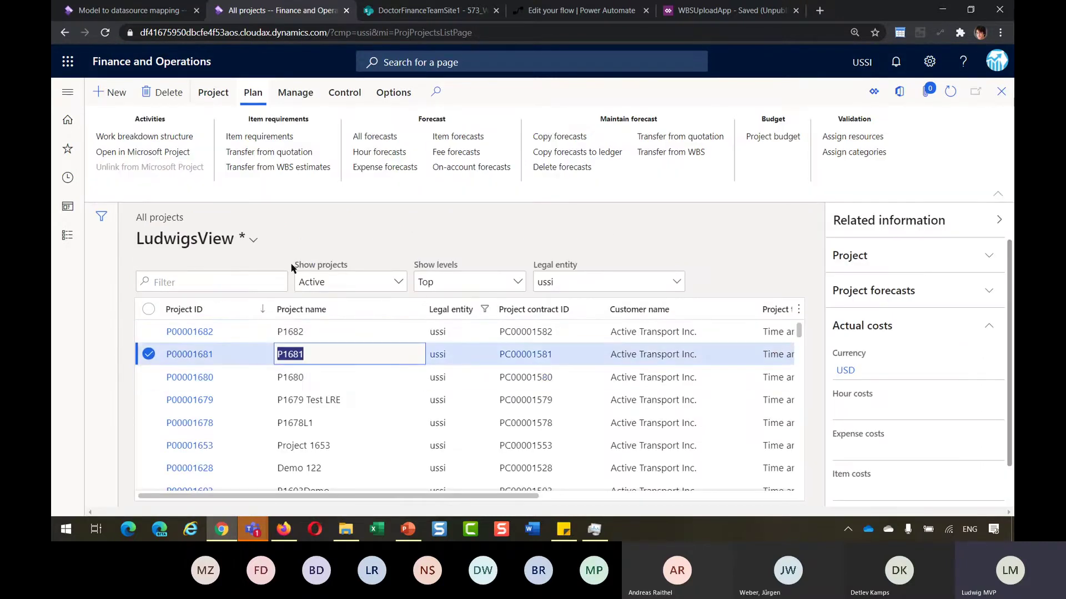
{"action": "left_click", "coordinate": [168, 137]}
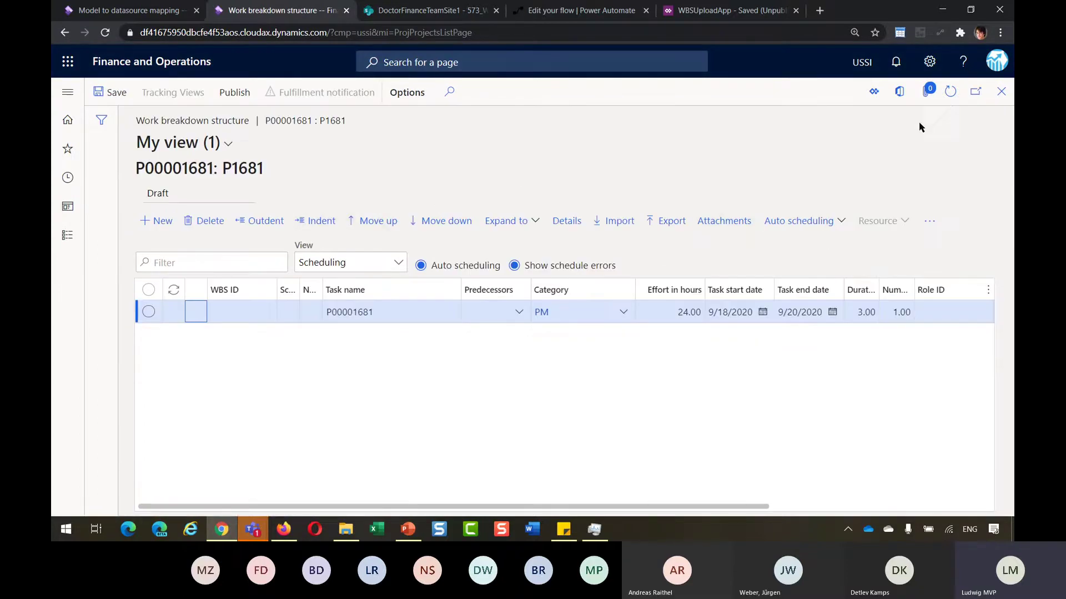
{"action": "left_click", "coordinate": [1001, 91]}
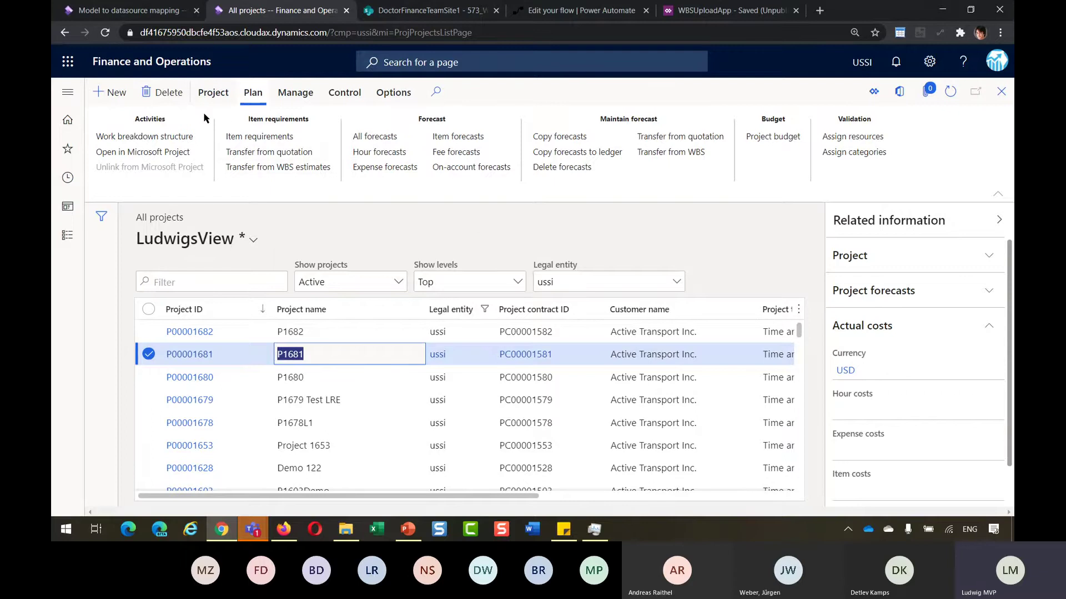
Return to the reporting configurations, expand 583_ProjWBSImportFromSP and view its model mapping configuration 583_ProjWBSImportFromSP_MM.
{"action": "left_click", "coordinate": [133, 10]}
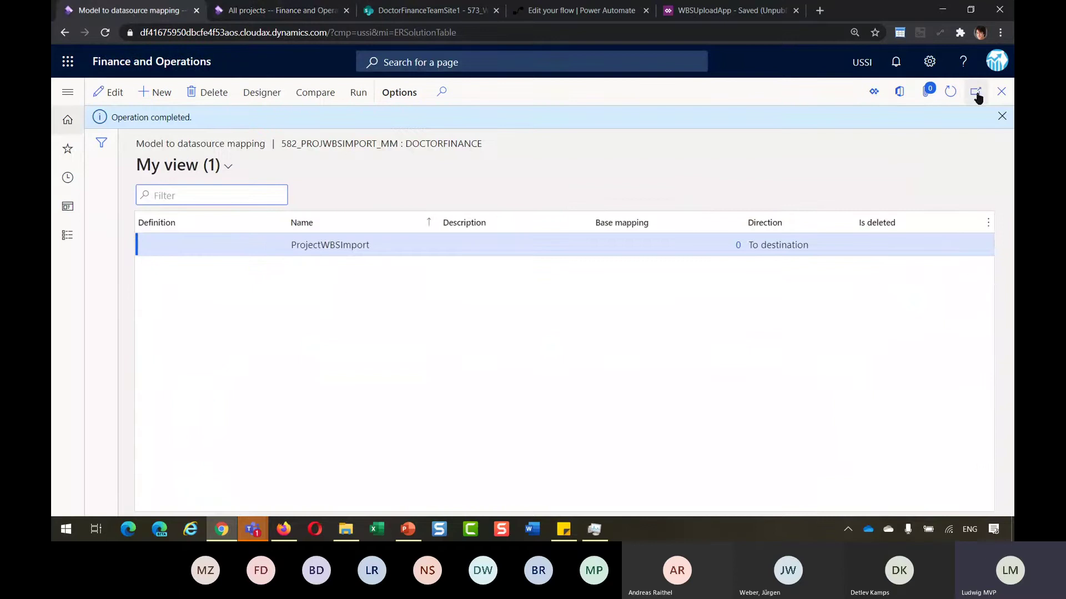
{"action": "left_click", "coordinate": [1000, 92]}
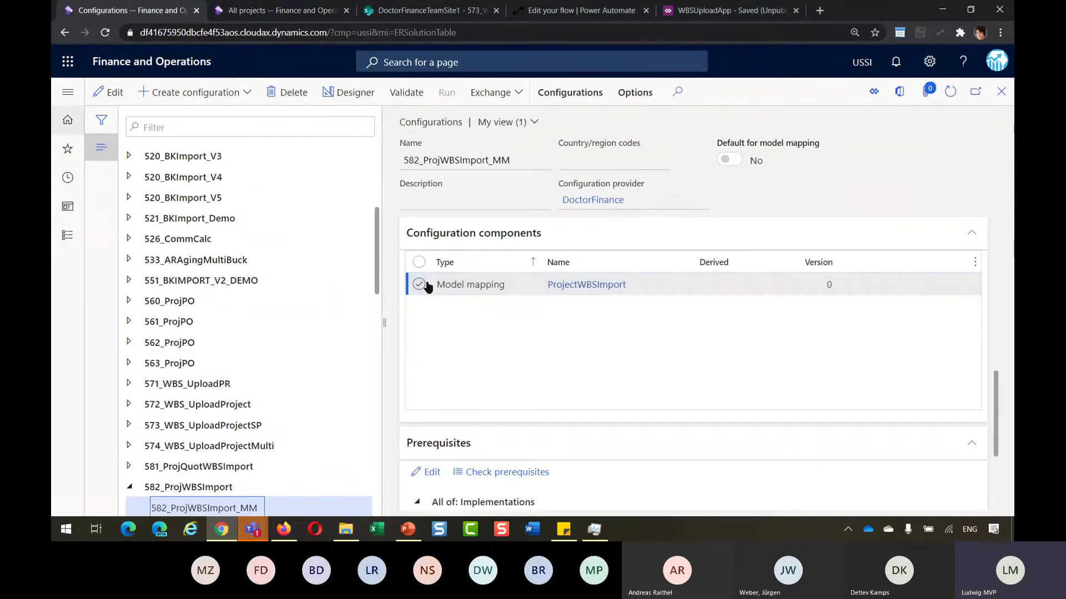
{"action": "scroll", "coordinate": [294, 305], "scroll_direction": "down", "scroll_amount": 2}
{"action": "scroll", "coordinate": [294, 305], "scroll_direction": "down", "scroll_amount": 1}
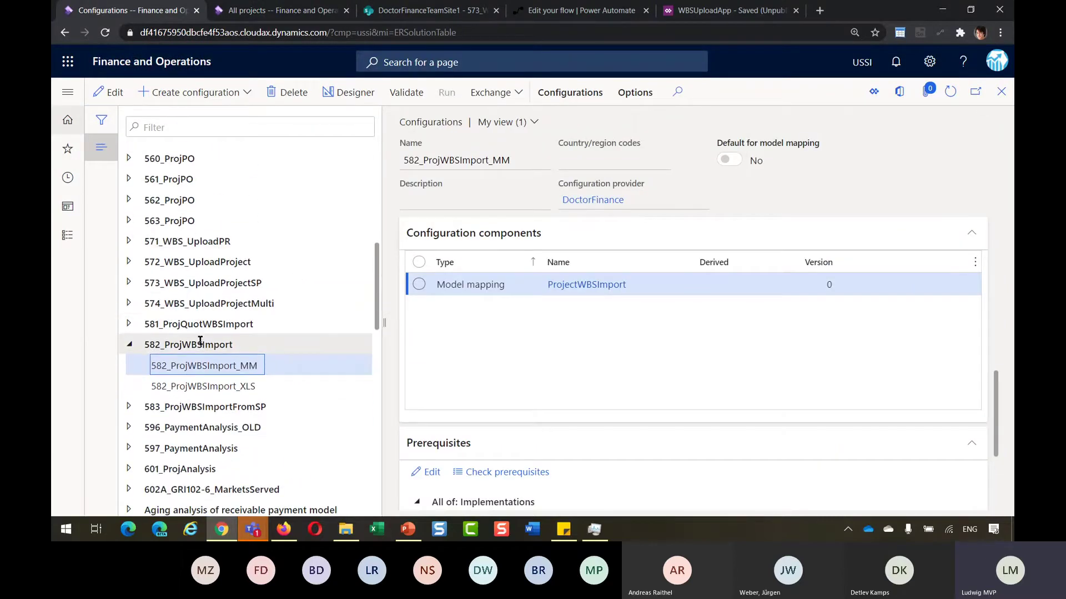
{"action": "left_click", "coordinate": [198, 406]}
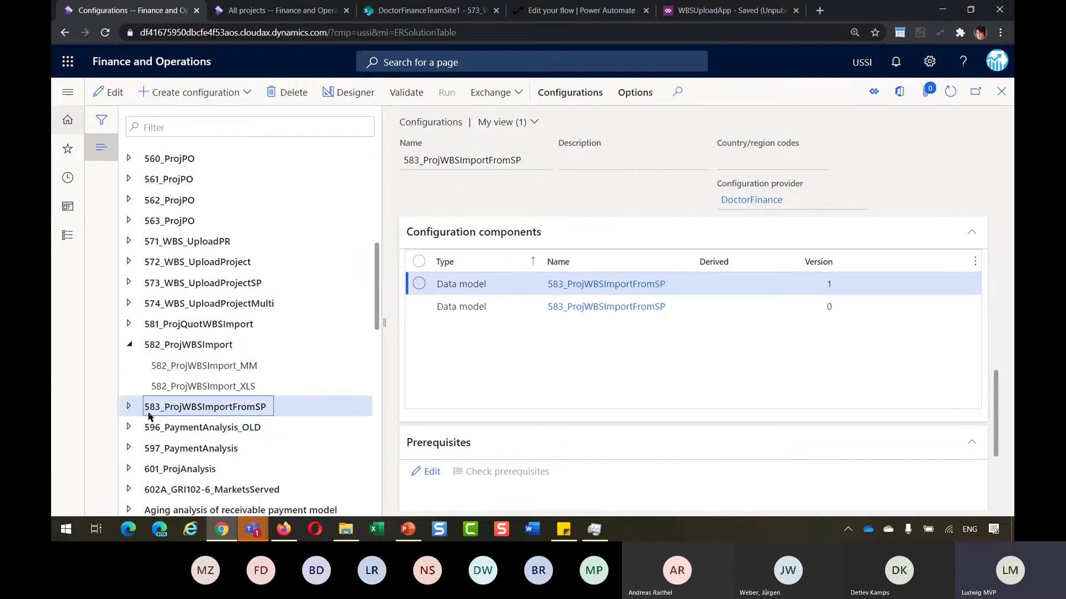
{"action": "left_click", "coordinate": [128, 408]}
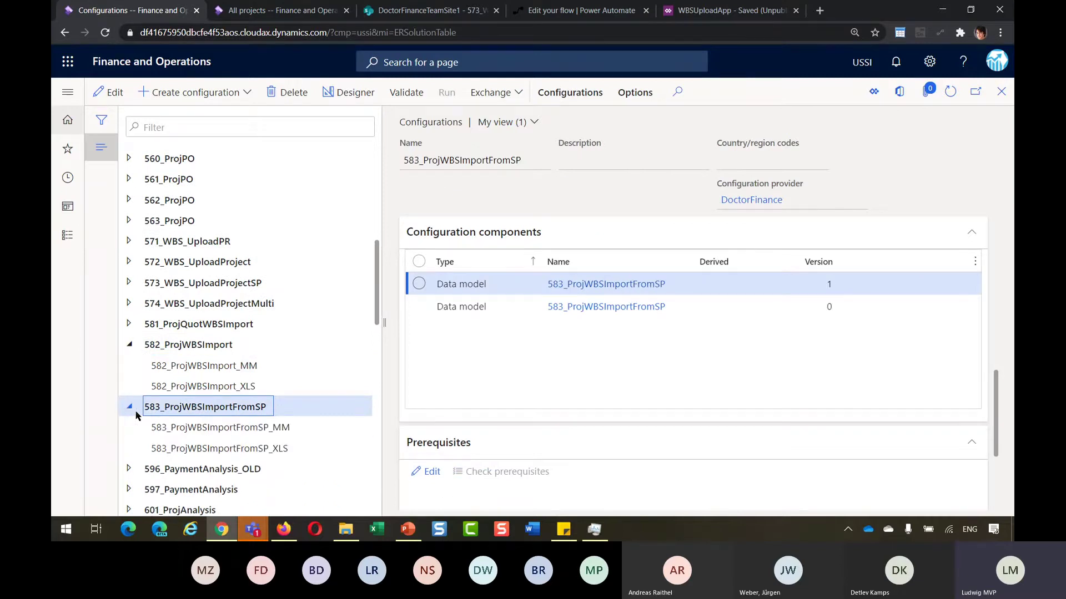
{"action": "left_click", "coordinate": [194, 425]}
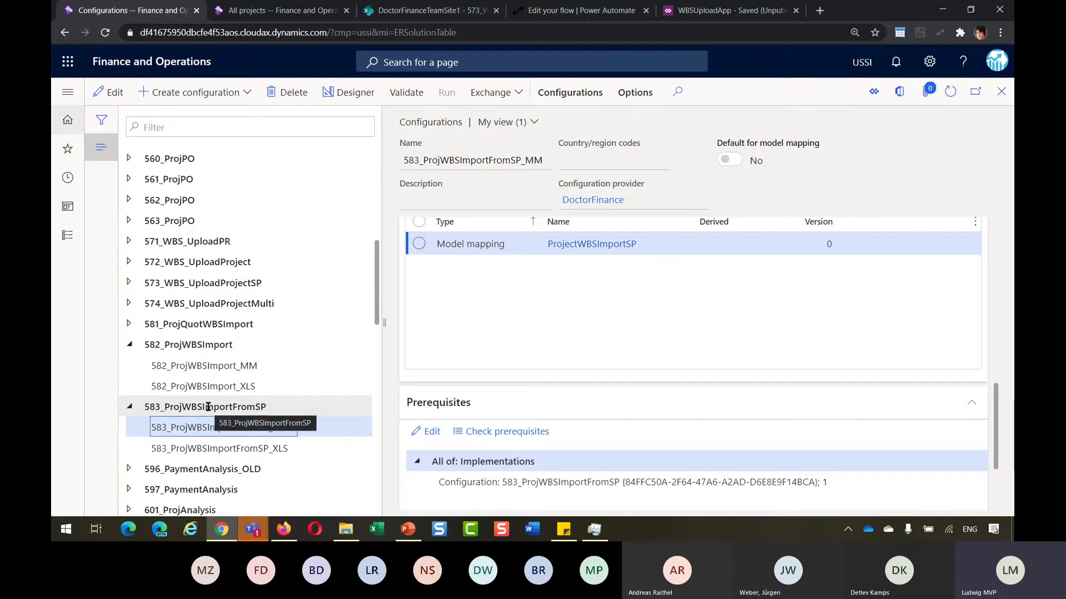
Open the Electronic reporting source page, review the Sharepoint settings of the WBS Import from SP file source, and close them without changes.
{"action": "left_click", "coordinate": [67, 239]}
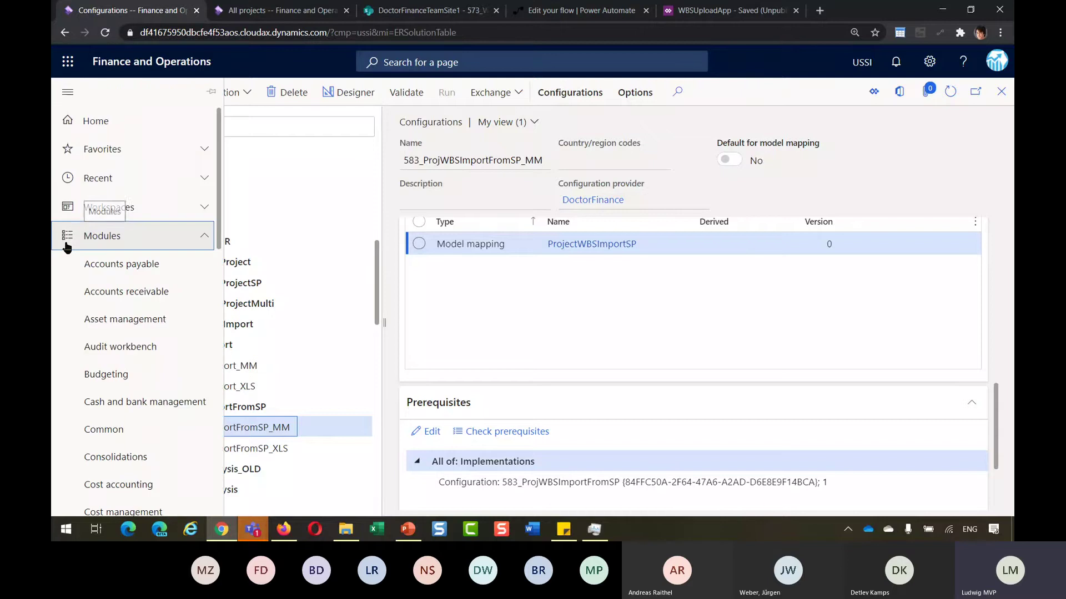
{"action": "left_click", "coordinate": [92, 185]}
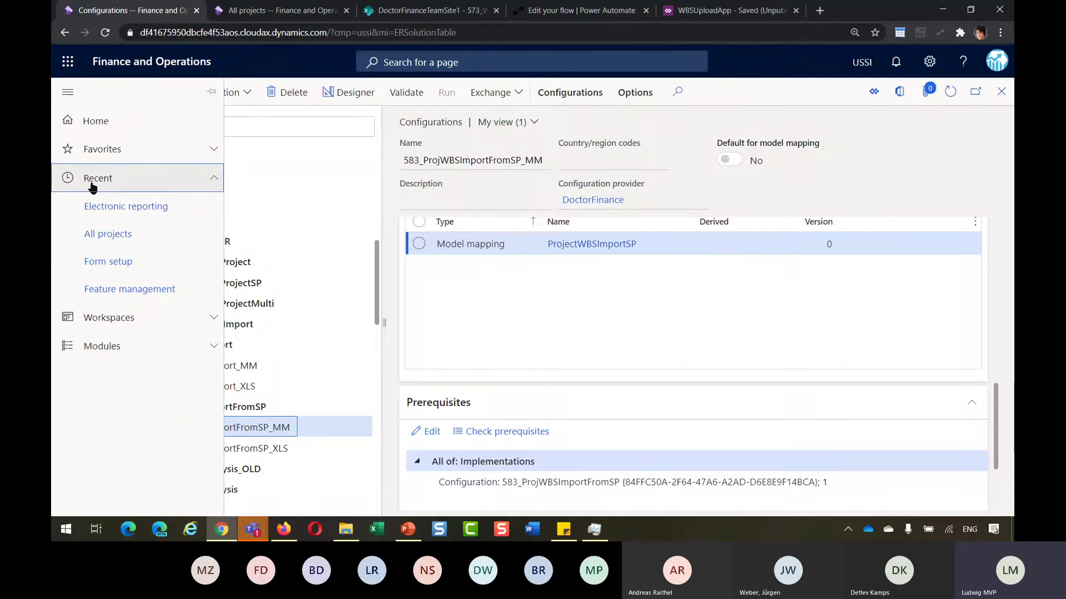
{"action": "left_click", "coordinate": [114, 207]}
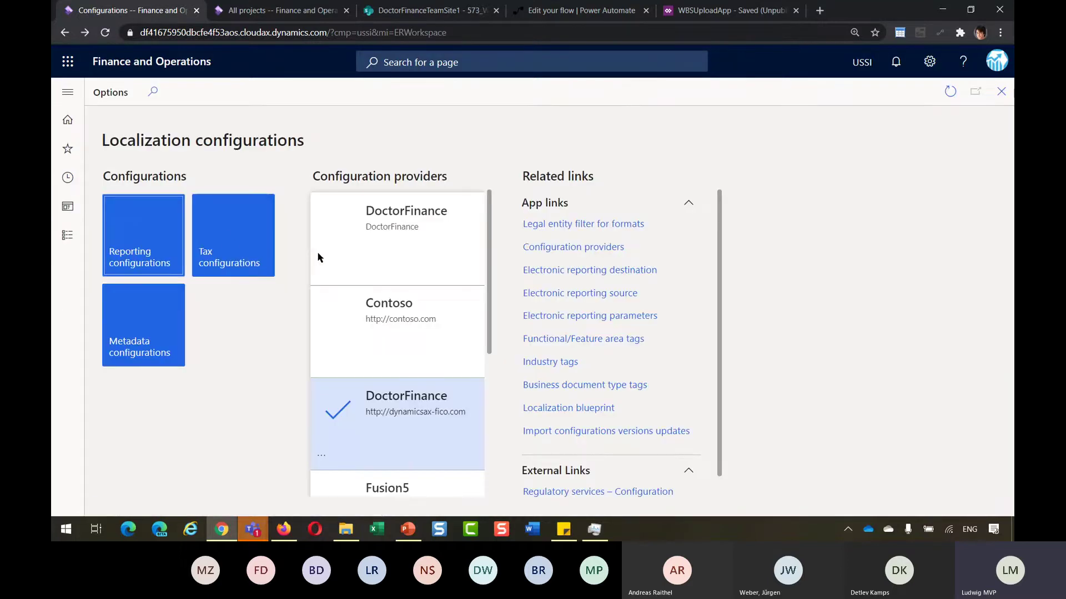
{"action": "left_click", "coordinate": [561, 294]}
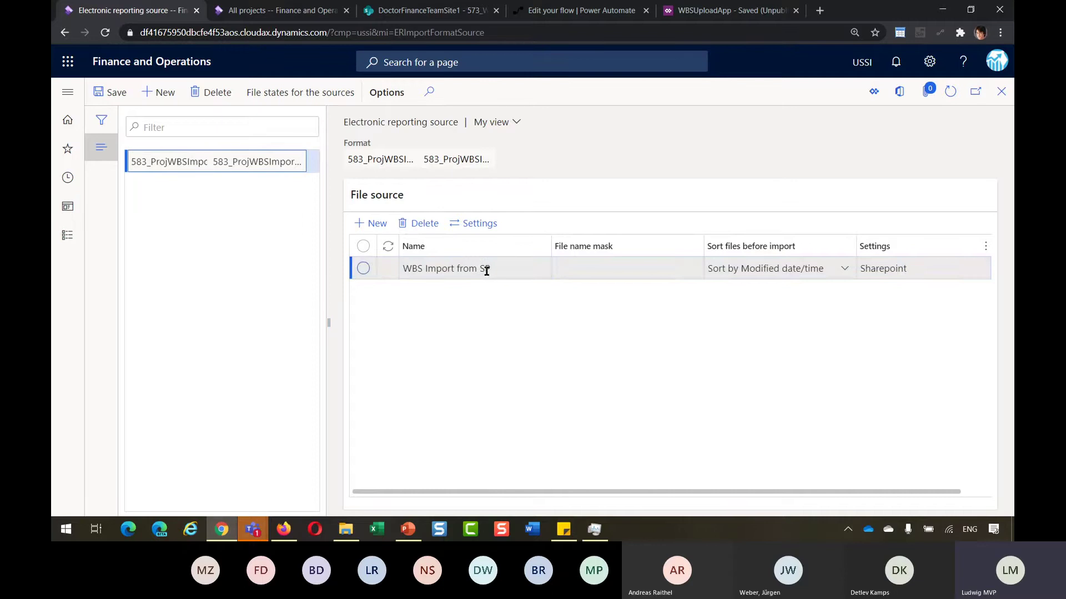
{"action": "left_click", "coordinate": [476, 226]}
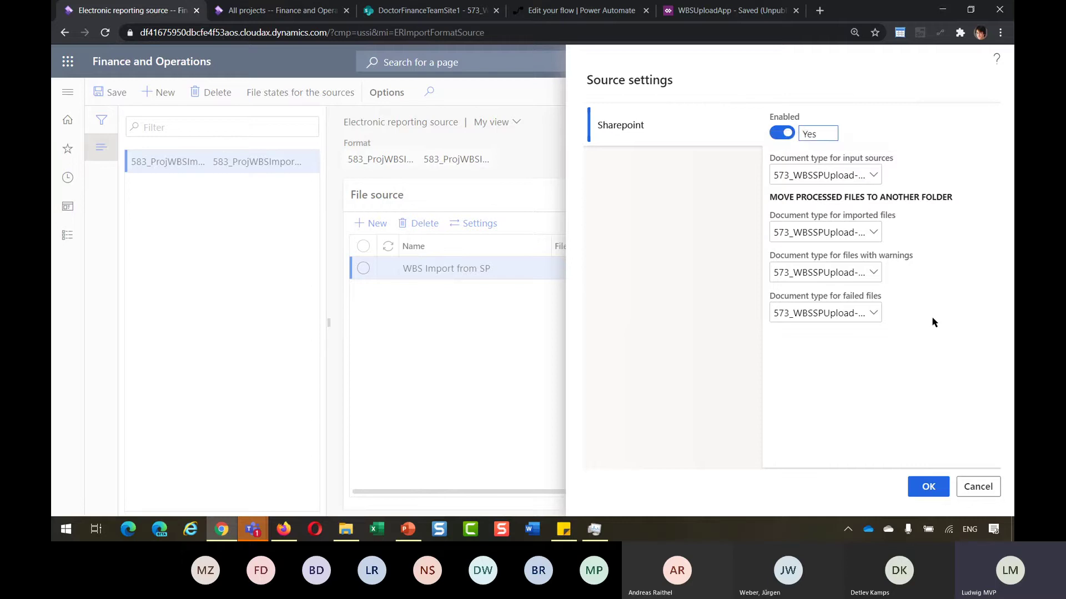
{"action": "left_click", "coordinate": [977, 487]}
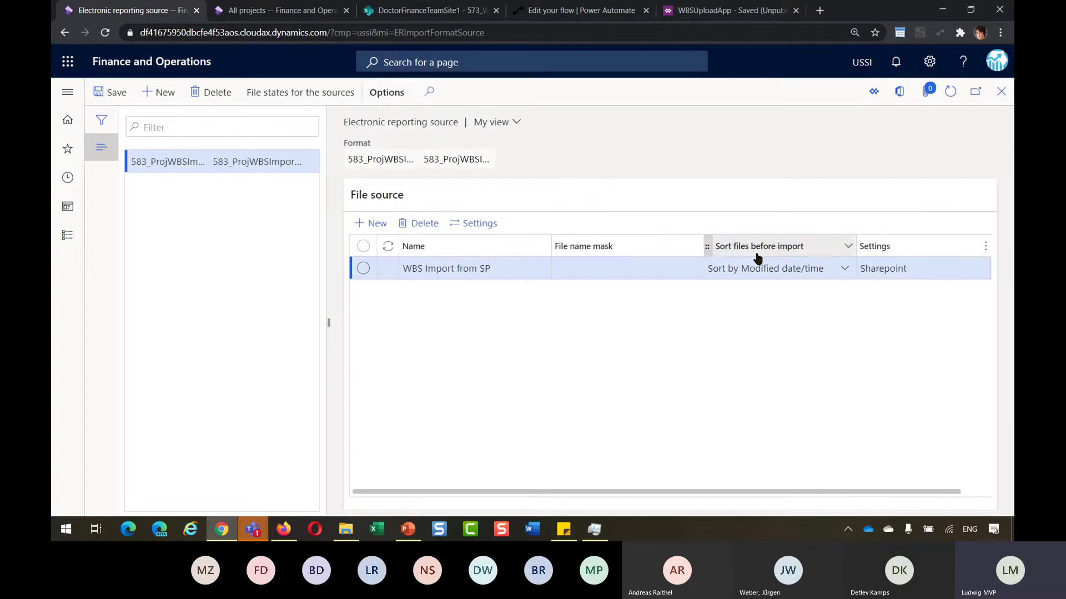
Switch to the 573_WBSImport library in SharePoint and enlarge the page to view its import folders.
{"action": "left_click", "coordinate": [419, 12]}
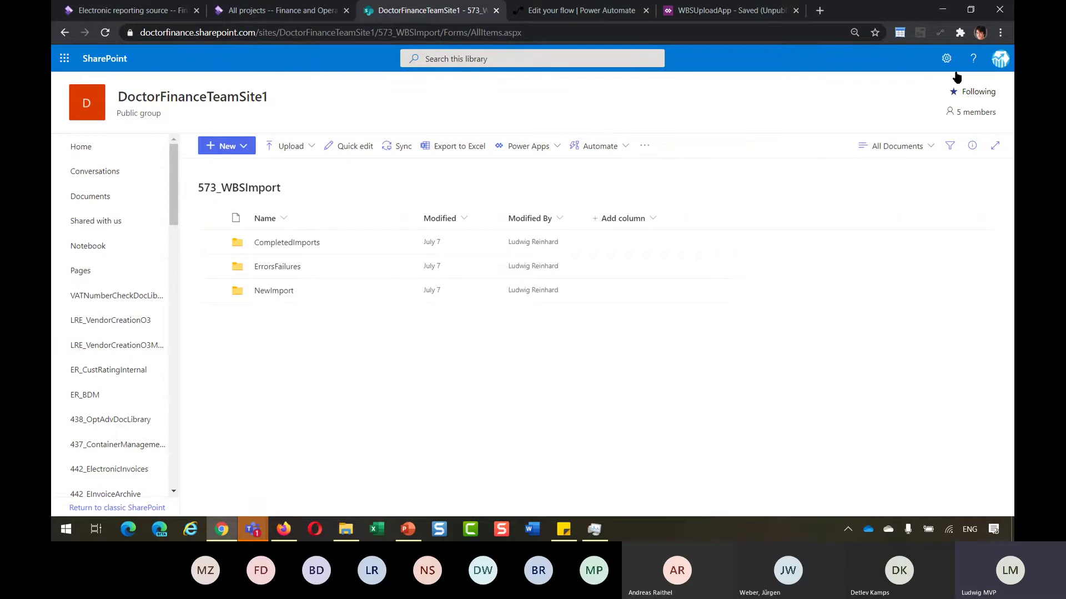
{"action": "left_click", "coordinate": [1000, 32]}
{"action": "left_click", "coordinate": [953, 150]}
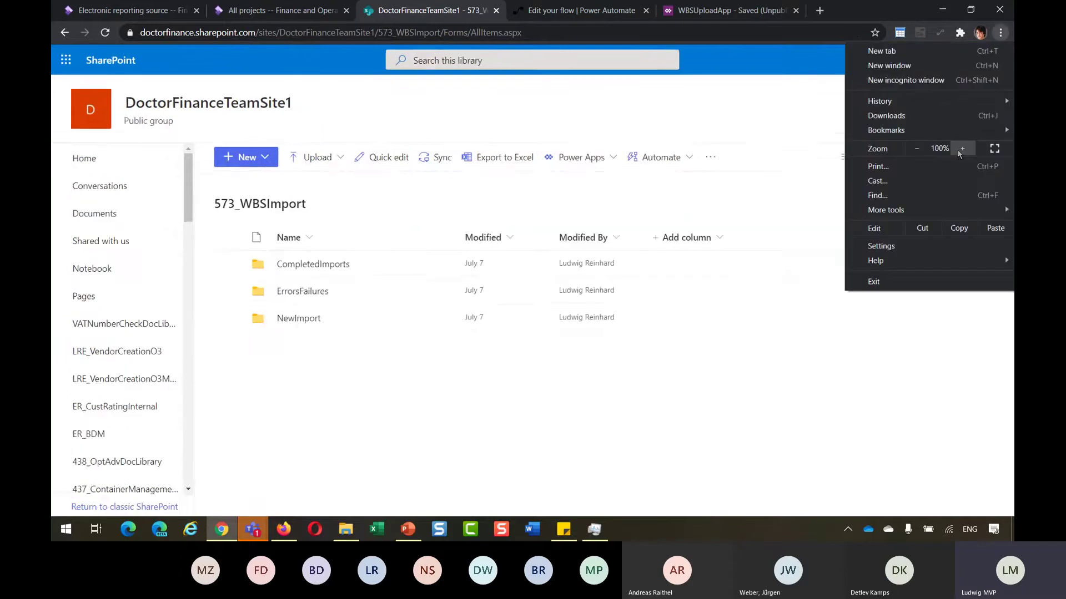
{"action": "left_click", "coordinate": [954, 150]}
{"action": "left_click", "coordinate": [700, 207]}
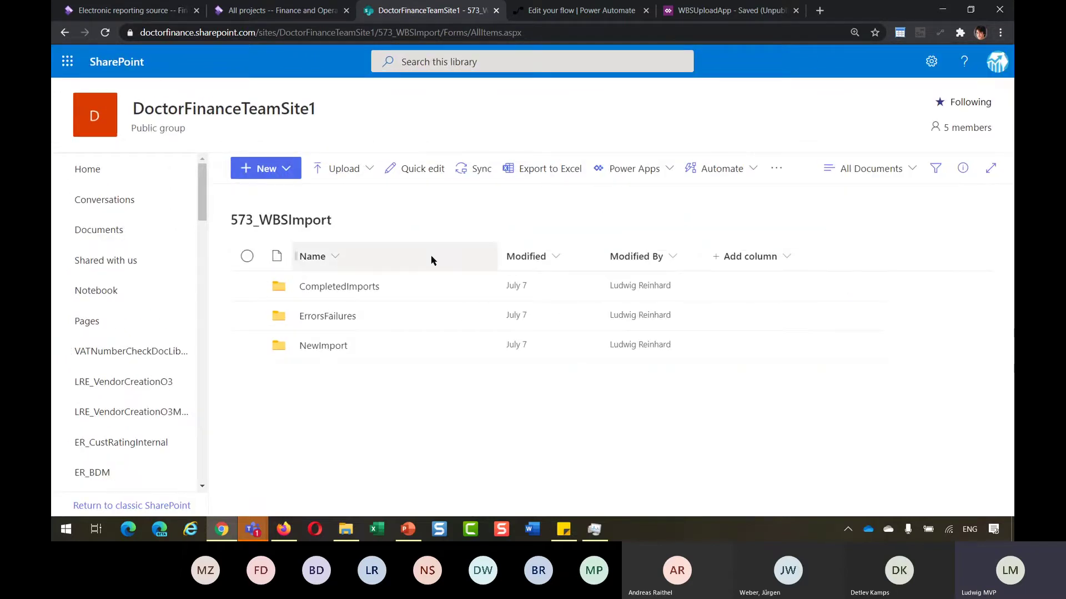
Check the contents of the NewImport folder and return to the 573_WBSImport library root.
{"action": "left_click", "coordinate": [323, 346]}
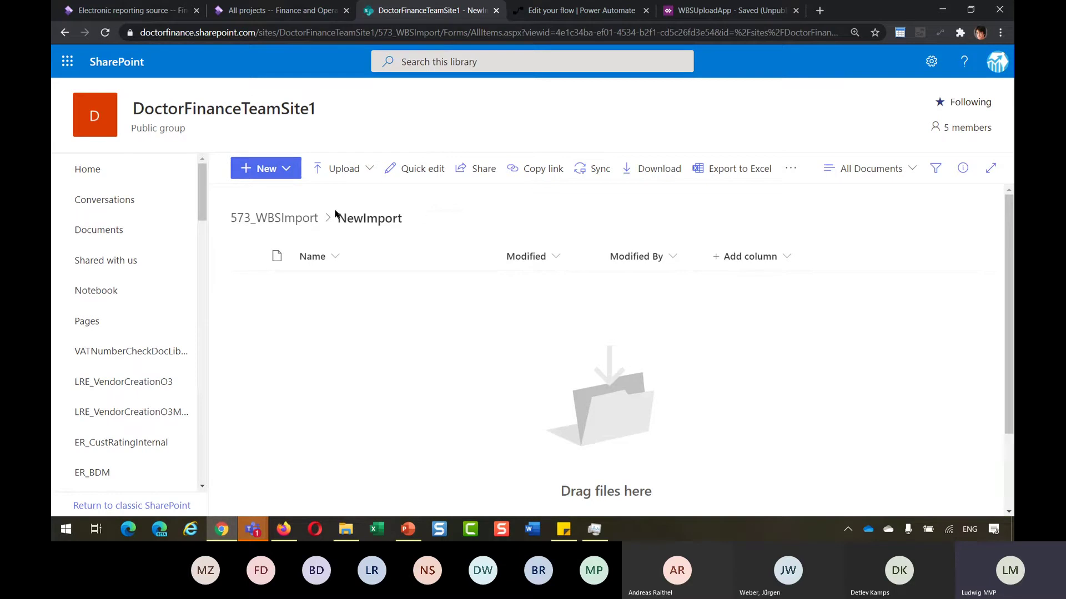
{"action": "left_click", "coordinate": [282, 221]}
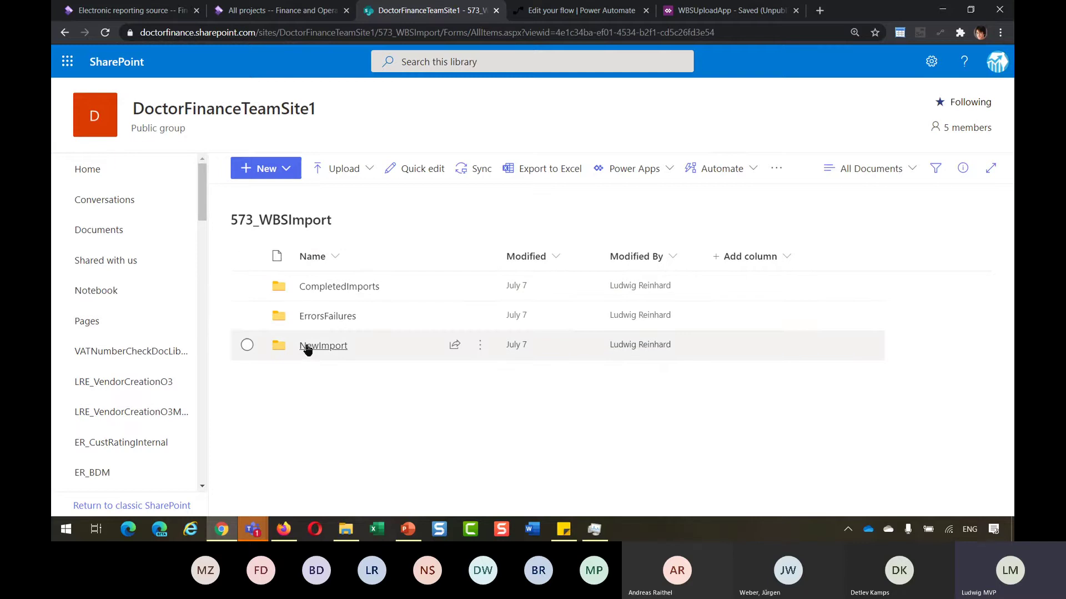
Switch to the All projects page and upload 583_WBSUploadProject_DemoImport2_Data.xlsx through the embedded WBSUploadLudwig app.
{"action": "left_click", "coordinate": [274, 15]}
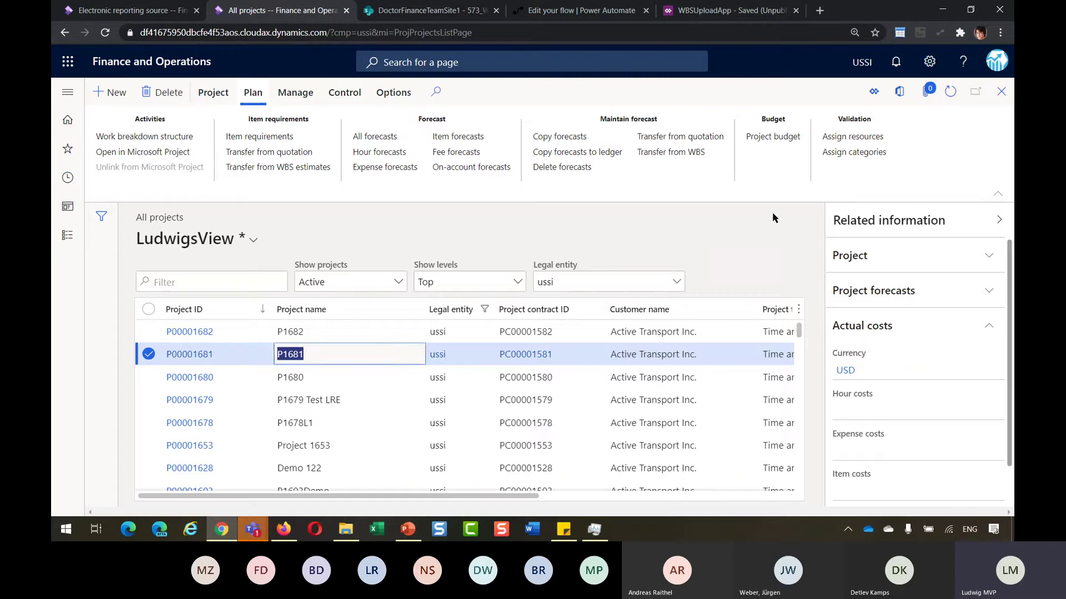
{"action": "left_click", "coordinate": [875, 94]}
{"action": "left_click", "coordinate": [875, 143]}
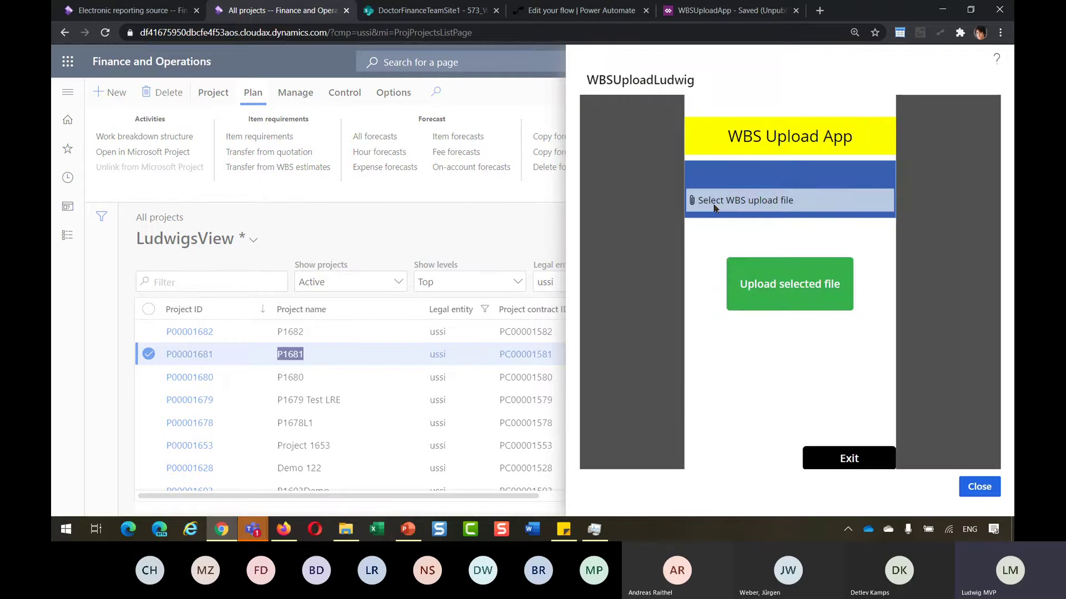
{"action": "left_click", "coordinate": [714, 206]}
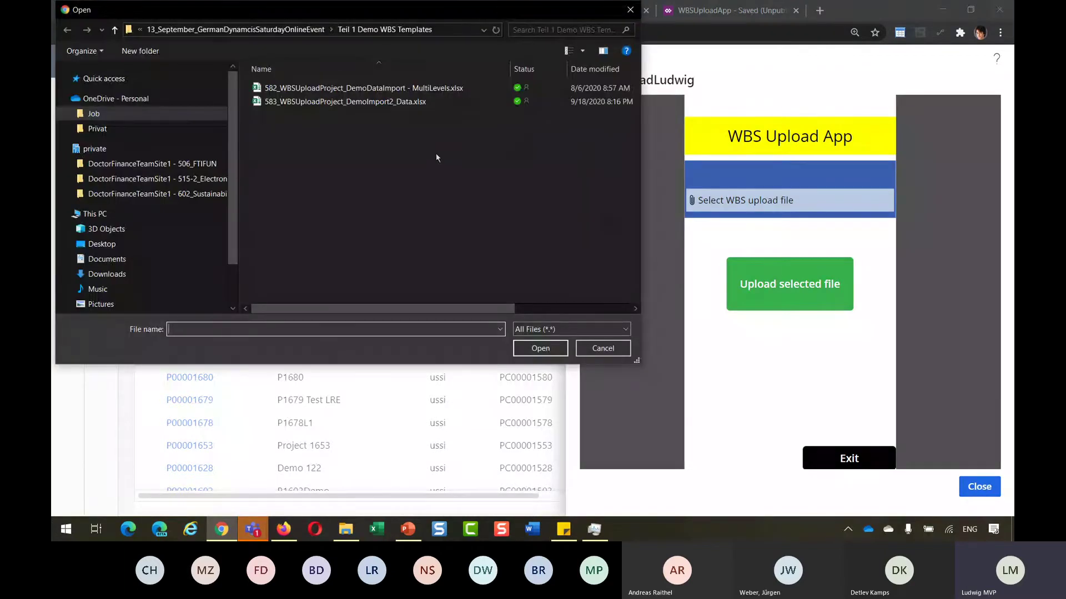
{"action": "left_click", "coordinate": [382, 104]}
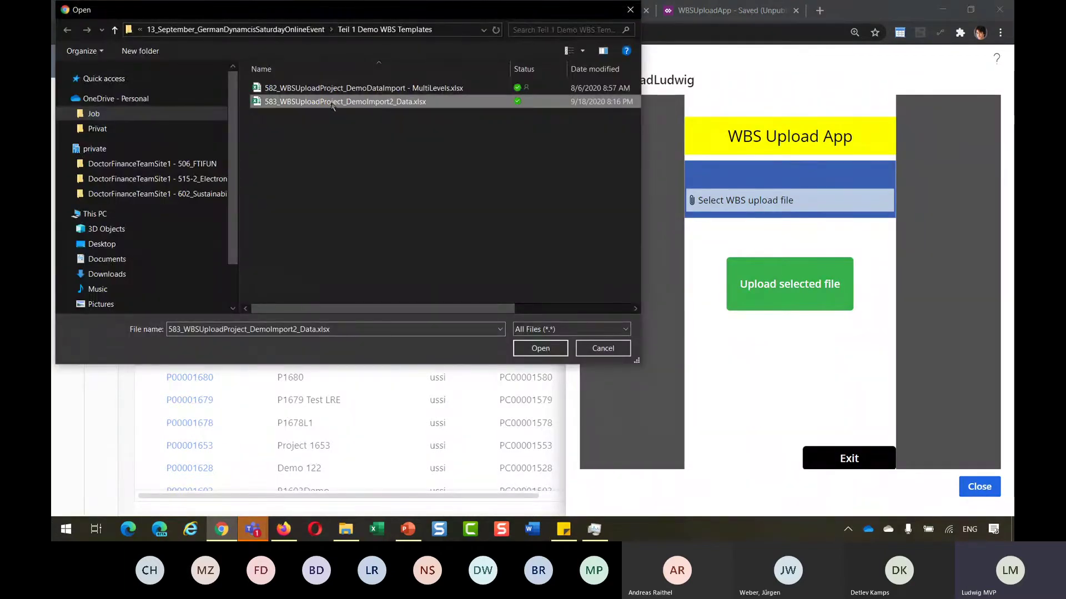
{"action": "left_click", "coordinate": [538, 350]}
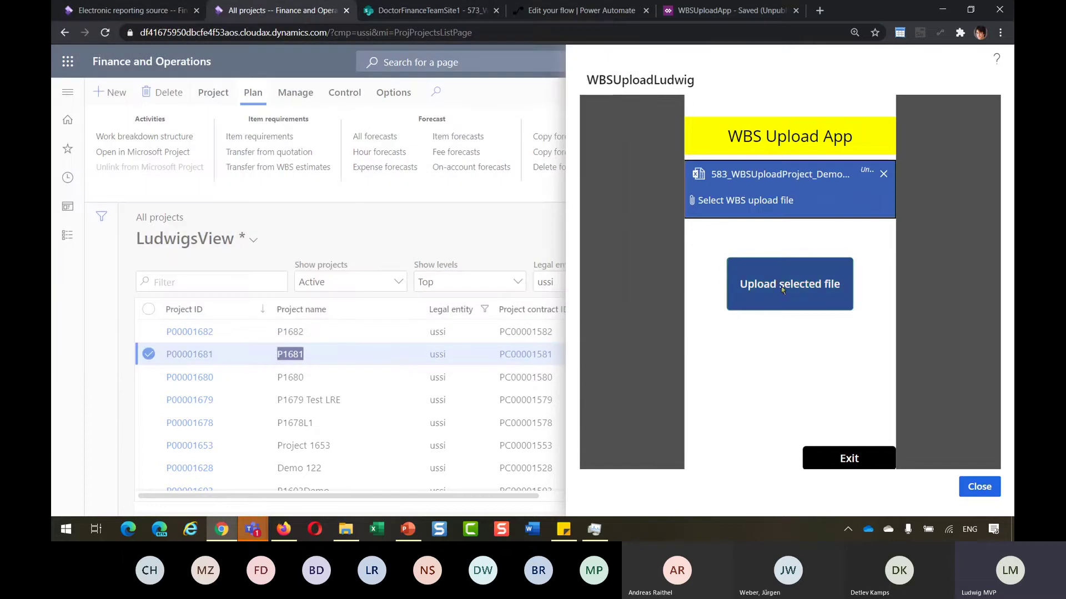
{"action": "left_click", "coordinate": [782, 289]}
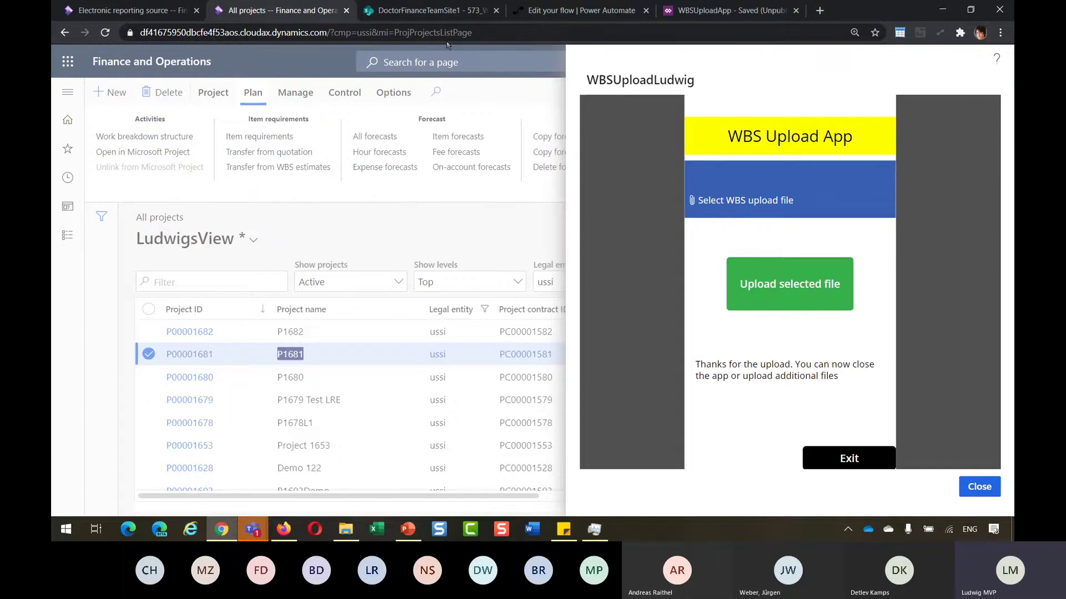
Switch to SharePoint, check the NewImport folder for the uploaded file and return to the 573_WBSImport library root.
{"action": "left_click", "coordinate": [436, 10]}
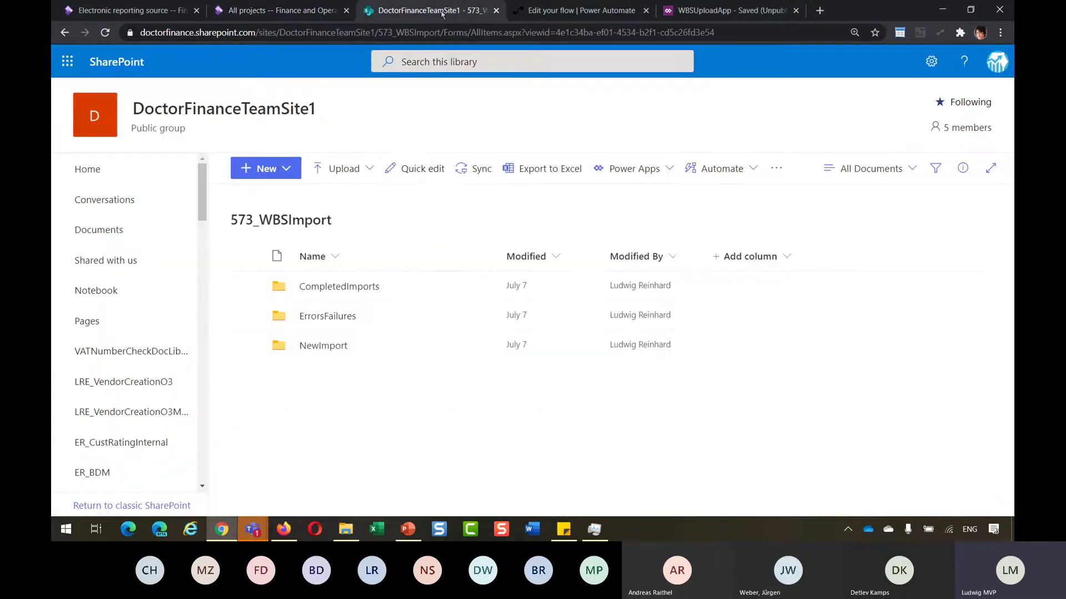
{"action": "left_click", "coordinate": [323, 348]}
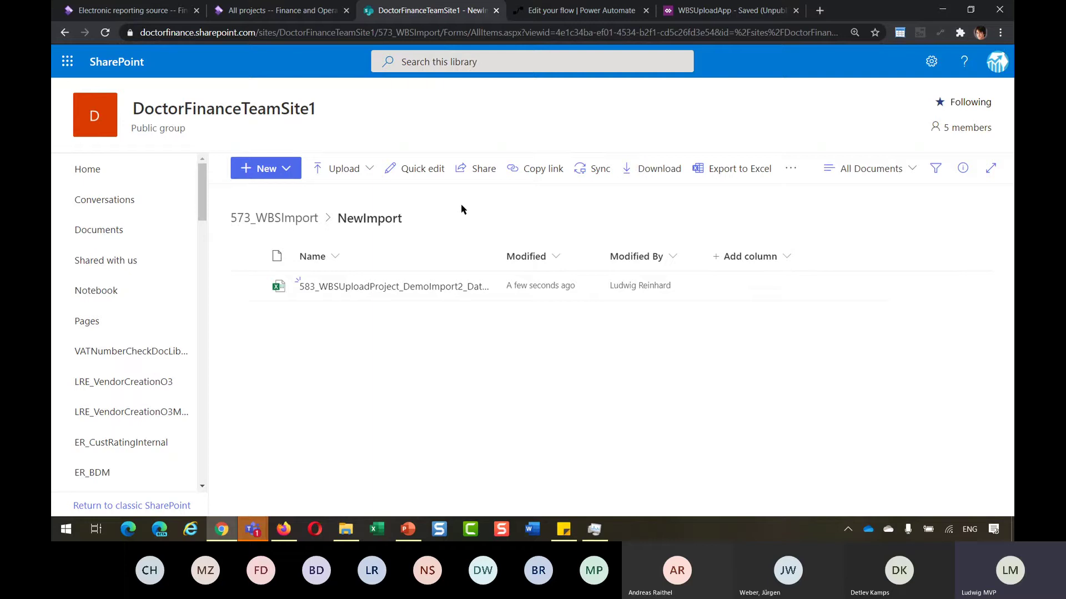
{"action": "left_click", "coordinate": [288, 221]}
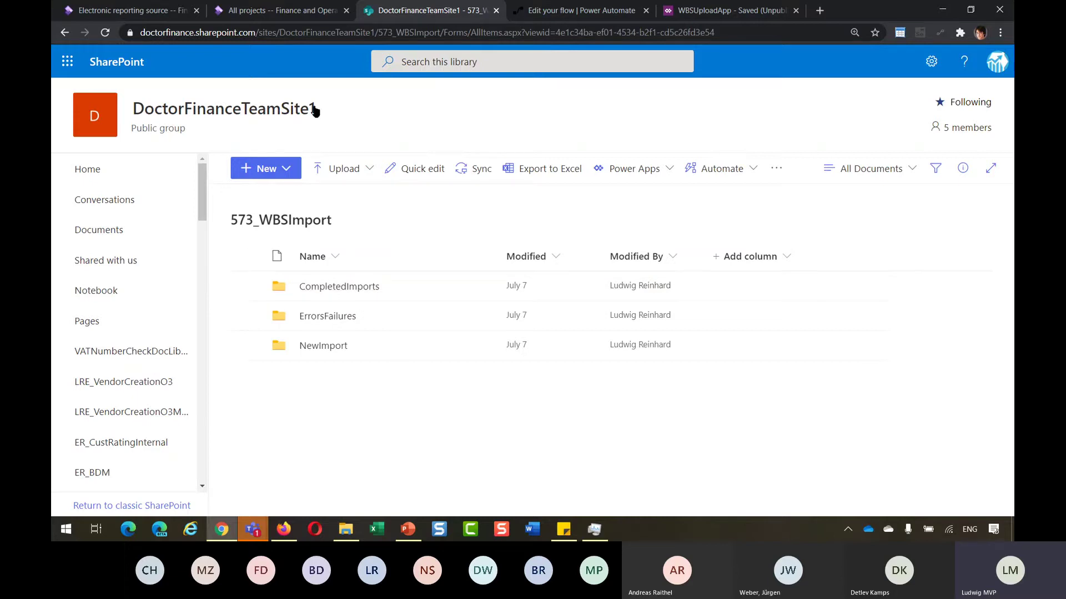
Switch to the Electronic reporting source page, open the file states for the sources and refresh the WBS Import from SP file list.
{"action": "left_click", "coordinate": [141, 12]}
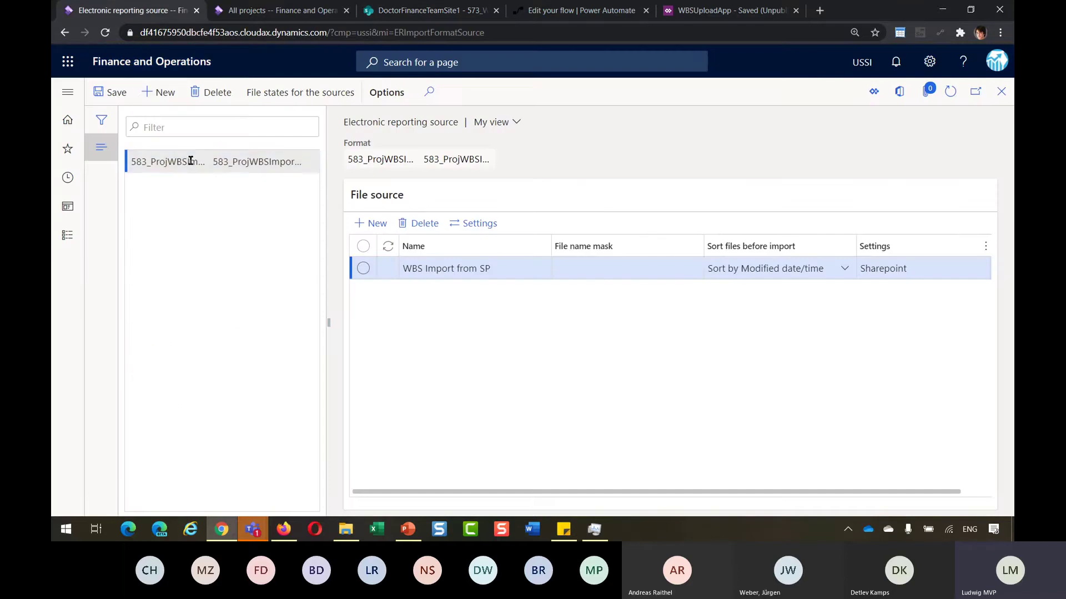
{"action": "left_click", "coordinate": [272, 94]}
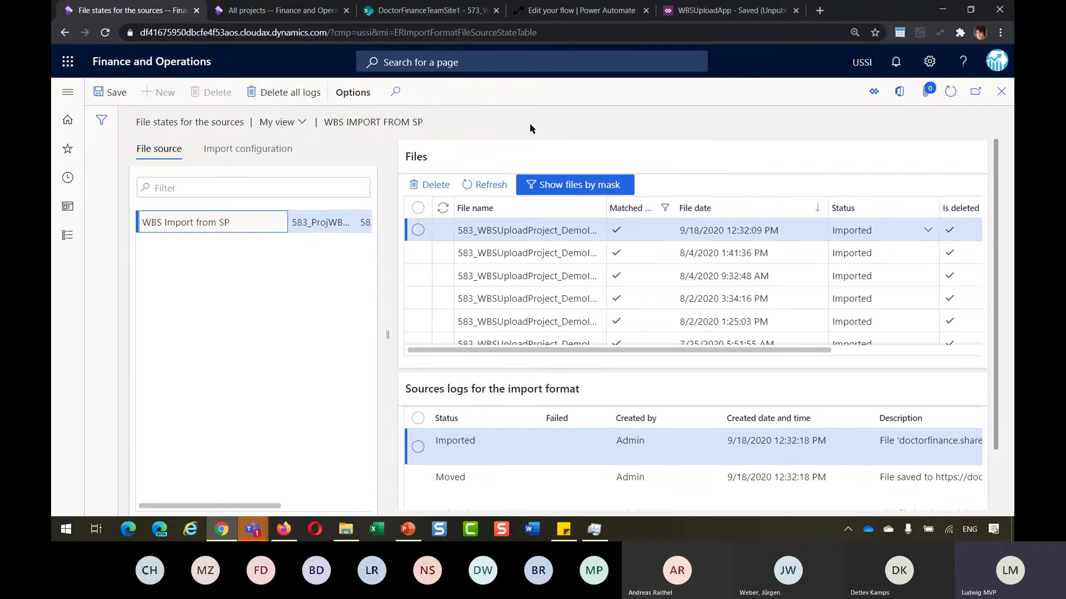
{"action": "left_click", "coordinate": [488, 185]}
{"action": "left_click", "coordinate": [490, 185]}
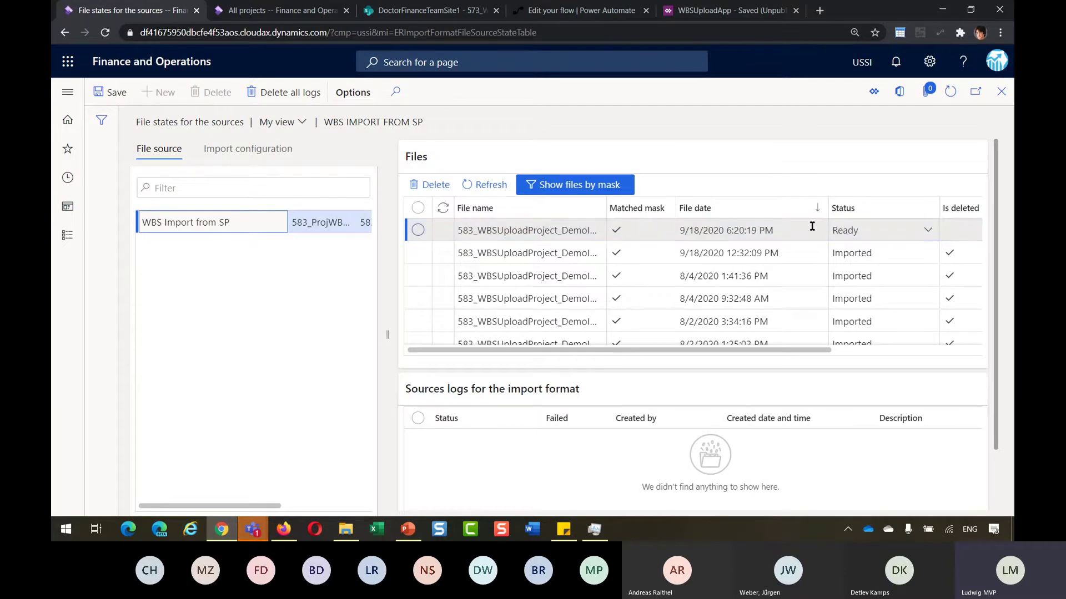
{"action": "left_click", "coordinate": [478, 188]}
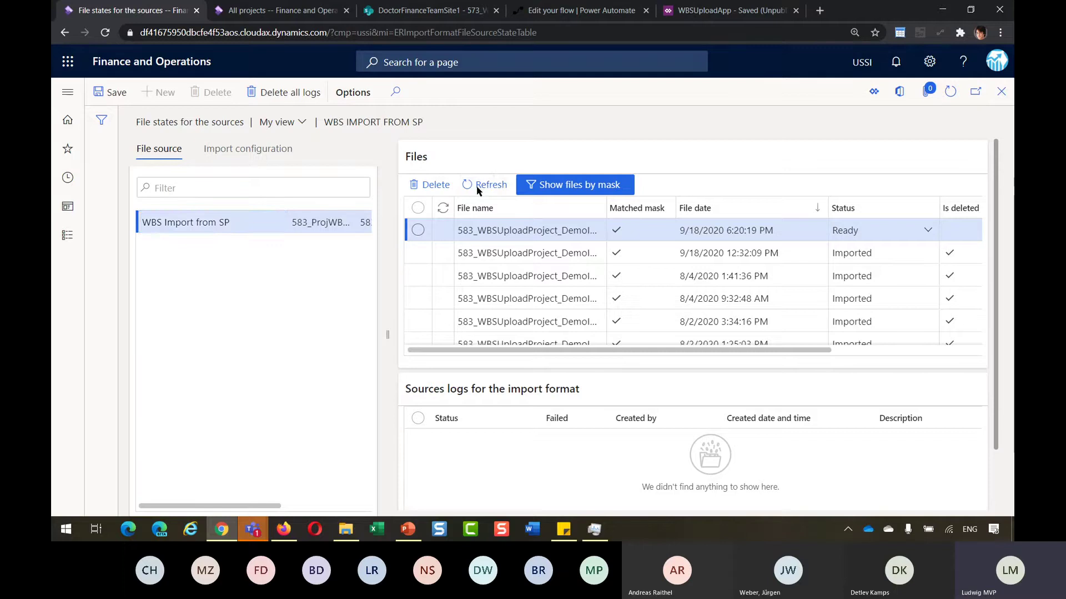
{"action": "left_click", "coordinate": [479, 190]}
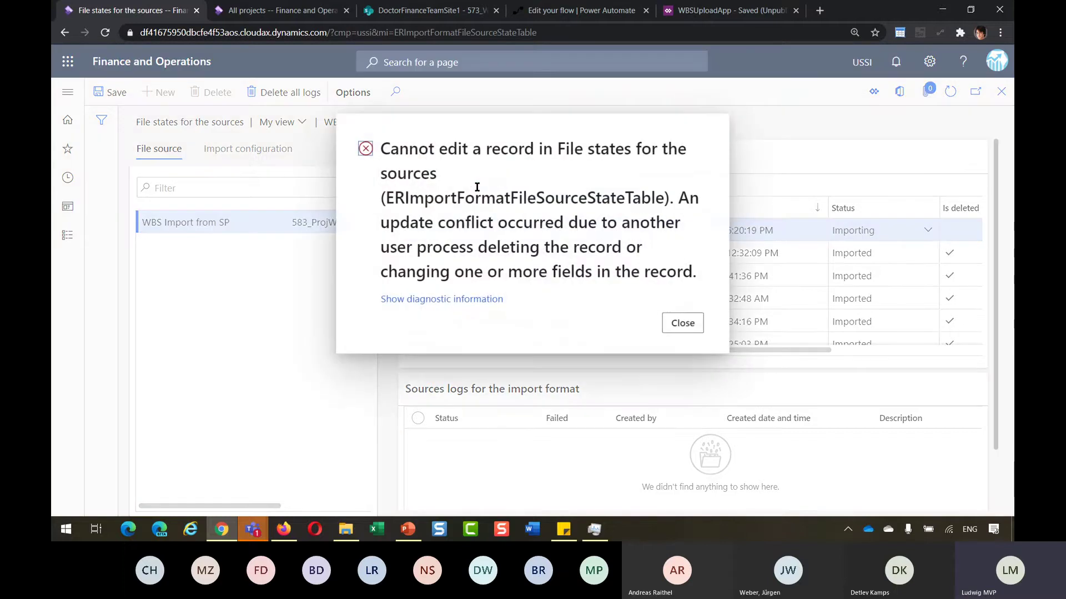
{"action": "left_click", "coordinate": [680, 327]}
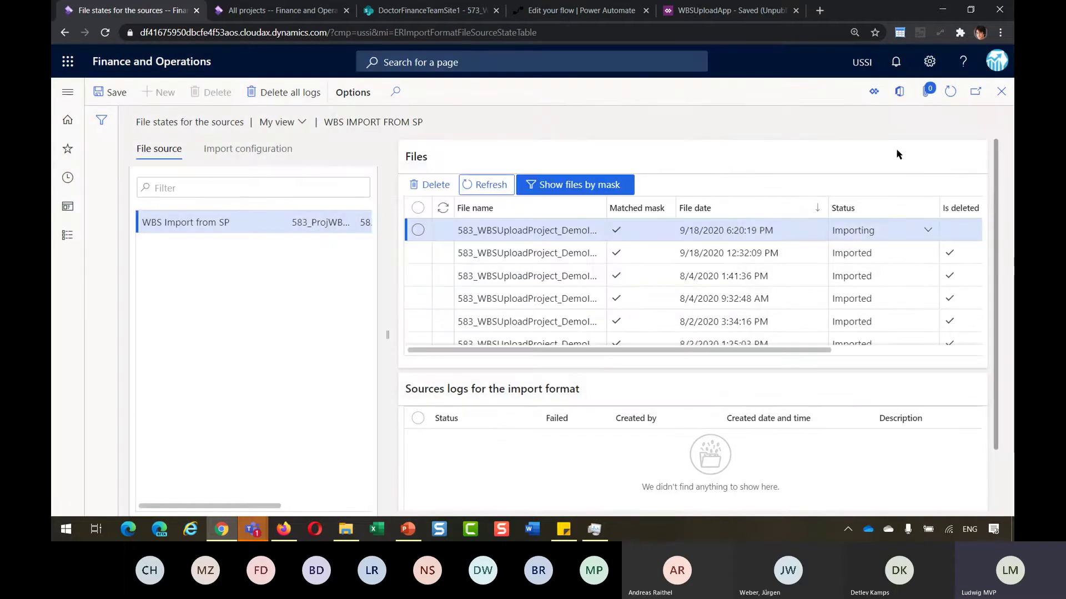
Reload the file states page and review the newest file's import status and source log entries.
{"action": "left_click", "coordinate": [951, 91]}
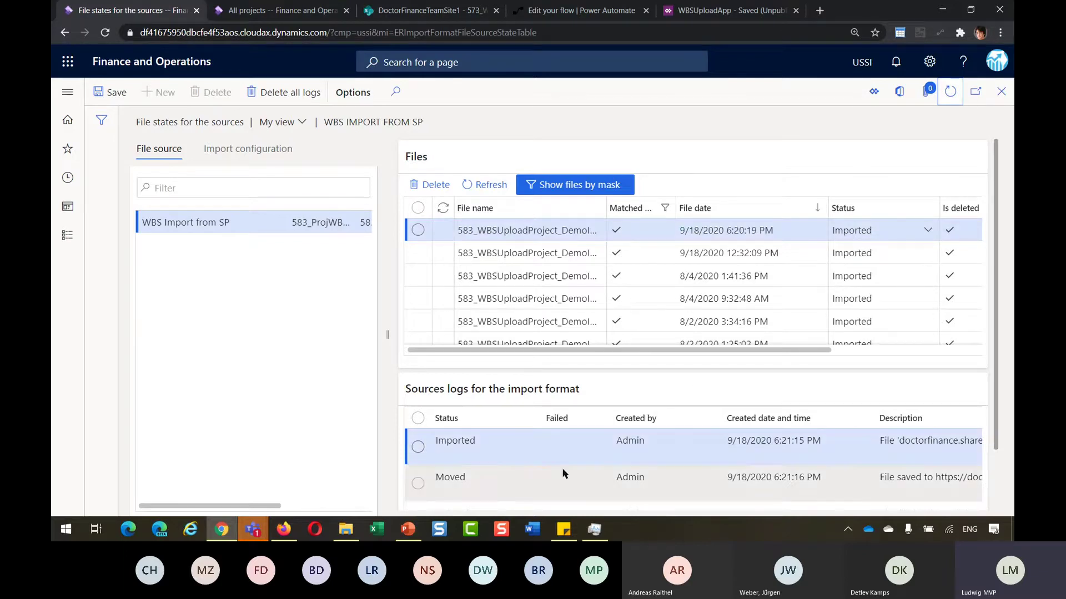
{"action": "scroll", "coordinate": [499, 489], "scroll_direction": "down", "scroll_amount": 1}
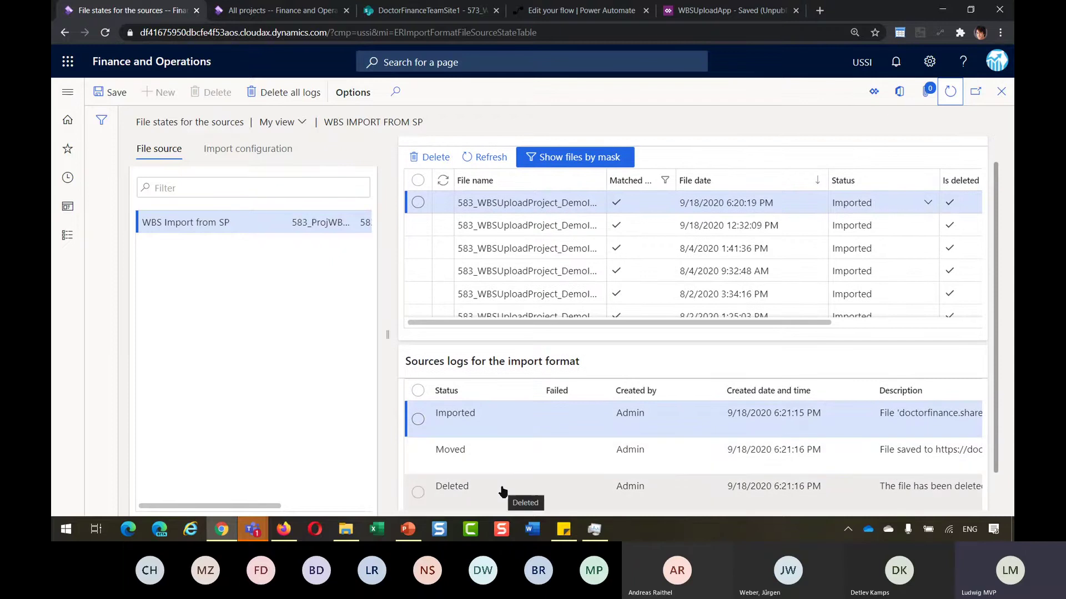
{"action": "scroll", "coordinate": [503, 491], "scroll_direction": "up", "scroll_amount": 1}
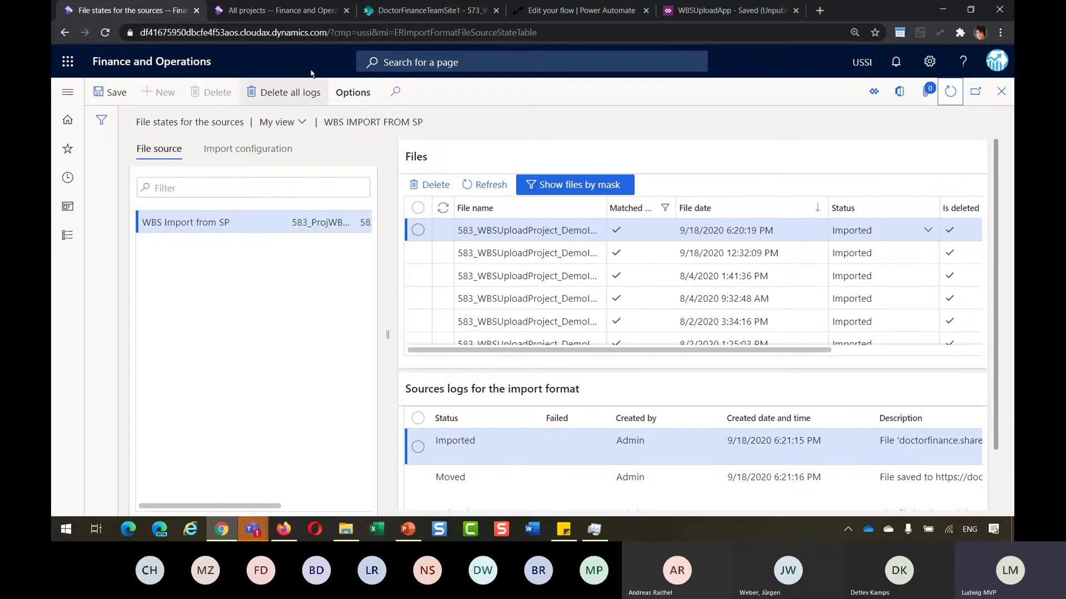
Return to All projects, close the upload app, open the work breakdown structure of project P1681 and expand all its tasks.
{"action": "left_click", "coordinate": [275, 15]}
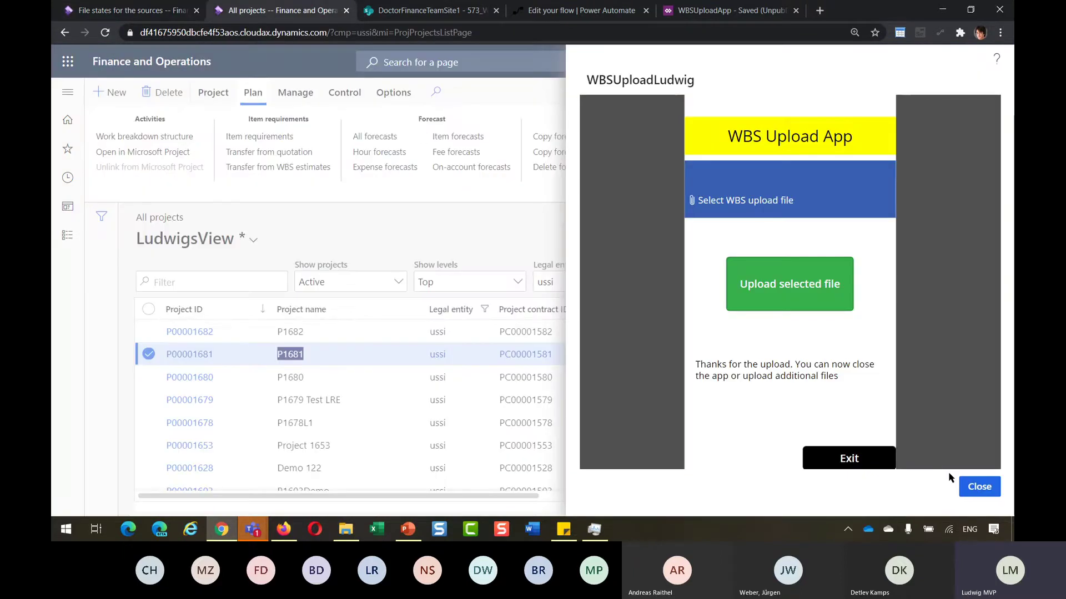
{"action": "left_click", "coordinate": [976, 487]}
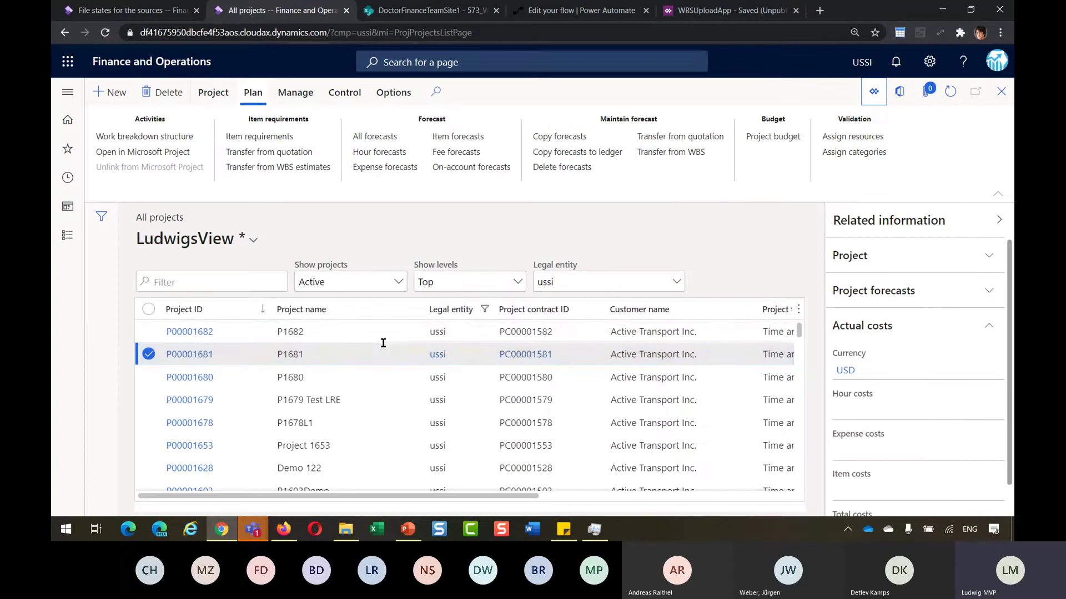
{"action": "left_click", "coordinate": [371, 353]}
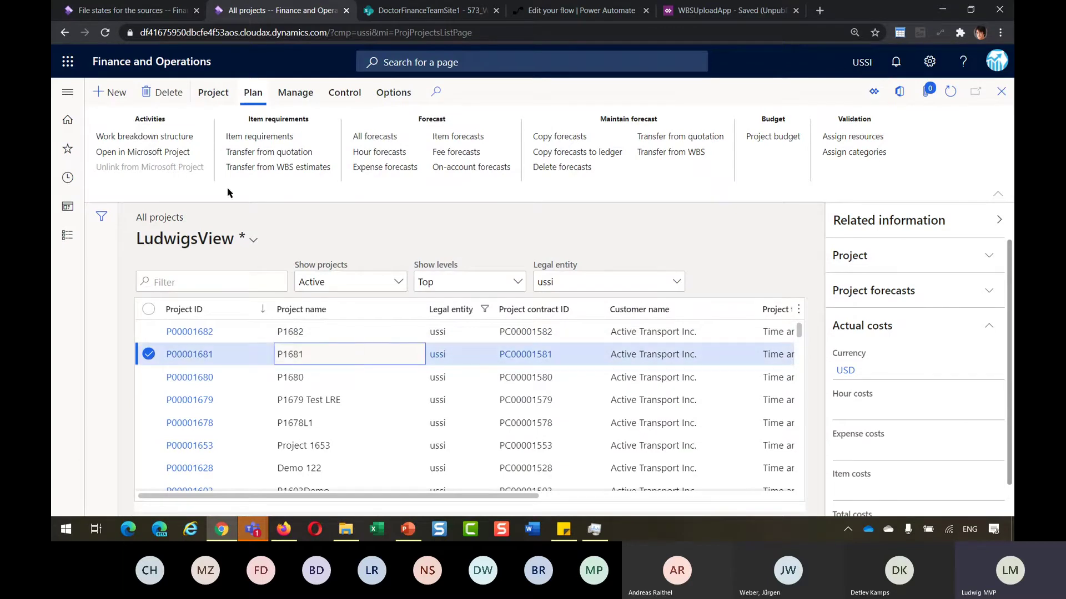
{"action": "left_click", "coordinate": [144, 137]}
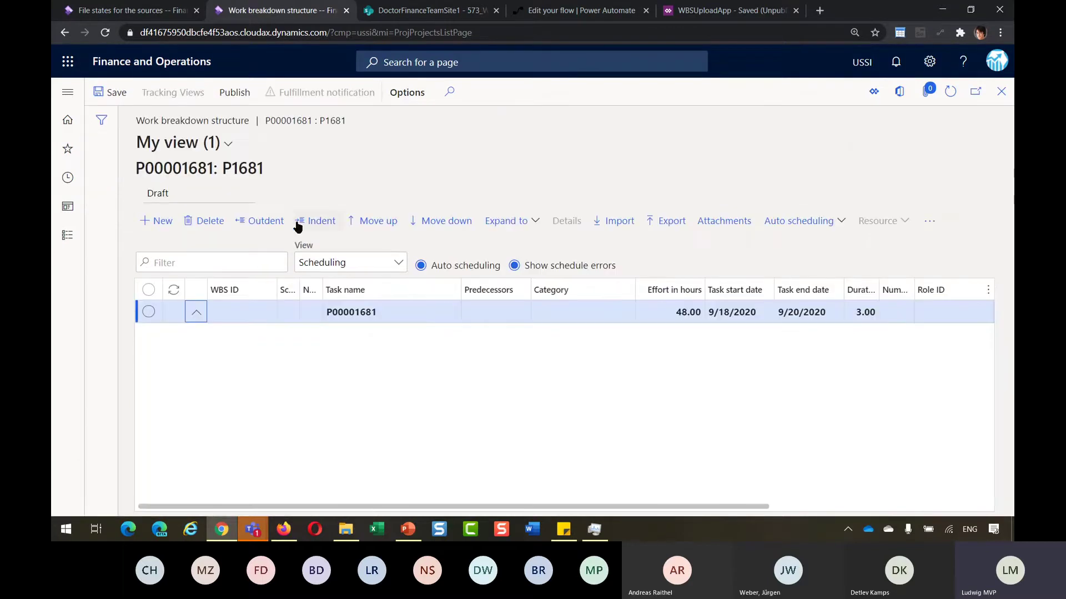
{"action": "left_click", "coordinate": [508, 222]}
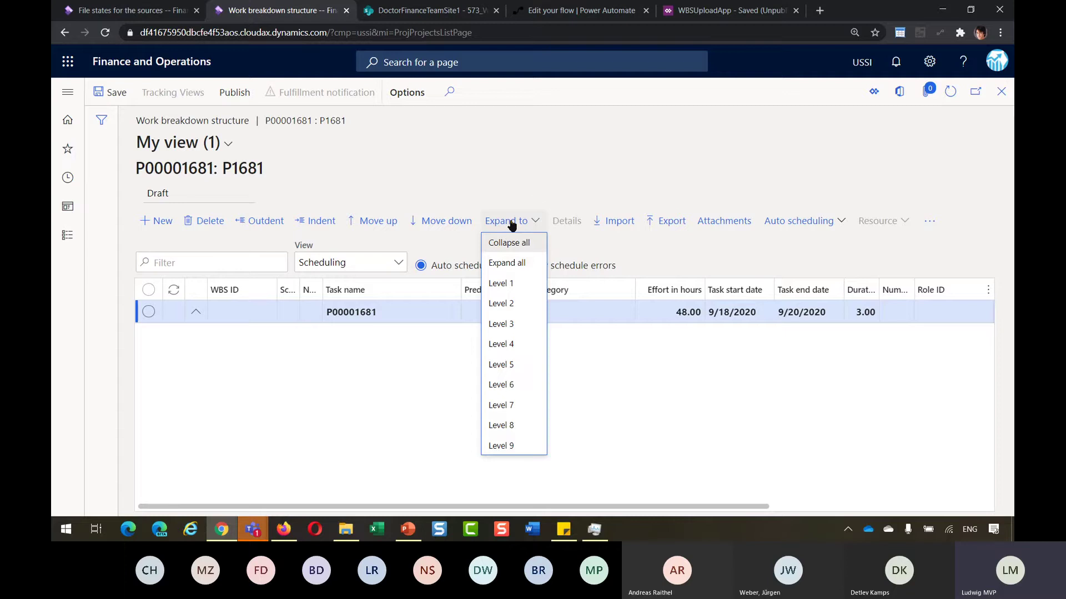
{"action": "left_click", "coordinate": [507, 264]}
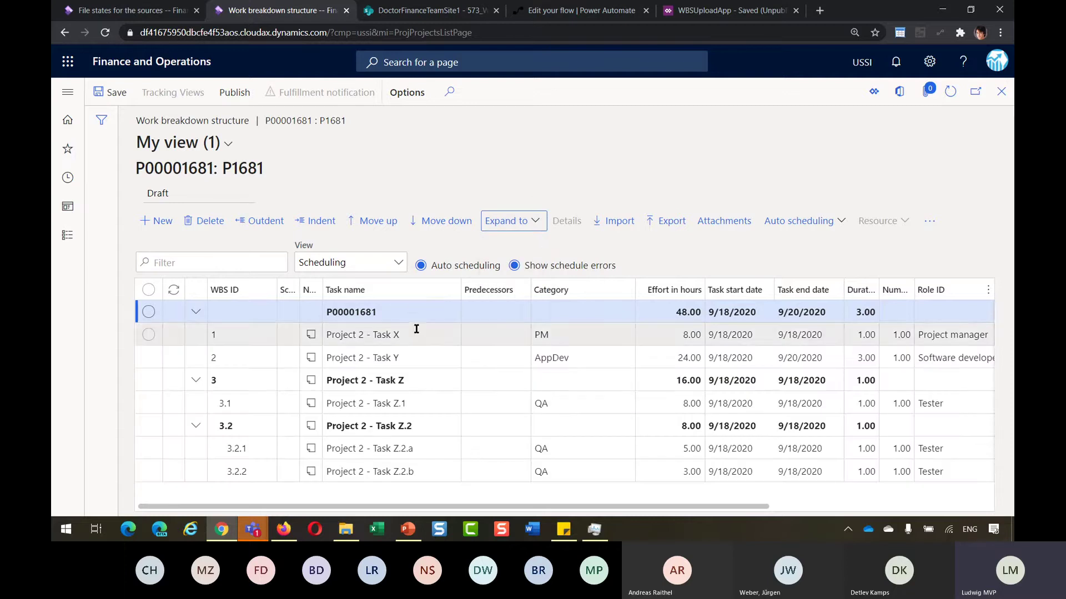
Review the line details and estimated costs of Project 2 - Task Y, cancel them and close the work breakdown structure.
{"action": "left_click", "coordinate": [427, 355]}
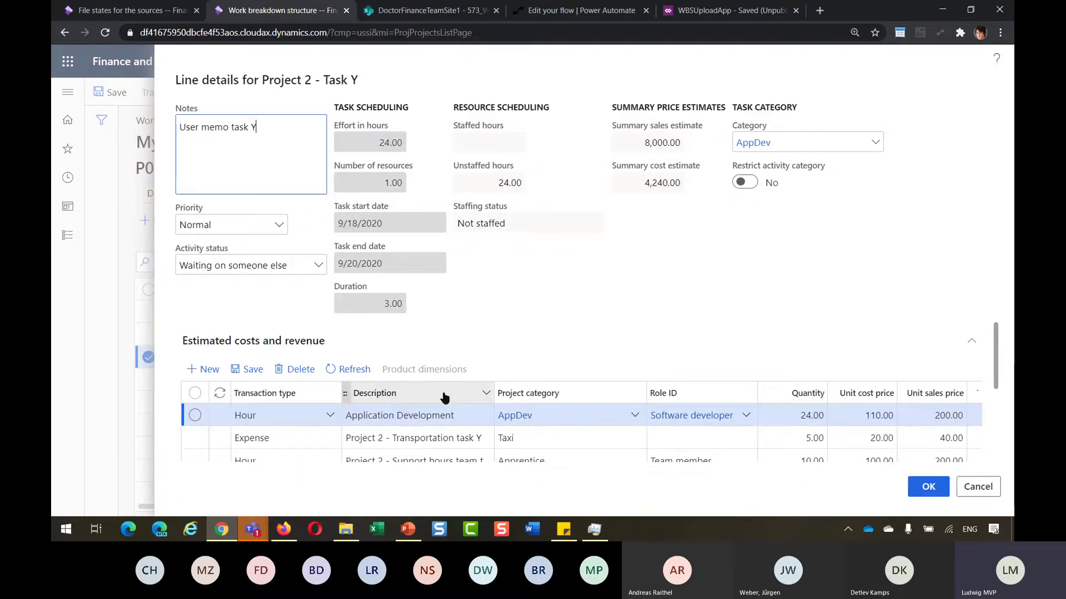
{"action": "scroll", "coordinate": [434, 432], "scroll_direction": "down", "scroll_amount": 1}
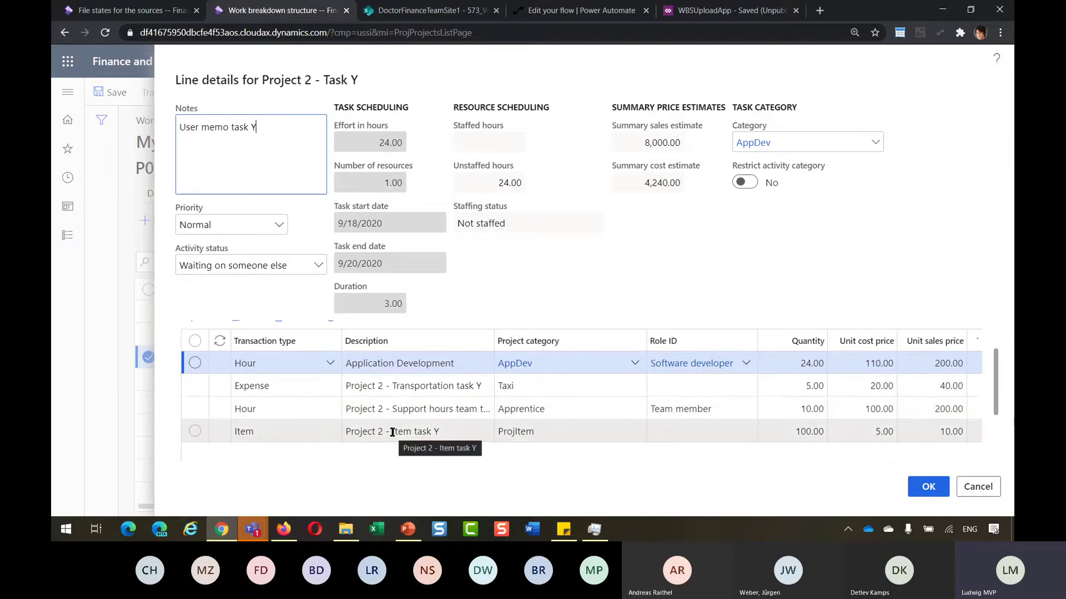
{"action": "left_click", "coordinate": [978, 488]}
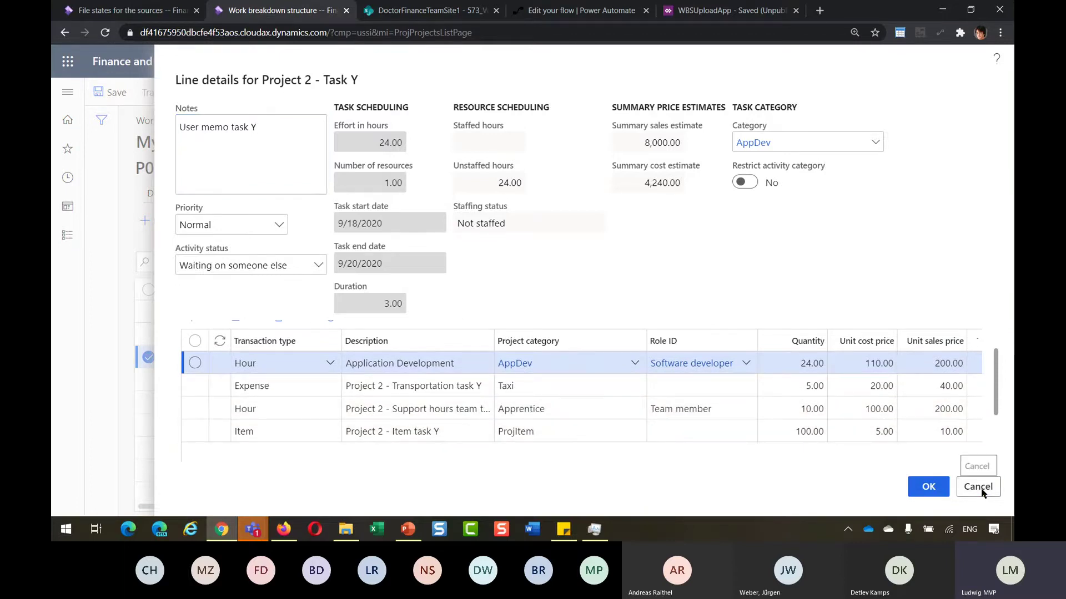
{"action": "left_click", "coordinate": [1001, 91]}
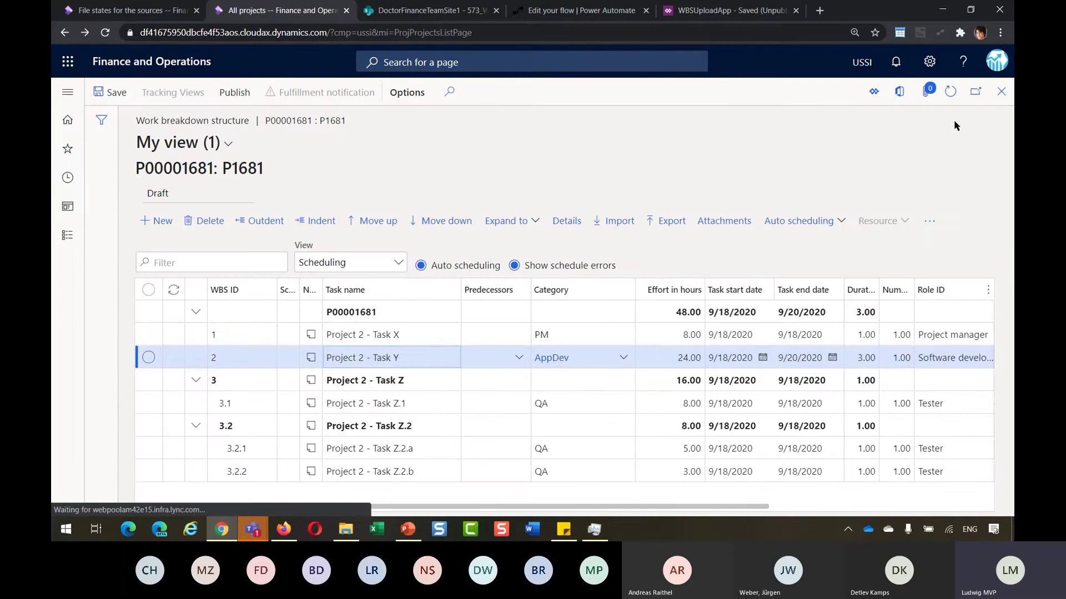
Open the work breakdown structure of project P1680 and expand all its tasks.
{"action": "left_click", "coordinate": [371, 334]}
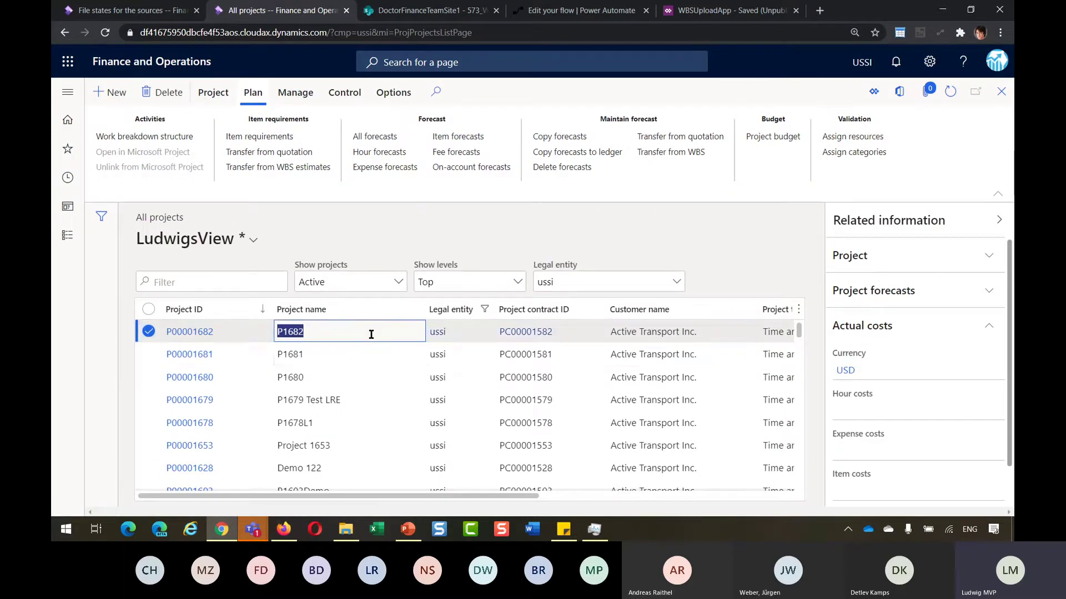
{"action": "left_click", "coordinate": [347, 378]}
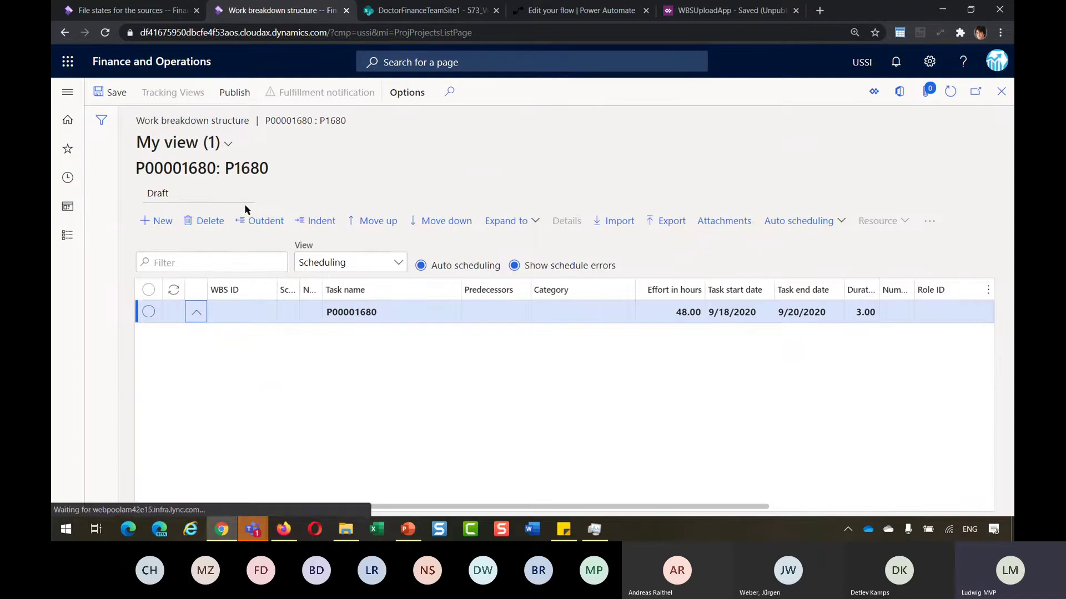
{"action": "left_click", "coordinate": [497, 225]}
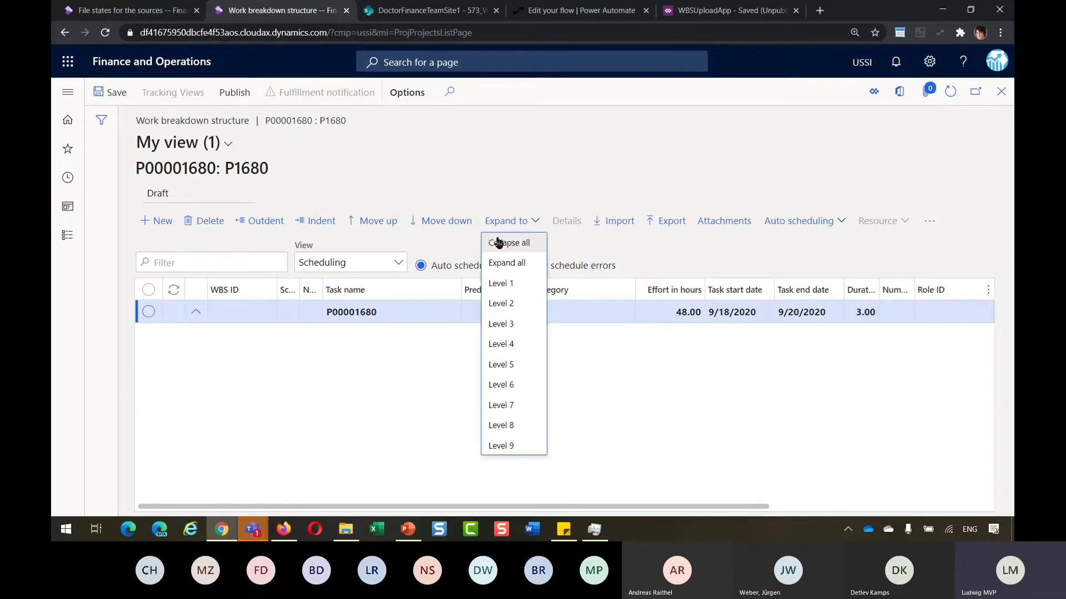
{"action": "left_click", "coordinate": [498, 263]}
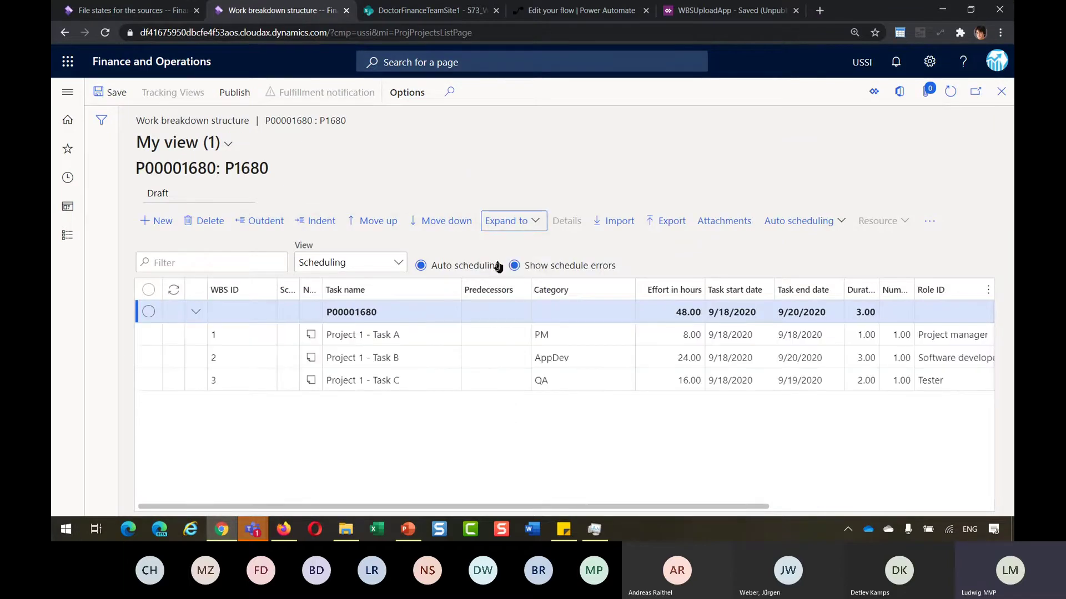
Review the line details and estimated costs of Project 1 - Task A, cancel them and close the work breakdown structure.
{"action": "left_click", "coordinate": [423, 335]}
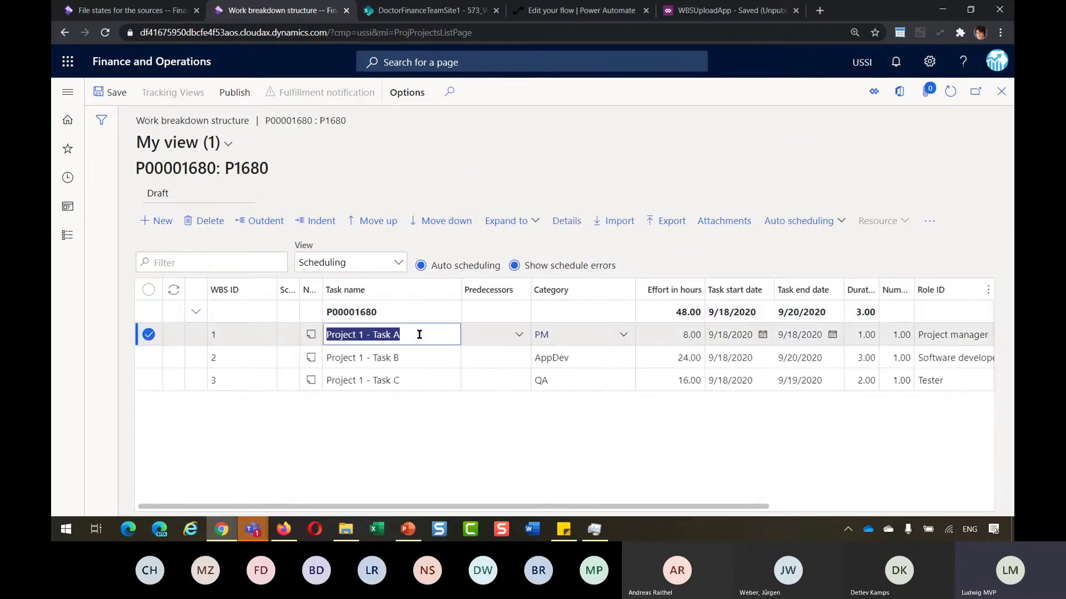
{"action": "left_click", "coordinate": [566, 222]}
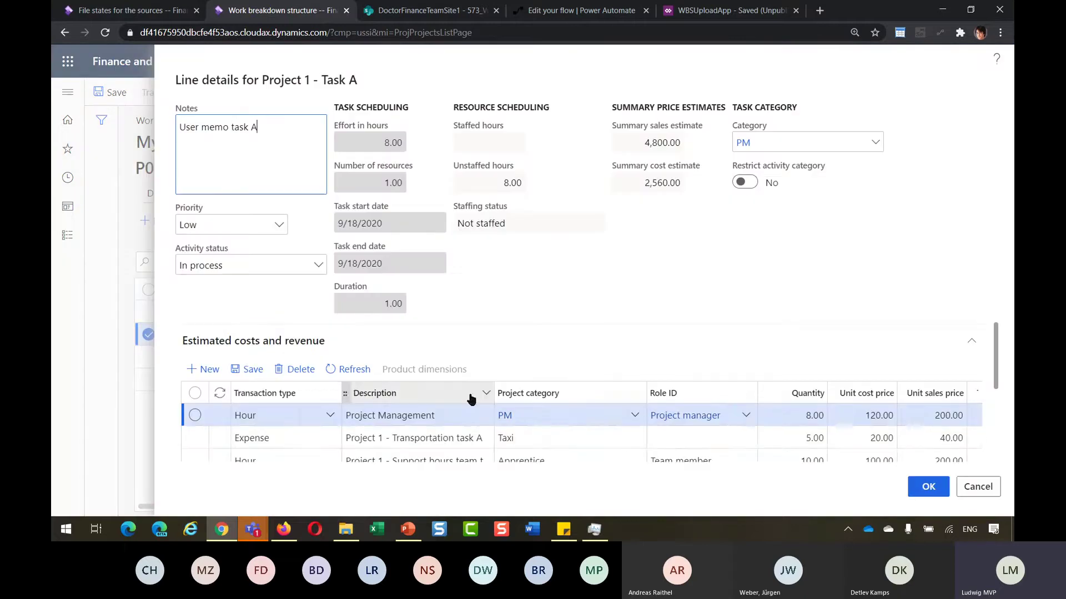
{"action": "scroll", "coordinate": [453, 438], "scroll_direction": "down", "scroll_amount": 1}
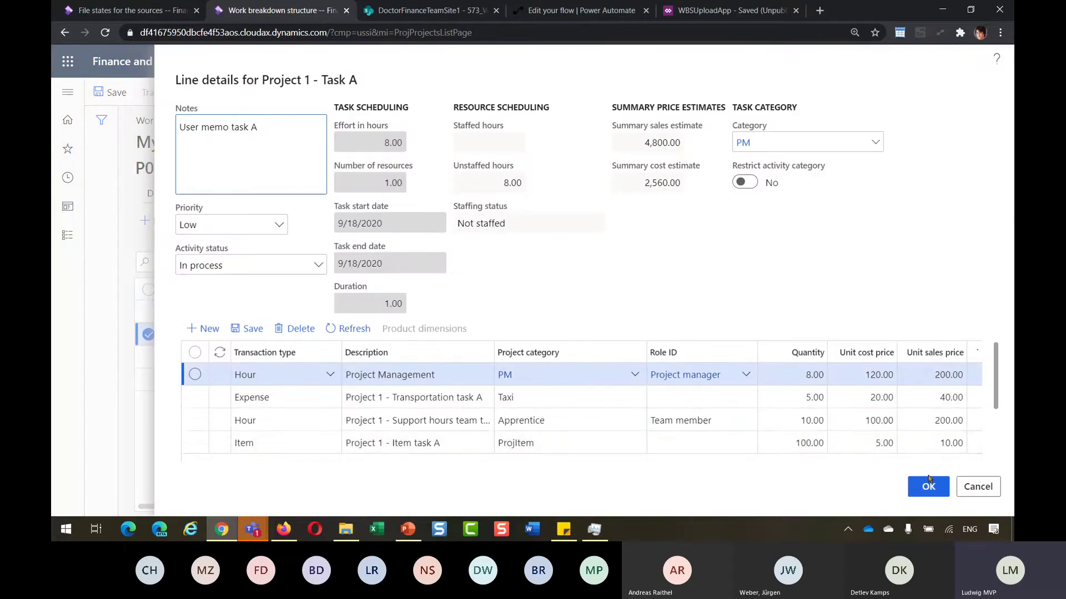
{"action": "left_click", "coordinate": [977, 487]}
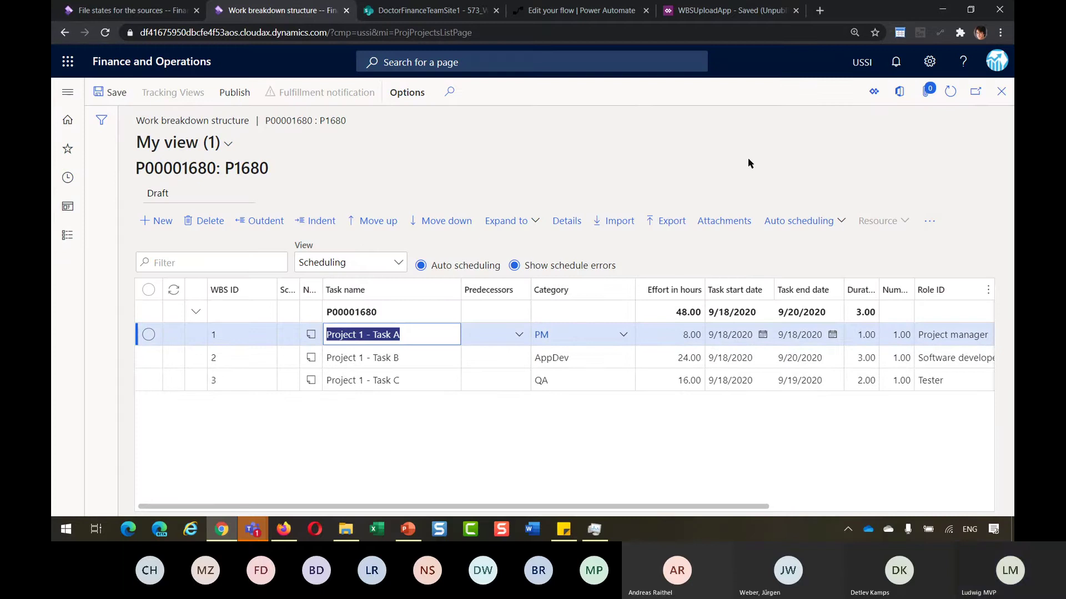
{"action": "left_click", "coordinate": [1000, 93]}
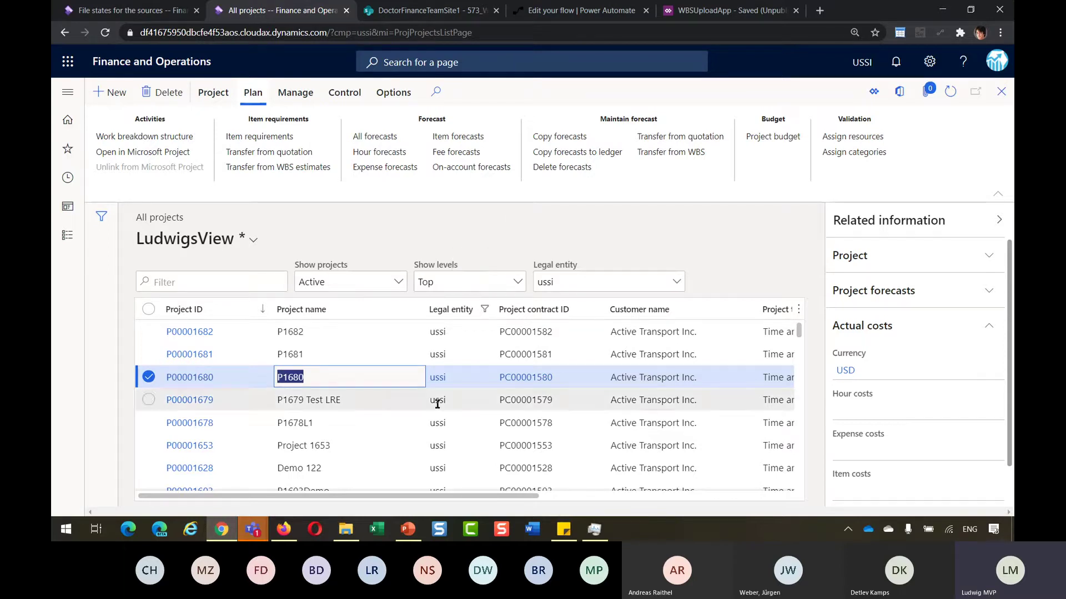
{"action": "left_click", "coordinate": [408, 530]}
{"action": "left_click", "coordinate": [419, 364]}
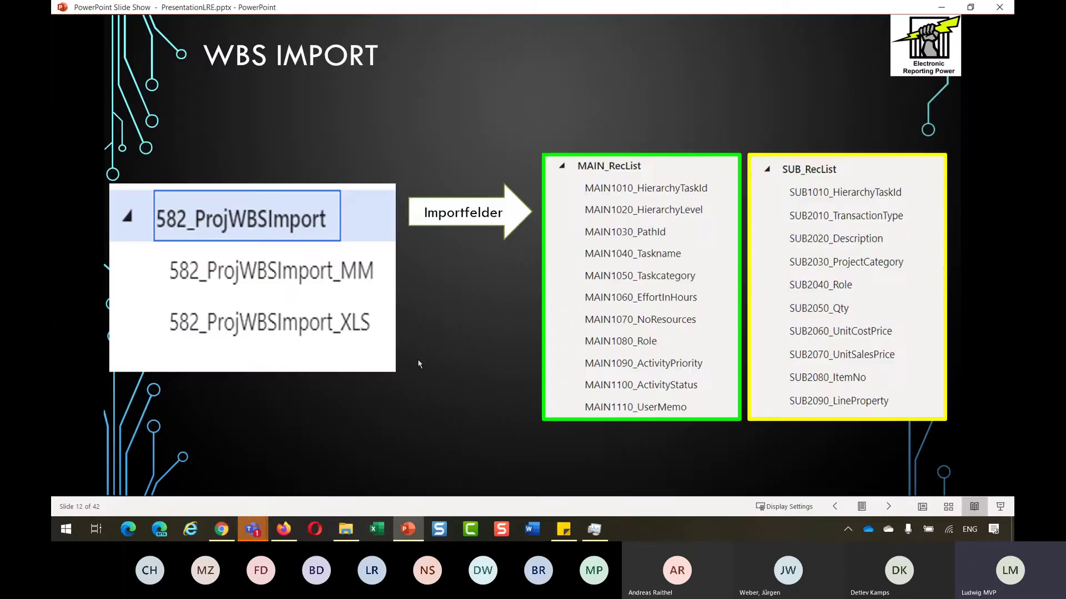
{"action": "left_click", "coordinate": [418, 364]}
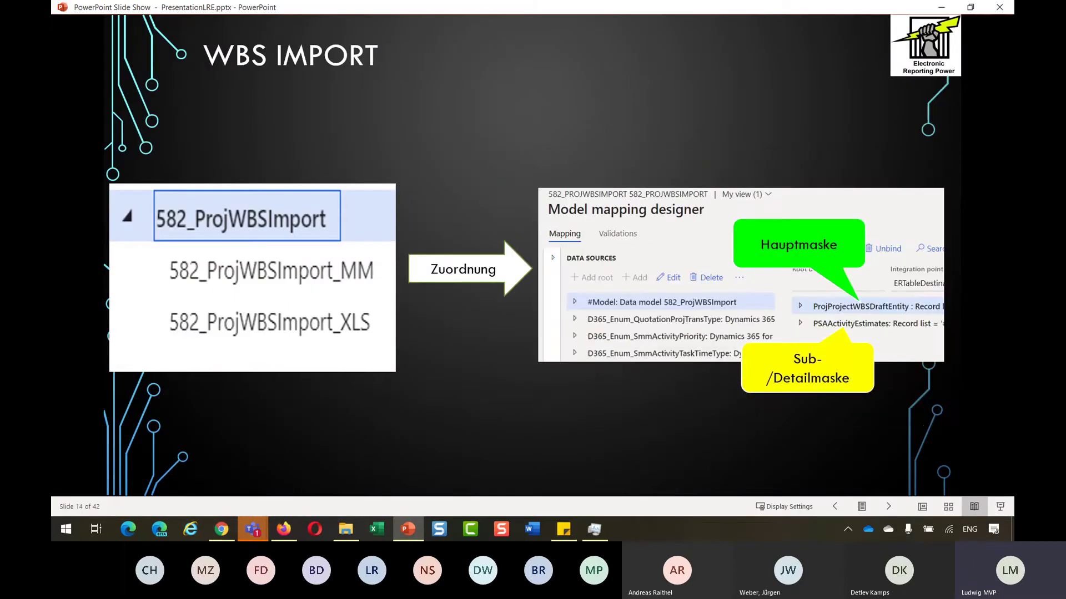
{"action": "left_click", "coordinate": [419, 364]}
{"action": "key", "text": "Right"}
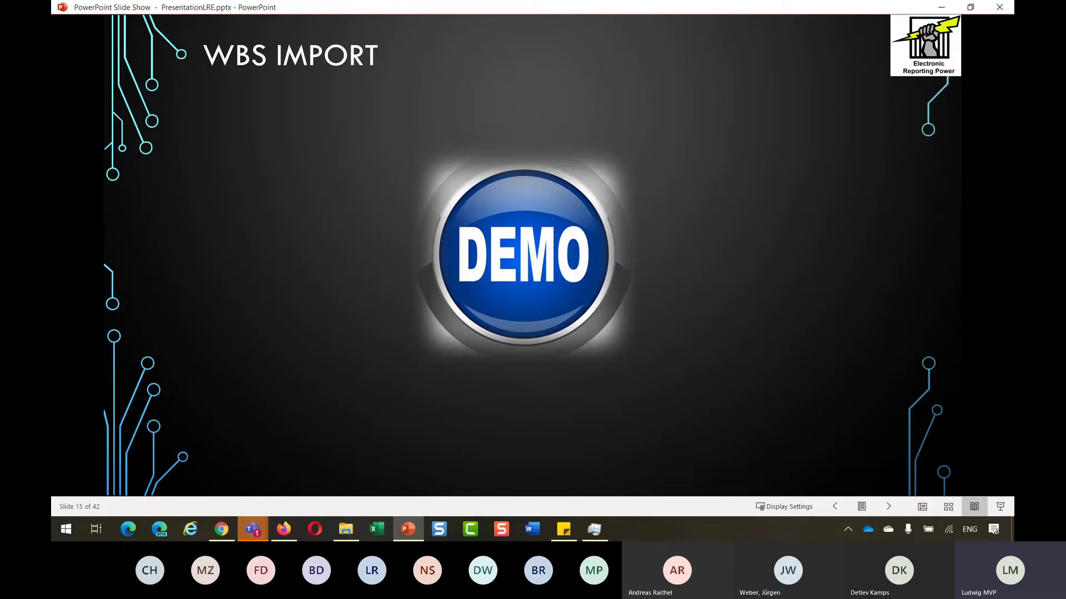
{"action": "key", "text": "Right"}
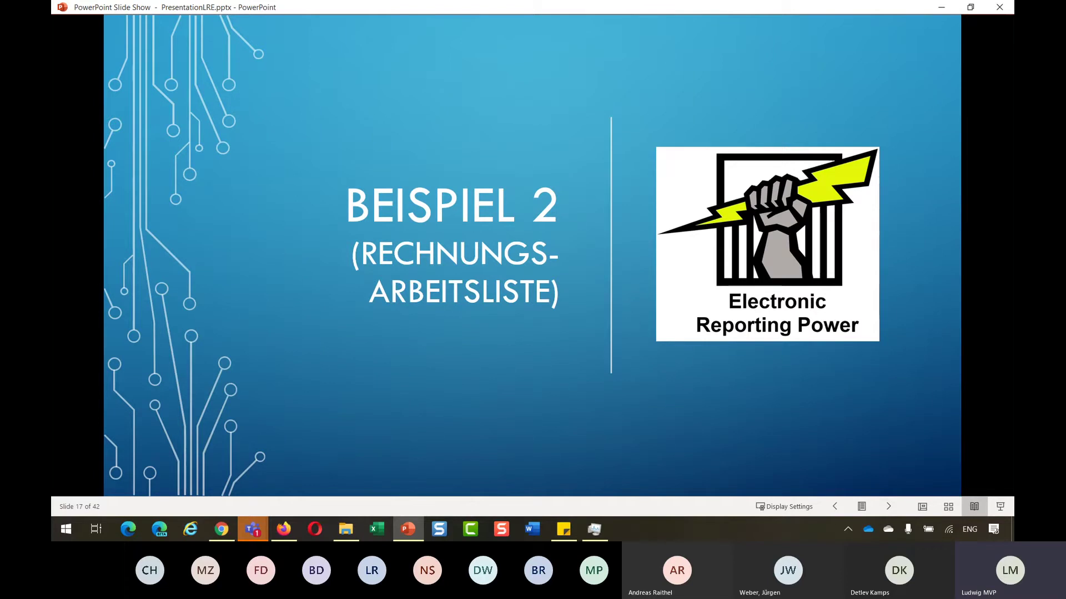
{"action": "key", "text": "Right"}
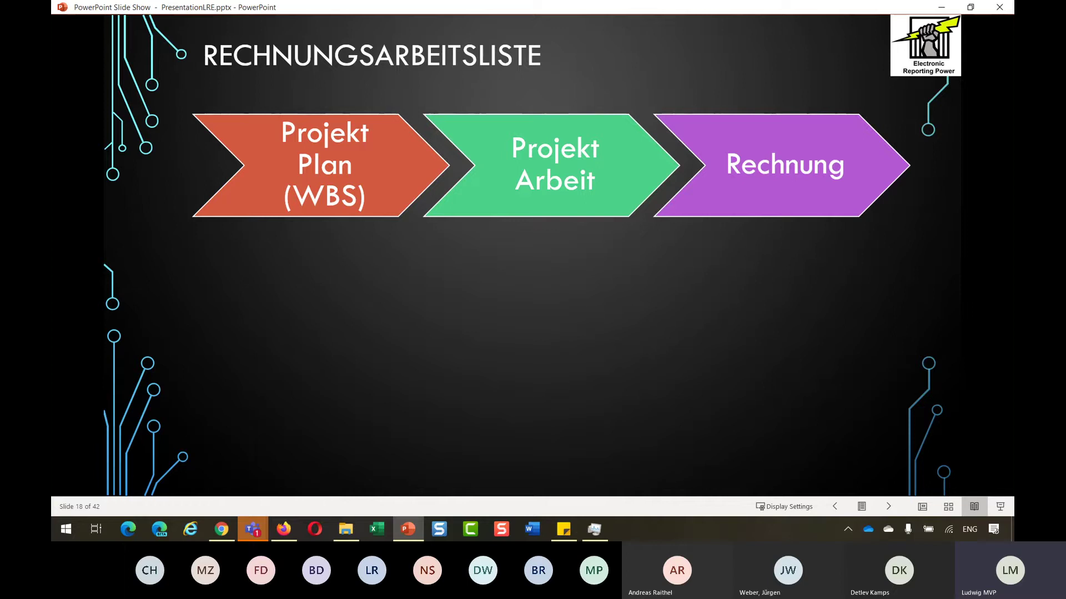
{"action": "key", "text": "Right"}
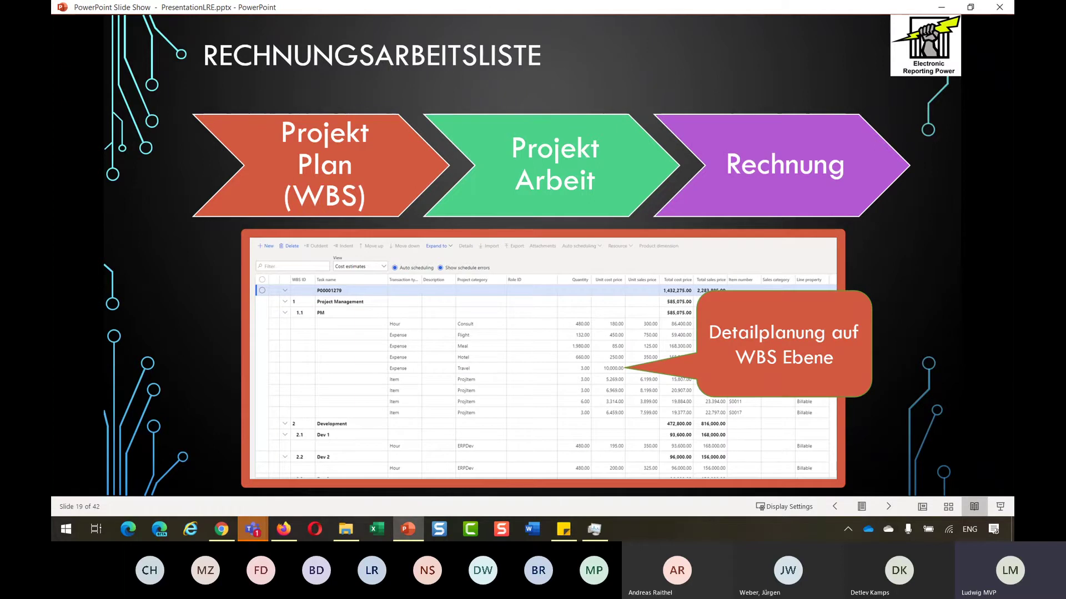
{"action": "key", "text": "Right"}
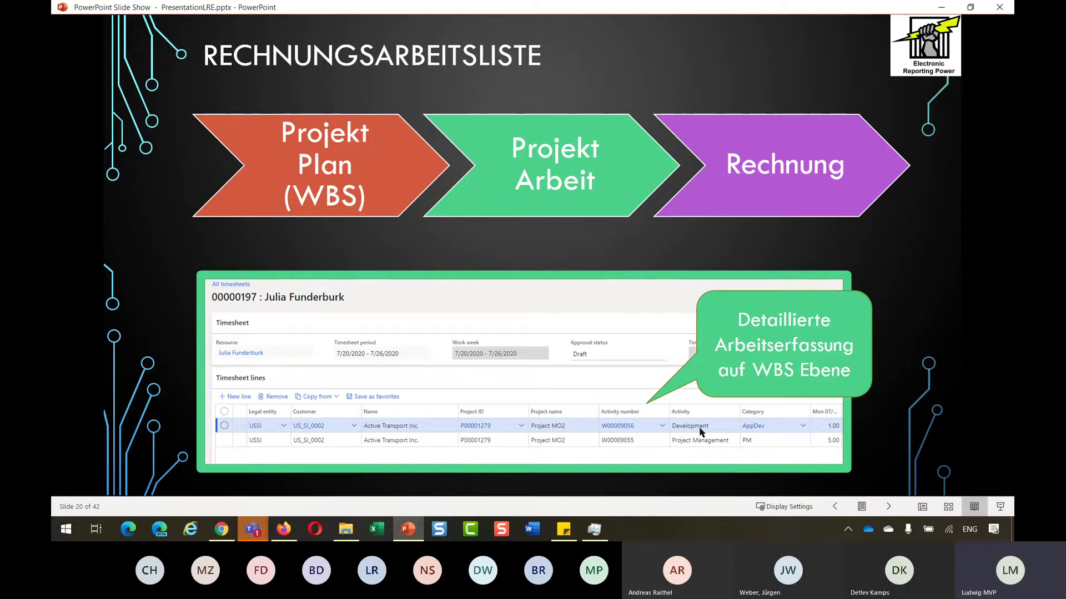
{"action": "left_click", "coordinate": [661, 395]}
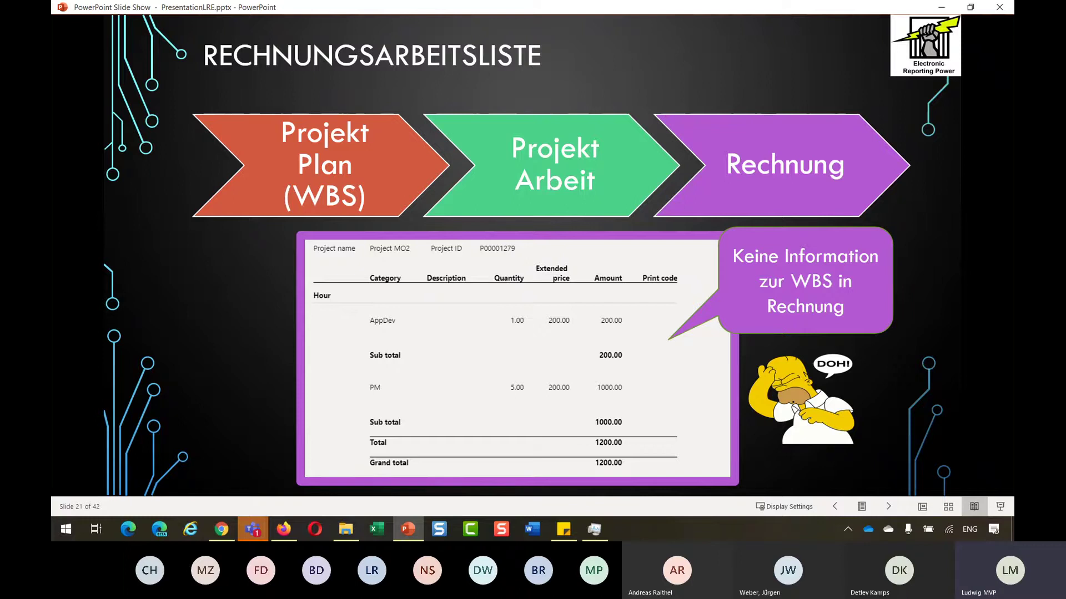
{"action": "key", "text": "Right"}
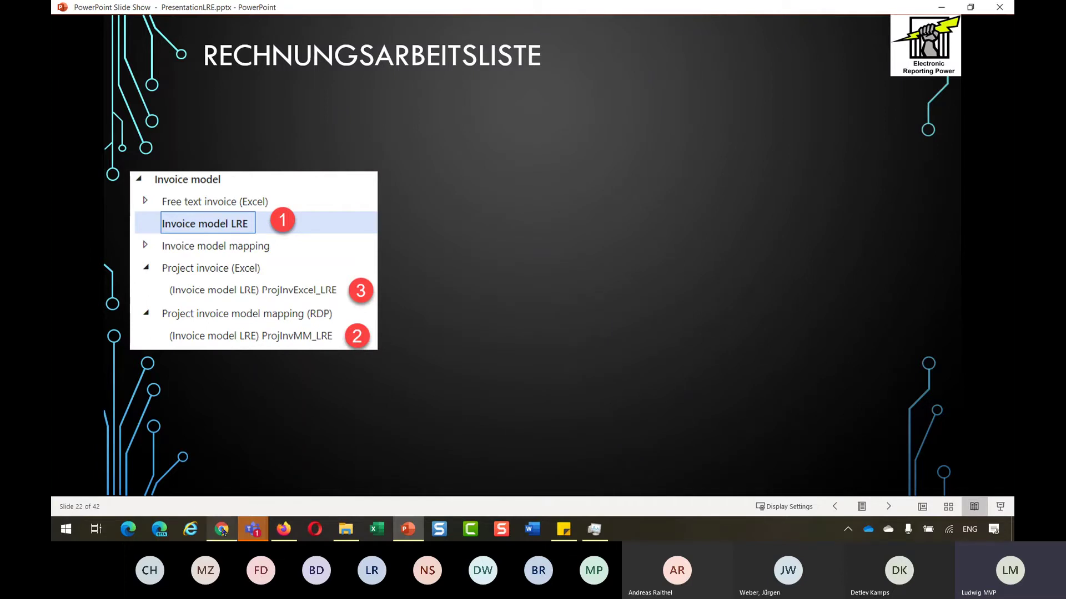
Return to Finance and Operations in the browser and open the Electronic reporting configurations from the recently visited pages.
{"action": "mouse_move", "coordinate": [221, 528]}
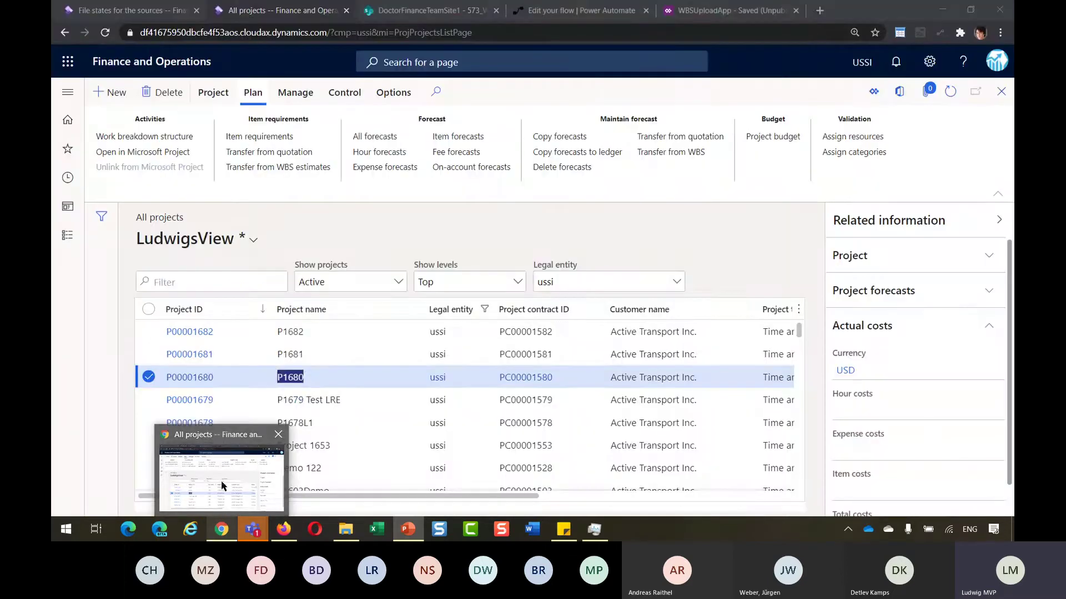
{"action": "left_click", "coordinate": [221, 481]}
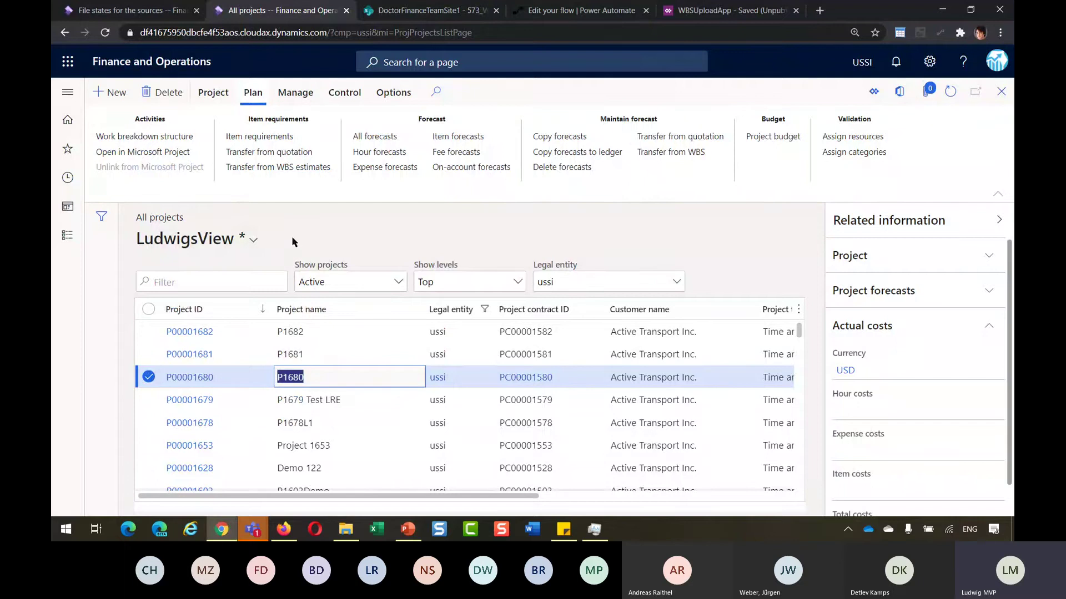
{"action": "left_click", "coordinate": [68, 178]}
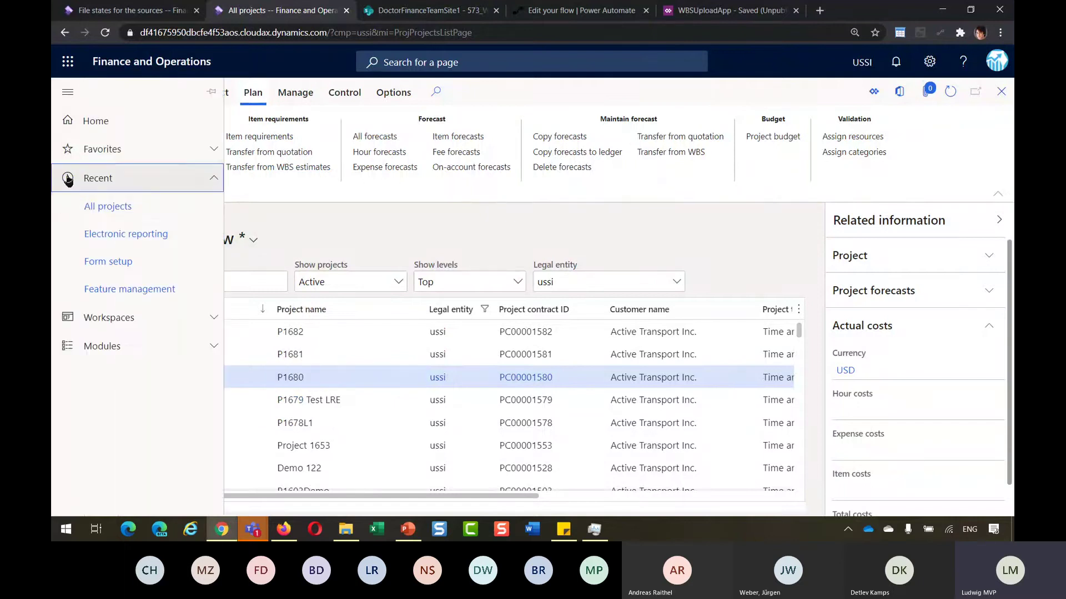
{"action": "left_click", "coordinate": [106, 234]}
{"action": "left_click", "coordinate": [150, 243]}
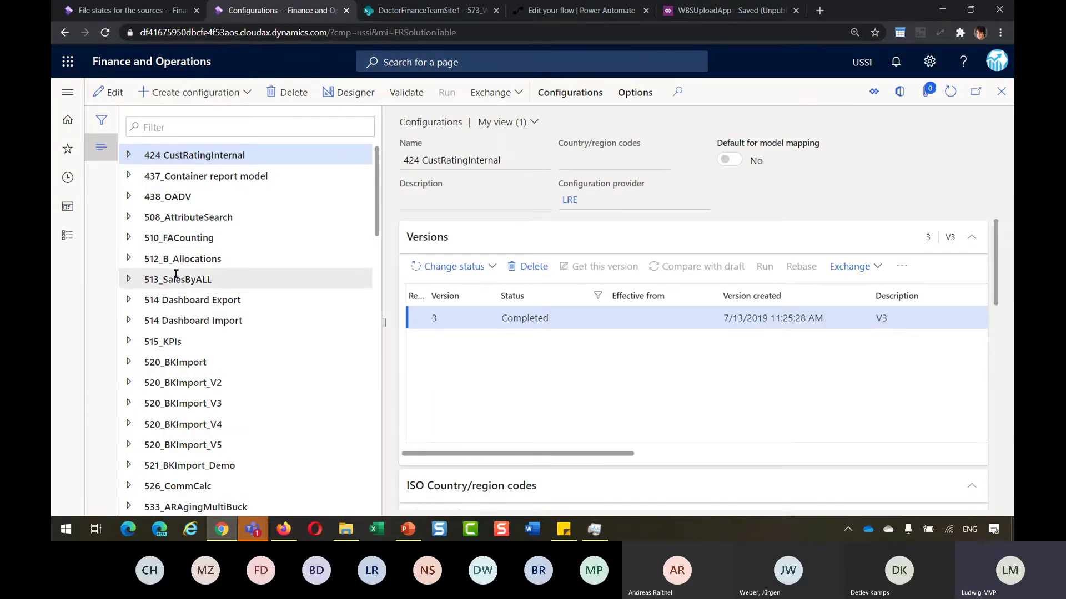
Expand Invoice model in the configuration tree and open its derived configuration Invoice model LRE in the designer.
{"action": "scroll", "coordinate": [179, 303], "scroll_direction": "down", "scroll_amount": 10}
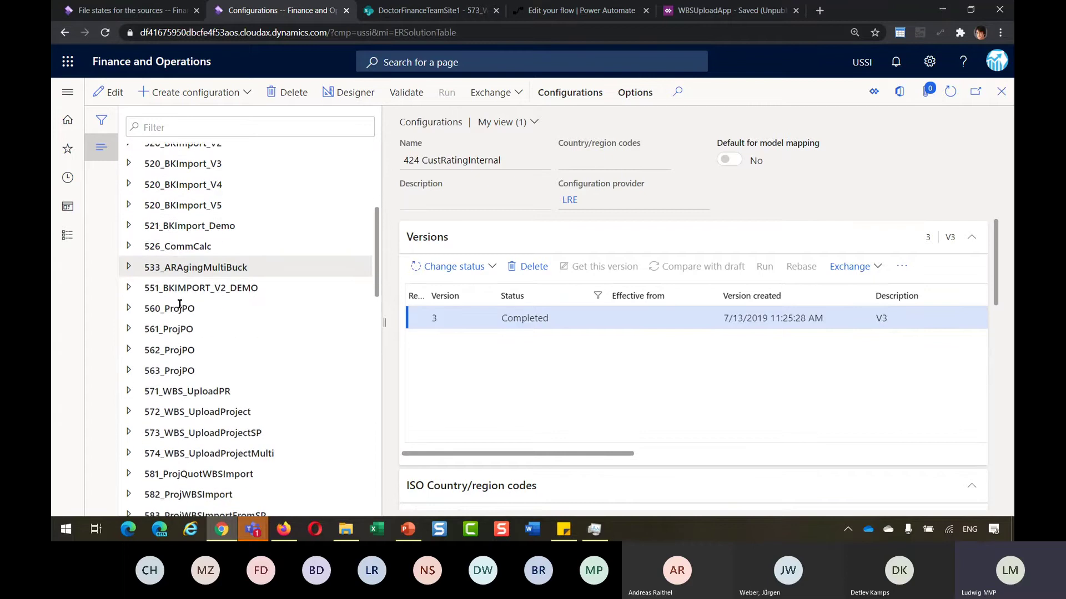
{"action": "scroll", "coordinate": [179, 304], "scroll_direction": "down", "scroll_amount": 5}
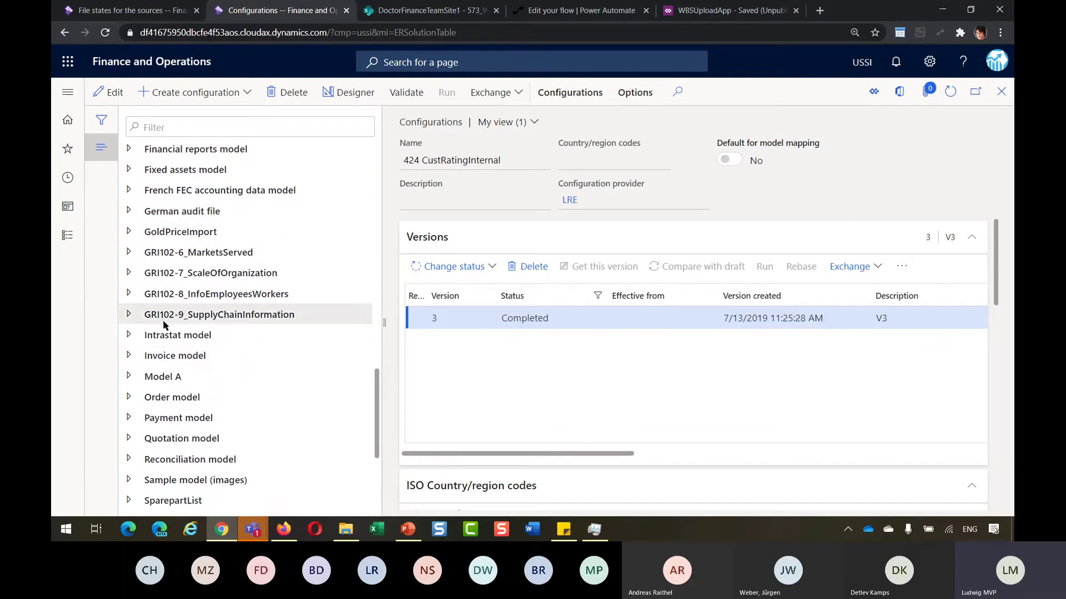
{"action": "left_click", "coordinate": [129, 356]}
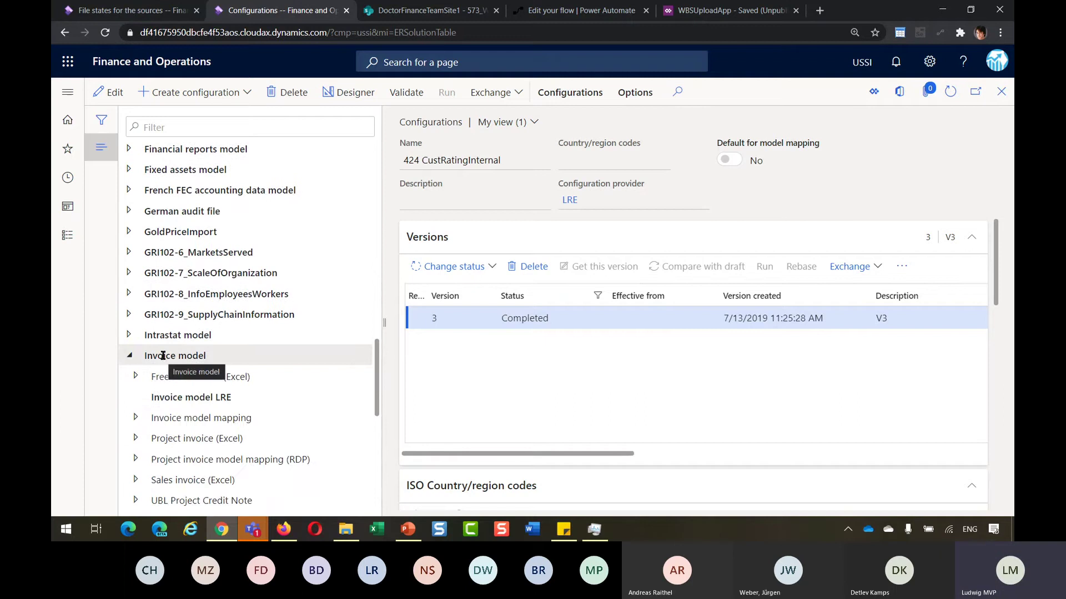
{"action": "scroll", "coordinate": [177, 392], "scroll_direction": "down", "scroll_amount": 1}
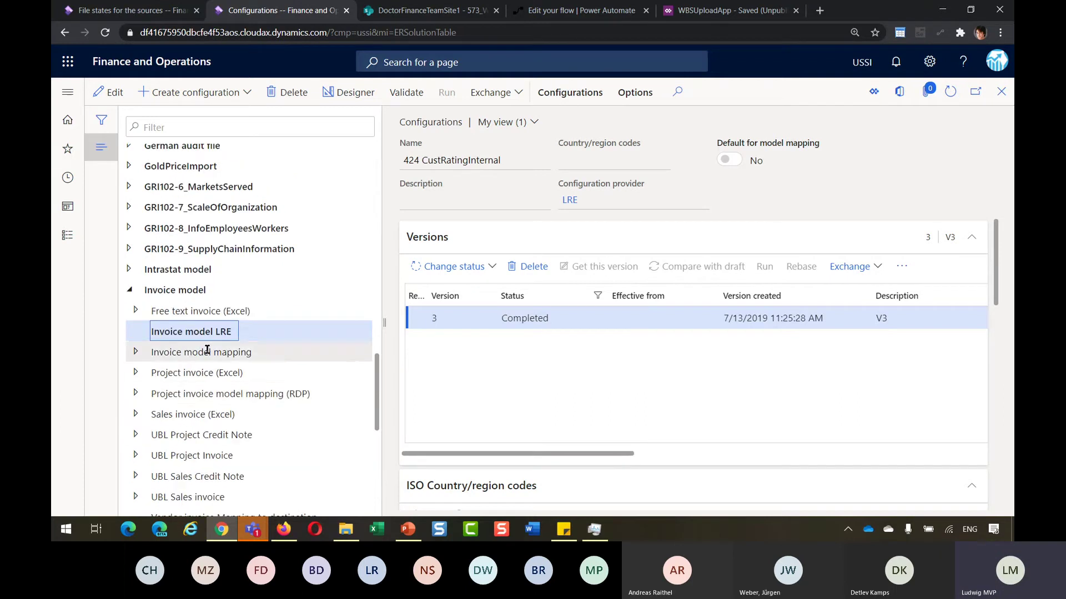
{"action": "left_click", "coordinate": [225, 333]}
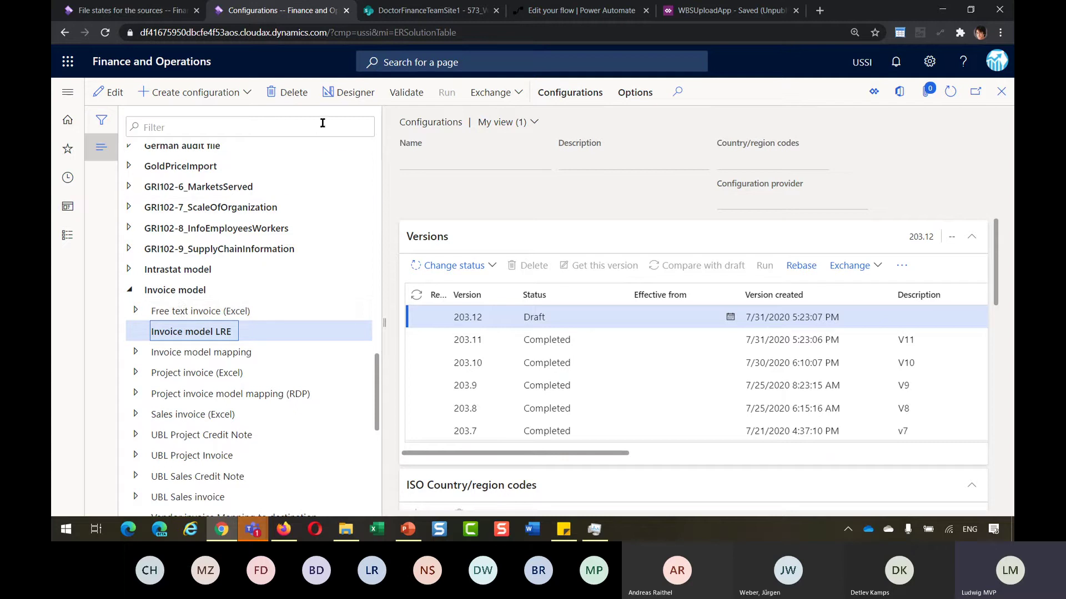
{"action": "left_click", "coordinate": [340, 104]}
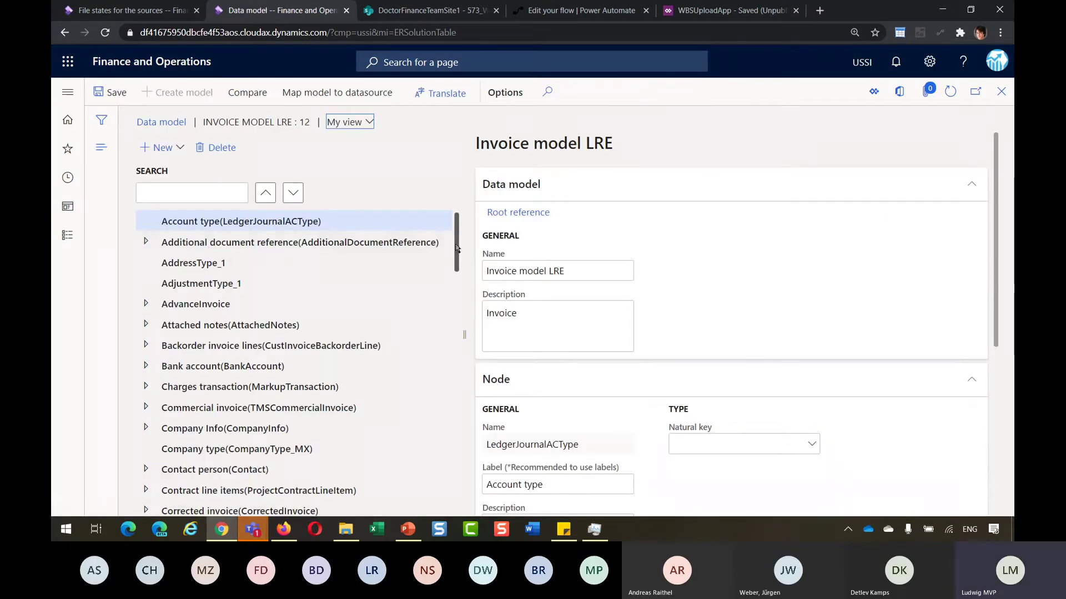
Expand the Project invoice(InvoiceProject) node of the data model and the custom LRE_ActivityList record list inside it.
{"action": "left_click_drag", "start_coordinate": [457, 248], "coordinate": [455, 387]}
{"action": "scroll", "coordinate": [418, 410], "scroll_direction": "down", "scroll_amount": 4}
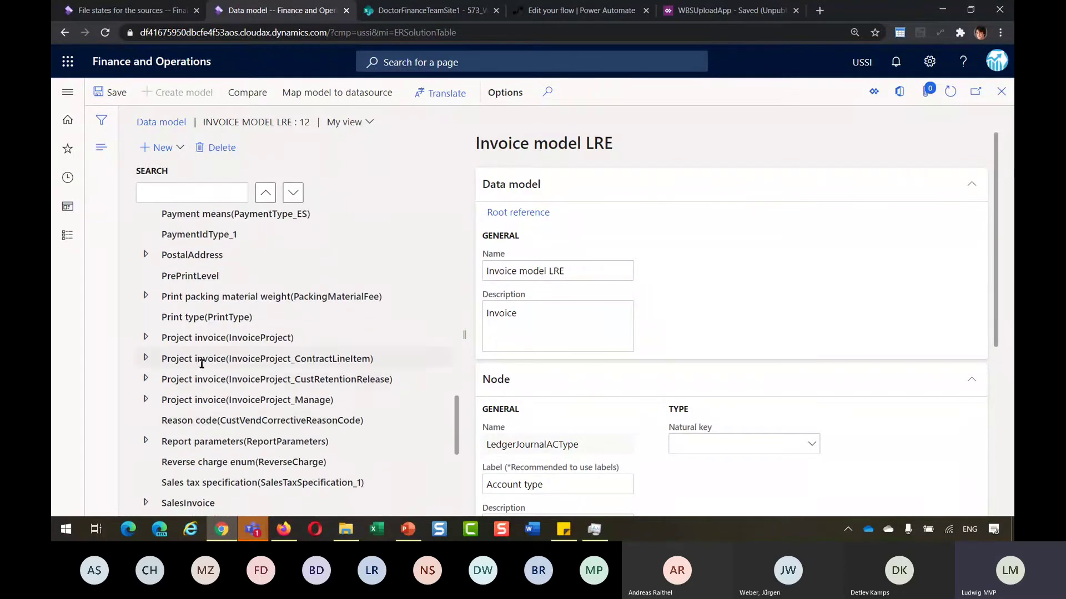
{"action": "left_click", "coordinate": [147, 339]}
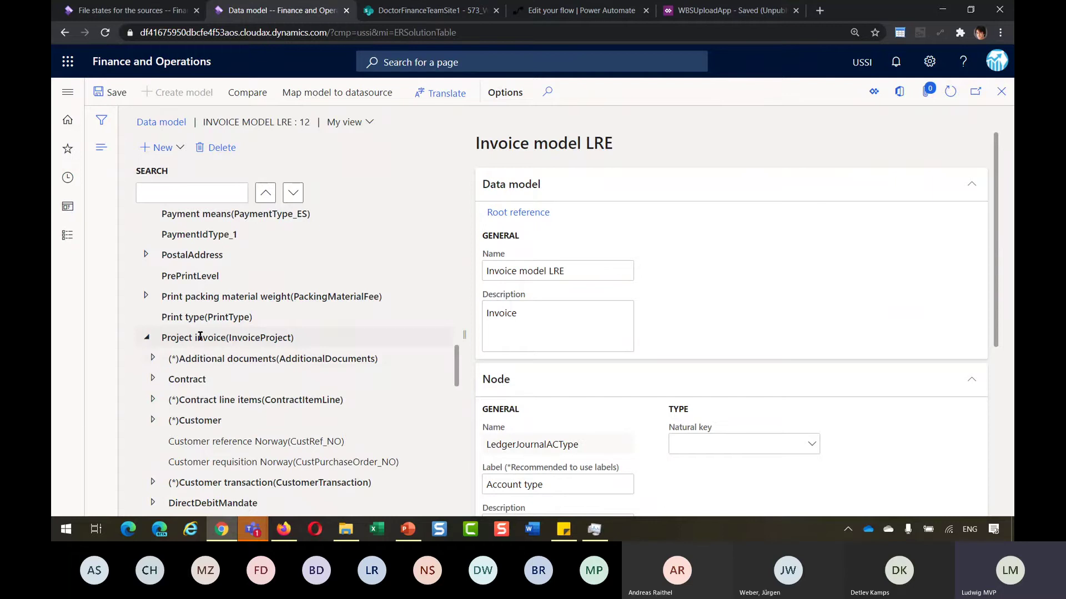
{"action": "left_click_drag", "start_coordinate": [456, 371], "coordinate": [456, 428]}
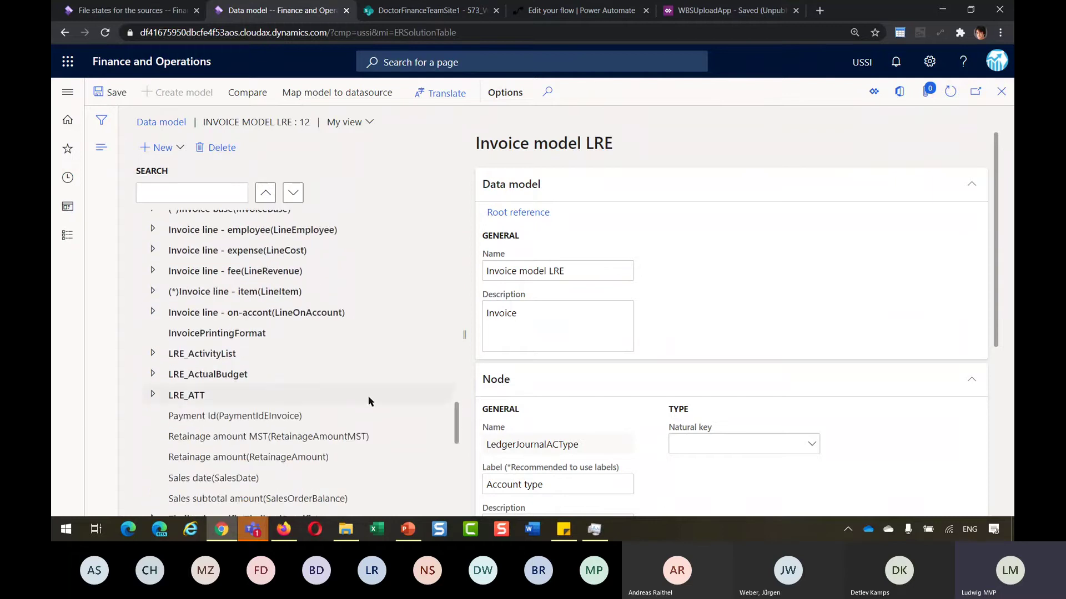
{"action": "left_click", "coordinate": [182, 357]}
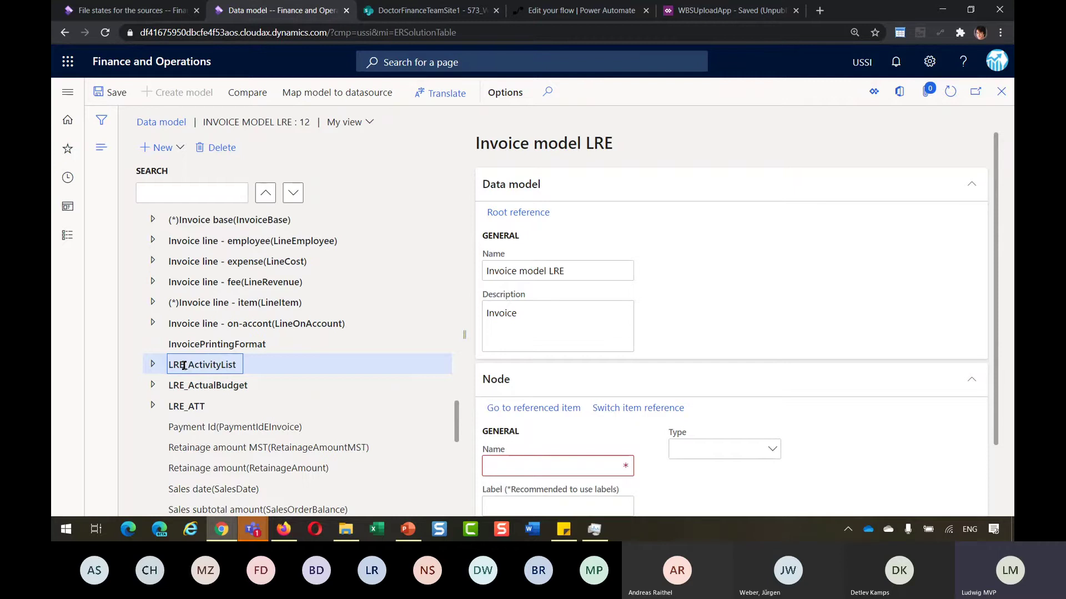
{"action": "left_click", "coordinate": [153, 364]}
Examine the LRE_ActivityList fields LREAL1100_InvoiceId, LREAL1200_Activity, LREAL1300_Taskname and LREAL1400_Category.
{"action": "left_click", "coordinate": [200, 380]}
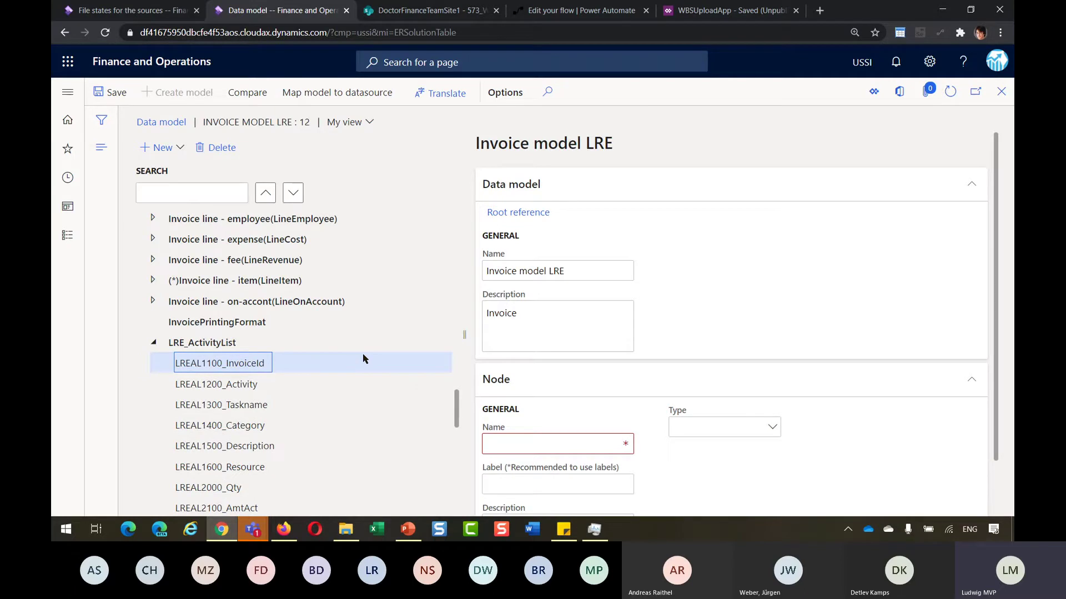
{"action": "left_click", "coordinate": [239, 385]}
{"action": "left_click", "coordinate": [239, 404]}
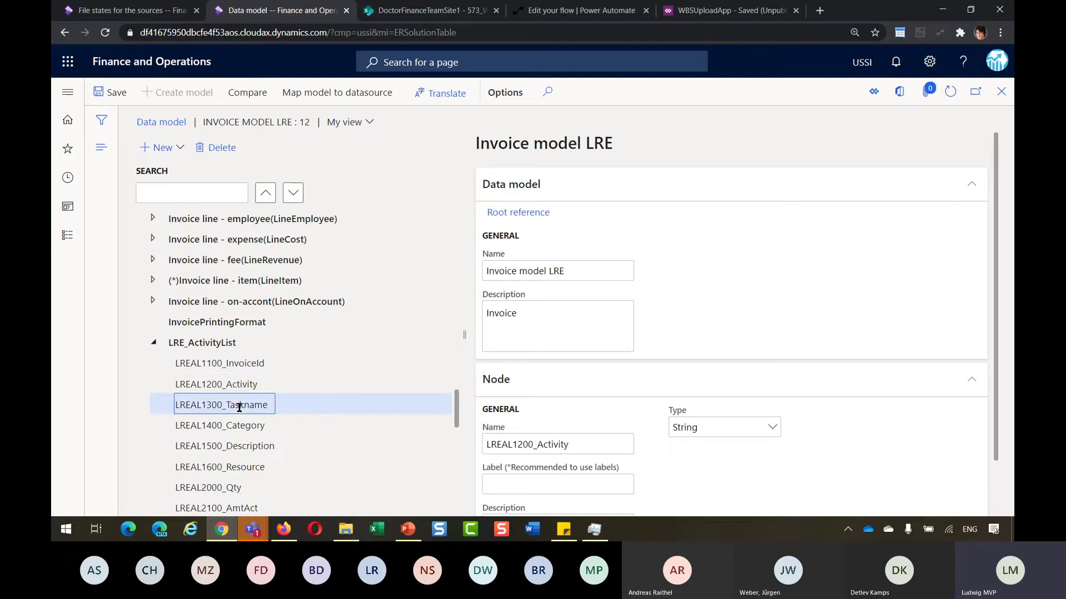
{"action": "left_click", "coordinate": [239, 425]}
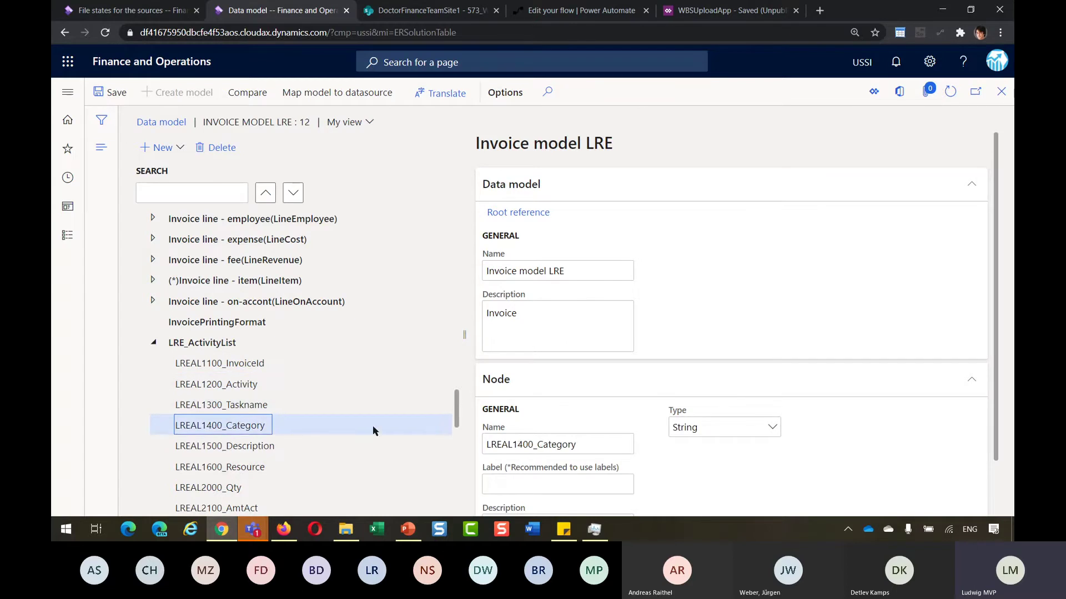
Expand the custom LRE_ActualBudget record list and examine its fields LREAB1200_Activity, LREAB2100_ActTotalSalesAmt and LREAB2200_BudTotalSalesAmt.
{"action": "left_click_drag", "start_coordinate": [457, 419], "coordinate": [456, 441]}
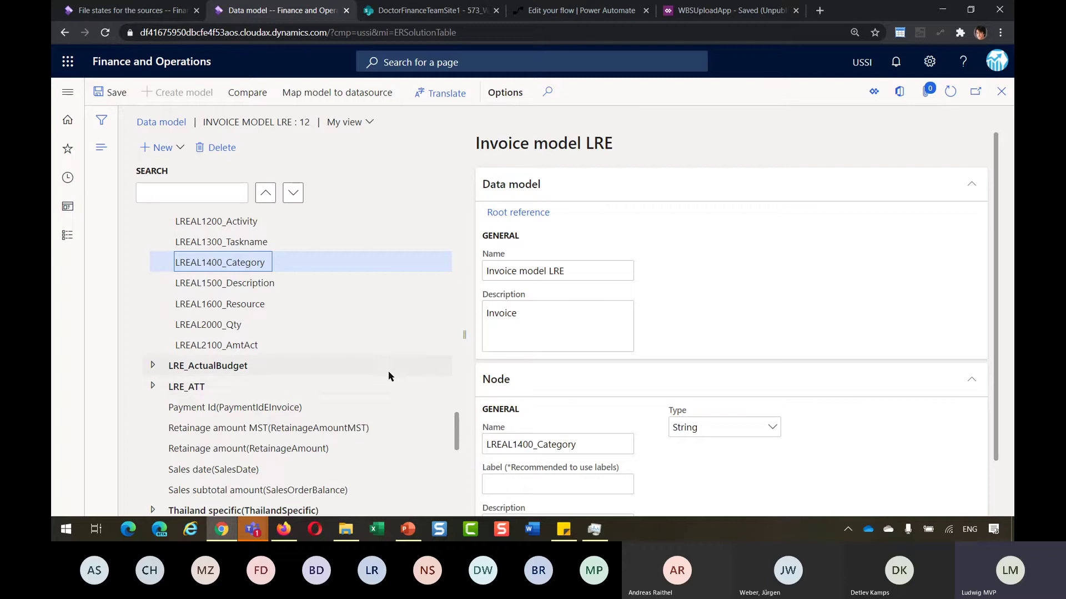
{"action": "scroll", "coordinate": [386, 376], "scroll_direction": "up", "scroll_amount": 2}
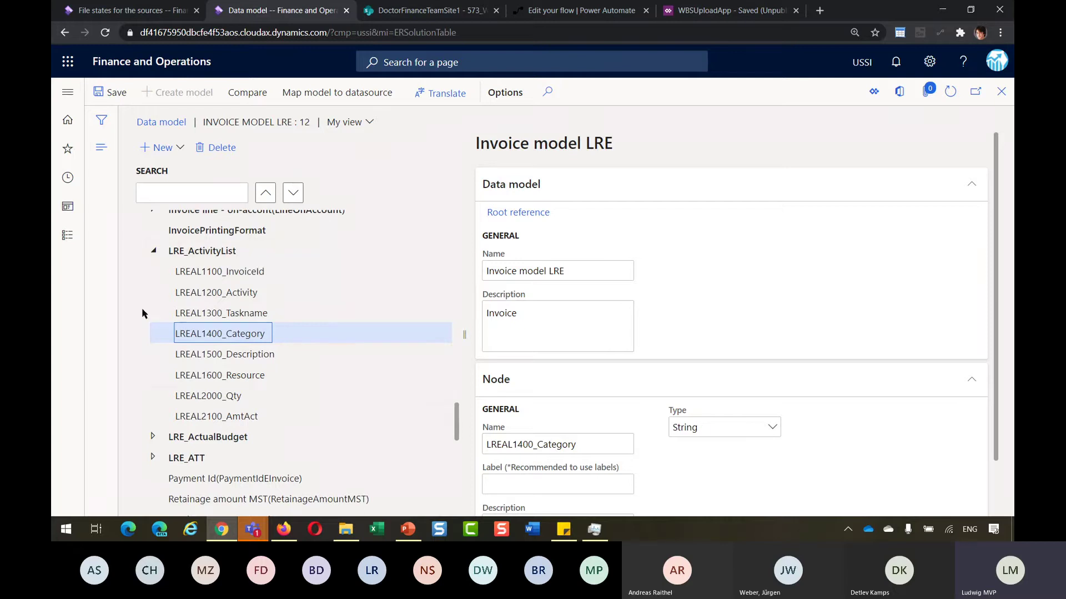
{"action": "left_click", "coordinate": [183, 435]}
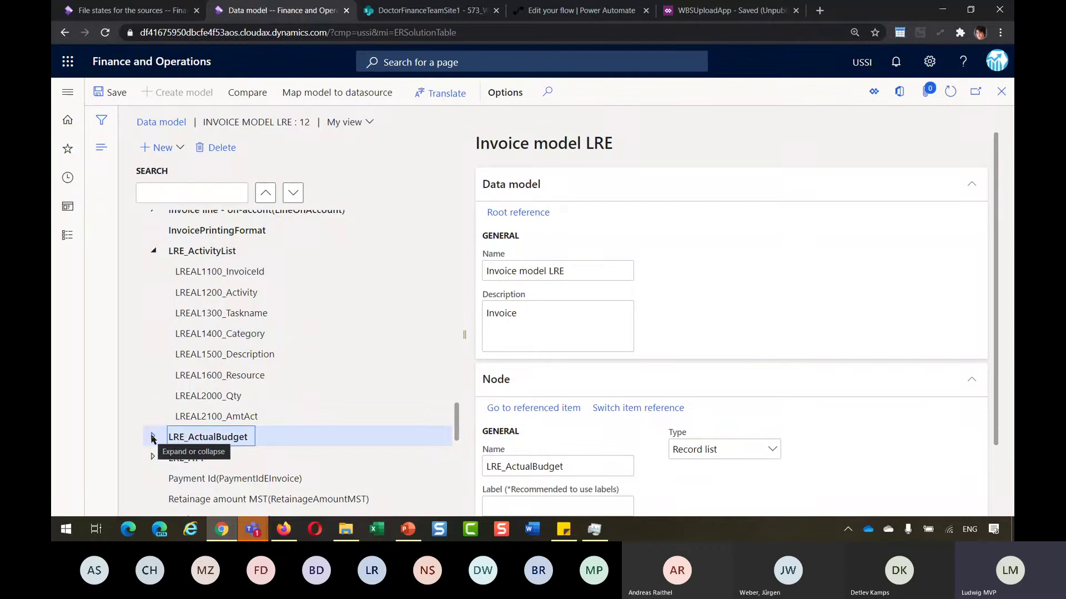
{"action": "left_click", "coordinate": [152, 437]}
{"action": "scroll", "coordinate": [242, 379], "scroll_direction": "down", "scroll_amount": 1}
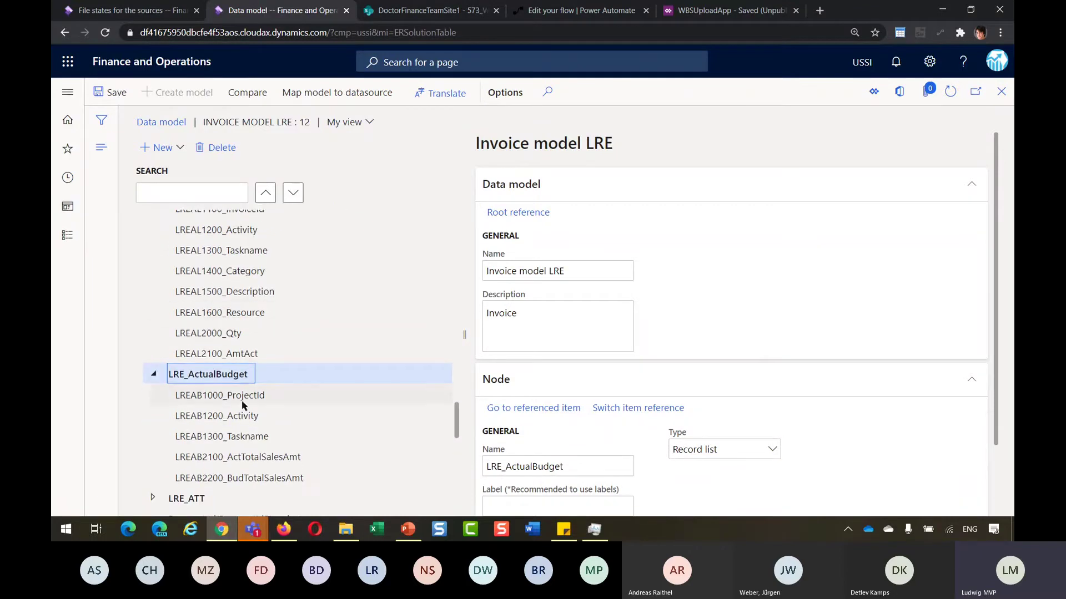
{"action": "left_click", "coordinate": [224, 417]}
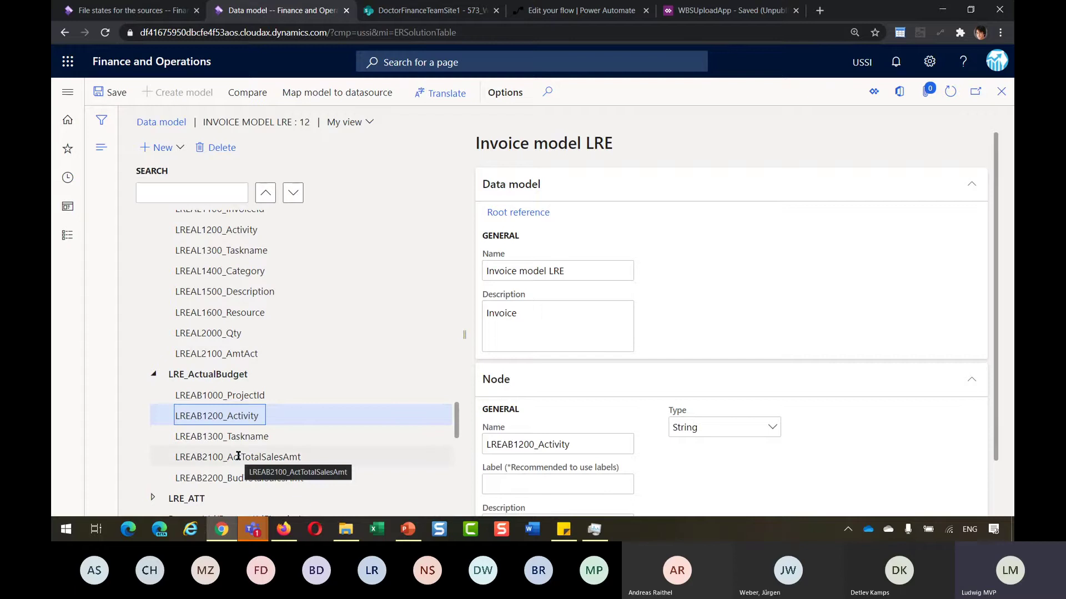
{"action": "left_click", "coordinate": [238, 456]}
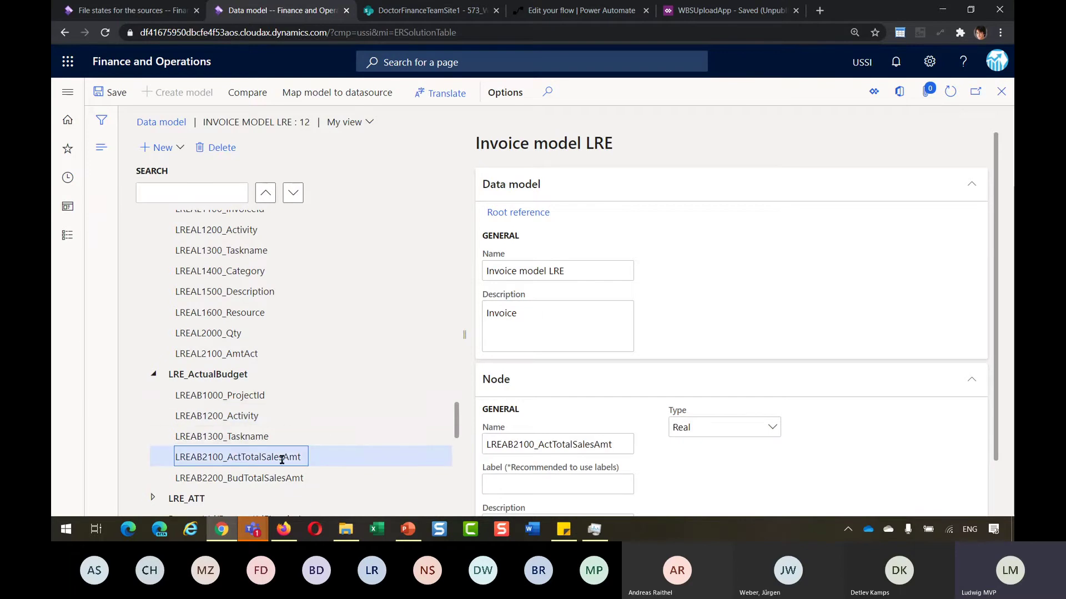
{"action": "left_click", "coordinate": [279, 479]}
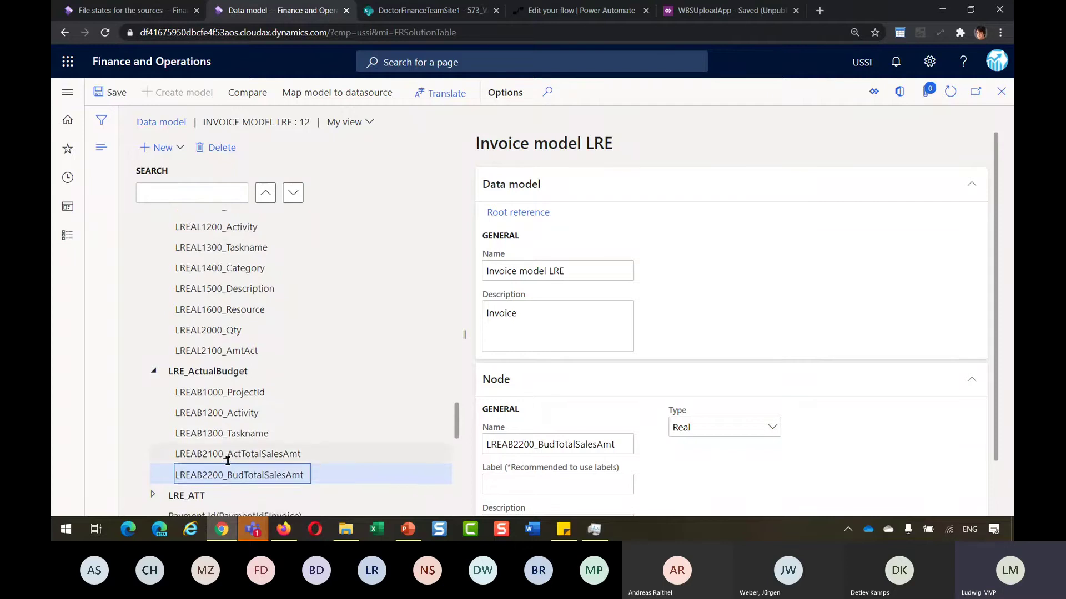
Expand the LRE_ATT record list and examine its attachment fields B_Filename and C_FileContainer.
{"action": "scroll", "coordinate": [227, 461], "scroll_direction": "down", "scroll_amount": 1}
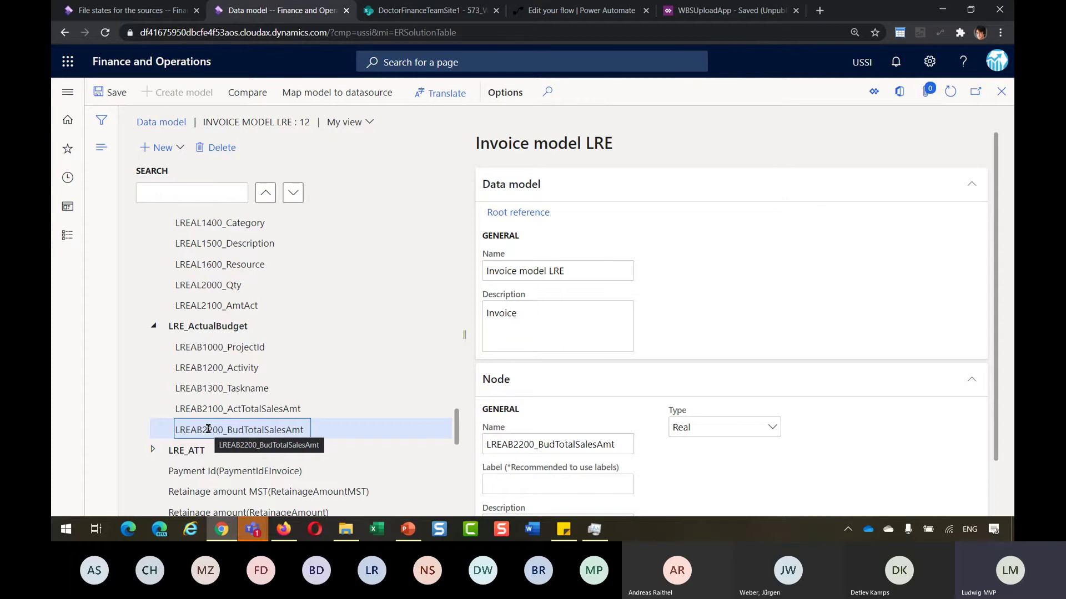
{"action": "left_click", "coordinate": [153, 450]}
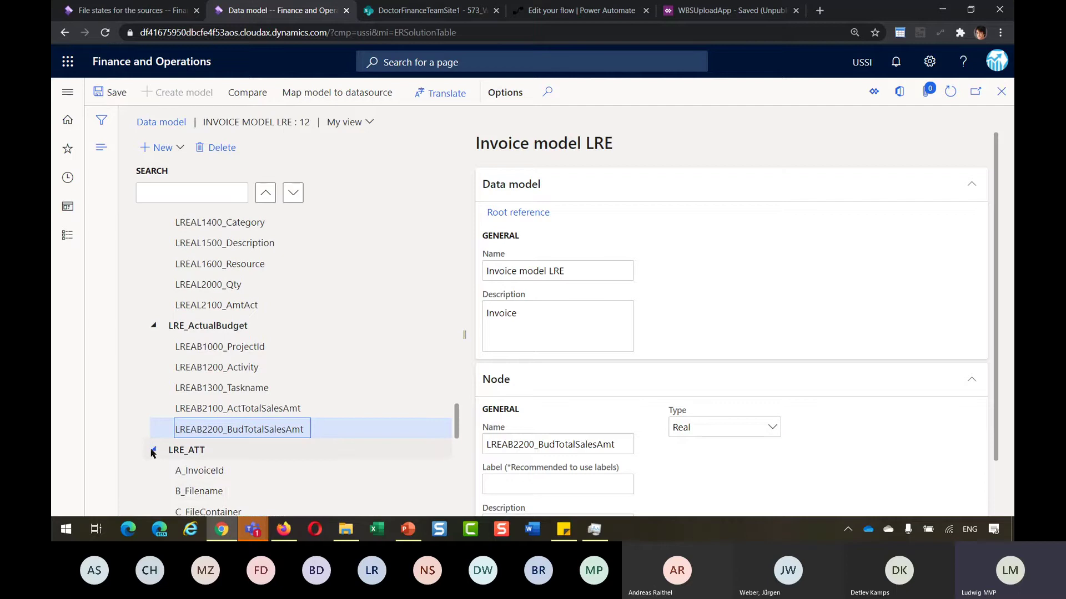
{"action": "scroll", "coordinate": [221, 444], "scroll_direction": "down", "scroll_amount": 1}
{"action": "left_click", "coordinate": [209, 438]}
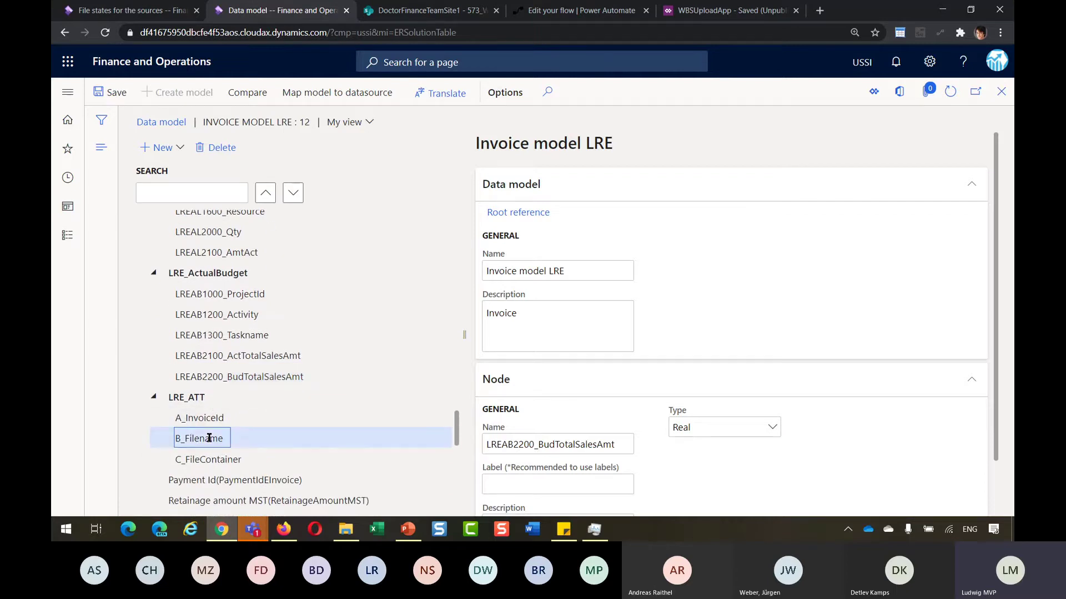
{"action": "left_click", "coordinate": [209, 458]}
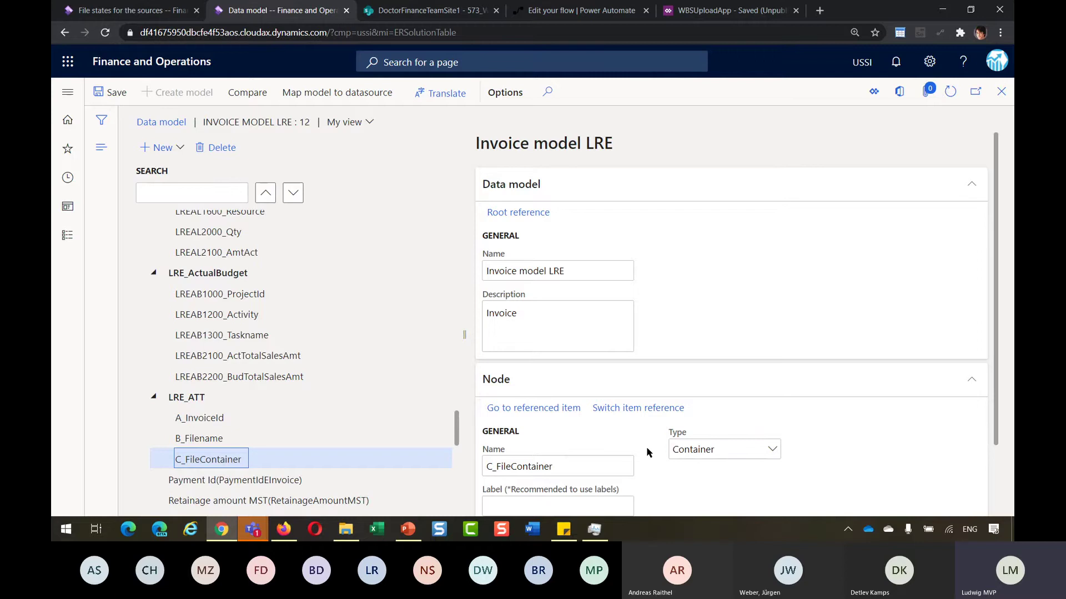
Close the data model, expand Project invoice (Excel) in the configuration tree and select its derived format ProjInvExcel_LRE.
{"action": "left_click", "coordinate": [1000, 94]}
{"action": "scroll", "coordinate": [314, 314], "scroll_direction": "down", "scroll_amount": 2}
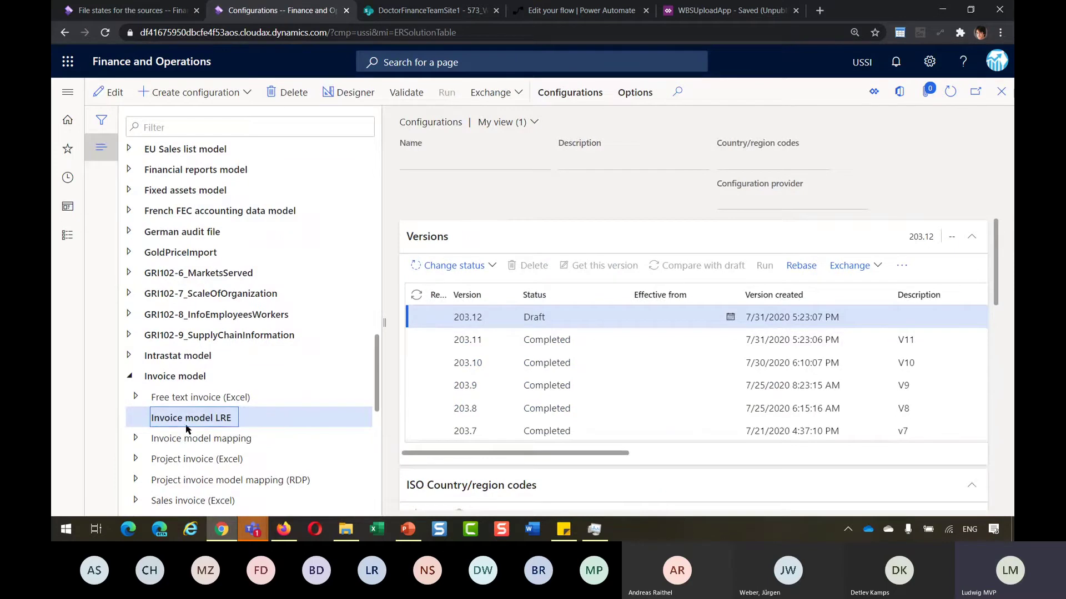
{"action": "left_click", "coordinate": [173, 462]}
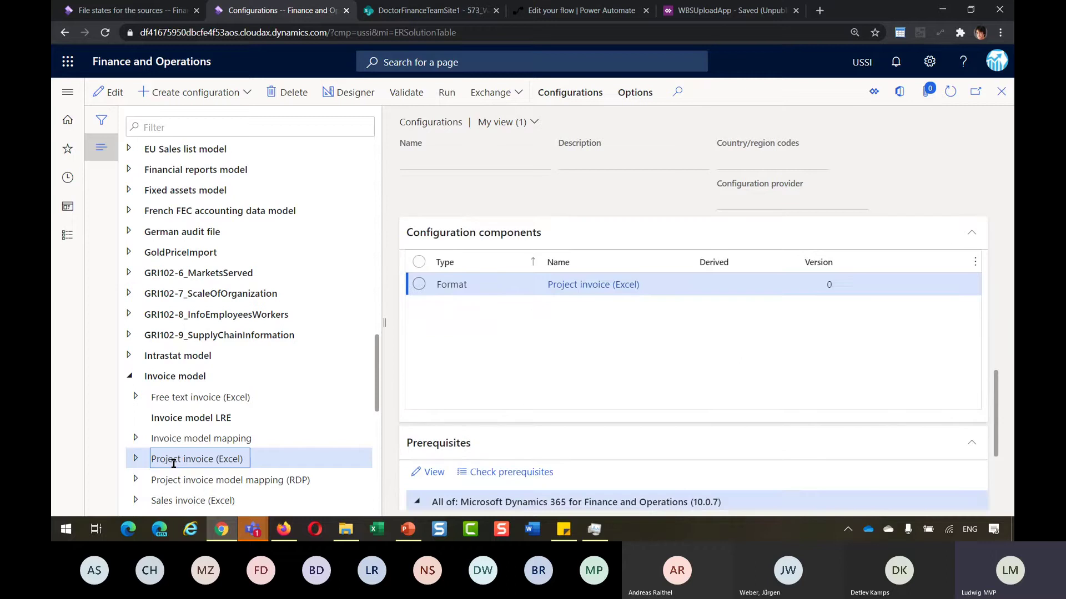
{"action": "left_click", "coordinate": [136, 459]}
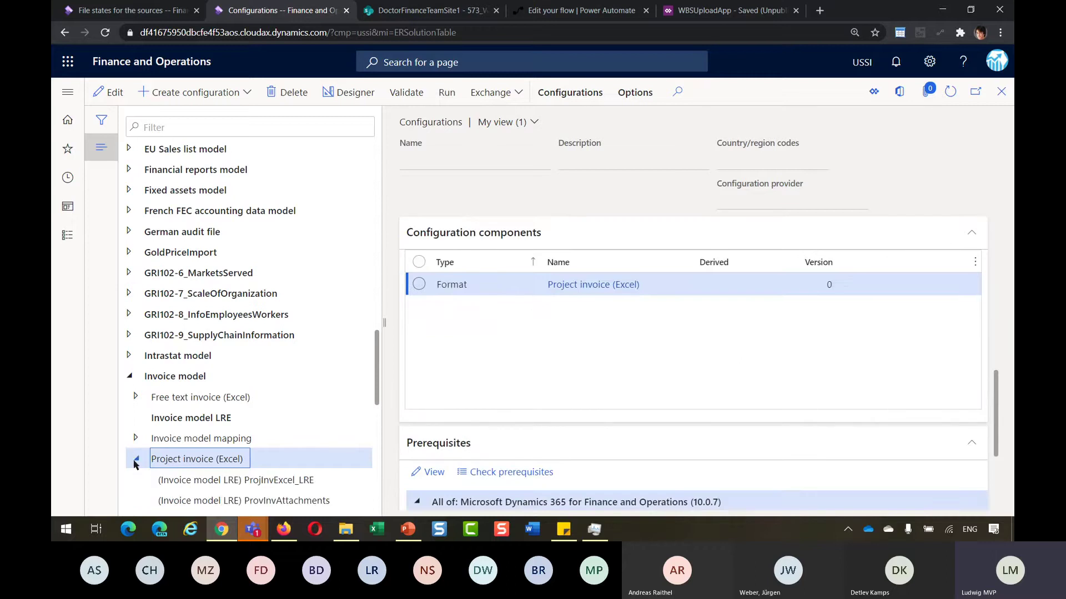
{"action": "scroll", "coordinate": [219, 418], "scroll_direction": "down", "scroll_amount": 1}
{"action": "left_click", "coordinate": [222, 416]}
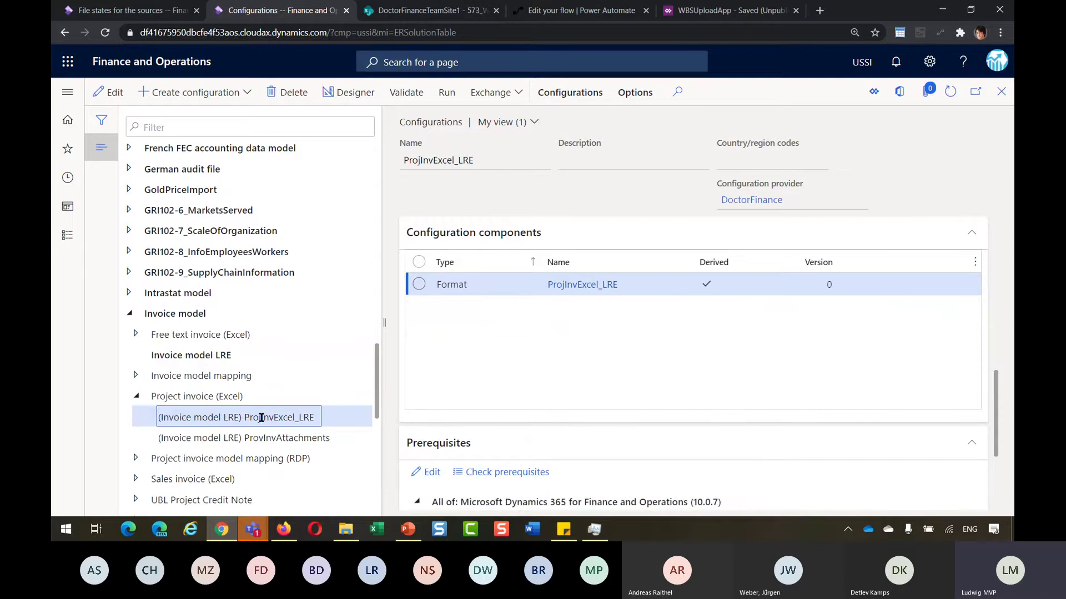
{"action": "left_click", "coordinate": [352, 99]}
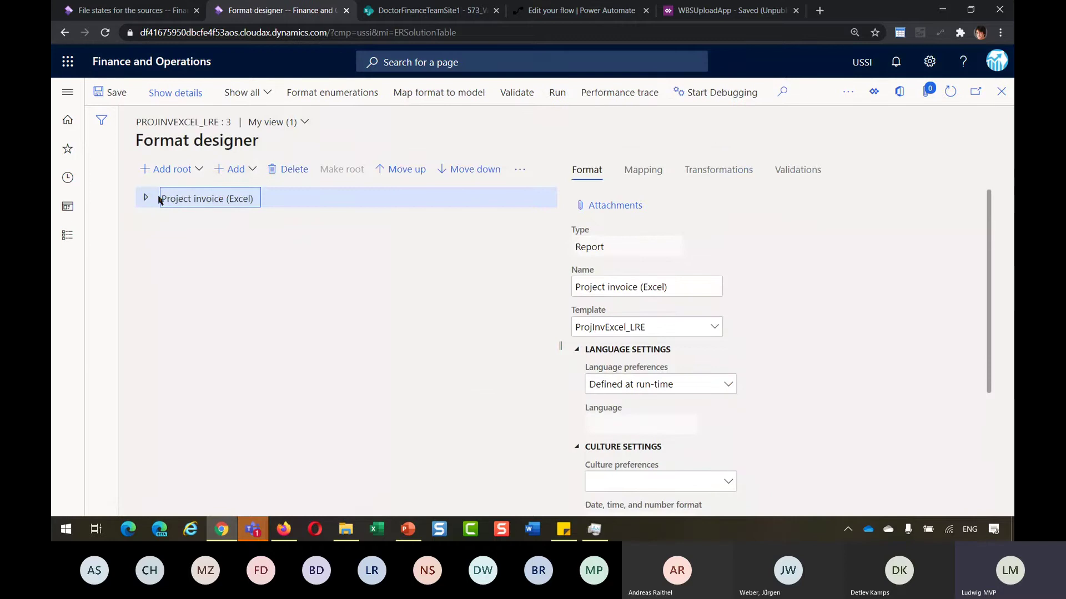
{"action": "left_click", "coordinate": [414, 100]}
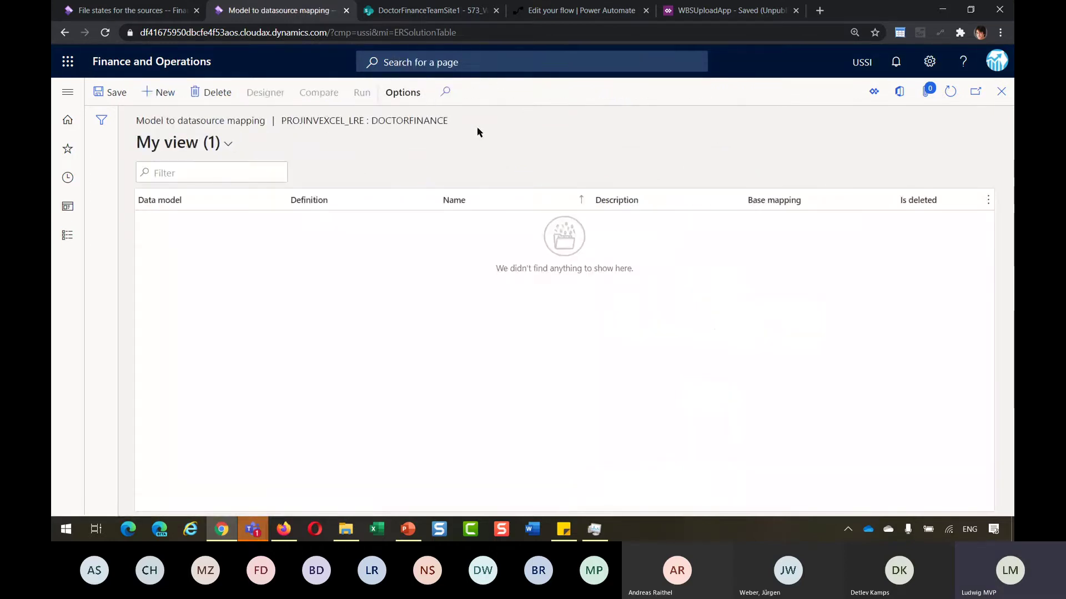
{"action": "left_click", "coordinate": [1002, 92]}
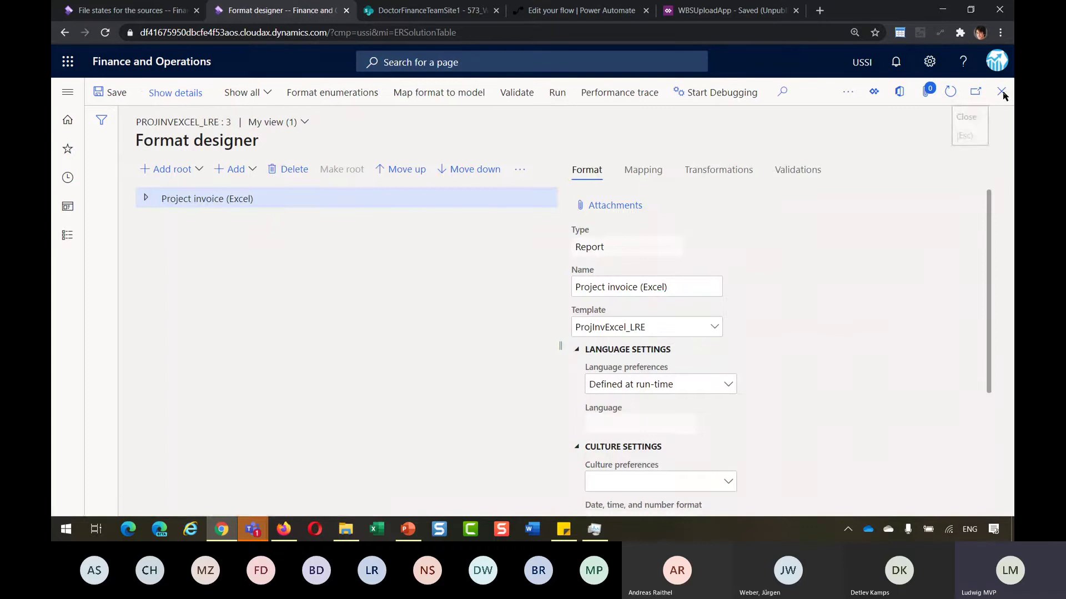
{"action": "left_click", "coordinate": [1002, 92]}
Expand Project invoice model mapping (RDP) and open the InvoiceProjectCopy mapping of its derived configuration ProjInvMM_LRE in the model mapping designer.
{"action": "scroll", "coordinate": [272, 361], "scroll_direction": "down", "scroll_amount": 3}
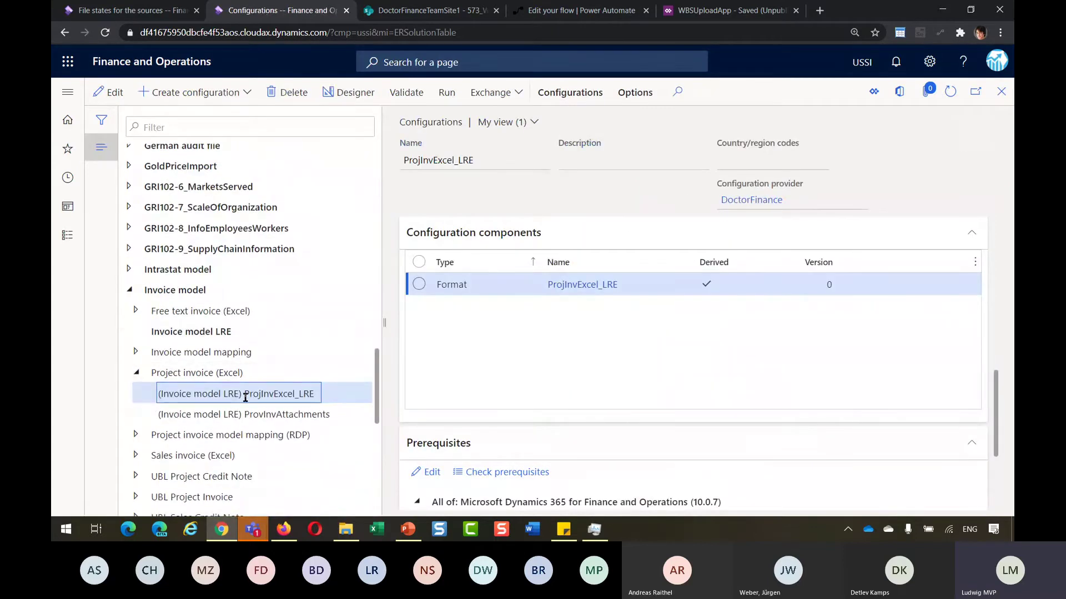
{"action": "left_click", "coordinate": [136, 434]}
{"action": "scroll", "coordinate": [198, 423], "scroll_direction": "down", "scroll_amount": 1}
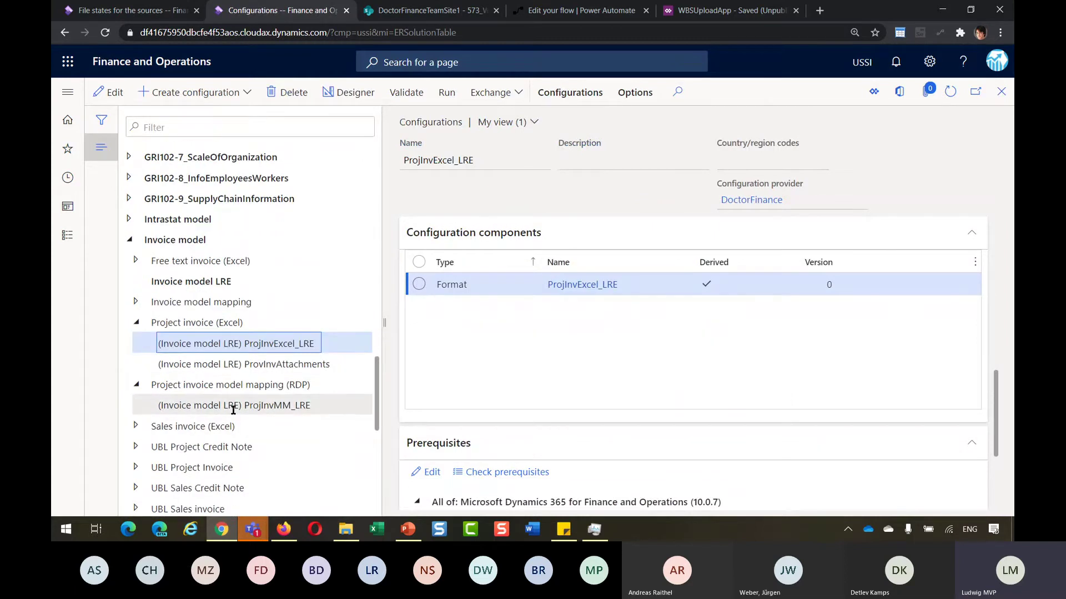
{"action": "left_click", "coordinate": [252, 407]}
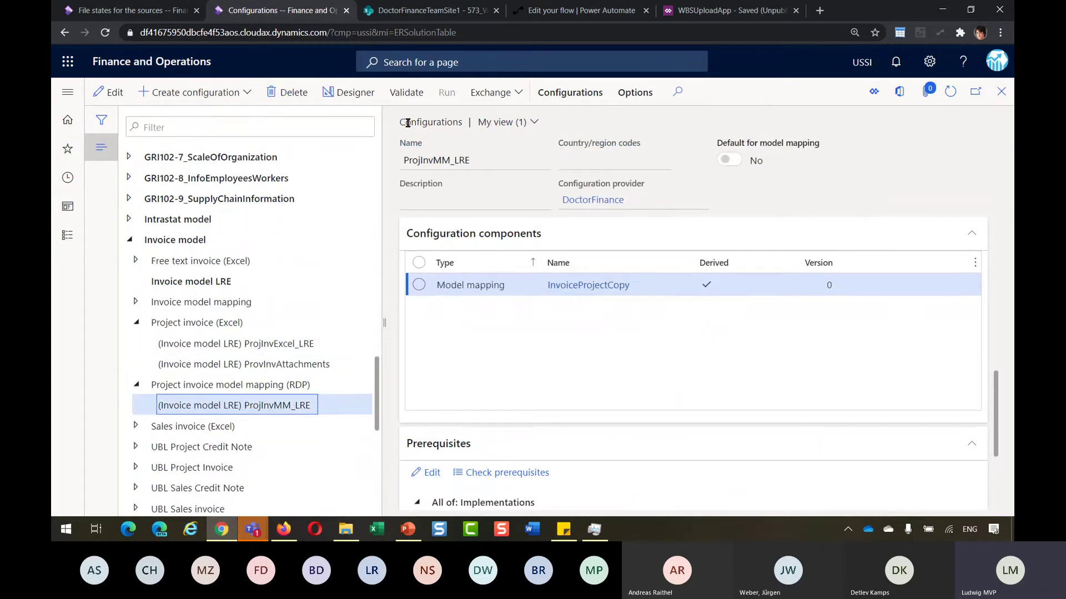
{"action": "left_click", "coordinate": [349, 92]}
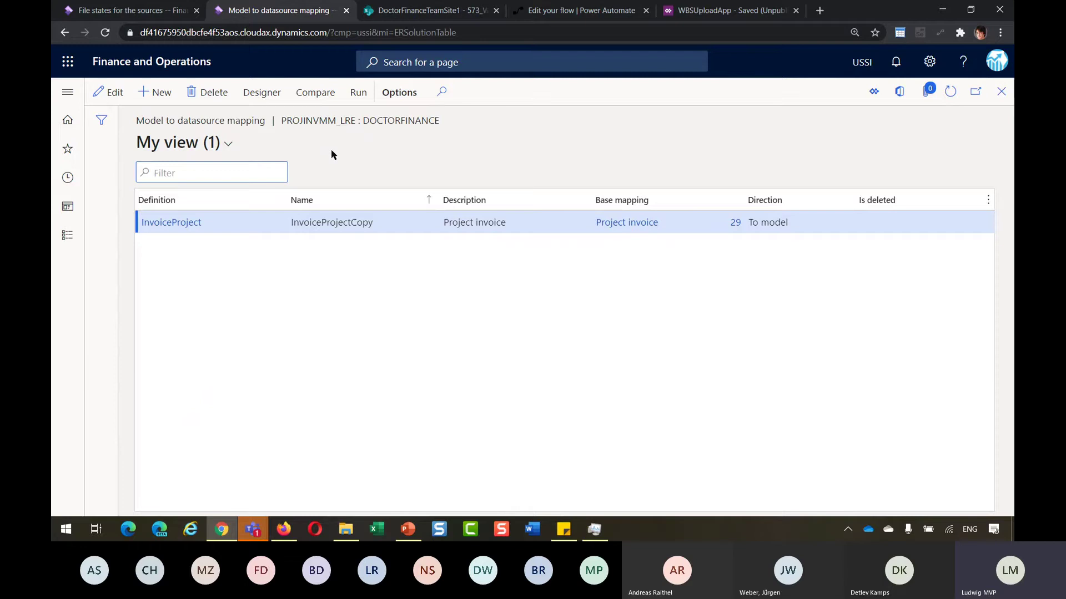
{"action": "left_click", "coordinate": [262, 92]}
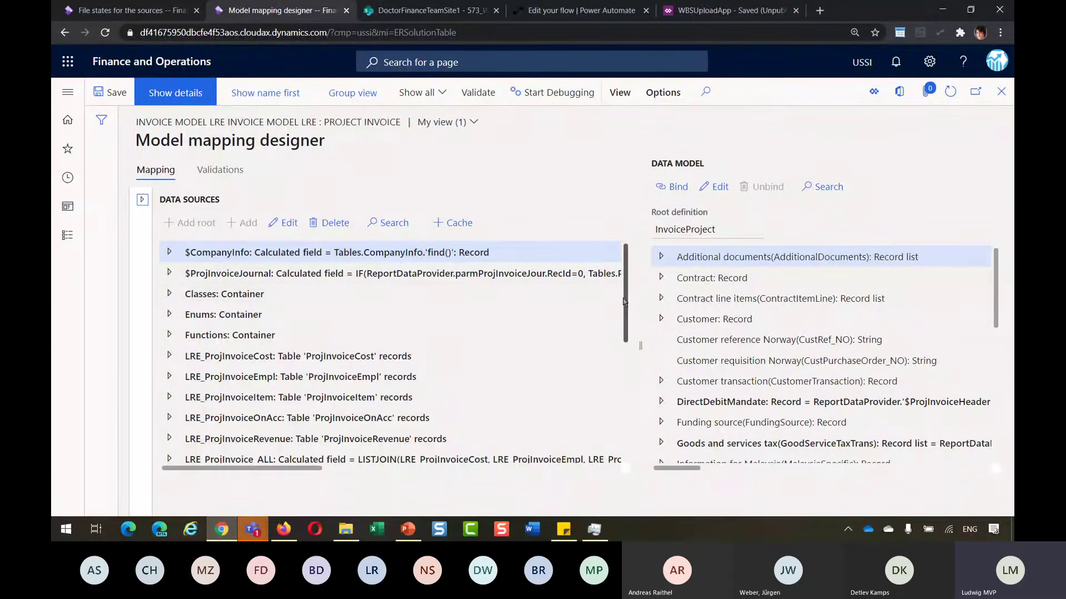
Examine how the data model's LRE_ActivityList, LRE_ATT and LRE_ActualBudget record lists and their fields are bound to data sources.
{"action": "mouse_move", "coordinate": [624, 302]}
{"action": "left_mouse_down"}
{"action": "mouse_move", "coordinate": [630, 416]}
{"action": "mouse_move", "coordinate": [627, 320]}
{"action": "left_mouse_up"}
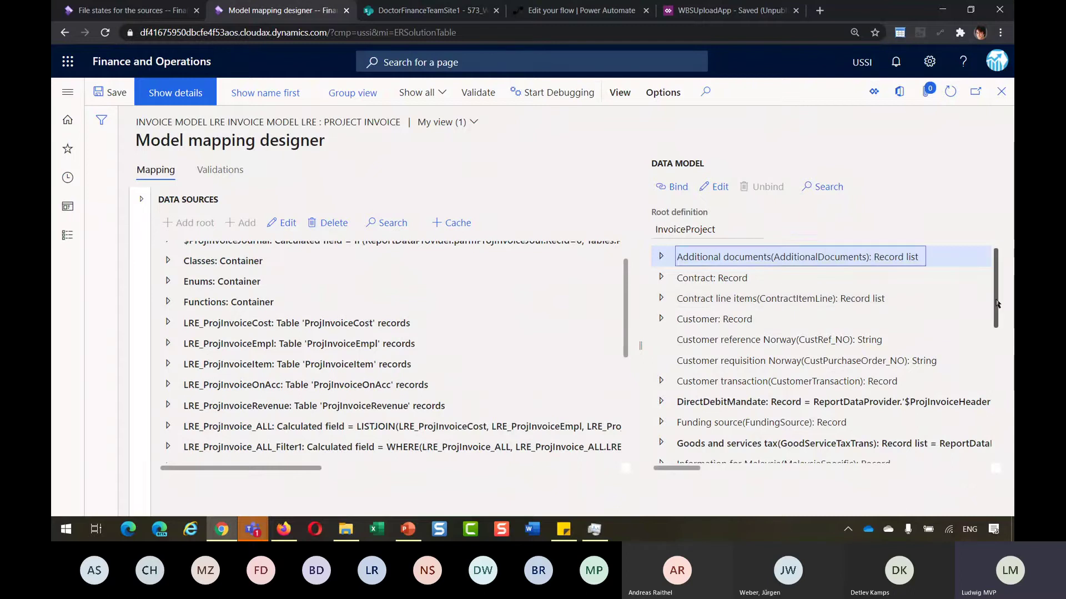
{"action": "left_click_drag", "start_coordinate": [996, 303], "coordinate": [998, 409]}
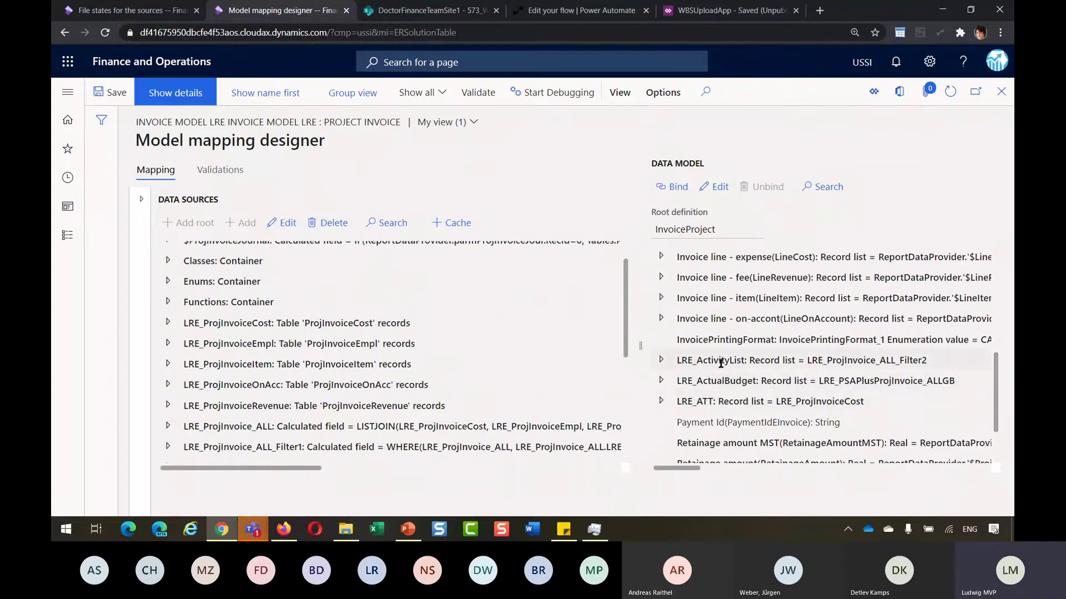
{"action": "left_click", "coordinate": [661, 361]}
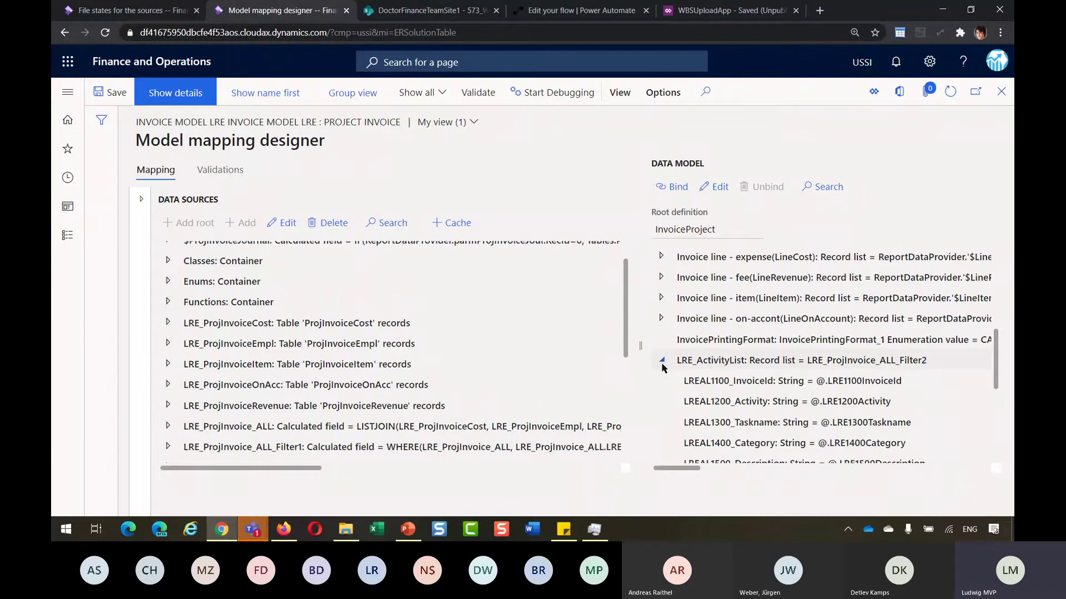
{"action": "left_click", "coordinate": [661, 361]}
{"action": "scroll", "coordinate": [663, 366], "scroll_direction": "down", "scroll_amount": 2}
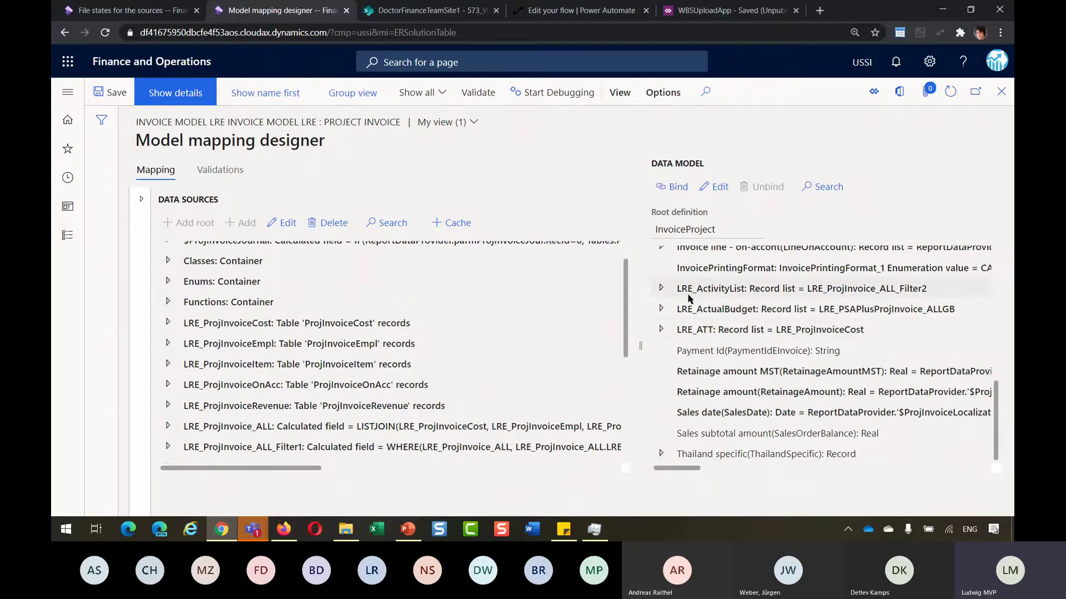
{"action": "left_click", "coordinate": [662, 328]}
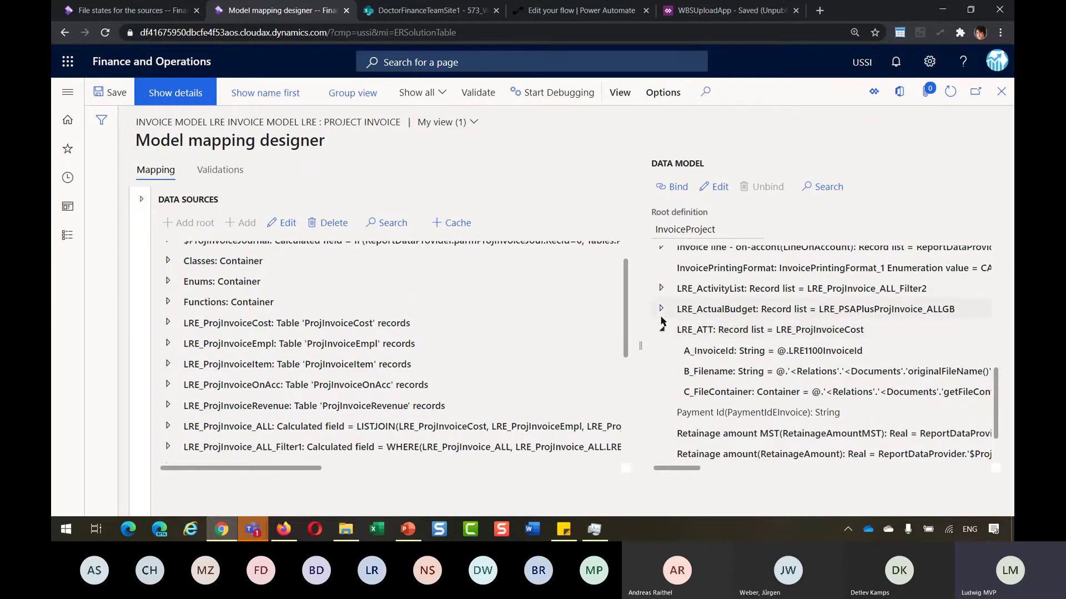
{"action": "left_click", "coordinate": [661, 311]}
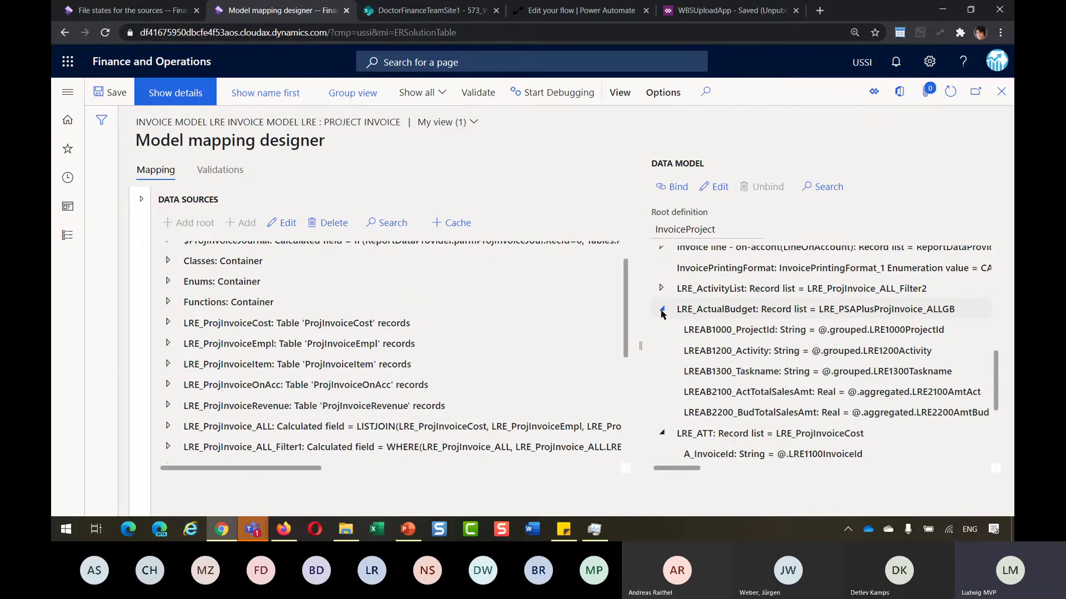
Examine the LRE_ProjInvoice table data sources and the joined LRE_ProjInvoice_ALL calculated field, then select the bound LRE_ActivityList record list.
{"action": "left_click_drag", "start_coordinate": [627, 323], "coordinate": [626, 344]}
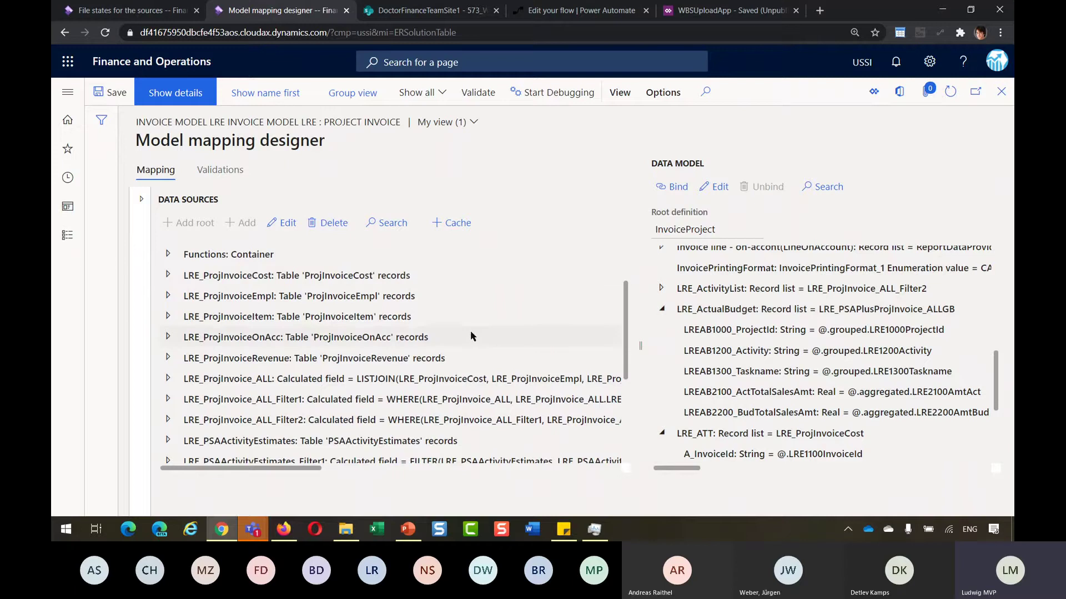
{"action": "left_click", "coordinate": [241, 276]}
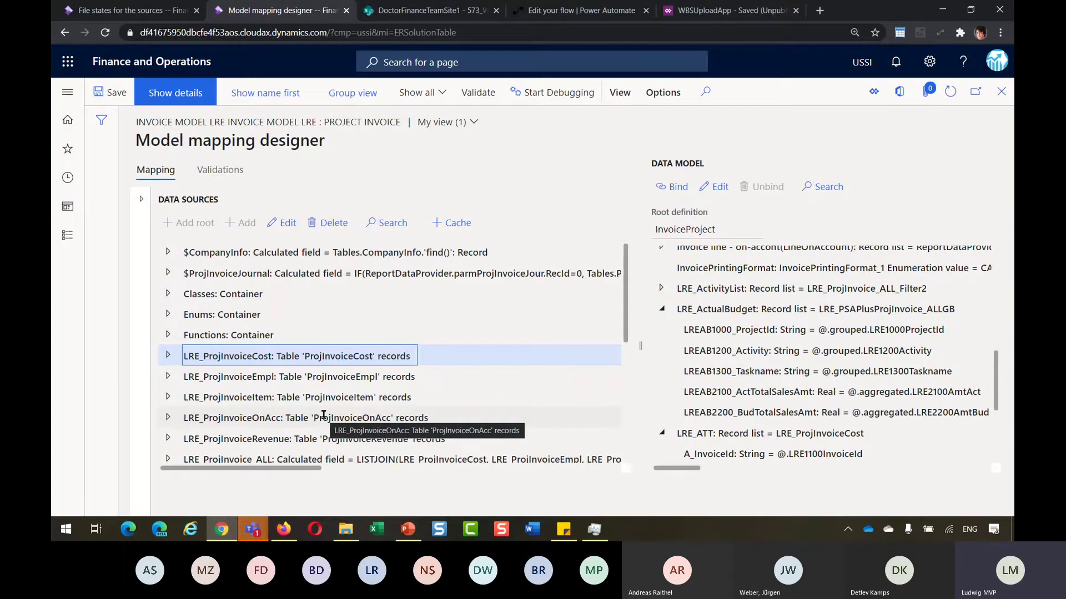
{"action": "scroll", "coordinate": [325, 416], "scroll_direction": "down", "scroll_amount": 1}
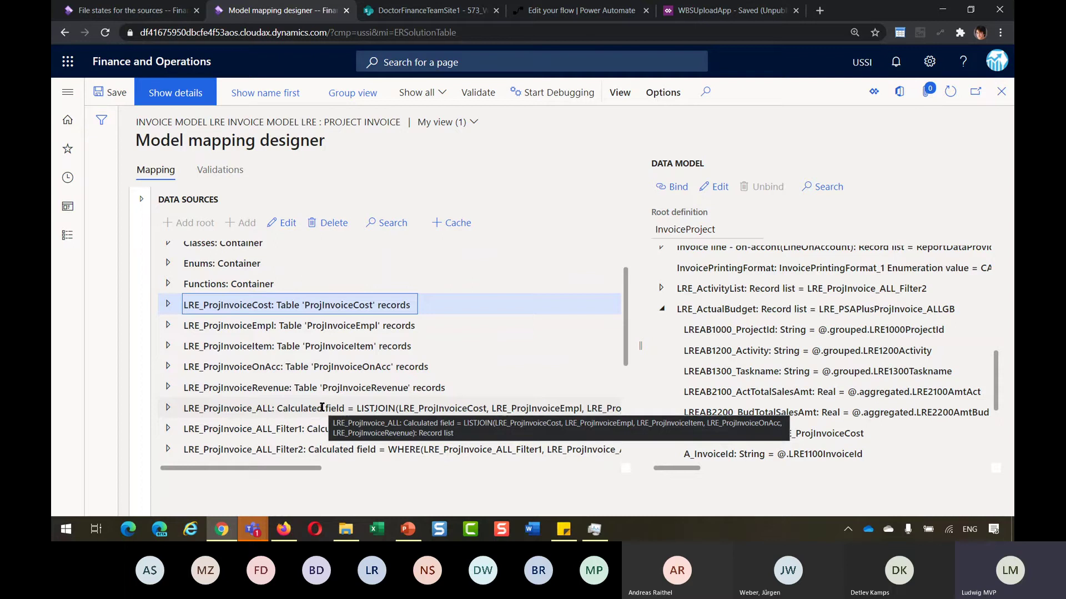
{"action": "scroll", "coordinate": [322, 408], "scroll_direction": "down", "scroll_amount": 1}
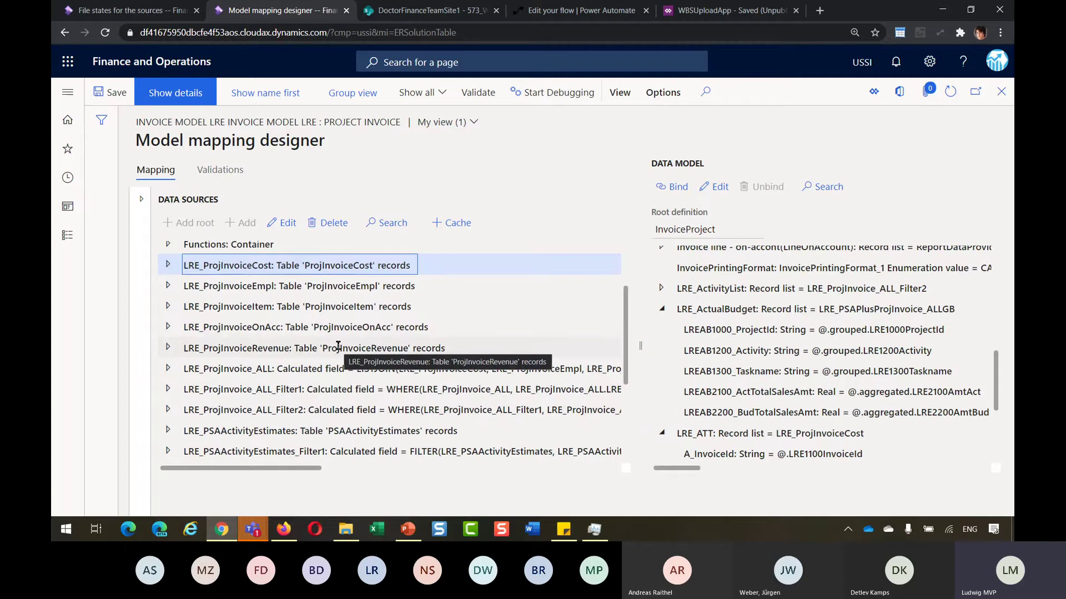
{"action": "scroll", "coordinate": [338, 347], "scroll_direction": "up", "scroll_amount": 1}
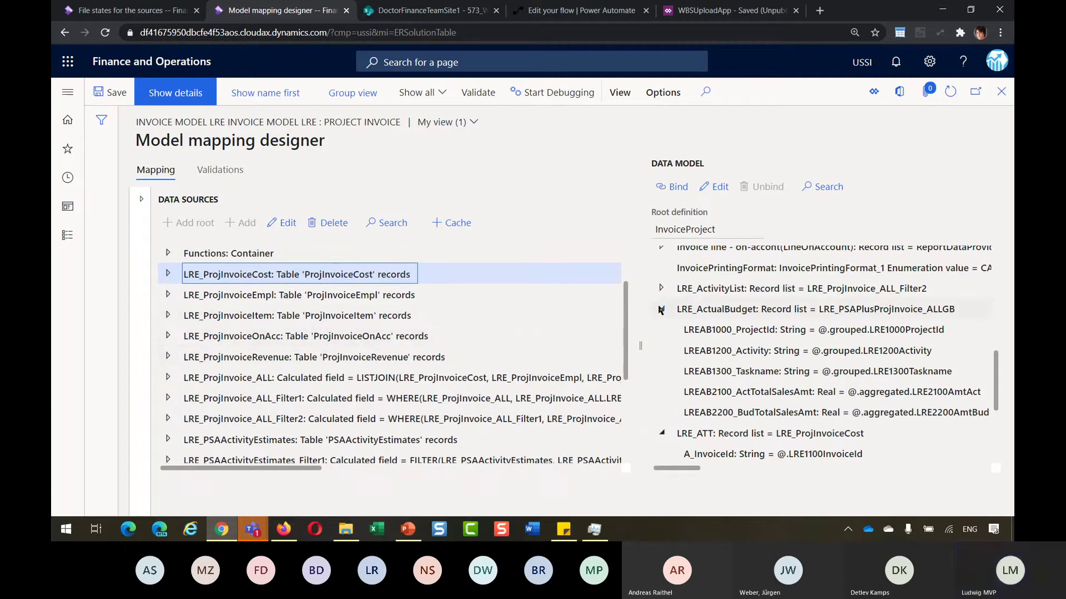
{"action": "left_click", "coordinate": [723, 288]}
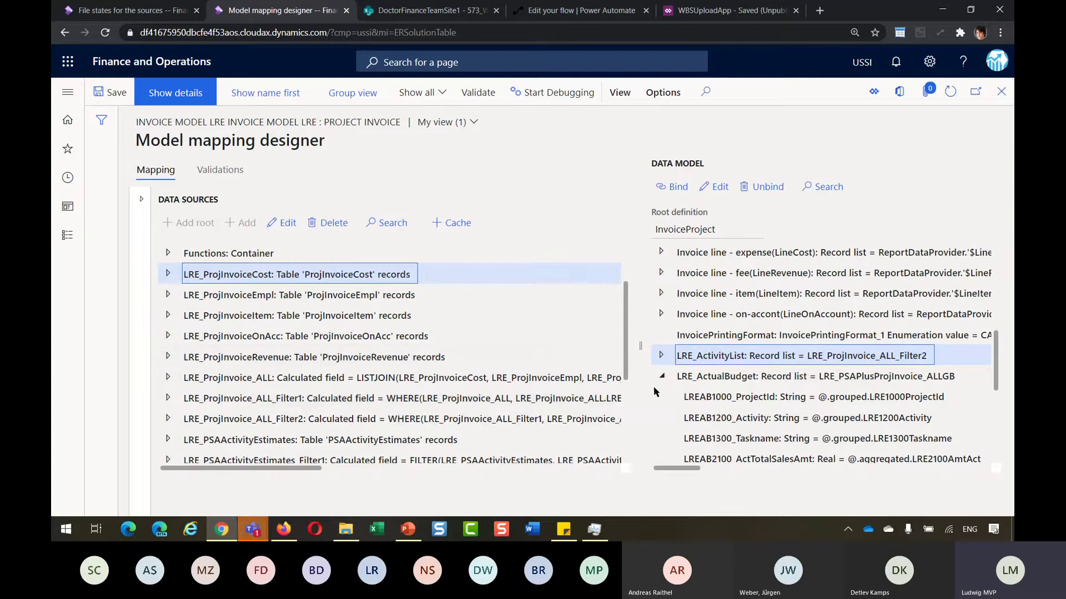
Review the bound LRE_ActualBudget record list and its LRE_PSA data sources, then close the mapping designer and the InvoiceProjectCopy mapping list.
{"action": "left_click", "coordinate": [699, 377]}
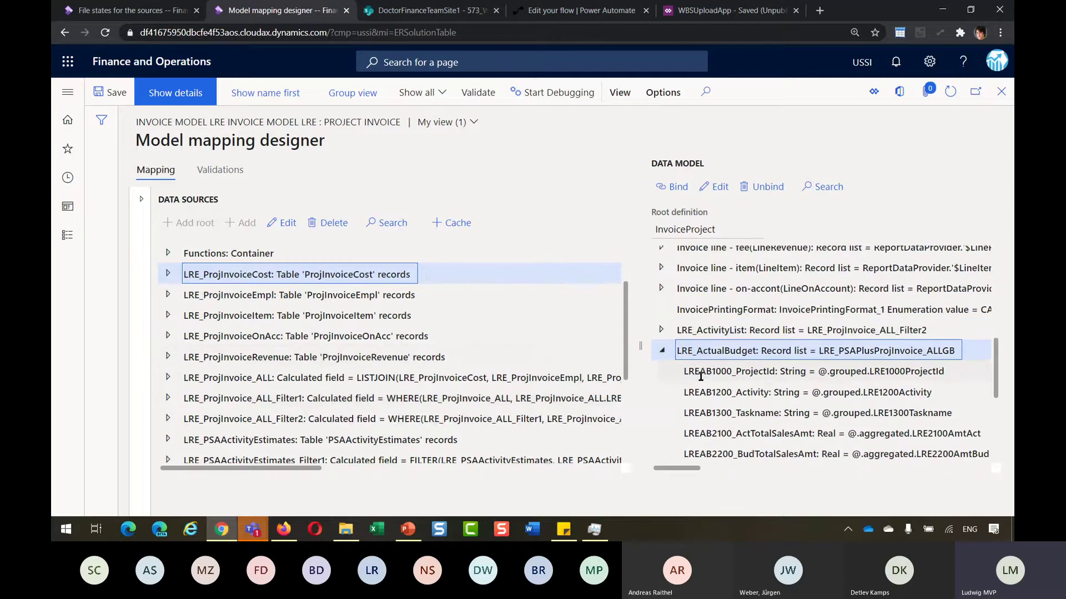
{"action": "scroll", "coordinate": [378, 353], "scroll_direction": "down", "scroll_amount": 1}
{"action": "scroll", "coordinate": [378, 353], "scroll_direction": "down", "scroll_amount": 1}
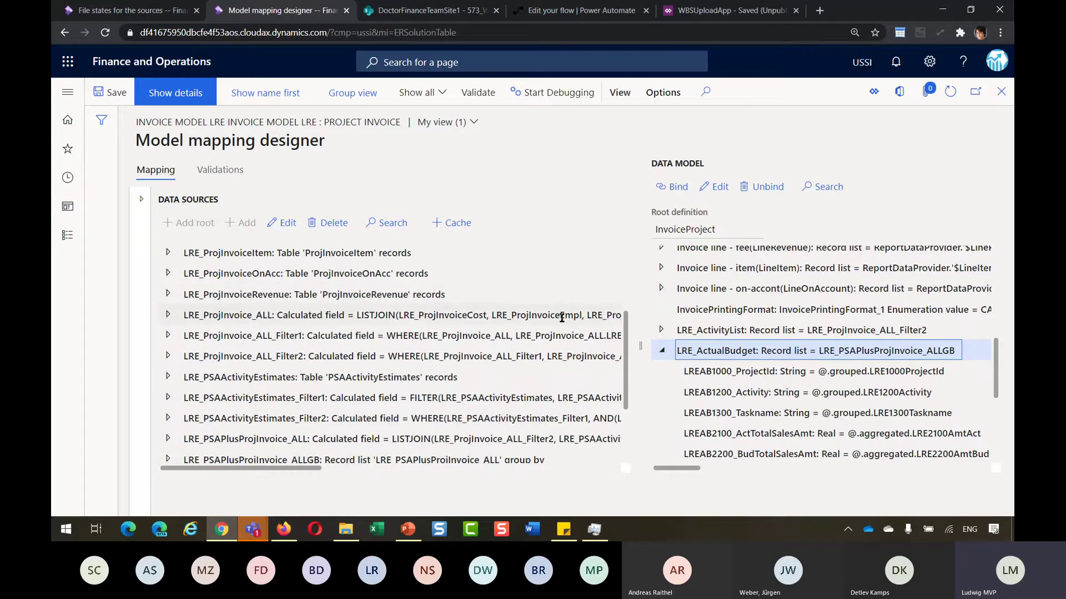
{"action": "left_click", "coordinate": [1001, 97]}
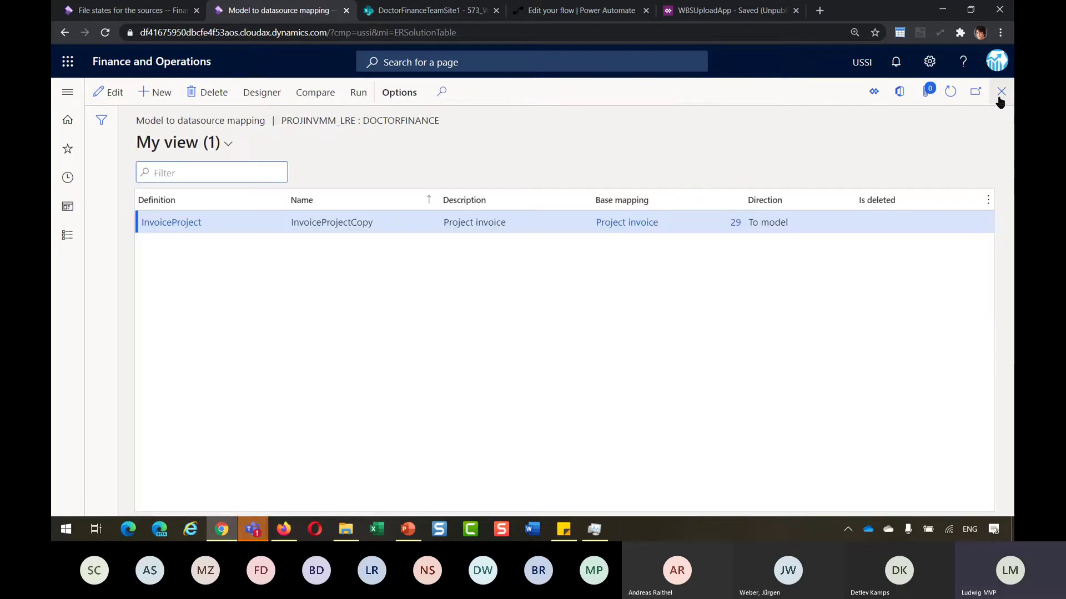
{"action": "left_click", "coordinate": [1000, 98]}
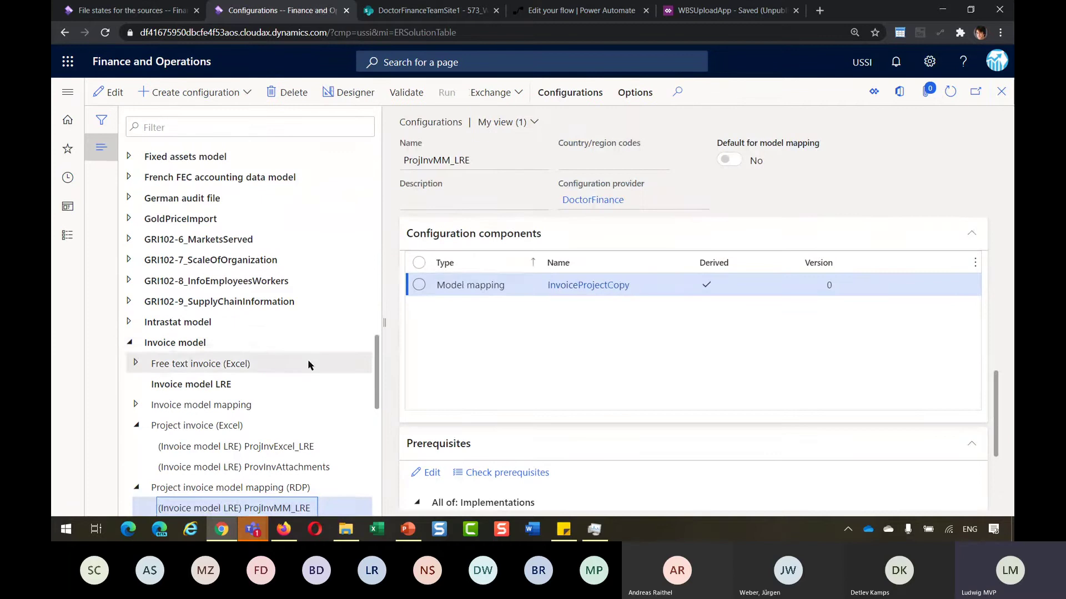
Compare the base Project invoice (Excel) configuration with its derived format ProjInvExcel_LRE, leaving the derived format selected.
{"action": "scroll", "coordinate": [310, 363], "scroll_direction": "down", "scroll_amount": 1}
{"action": "scroll", "coordinate": [309, 365], "scroll_direction": "down", "scroll_amount": 1}
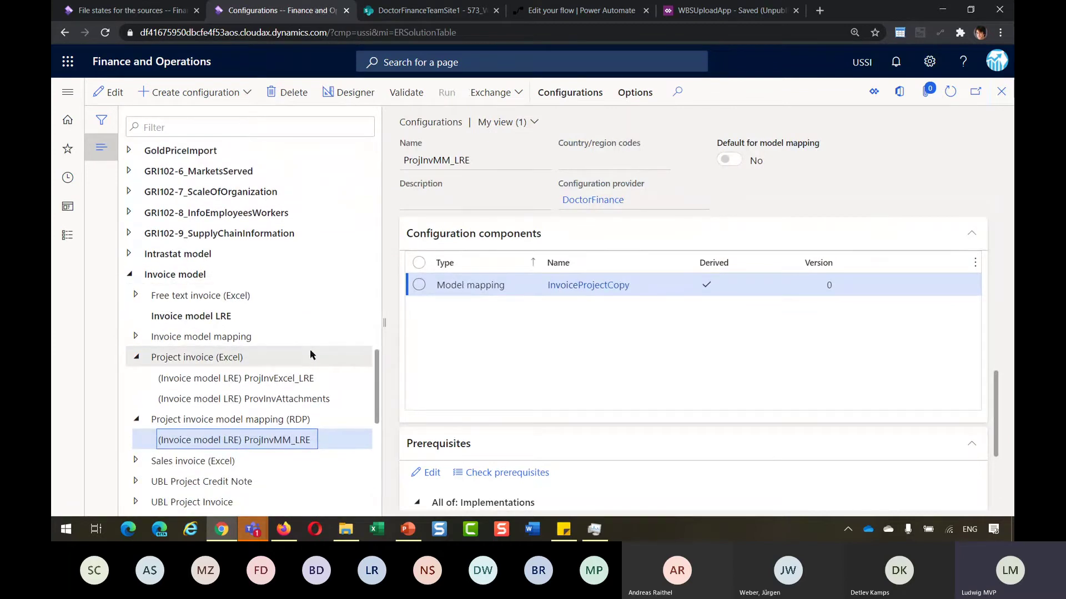
{"action": "left_click", "coordinate": [283, 380]}
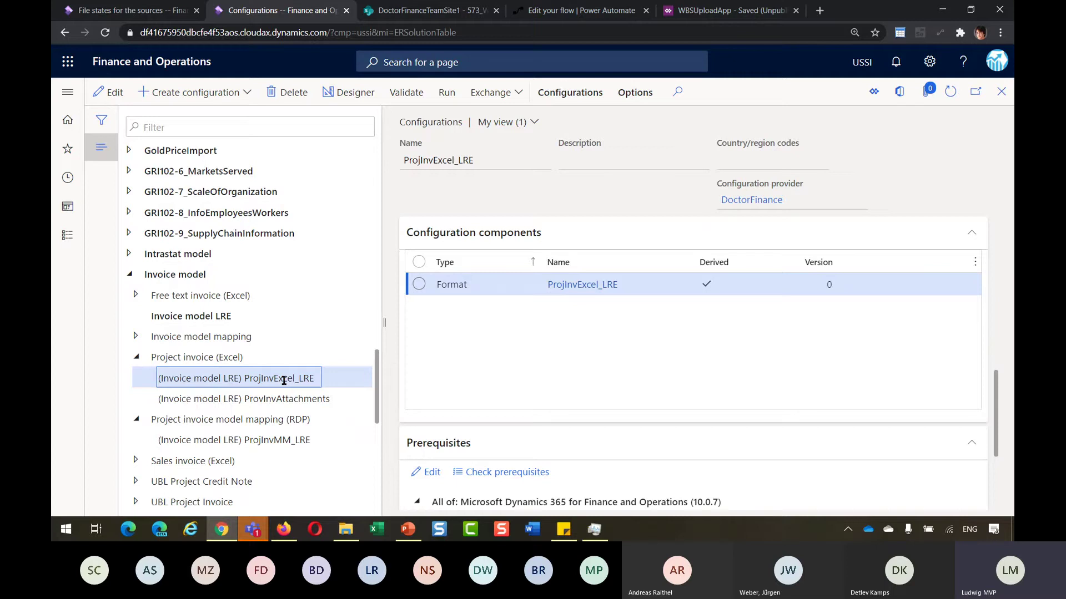
{"action": "left_click", "coordinate": [204, 359]}
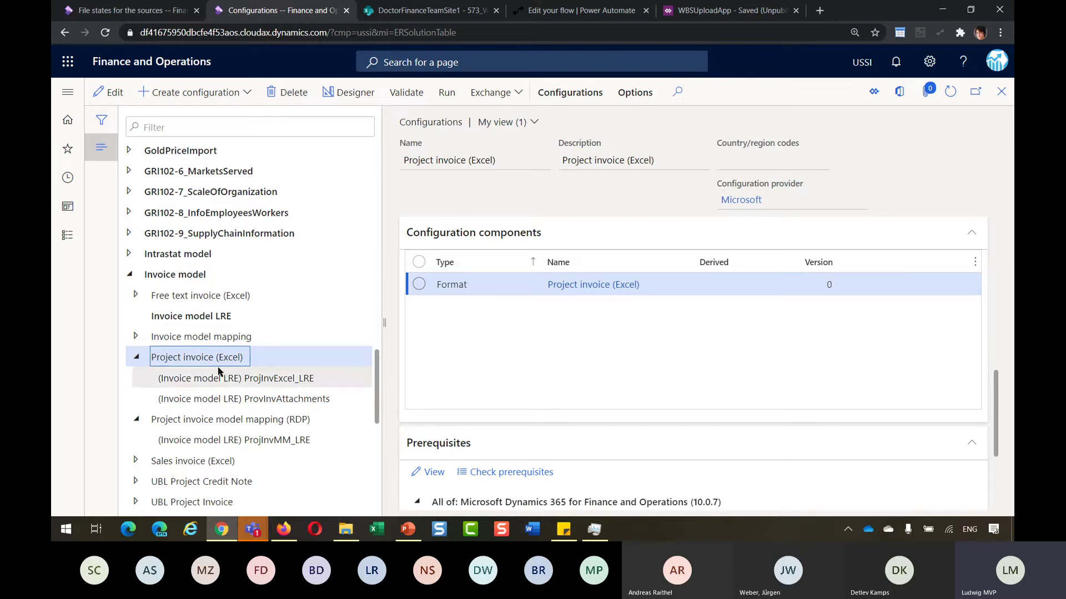
{"action": "left_click", "coordinate": [221, 374]}
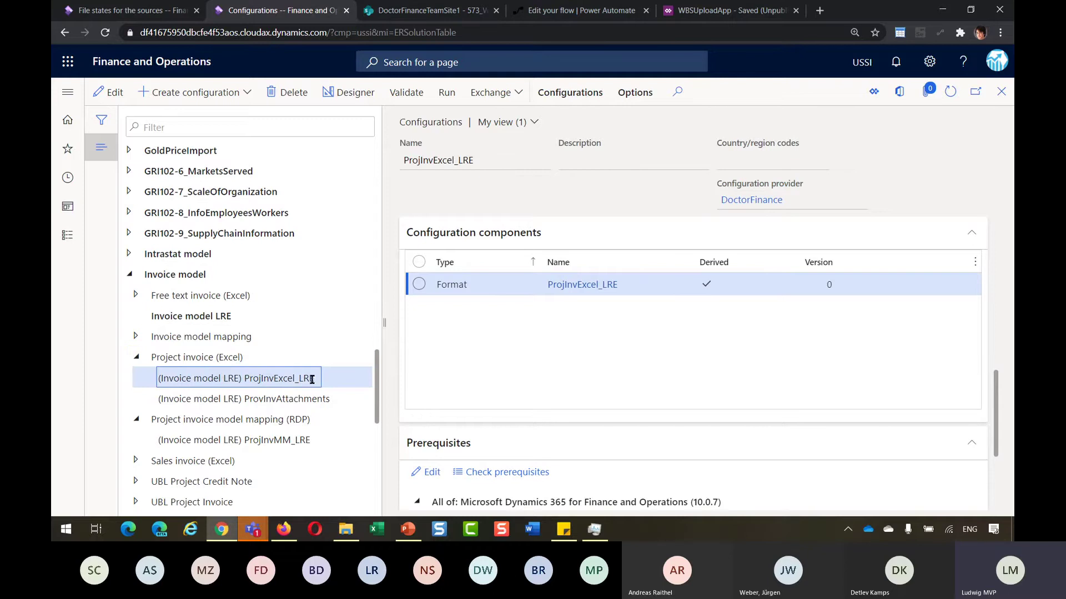
Open ProjInvExcel_LRE in the format designer and expand the Project invoice (Excel) root, its Invoice sheet and the Table1 range.
{"action": "left_click", "coordinate": [349, 98]}
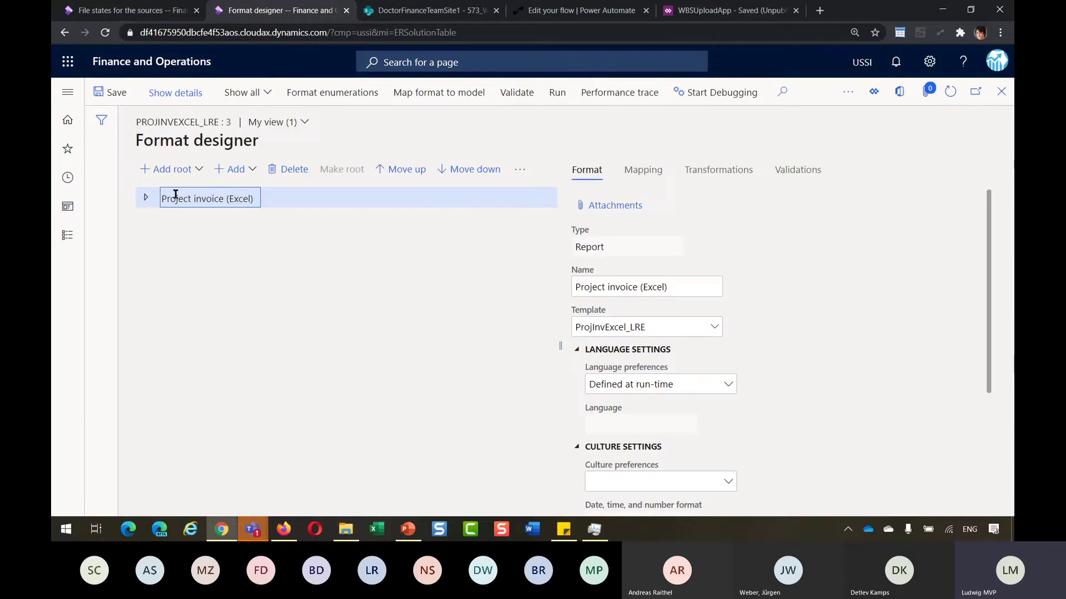
{"action": "left_click", "coordinate": [146, 198]}
{"action": "left_click", "coordinate": [152, 220]}
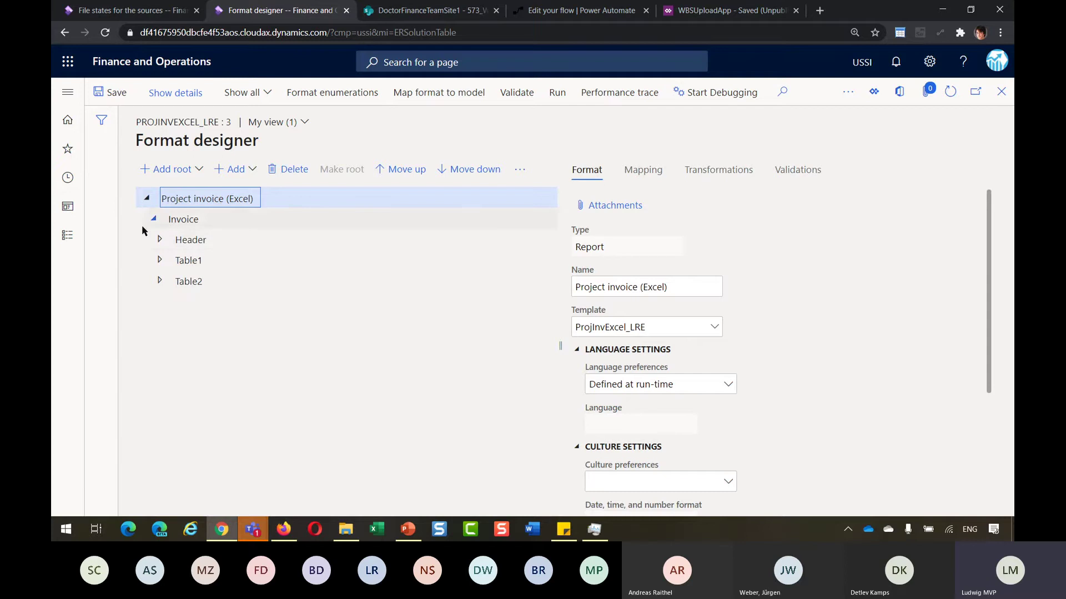
{"action": "left_click", "coordinate": [159, 261]}
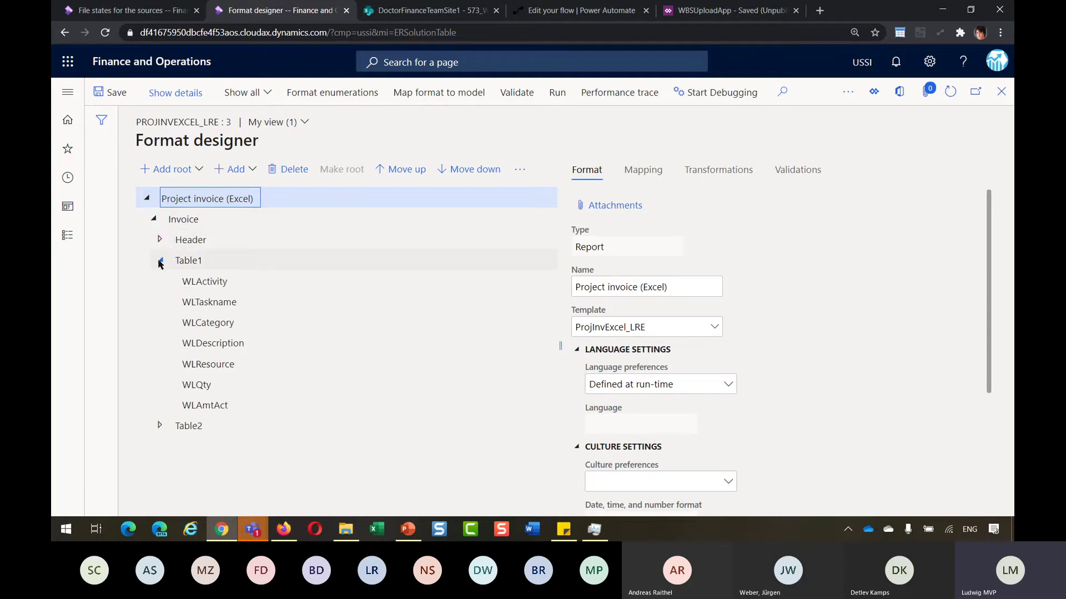
Show the format's attachments and open its Excel template Project invoice (L2).xlsx.
{"action": "left_click", "coordinate": [846, 99]}
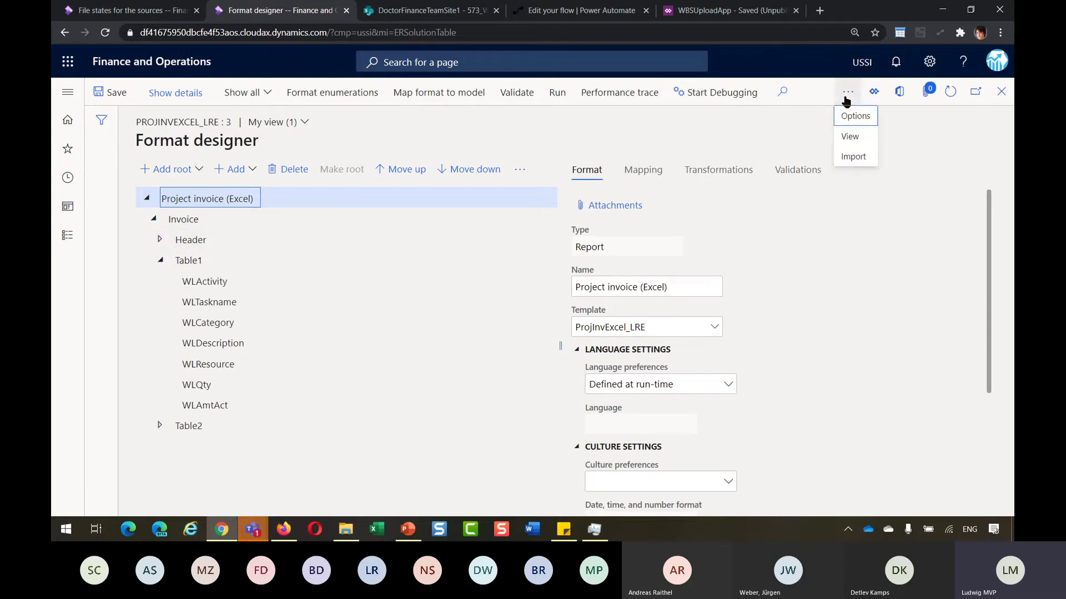
{"action": "left_click", "coordinate": [851, 142]}
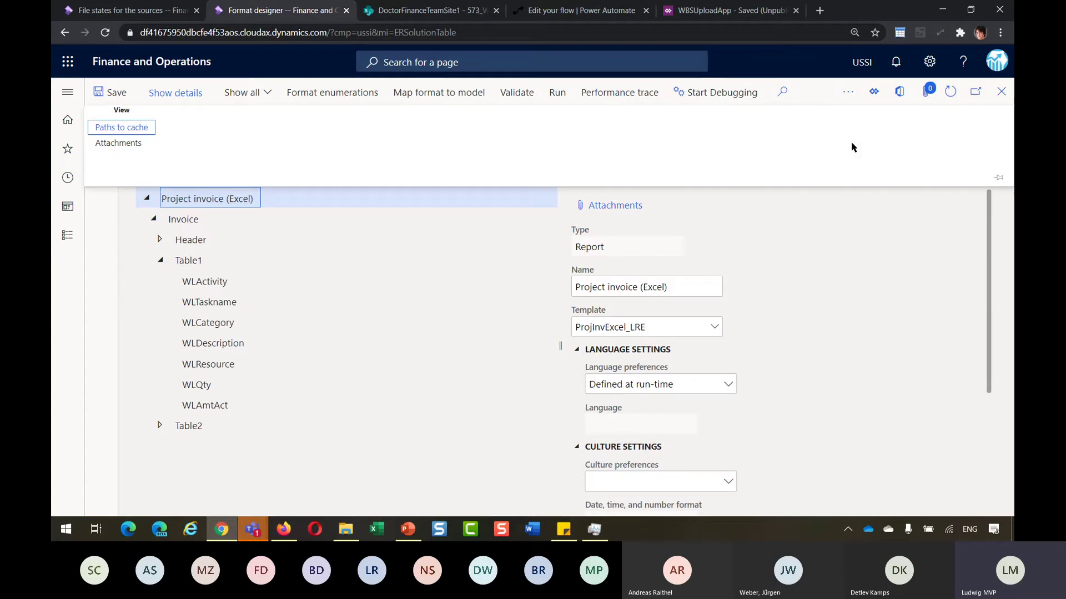
{"action": "left_click", "coordinate": [119, 153]}
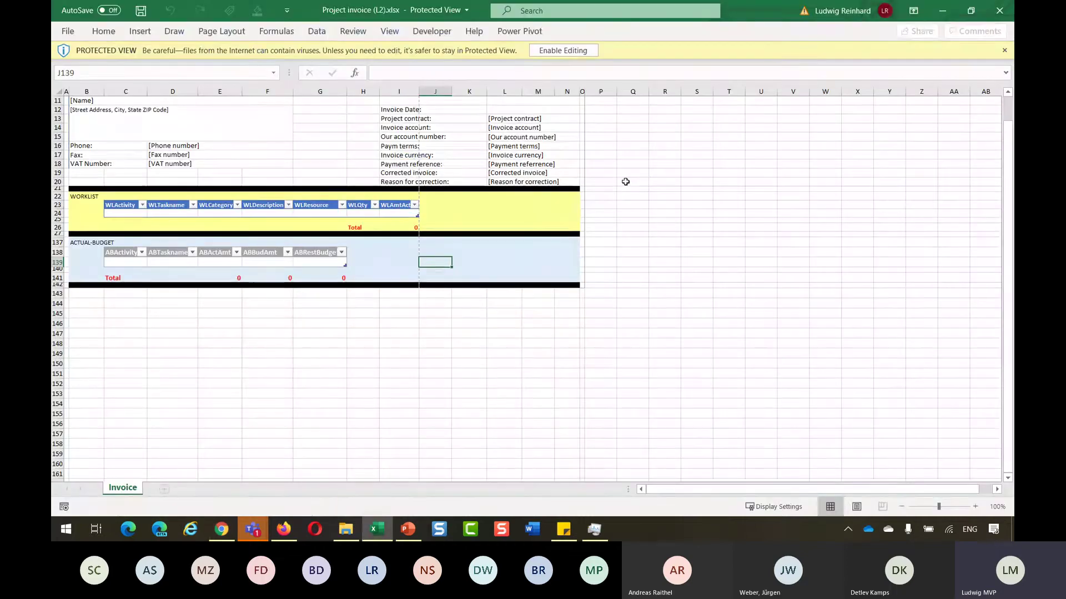
Examine the template's title banner, company and customer information, invoice header fields and WORKLIST section at an enlarged view.
{"action": "left_click", "coordinate": [626, 181]}
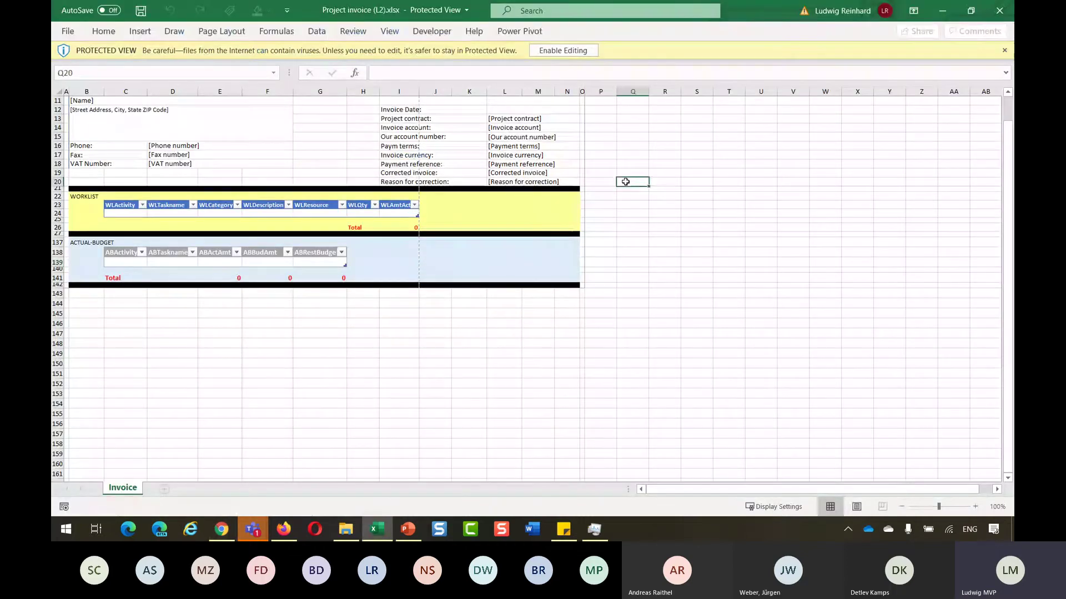
{"action": "left_click", "coordinate": [975, 507]}
{"action": "left_click", "coordinate": [975, 507]}
{"action": "left_click", "coordinate": [975, 507]}
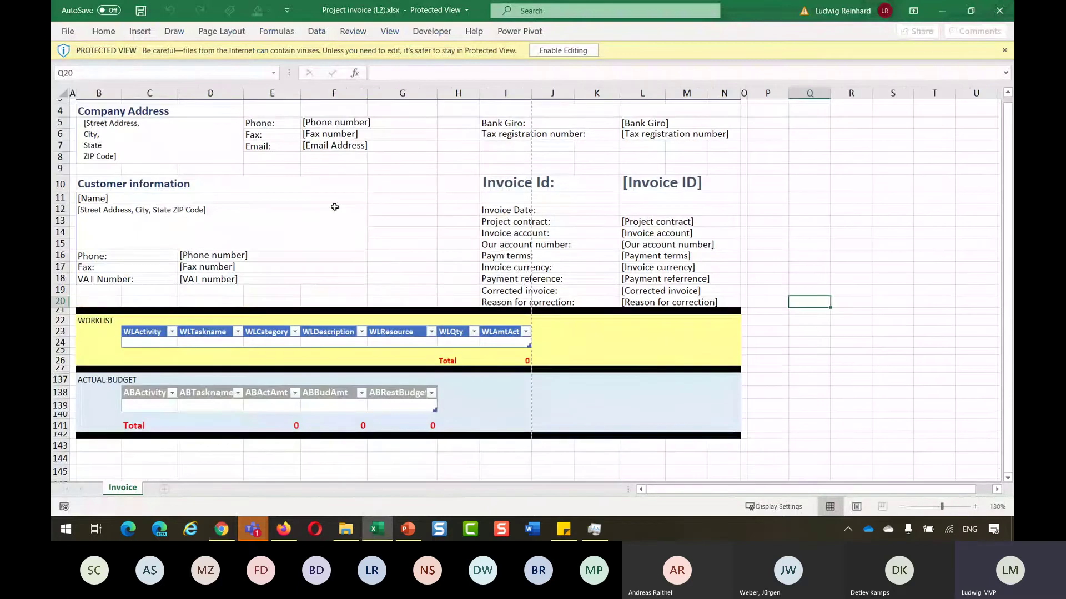
{"action": "left_click", "coordinate": [335, 206]}
{"action": "scroll", "coordinate": [327, 200], "scroll_direction": "up", "scroll_amount": 2}
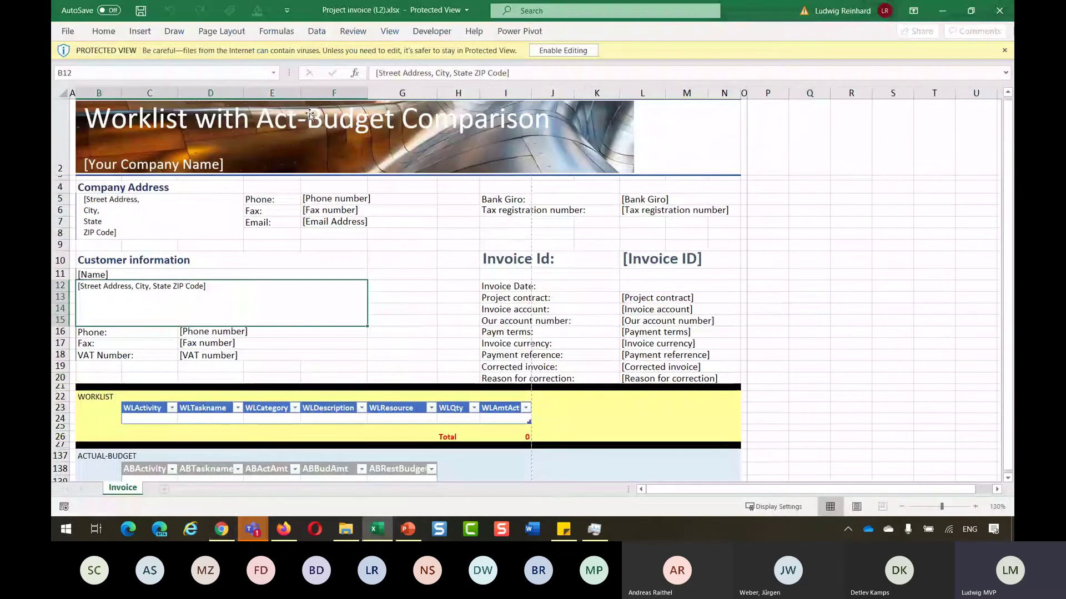
{"action": "scroll", "coordinate": [318, 218], "scroll_direction": "down", "scroll_amount": 2}
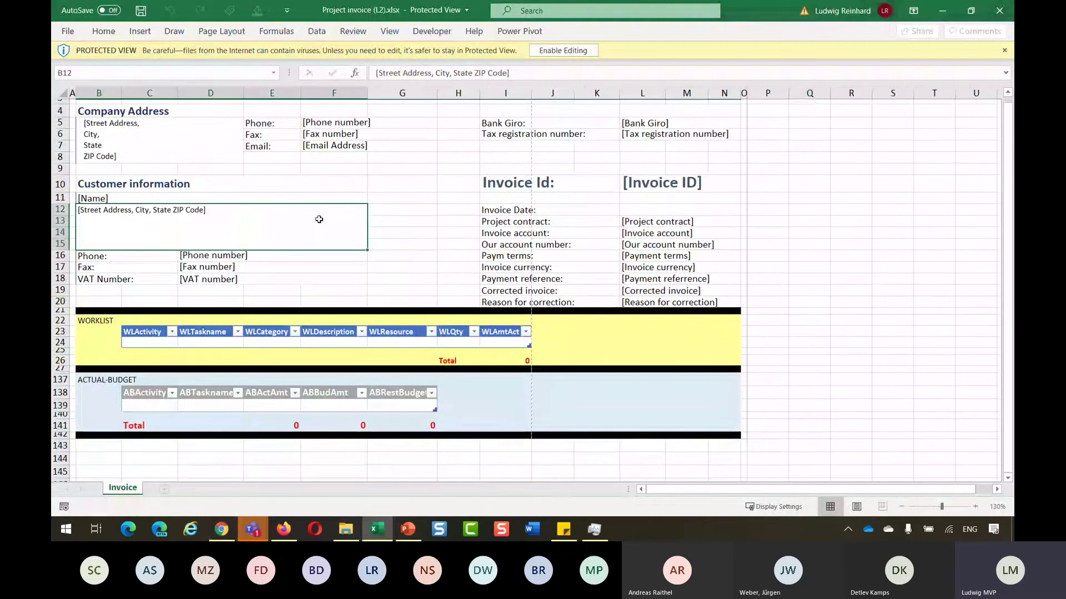
{"action": "scroll", "coordinate": [319, 219], "scroll_direction": "down", "scroll_amount": 1}
{"action": "left_click", "coordinate": [97, 294]}
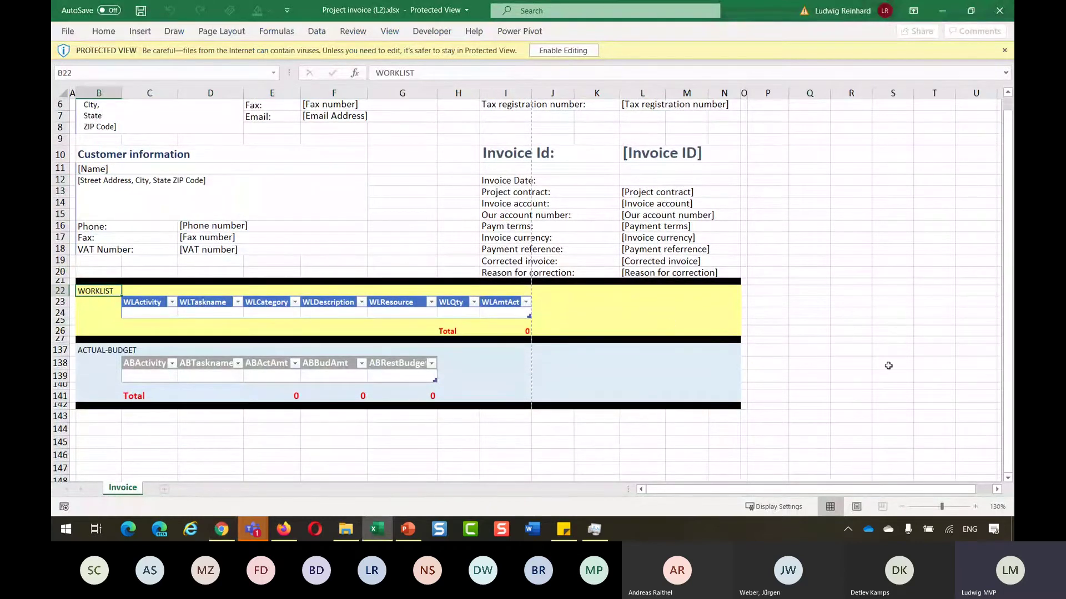
{"action": "left_click", "coordinate": [975, 507]}
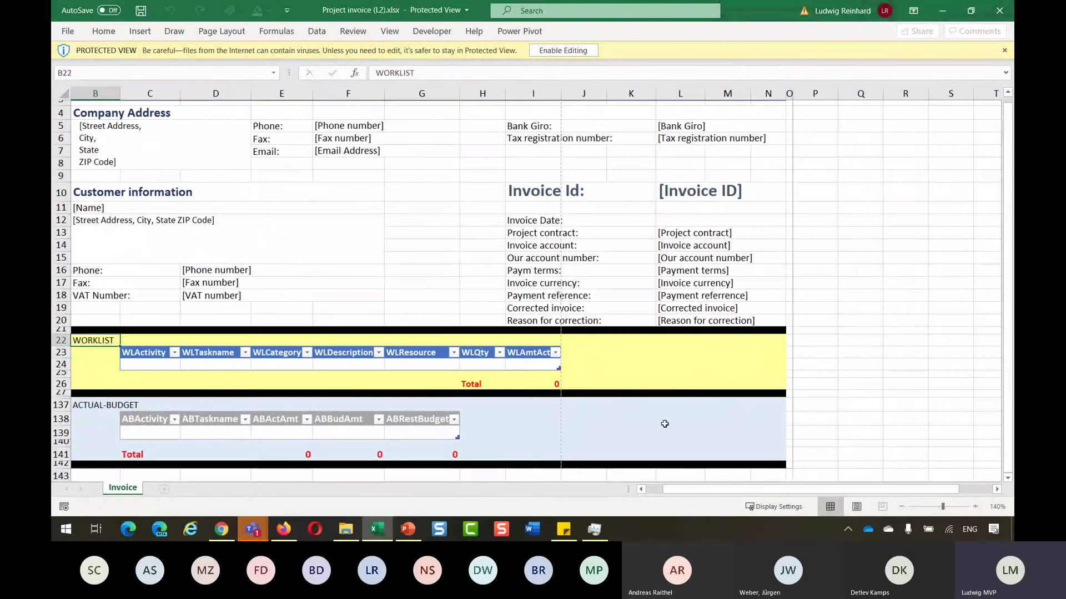
Examine the WORKLIST table's columns from WLActivity to WLAmtAct and the ACTUAL-BUDGET table's columns from ABActivity to ABRestBudget.
{"action": "left_click", "coordinate": [154, 353]}
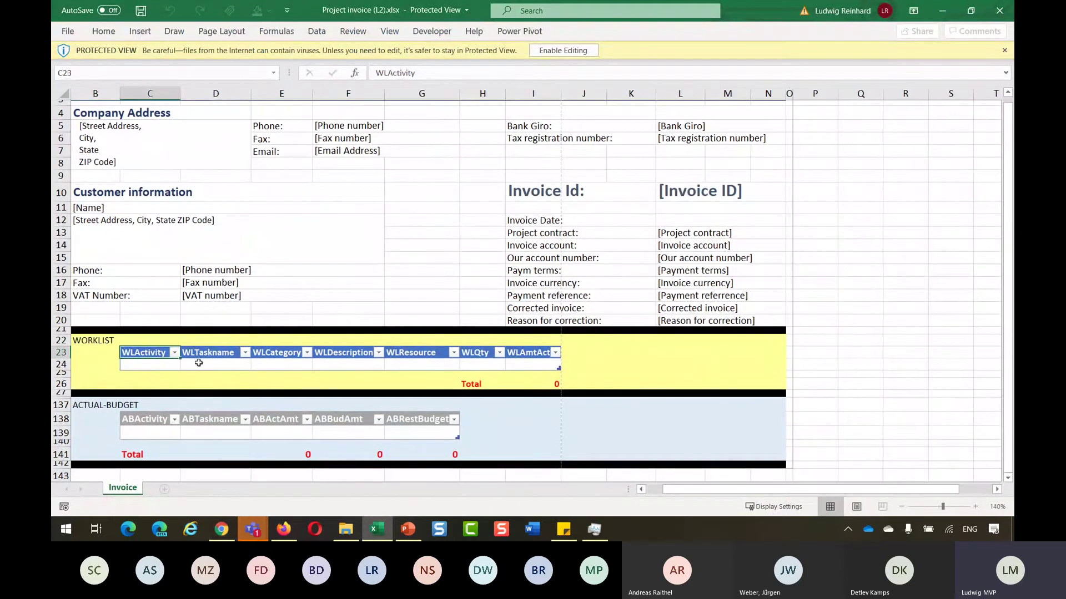
{"action": "key", "text": "Right"}
{"action": "key", "text": "Right"}
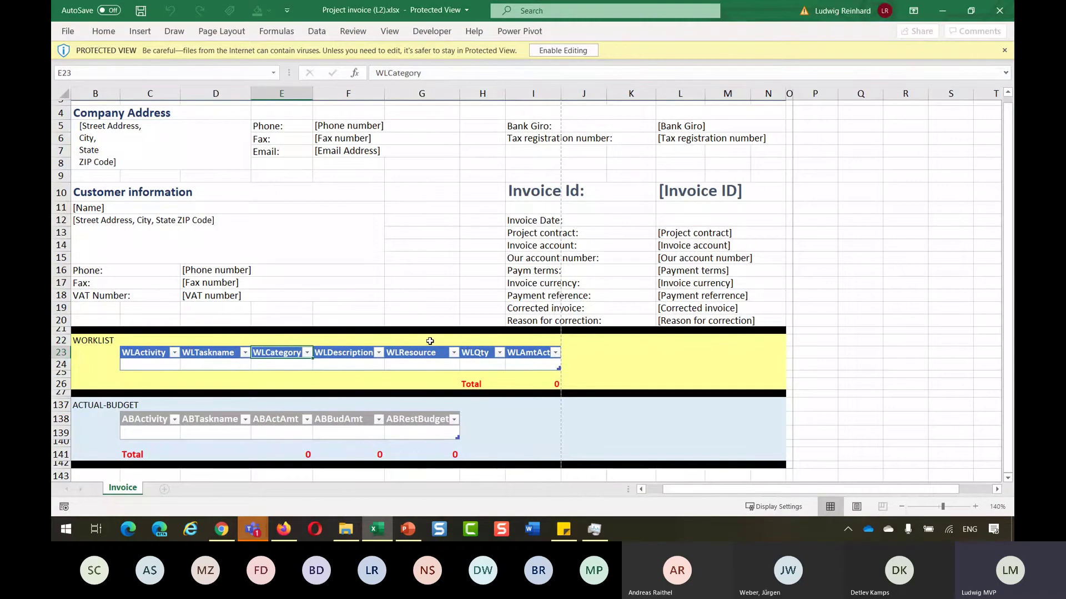
{"action": "left_click", "coordinate": [528, 355]}
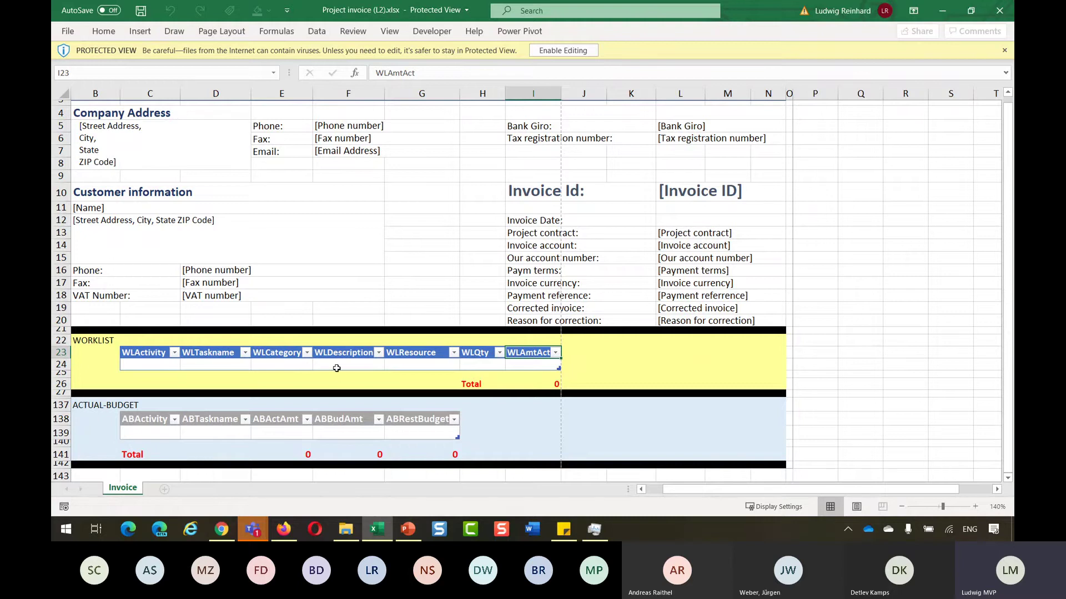
{"action": "left_click", "coordinate": [137, 425]}
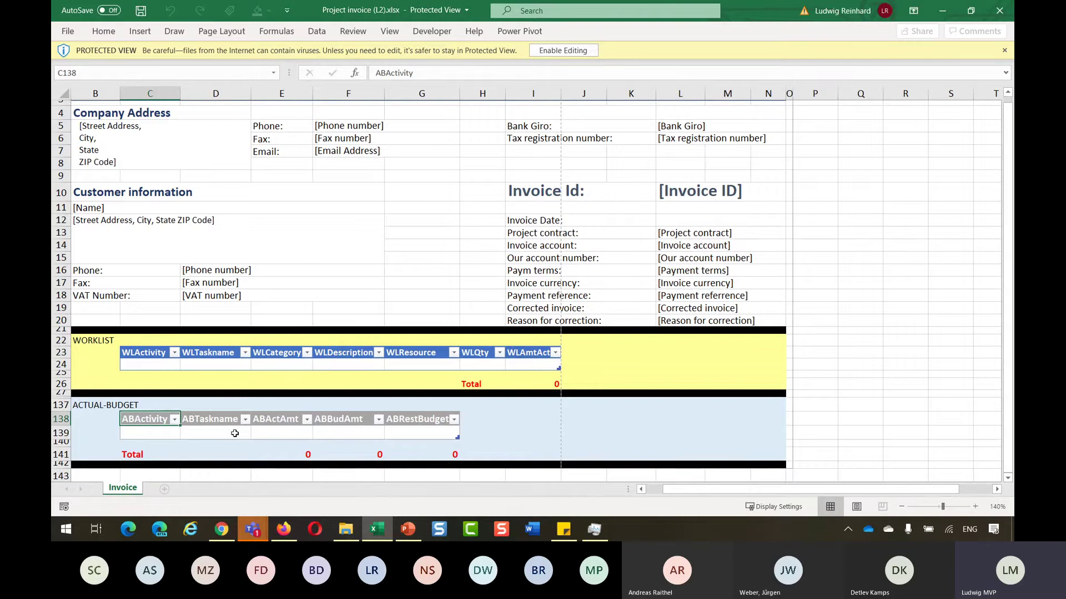
{"action": "left_click", "coordinate": [275, 432]}
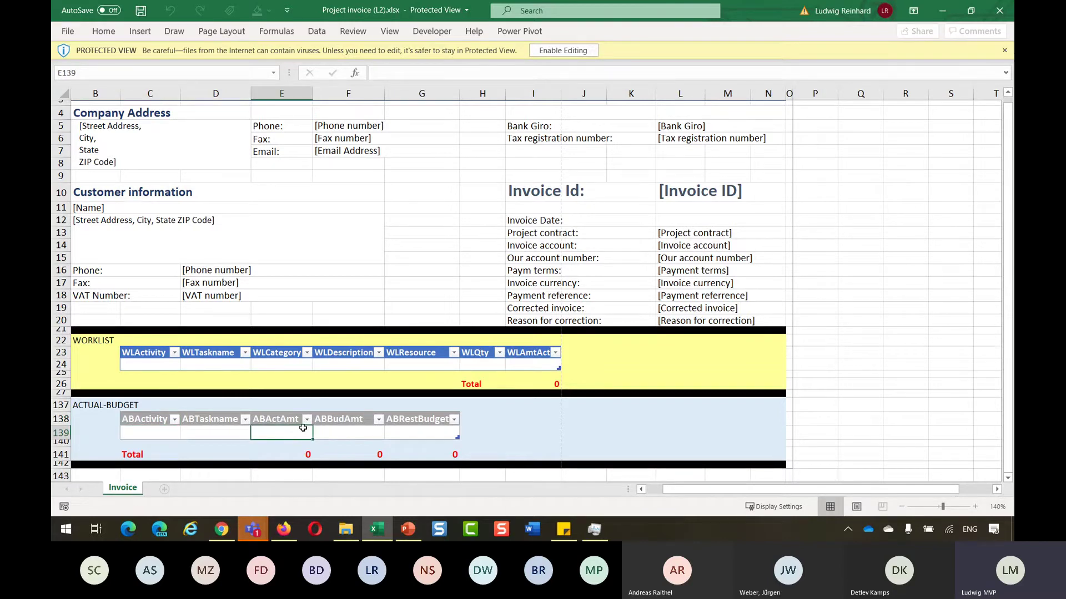
{"action": "left_click", "coordinate": [338, 430]}
{"action": "left_click", "coordinate": [411, 433]}
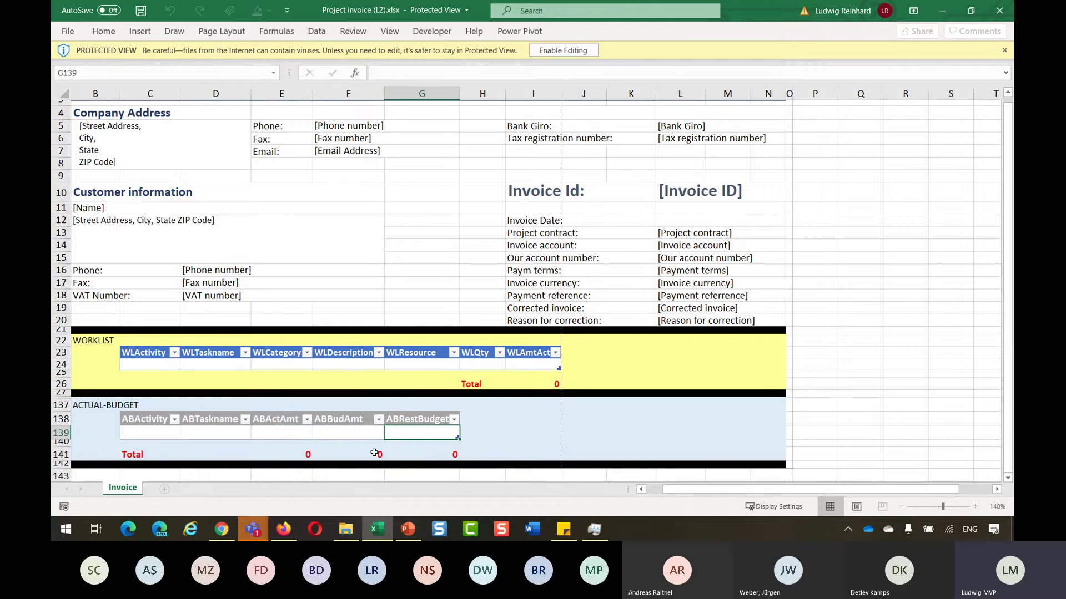
Close the Excel template, the attachments page and the format designer, and select the derived ProvInvAttachments format in the configuration tree.
{"action": "left_click", "coordinate": [999, 10]}
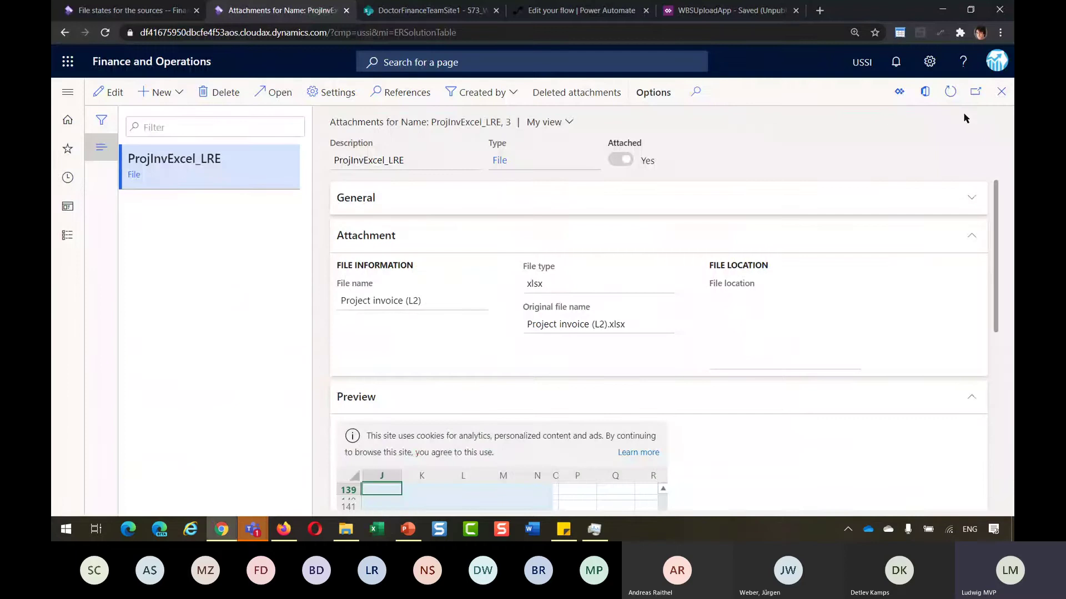
{"action": "left_click", "coordinate": [1000, 93]}
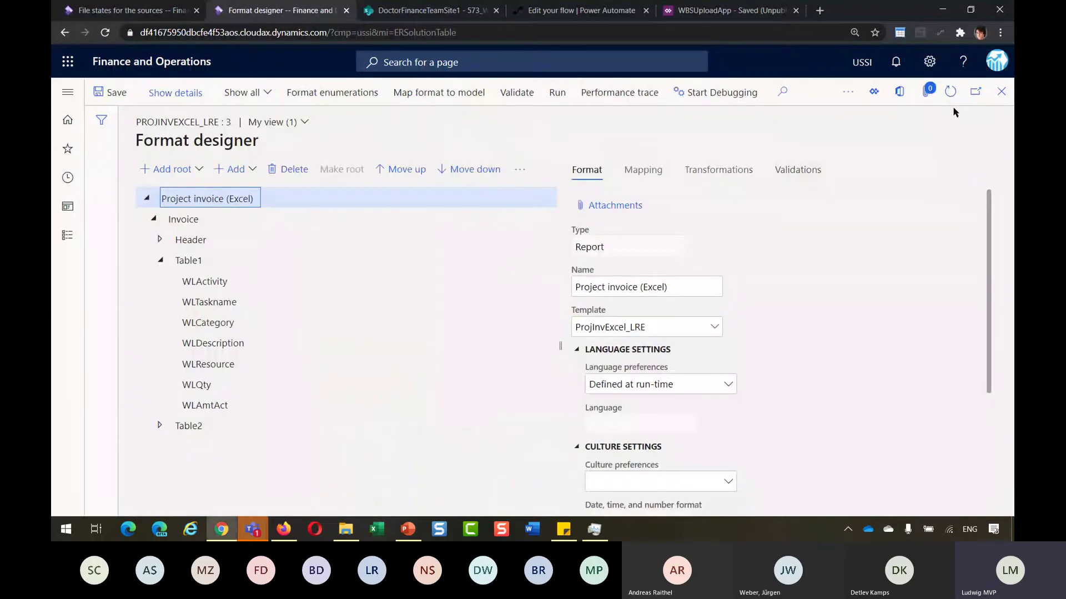
{"action": "left_click", "coordinate": [1000, 94]}
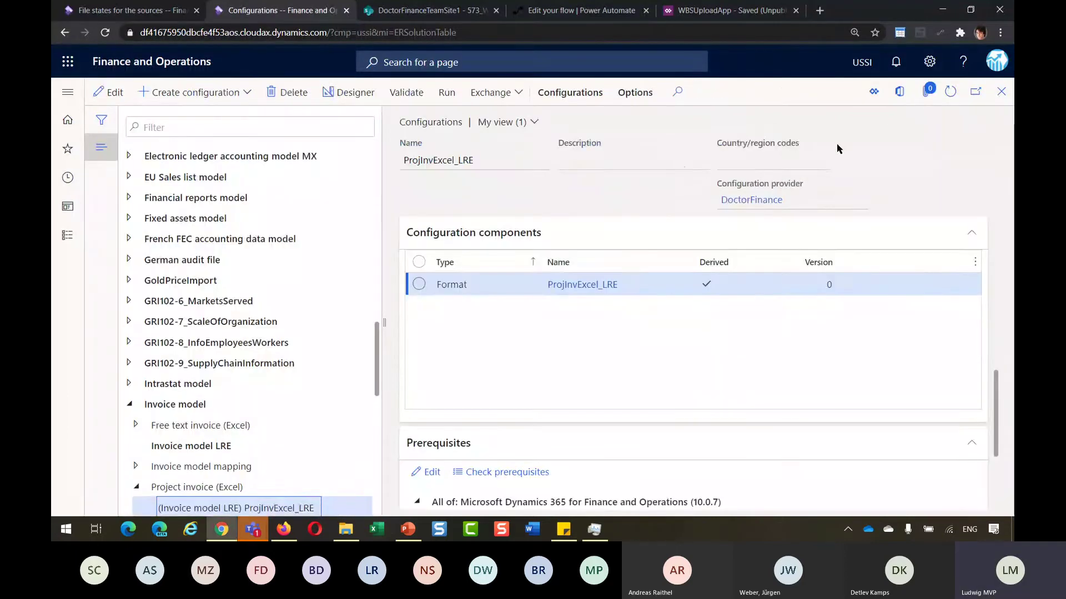
{"action": "scroll", "coordinate": [274, 341], "scroll_direction": "down", "scroll_amount": 1}
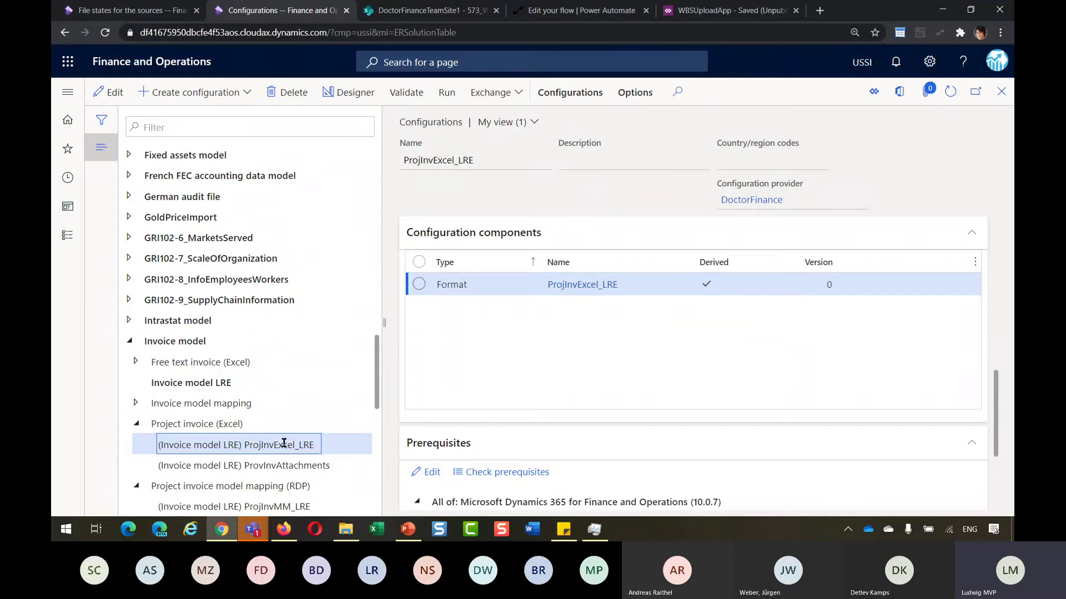
{"action": "left_click", "coordinate": [274, 466]}
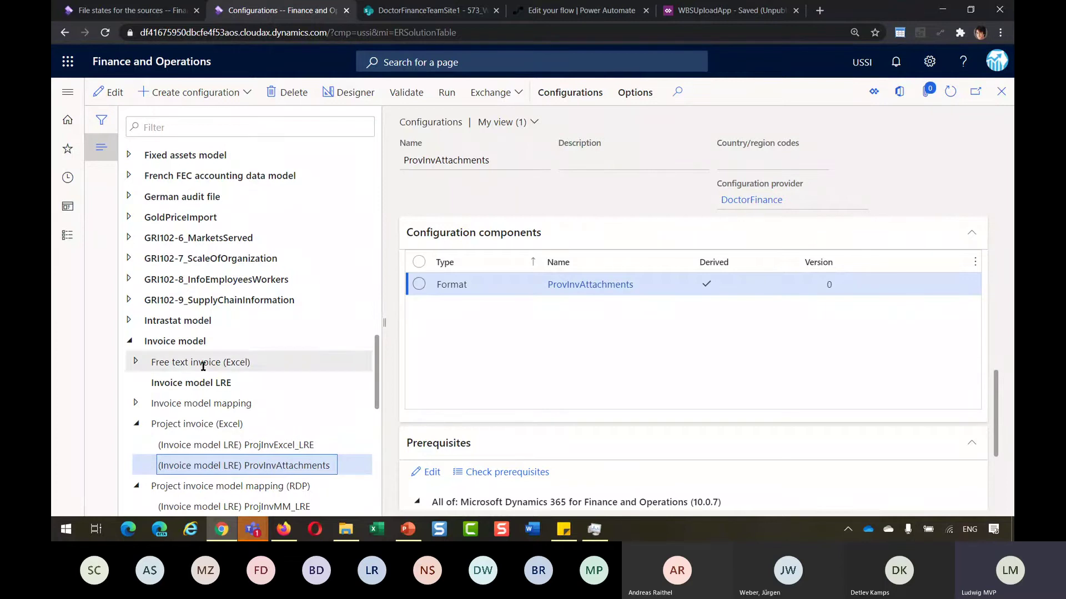
Open the Form setup page of Project management and accounting and go to its print management setup.
{"action": "left_click", "coordinate": [67, 240]}
{"action": "scroll", "coordinate": [97, 320], "scroll_direction": "down", "scroll_amount": 5}
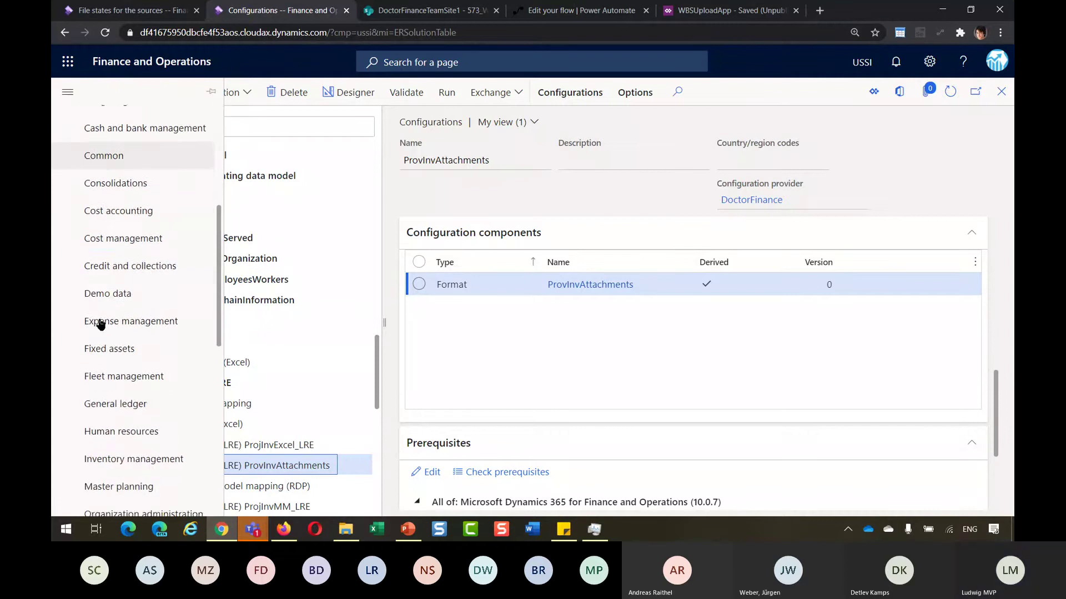
{"action": "scroll", "coordinate": [100, 324], "scroll_direction": "down", "scroll_amount": 4}
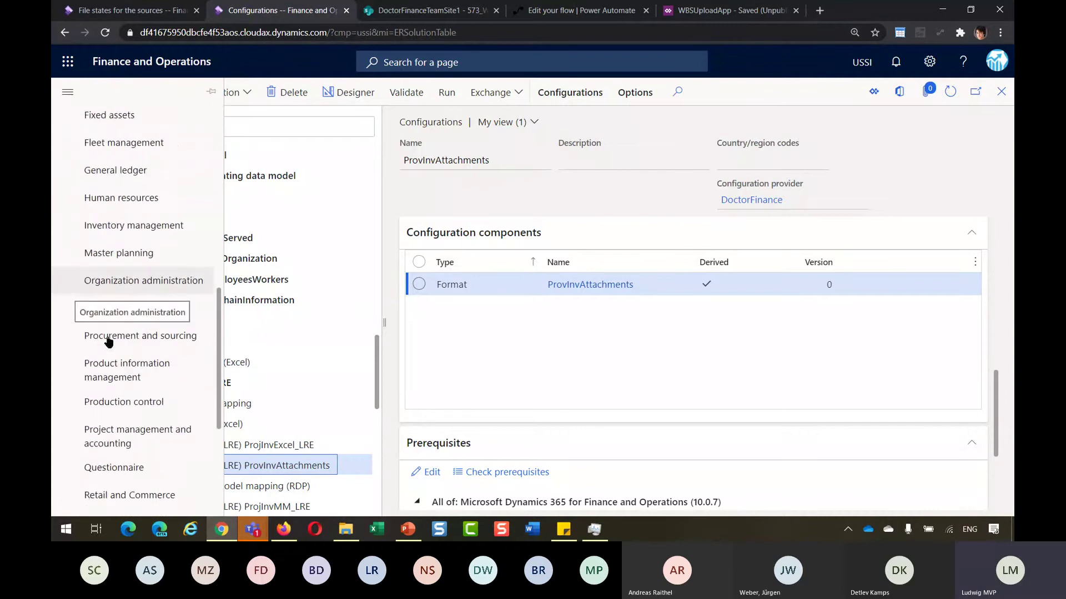
{"action": "left_click", "coordinate": [136, 438]}
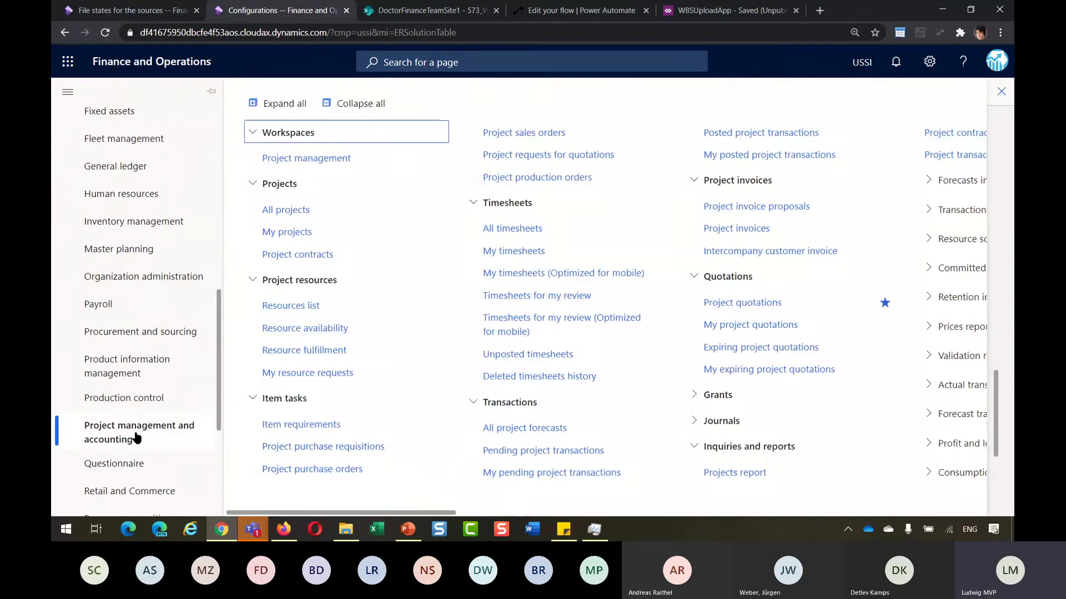
{"action": "scroll", "coordinate": [436, 431], "scroll_direction": "right", "scroll_amount": 10}
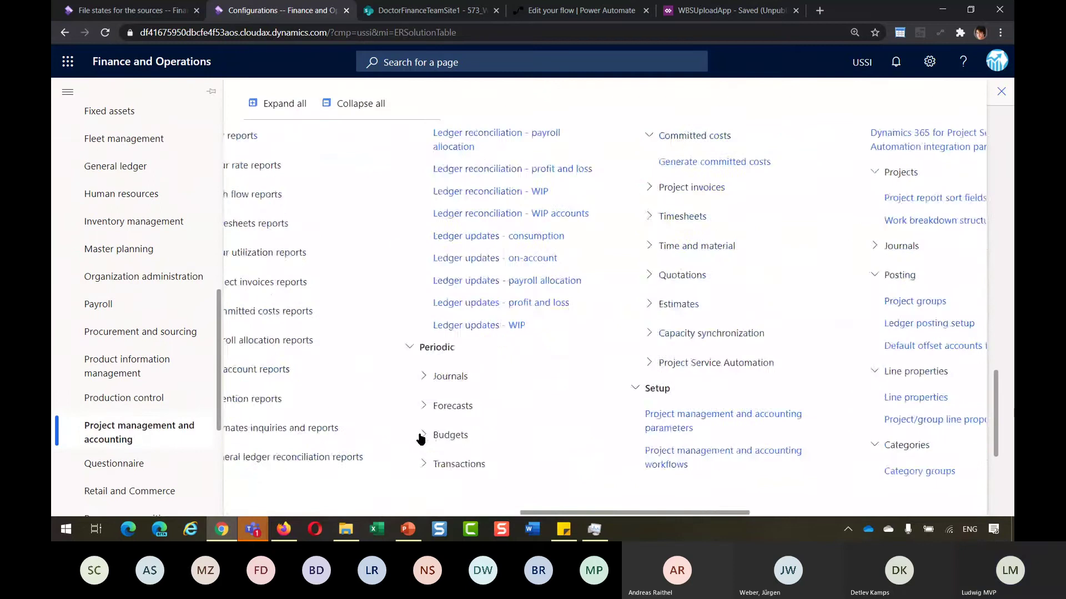
{"action": "scroll", "coordinate": [414, 435], "scroll_direction": "right", "scroll_amount": 8}
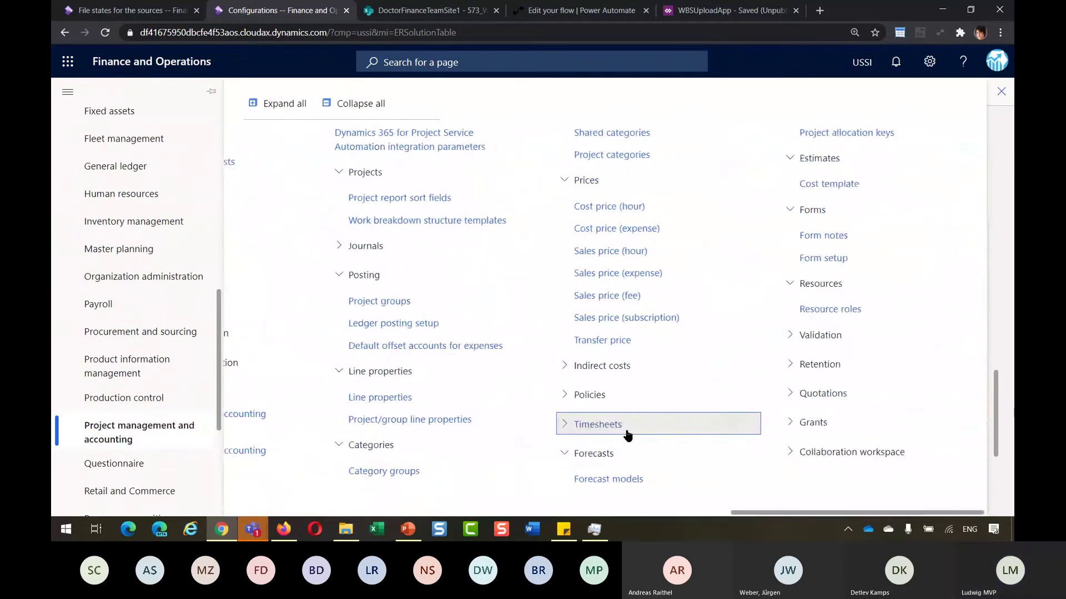
{"action": "left_click", "coordinate": [808, 260]}
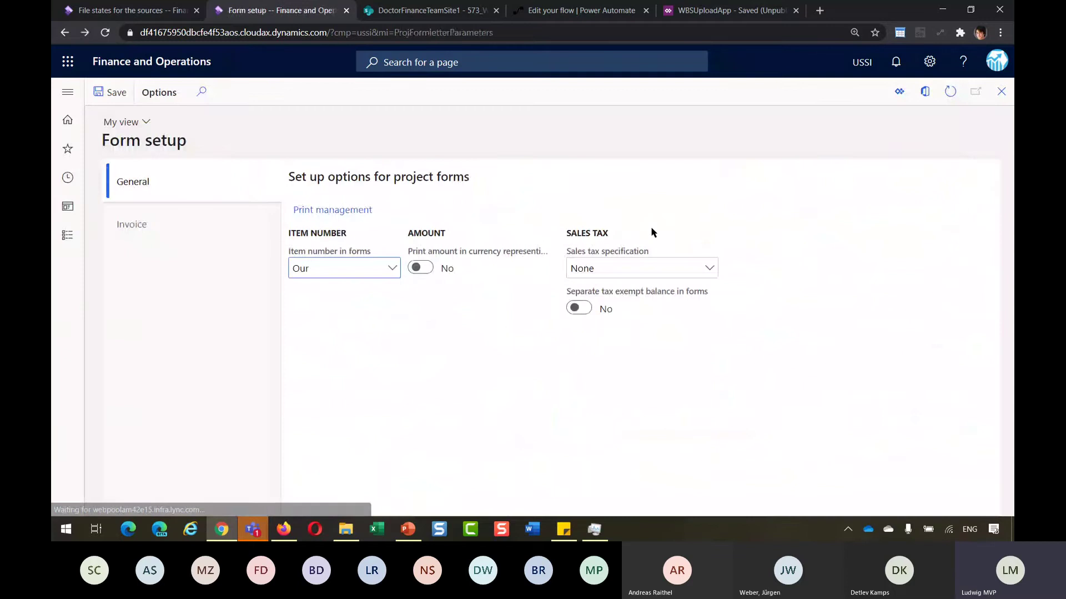
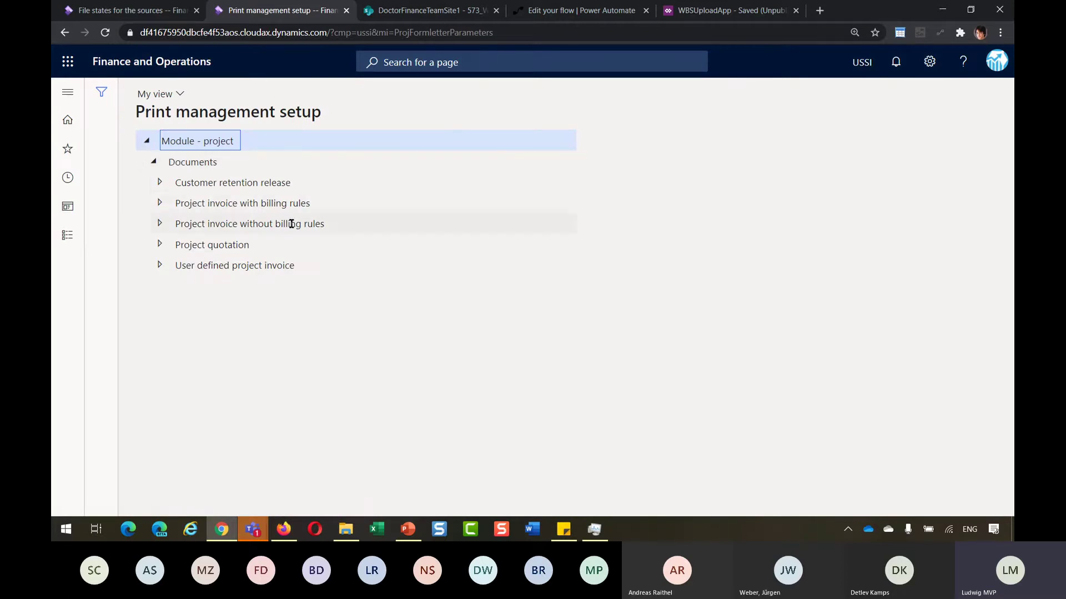
Examine the print settings of Original, Copy - WorkitemlistwithABComparison and Copy - Att under Project invoice without billing rules.
{"action": "left_click", "coordinate": [161, 224]}
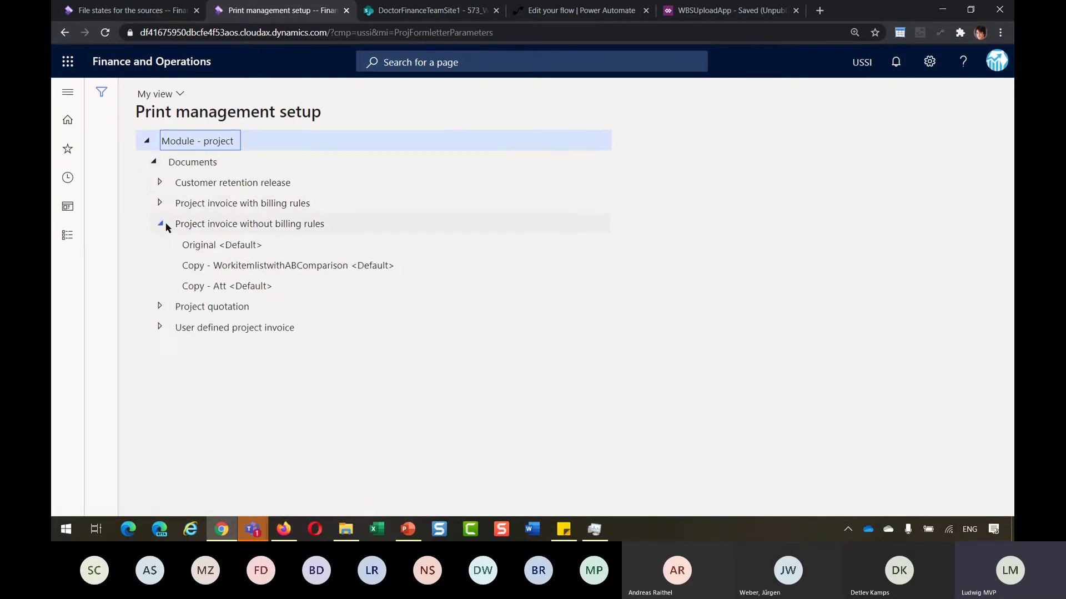
{"action": "left_click", "coordinate": [216, 225]}
{"action": "left_click", "coordinate": [227, 244]}
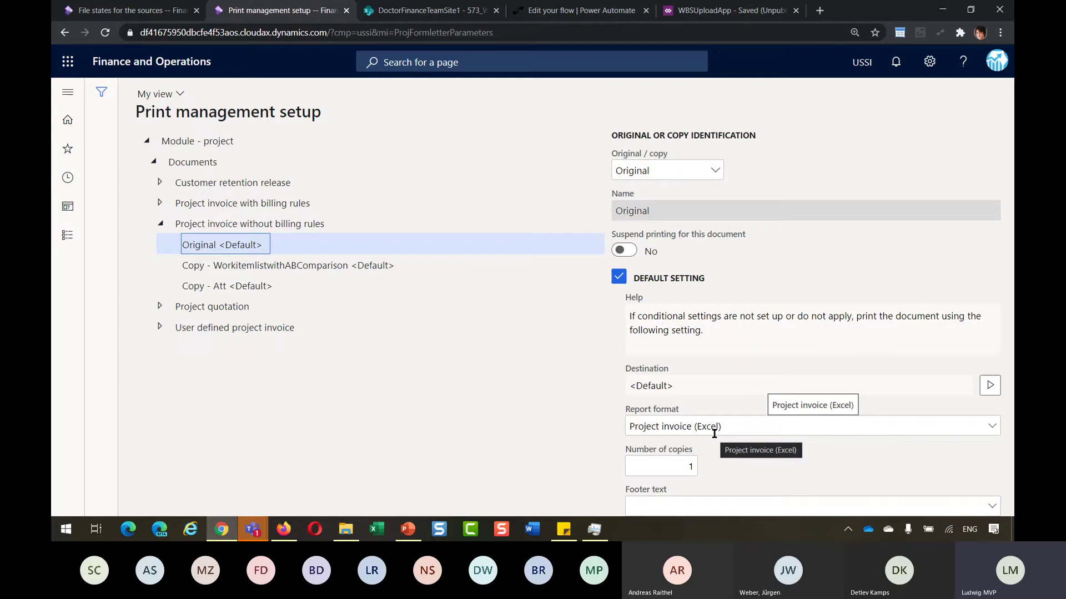
{"action": "left_click", "coordinate": [341, 266]}
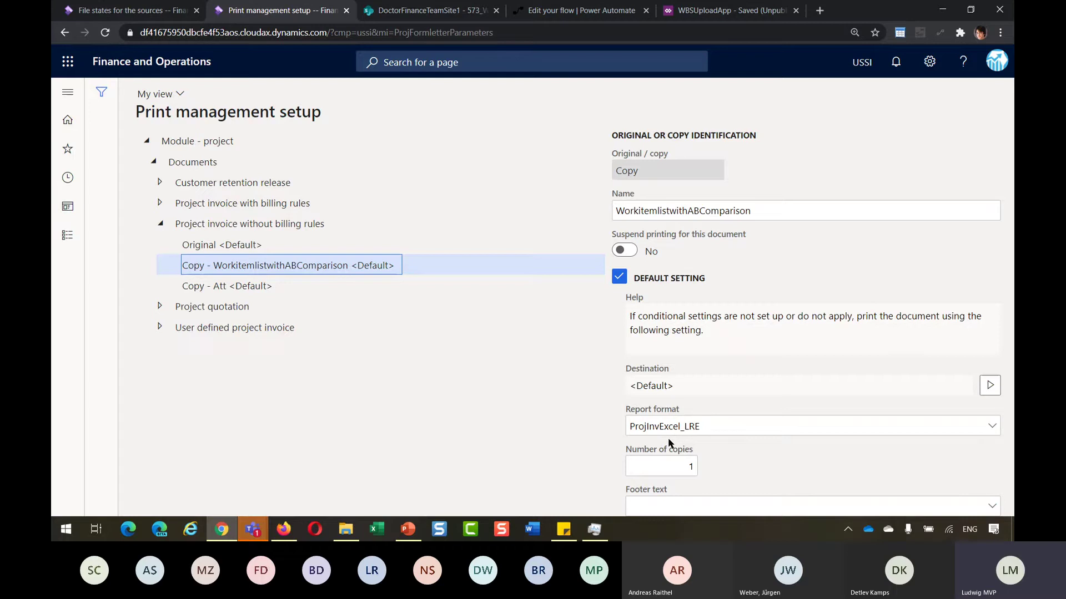
{"action": "left_click", "coordinate": [251, 287]}
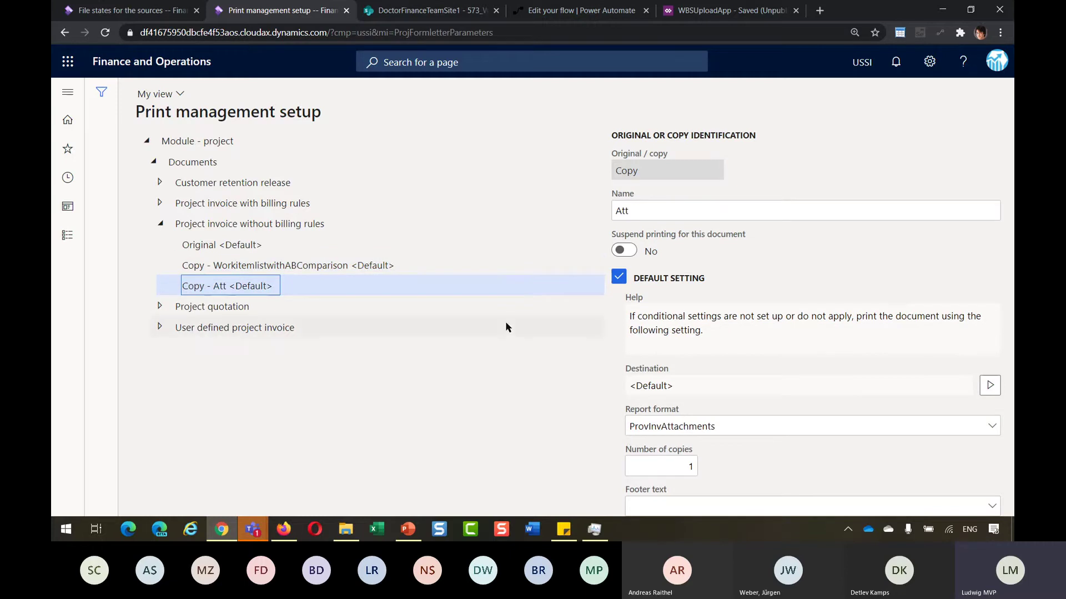
Close the file states and Electronic reporting source pages and open the reporting configurations from Localization configurations.
{"action": "left_click", "coordinate": [152, 13]}
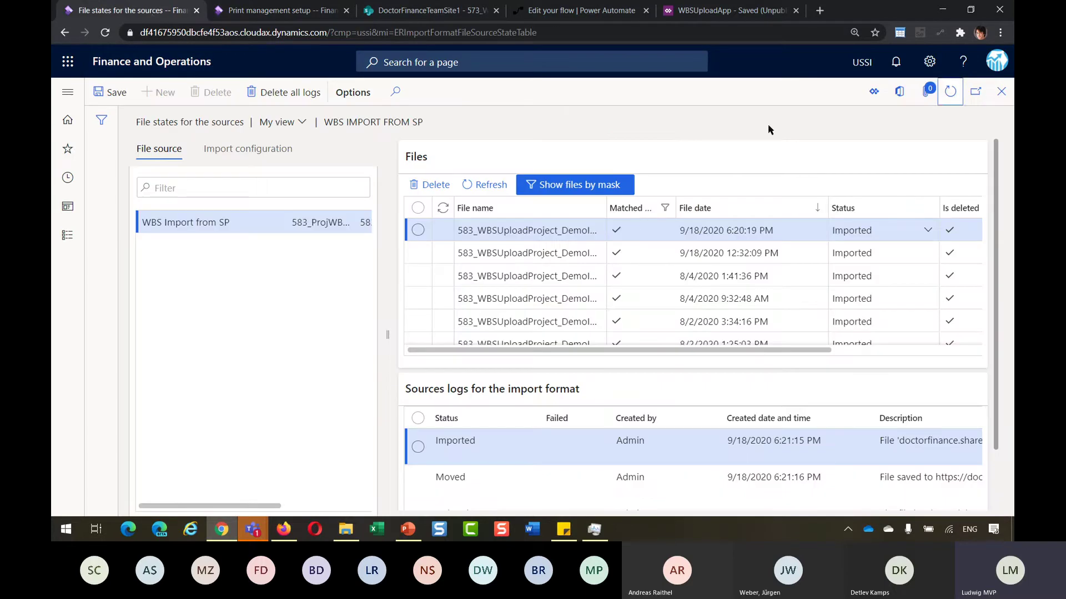
{"action": "left_click", "coordinate": [999, 99]}
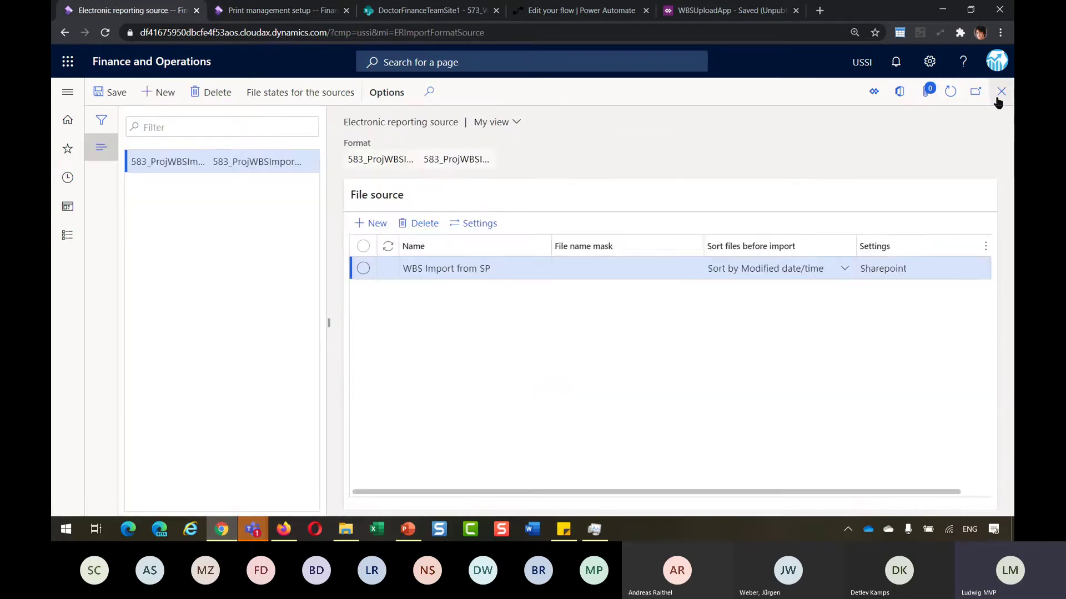
{"action": "left_click", "coordinate": [998, 99]}
{"action": "left_click", "coordinate": [126, 248]}
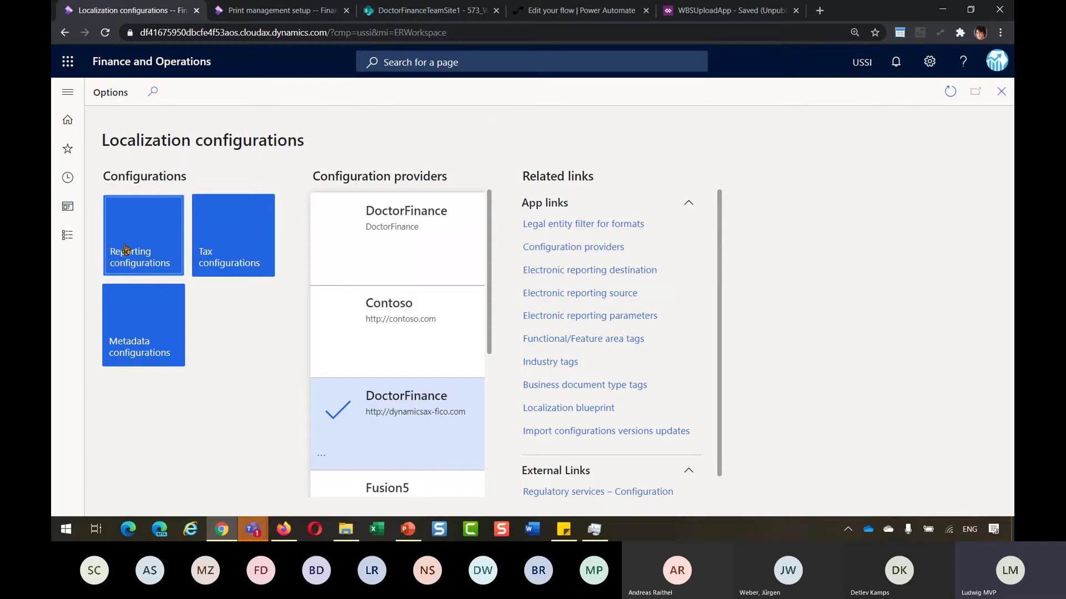
Find ProvInvAttachments under Invoice model's Project invoice (Excel) and open it in the format designer.
{"action": "scroll", "coordinate": [209, 278], "scroll_direction": "down", "scroll_amount": 7}
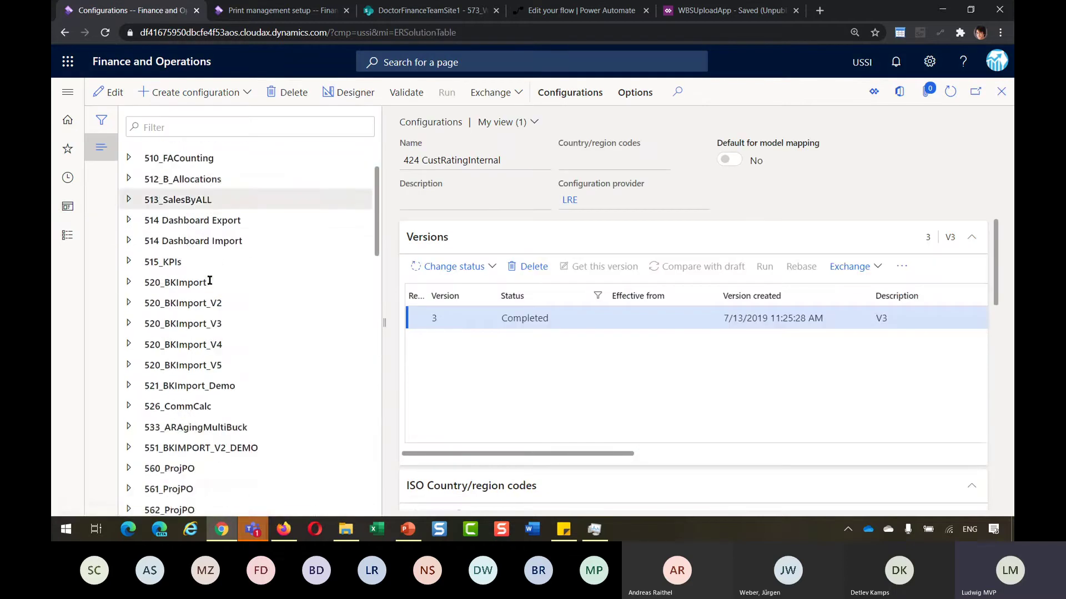
{"action": "scroll", "coordinate": [209, 280], "scroll_direction": "down", "scroll_amount": 2}
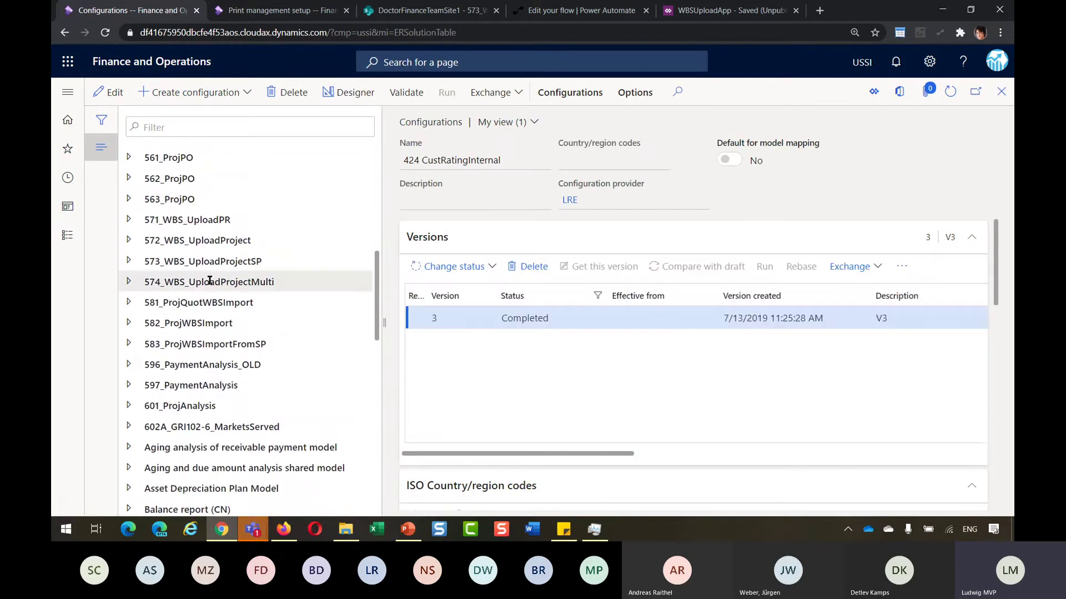
{"action": "scroll", "coordinate": [209, 281], "scroll_direction": "down", "scroll_amount": 13}
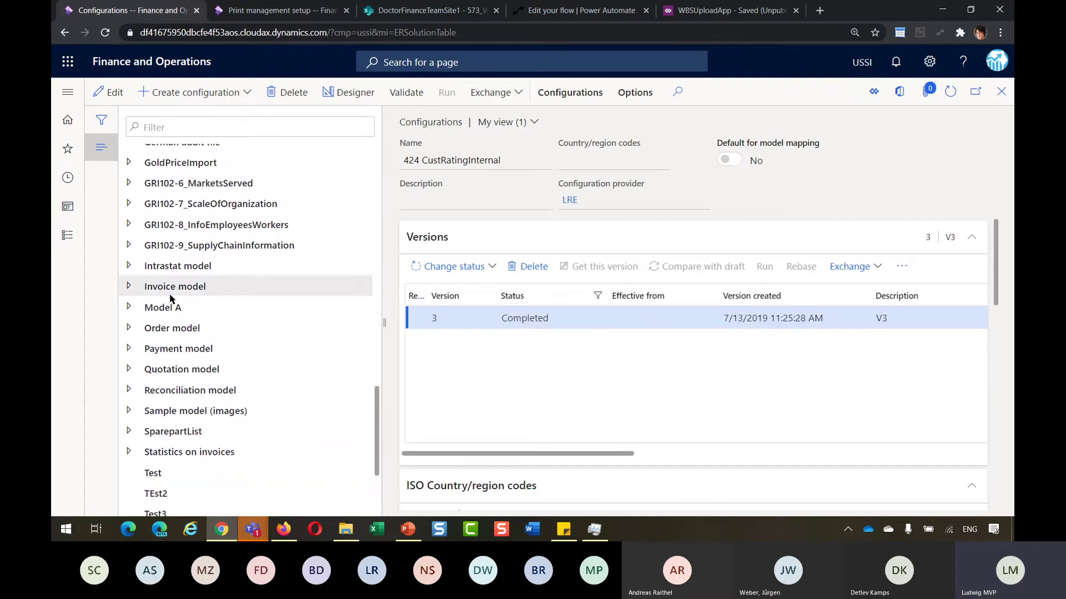
{"action": "left_click", "coordinate": [131, 287]}
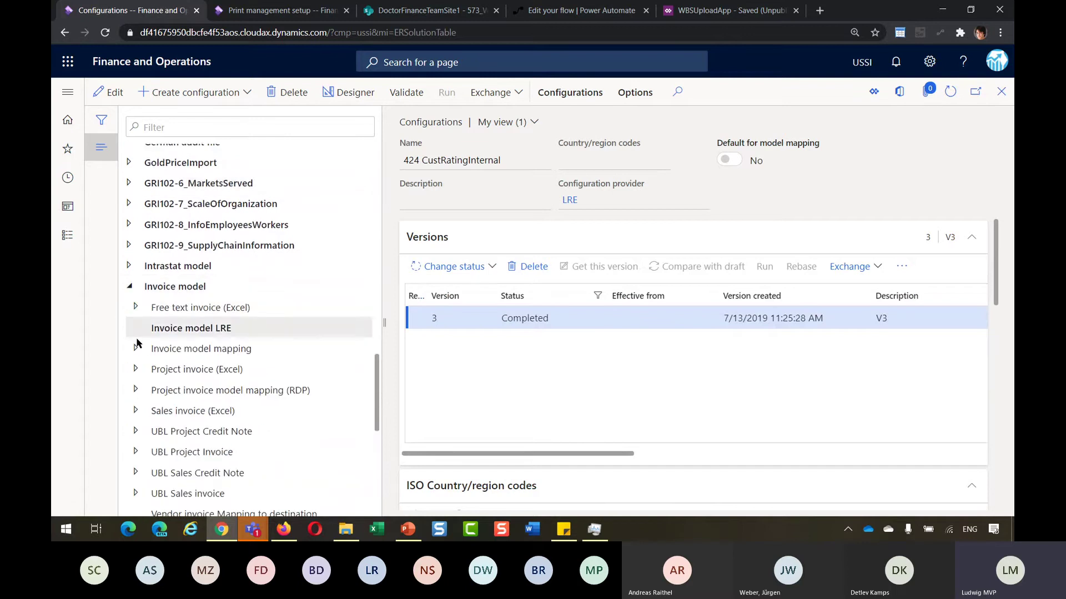
{"action": "left_click", "coordinate": [136, 375]}
{"action": "left_click", "coordinate": [187, 412]}
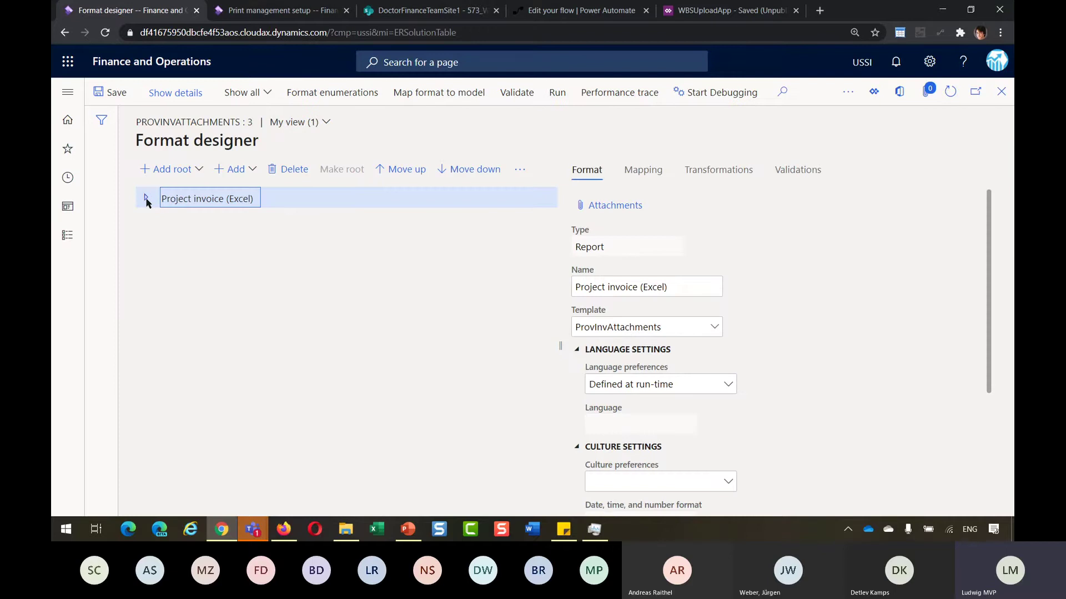
Expand the Attachments sheet and Table1 and inspect the format properties of Table1, Filename and AttachmentFile.
{"action": "left_click", "coordinate": [147, 199]}
{"action": "left_click", "coordinate": [153, 220]}
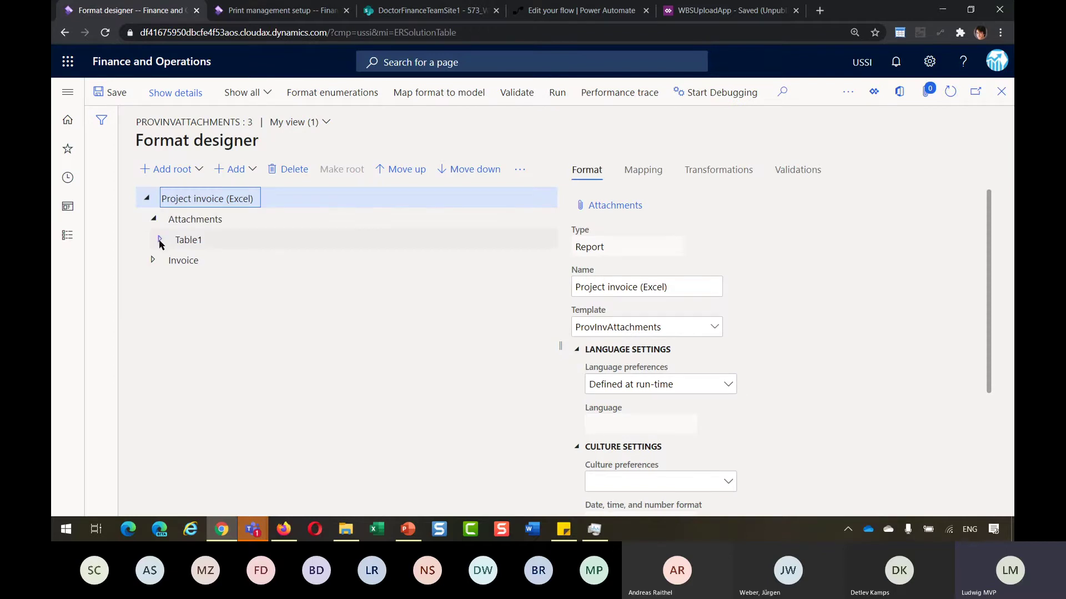
{"action": "left_click", "coordinate": [161, 240]}
{"action": "left_click", "coordinate": [181, 241]}
{"action": "left_click", "coordinate": [195, 260]}
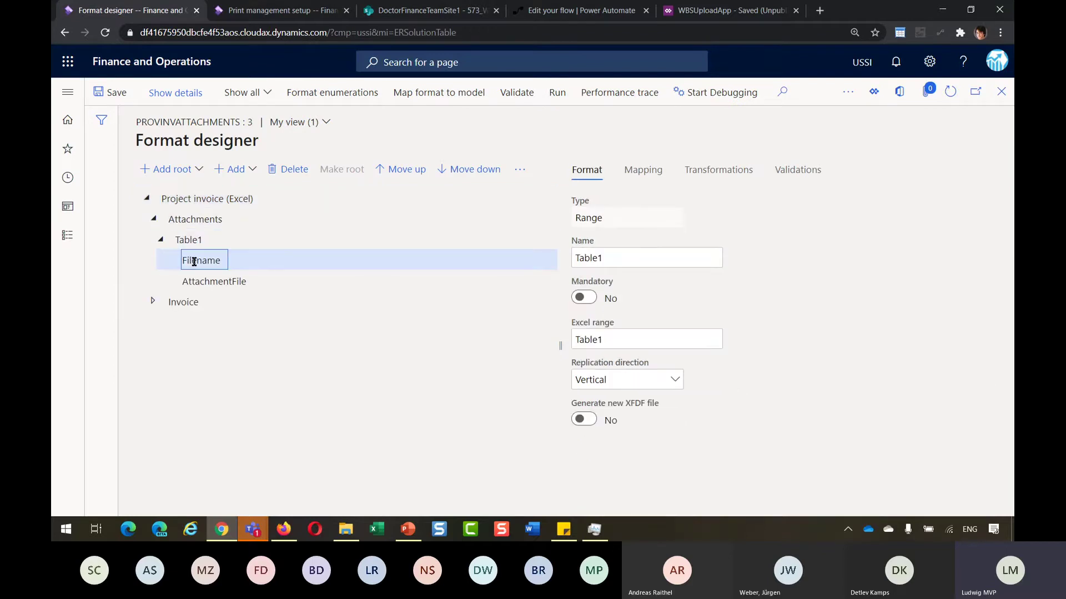
{"action": "left_click", "coordinate": [201, 284]}
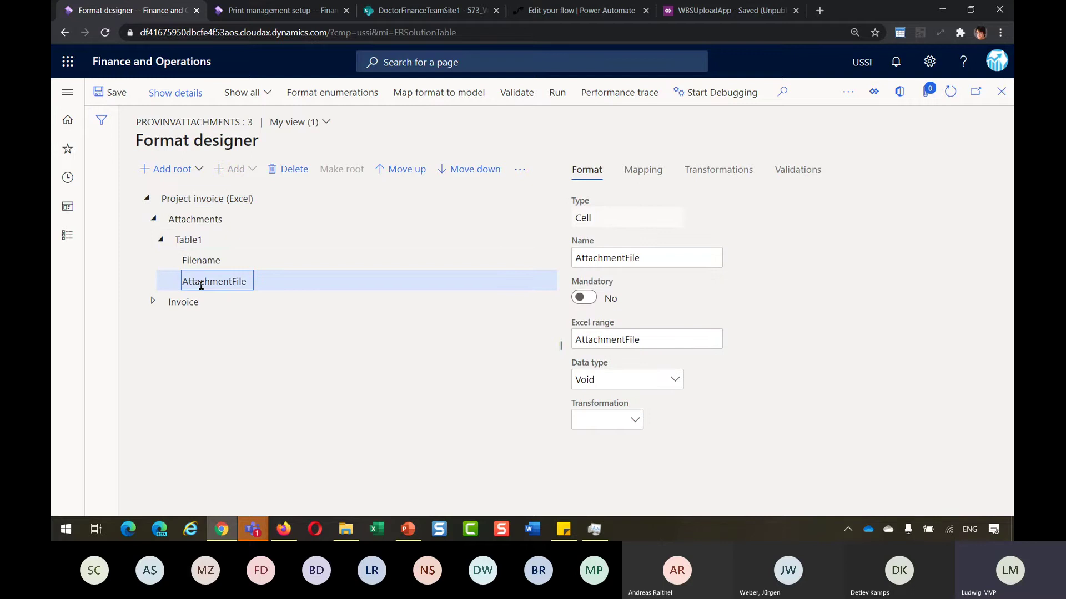
Examine the attachment bindings, the LRE_AttachmentsForInvoice data source and the model's LRE_ATT node, and close the format designer.
{"action": "left_click", "coordinate": [644, 171]}
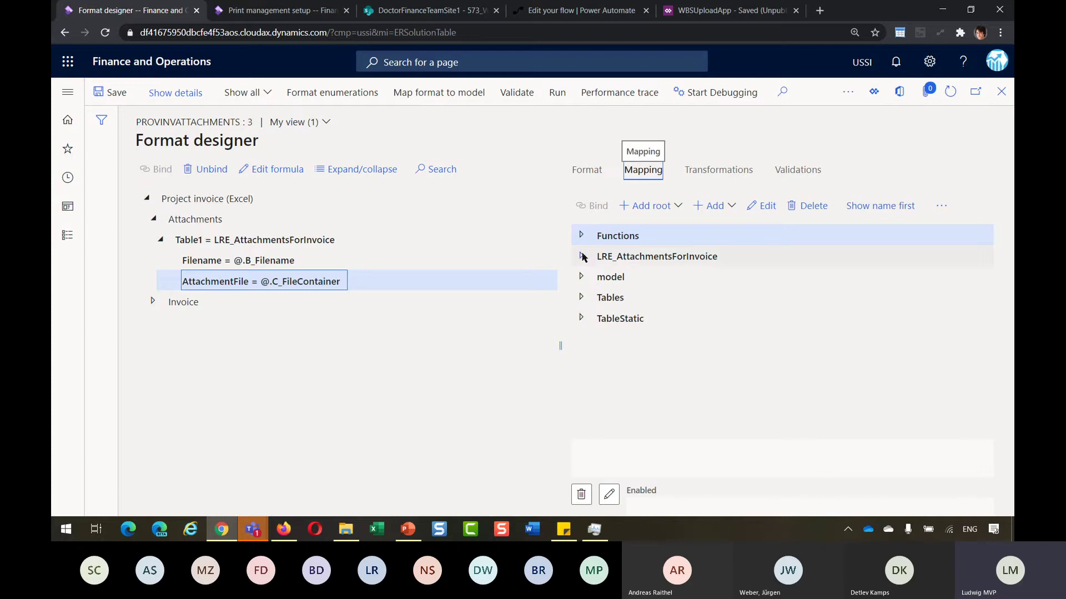
{"action": "left_click", "coordinate": [580, 257]}
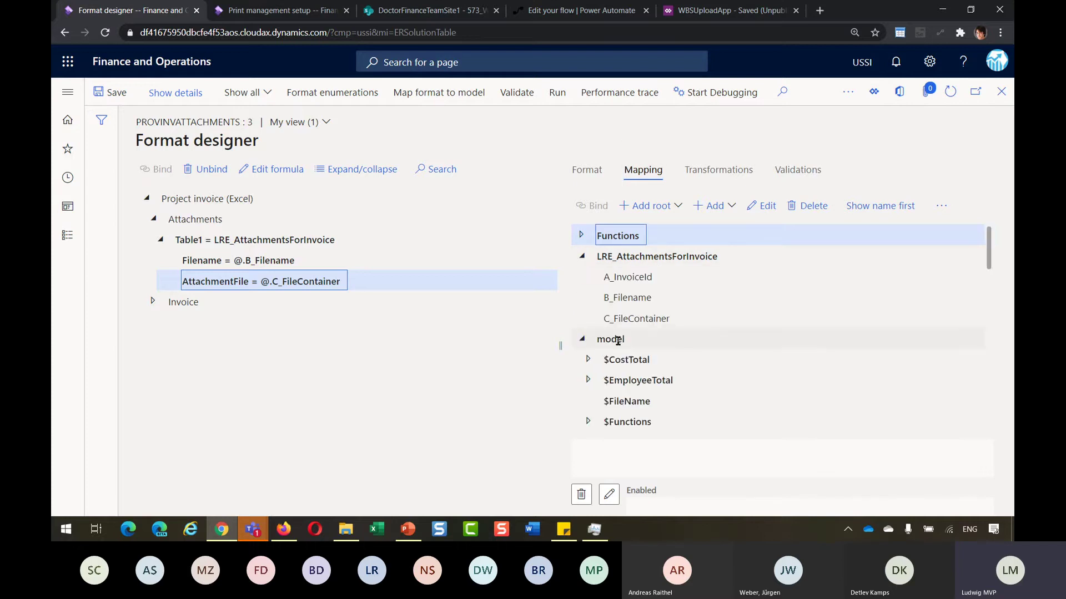
{"action": "scroll", "coordinate": [614, 341], "scroll_direction": "down", "scroll_amount": 3}
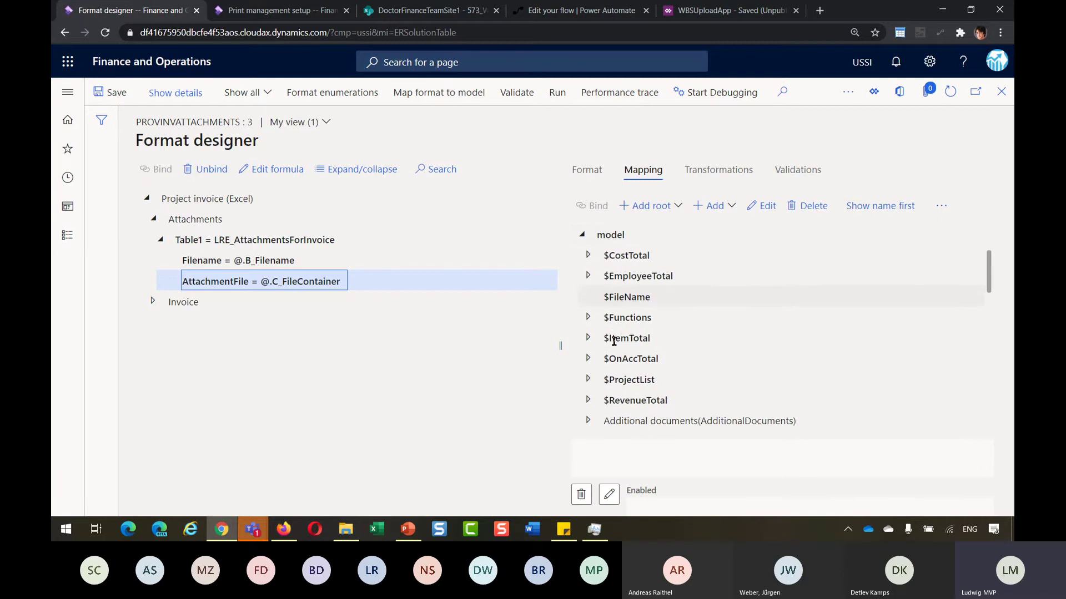
{"action": "scroll", "coordinate": [614, 344], "scroll_direction": "down", "scroll_amount": 8}
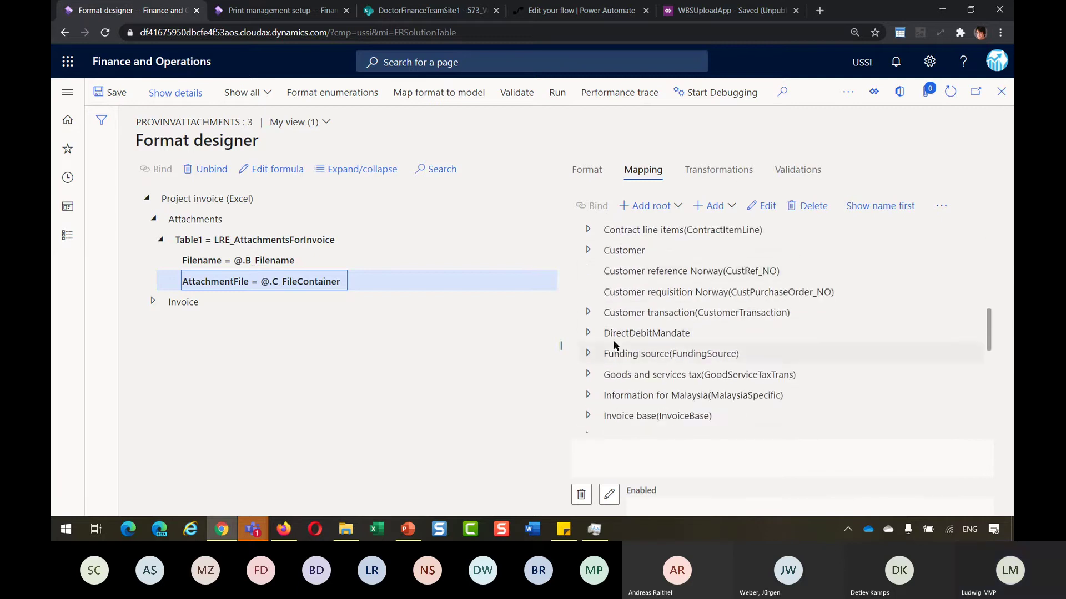
{"action": "scroll", "coordinate": [614, 344], "scroll_direction": "down", "scroll_amount": 2}
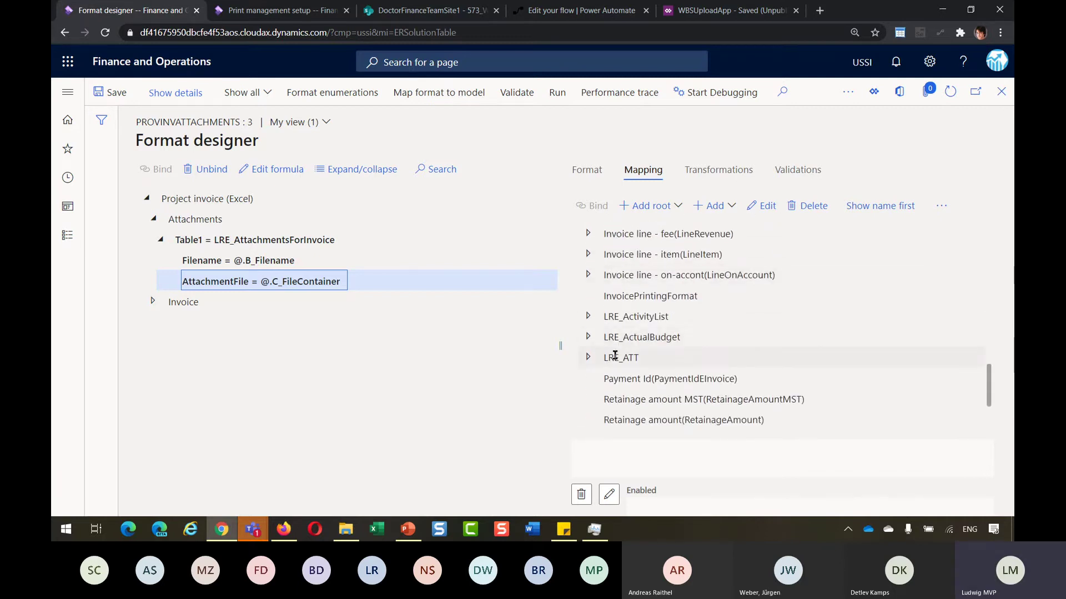
{"action": "left_click", "coordinate": [615, 355]}
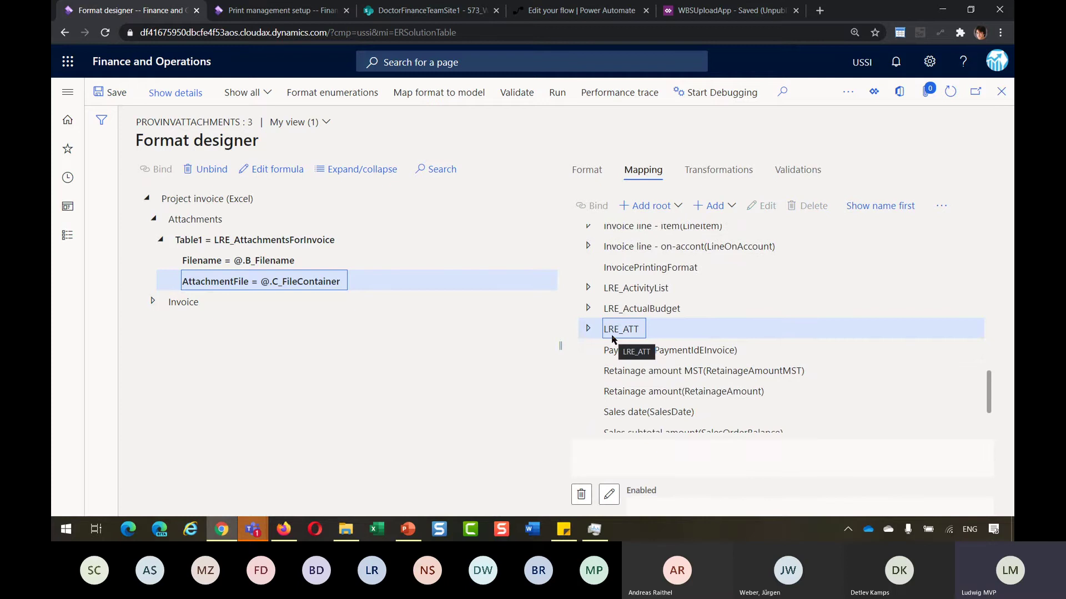
{"action": "scroll", "coordinate": [612, 339], "scroll_direction": "up", "scroll_amount": 12}
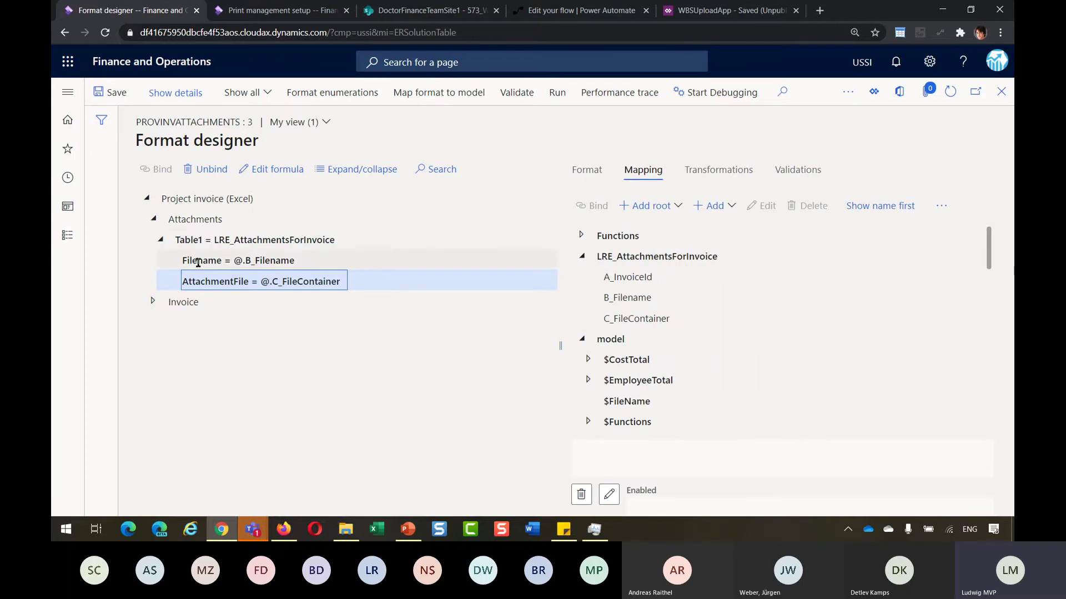
{"action": "left_click", "coordinate": [1000, 93]}
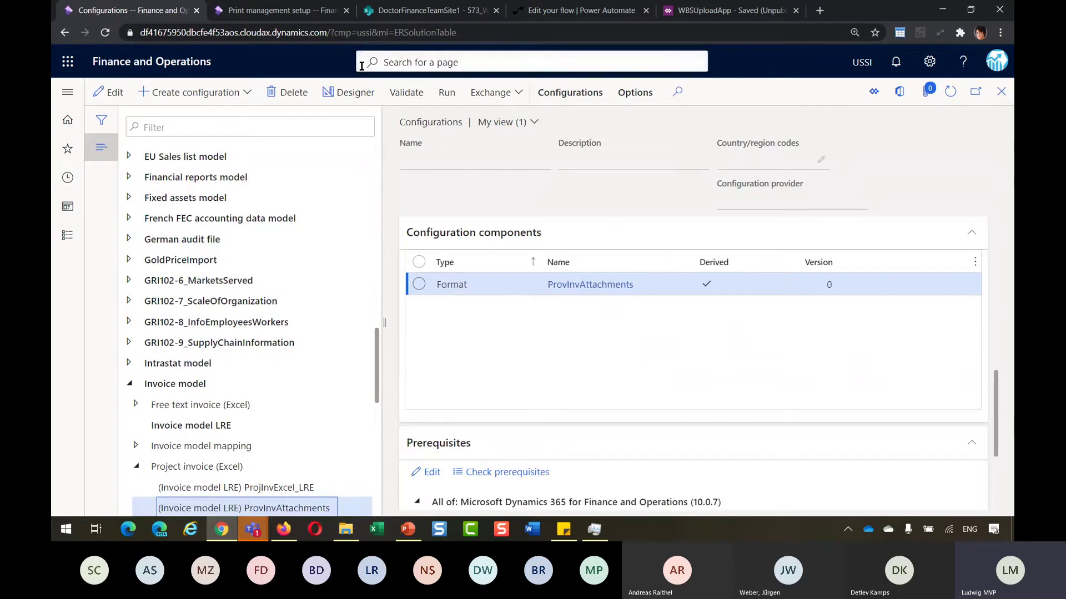
Leave the print management setup for the All projects list and sort it by Project ID from Z to A.
{"action": "left_click", "coordinate": [271, 15]}
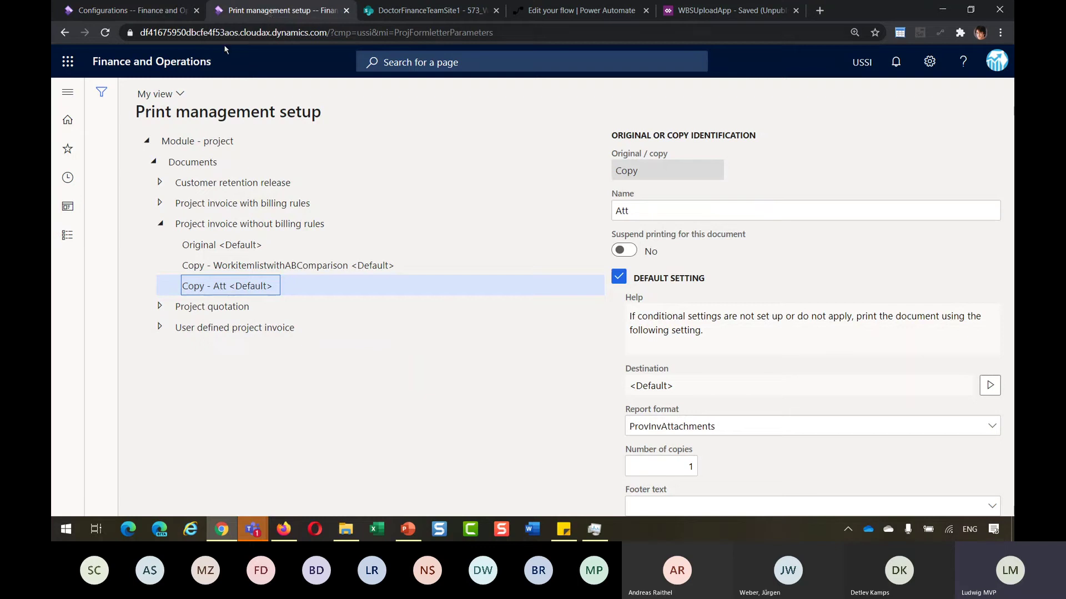
{"action": "left_click", "coordinate": [67, 185]}
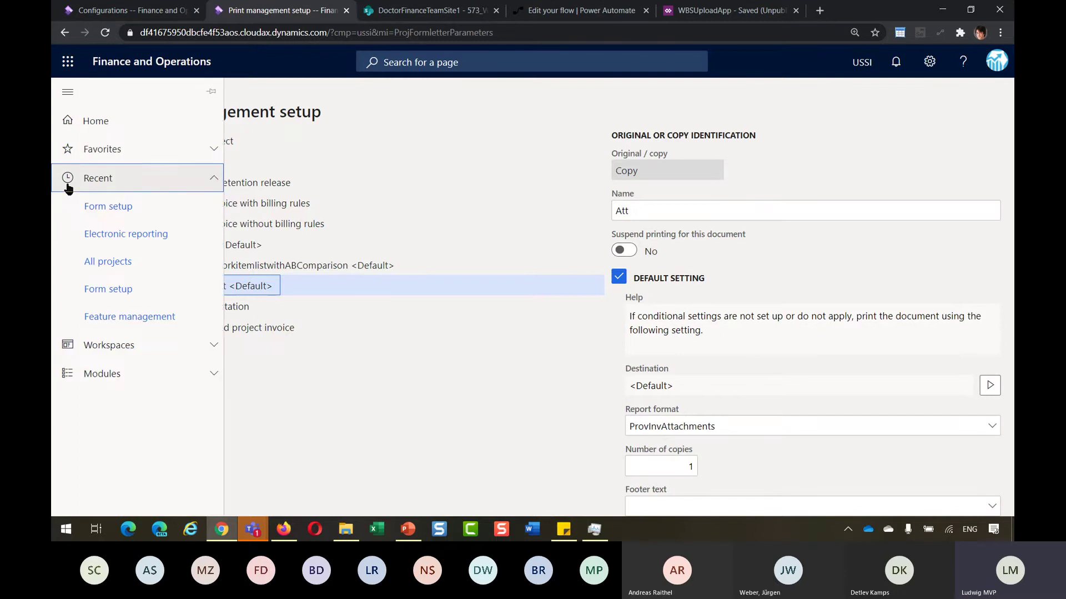
{"action": "left_click", "coordinate": [102, 258]}
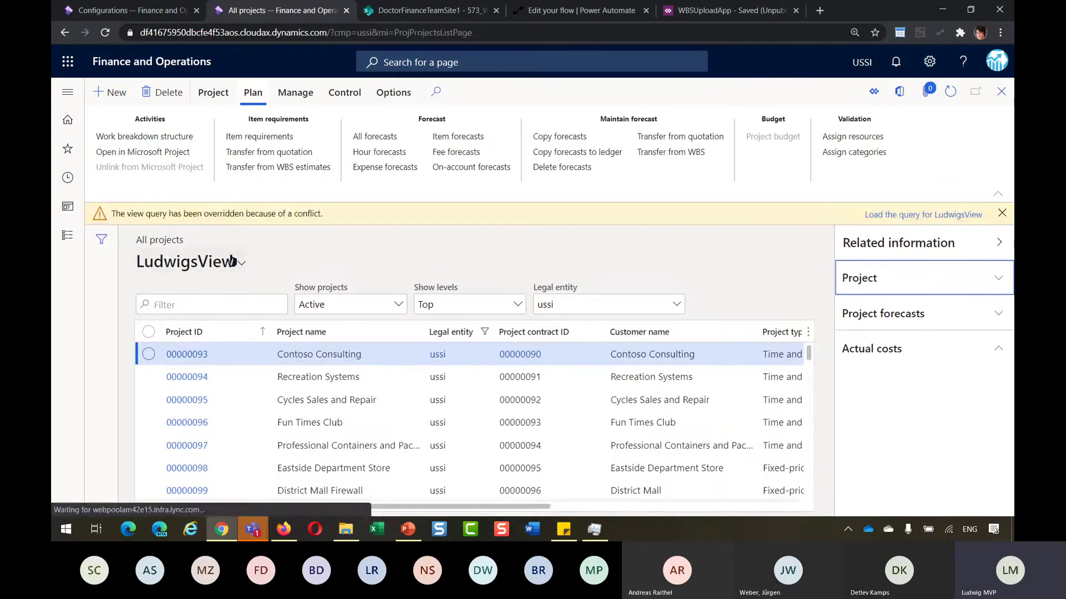
{"action": "left_click", "coordinate": [252, 333]}
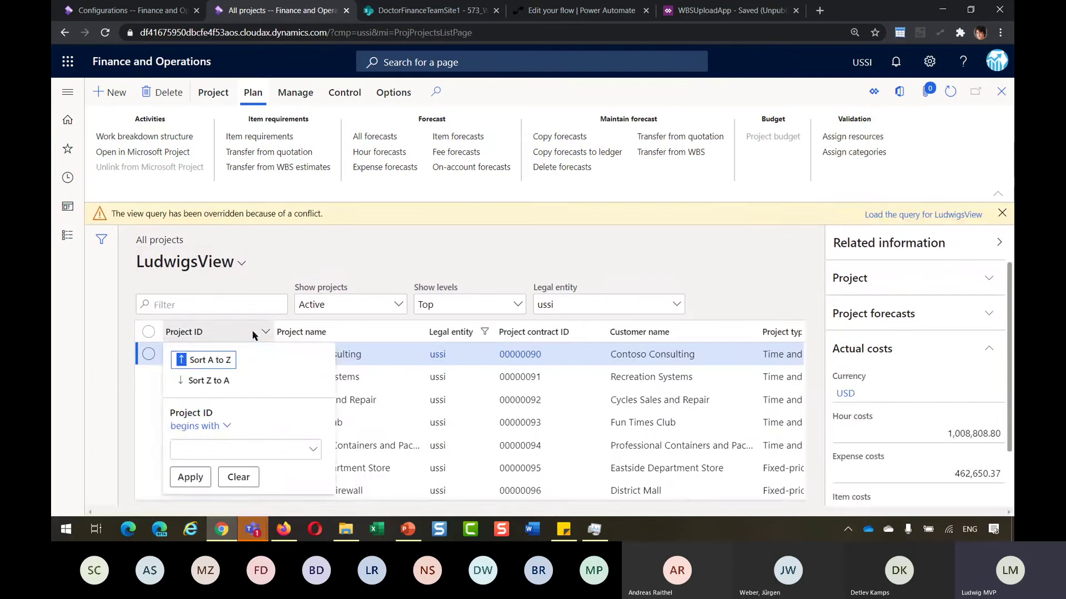
{"action": "left_click", "coordinate": [210, 380]}
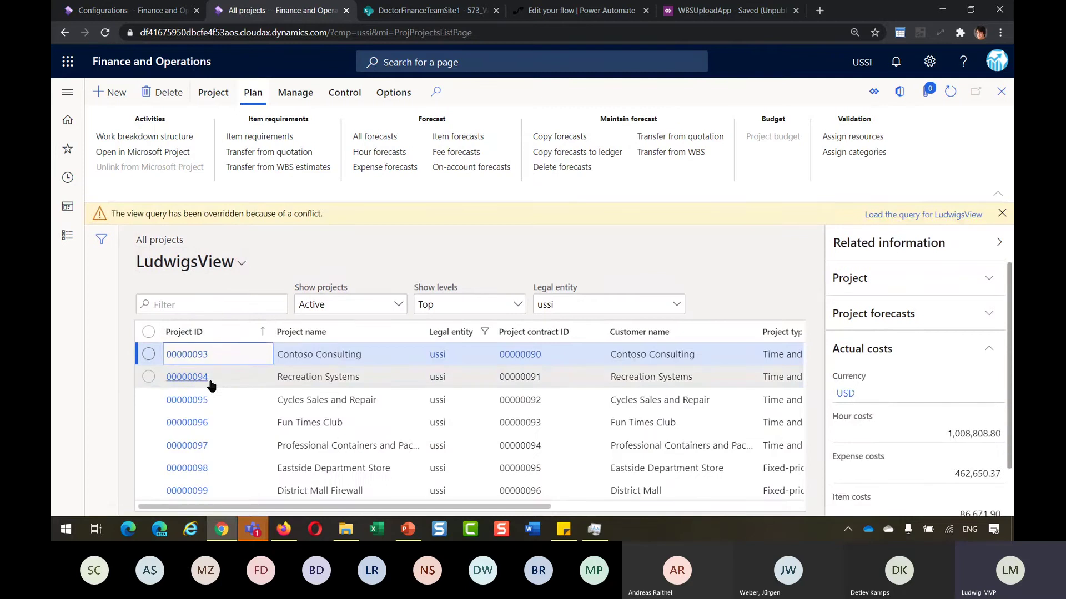
Review the cost estimates in the work breakdown structure of project P00001682, including the total cost and sales price columns.
{"action": "left_click", "coordinate": [1001, 213]}
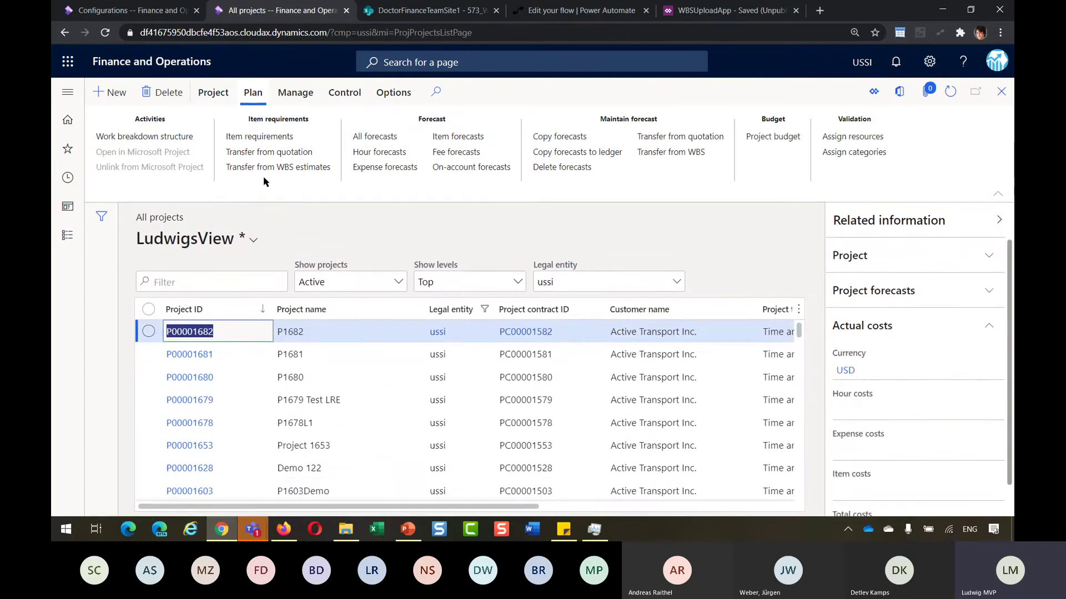
{"action": "left_click", "coordinate": [173, 139]}
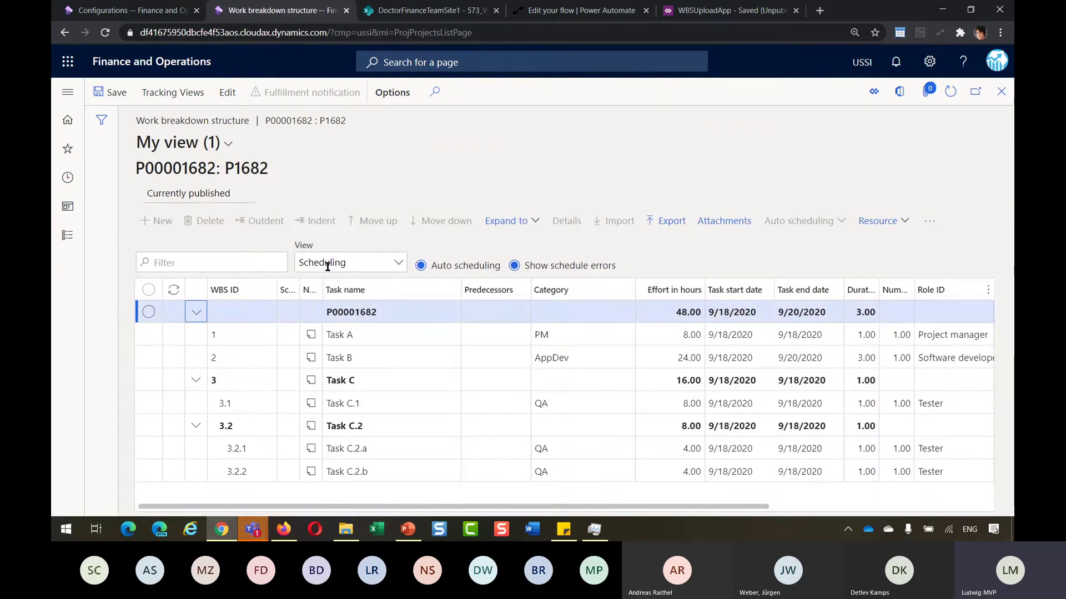
{"action": "left_click", "coordinate": [390, 263]}
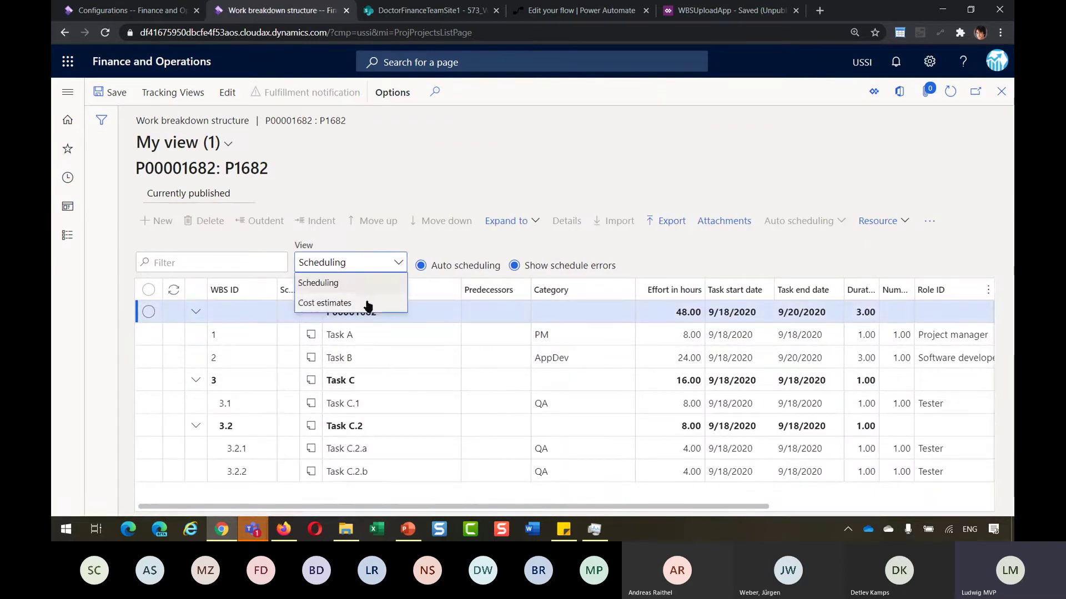
{"action": "left_click", "coordinate": [365, 301]}
{"action": "scroll", "coordinate": [421, 389], "scroll_direction": "right", "scroll_amount": 5}
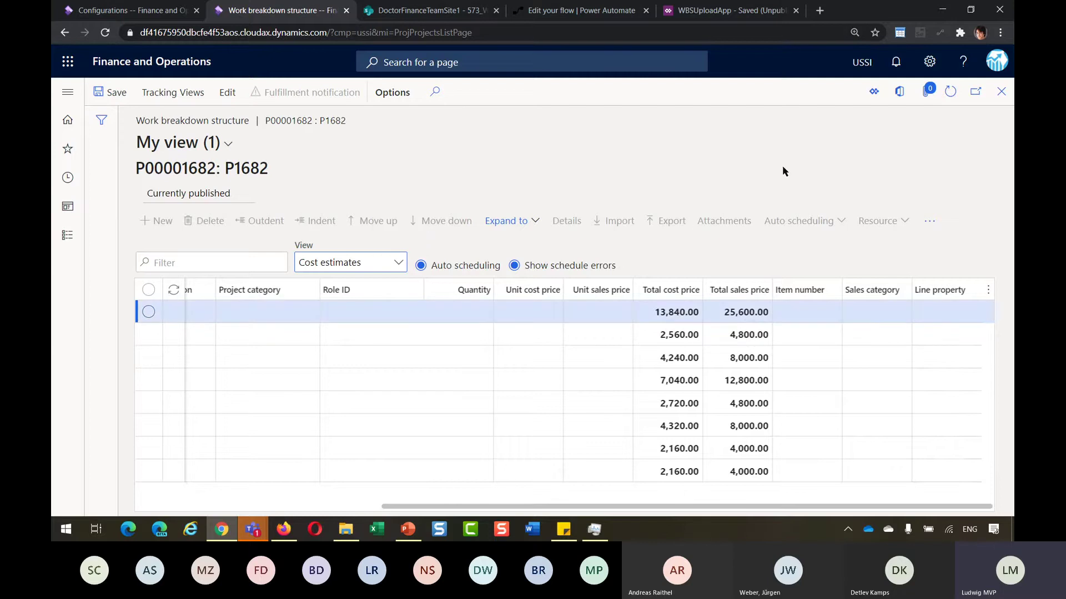
{"action": "left_click", "coordinate": [1001, 92]}
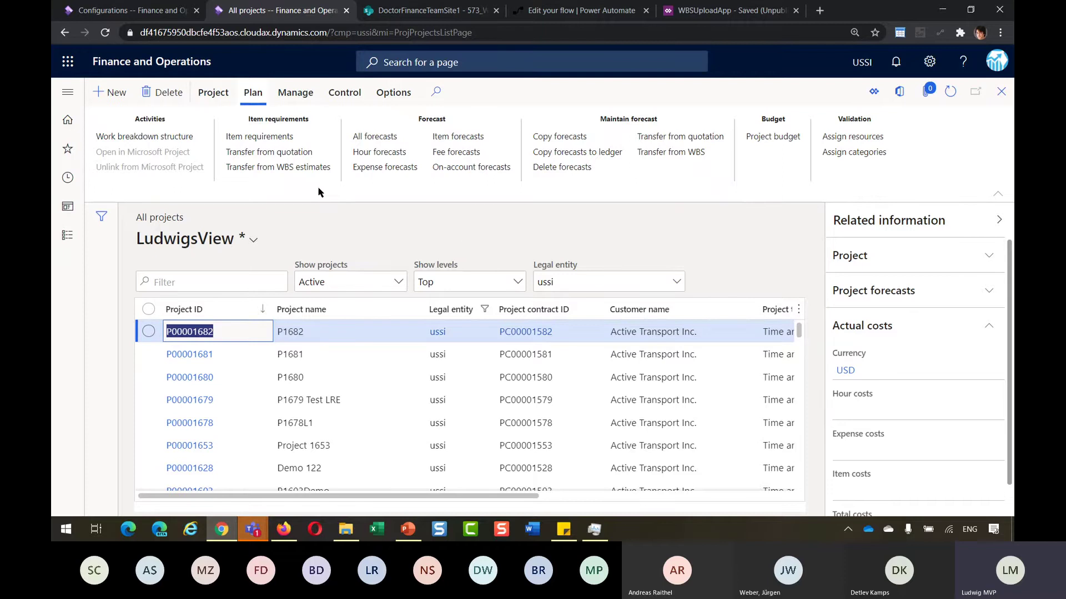
Change the stage of project P00001682 to In process and accept the change without an approved budget.
{"action": "left_click", "coordinate": [214, 95]}
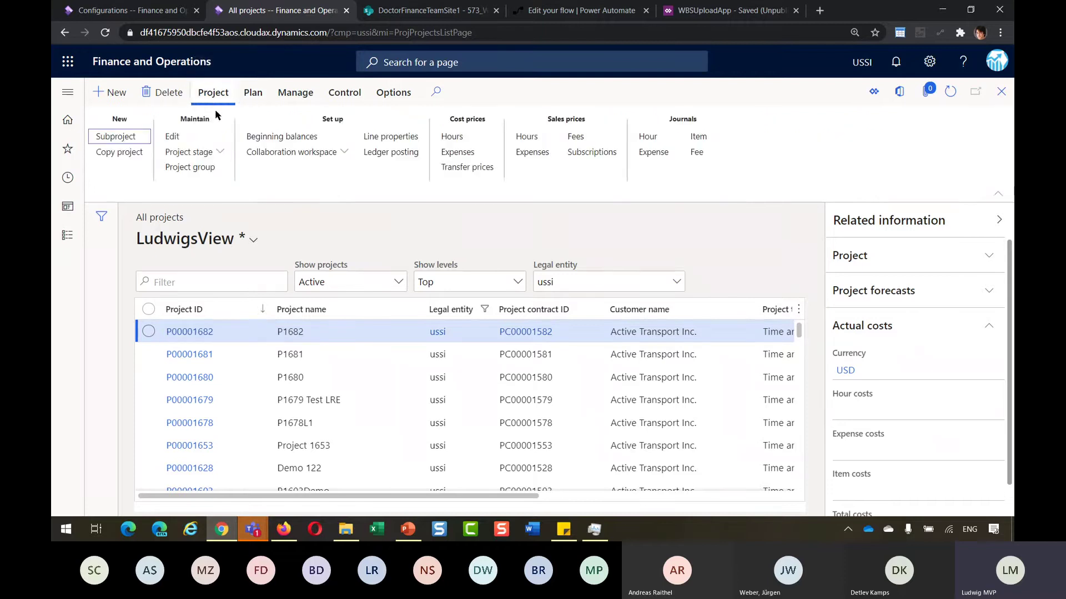
{"action": "left_click", "coordinate": [219, 152]}
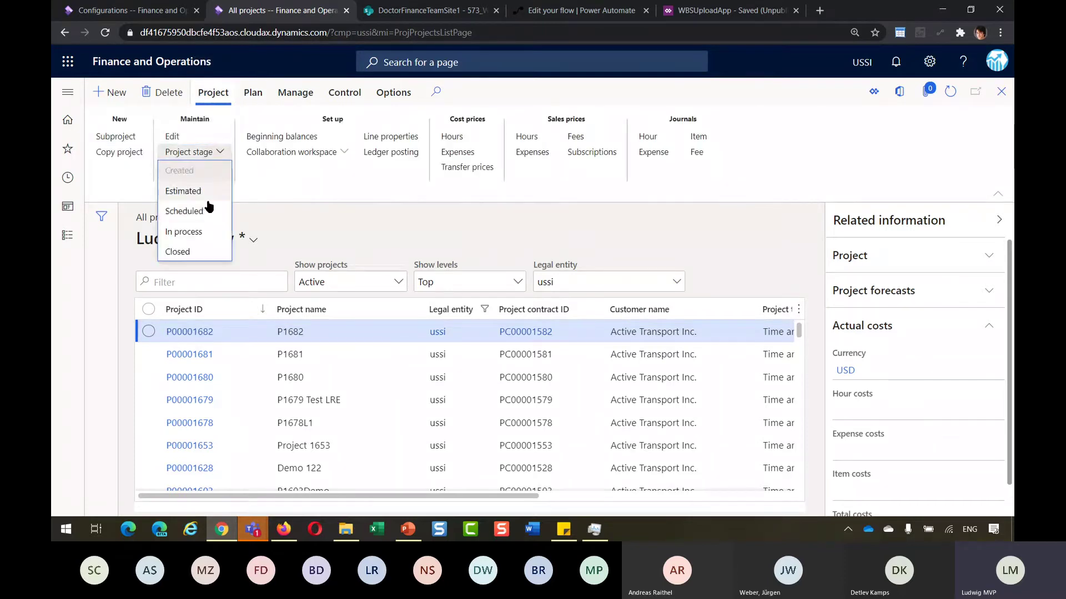
{"action": "left_click", "coordinate": [195, 233]}
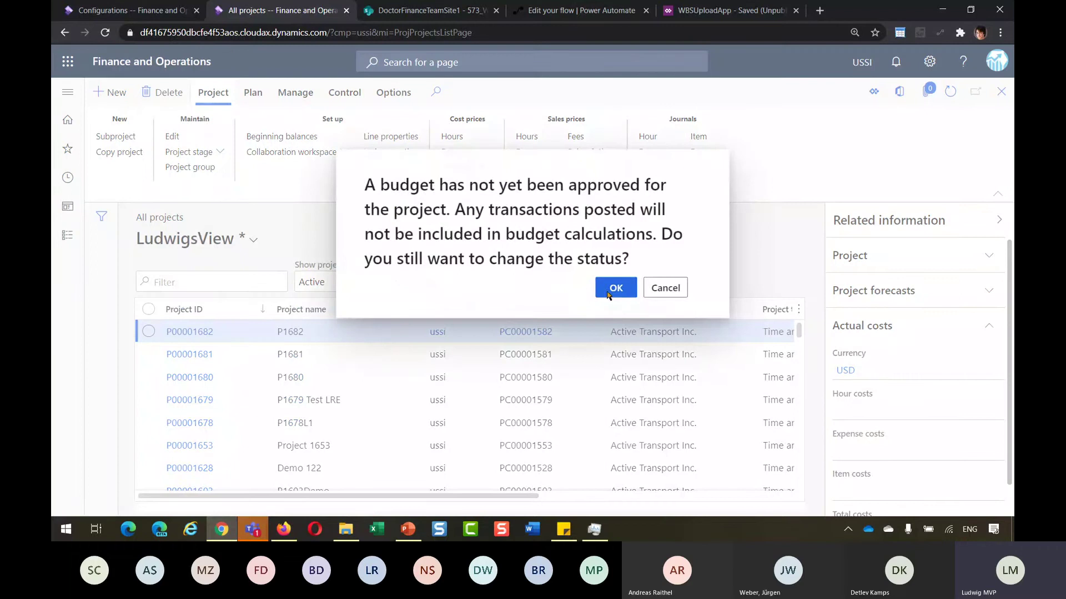
{"action": "key", "text": "Return"}
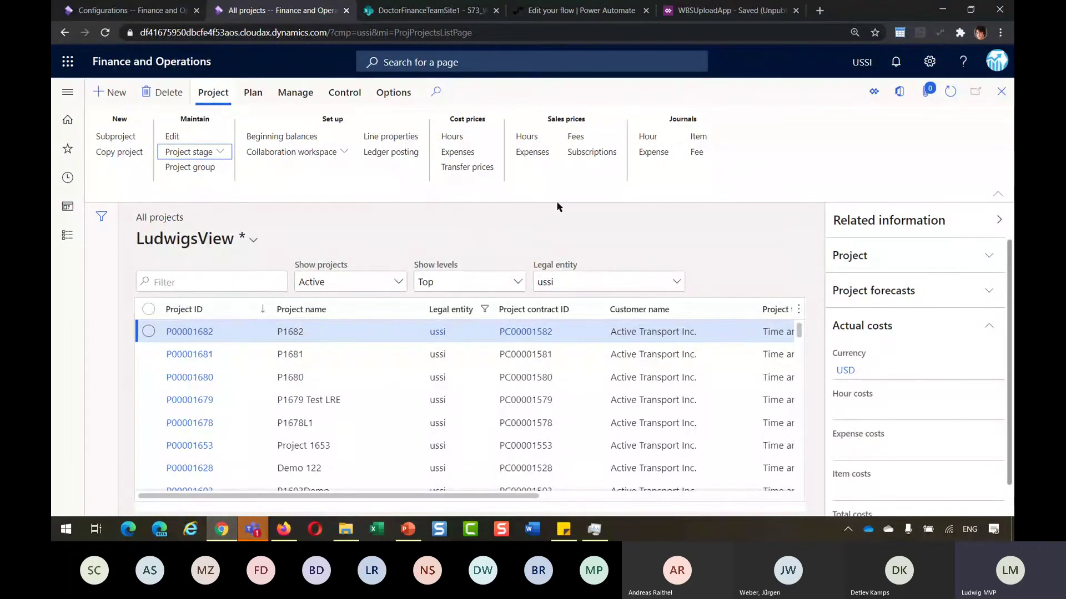
Create an hour journal named Hours for project P00001682 and open its journal lines.
{"action": "left_click", "coordinate": [648, 137]}
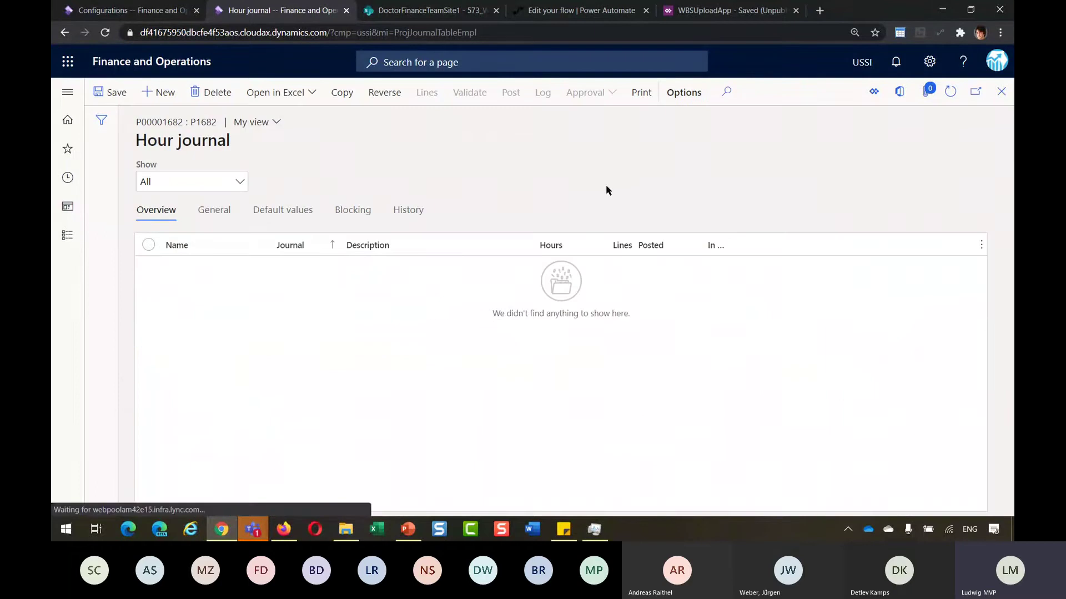
{"action": "left_click", "coordinate": [160, 92]}
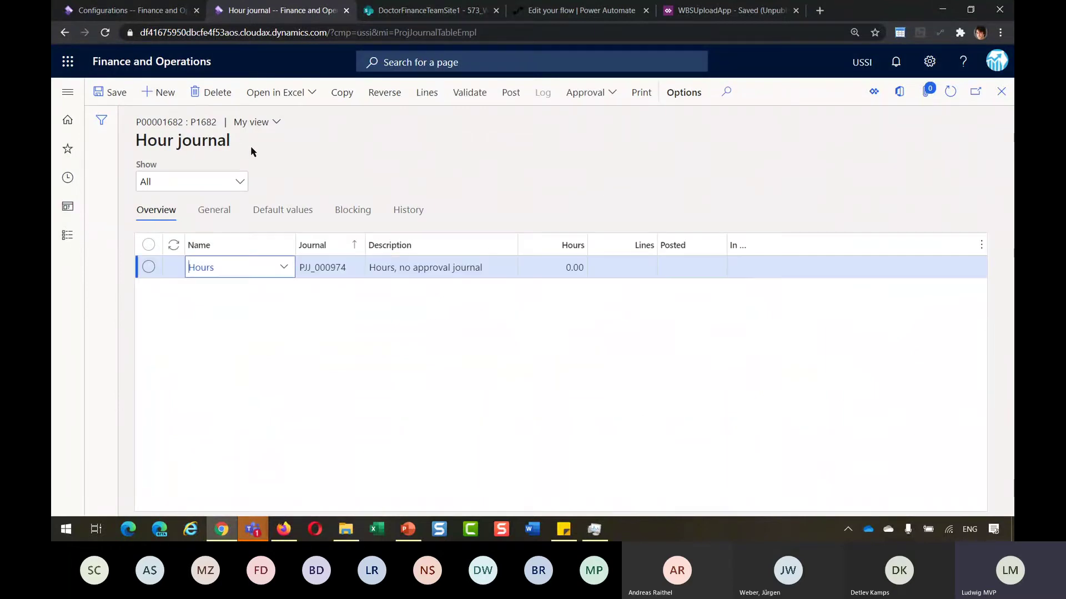
{"action": "left_click", "coordinate": [427, 94]}
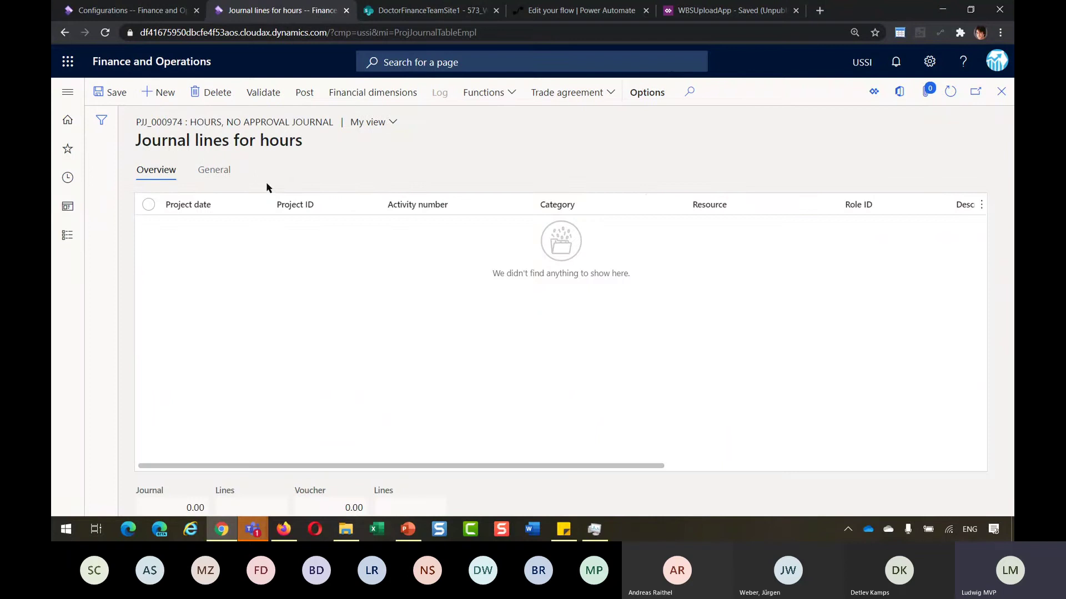
Add a journal line for activity W00009601 (Task B) with the role Software developer.
{"action": "left_click", "coordinate": [160, 93]}
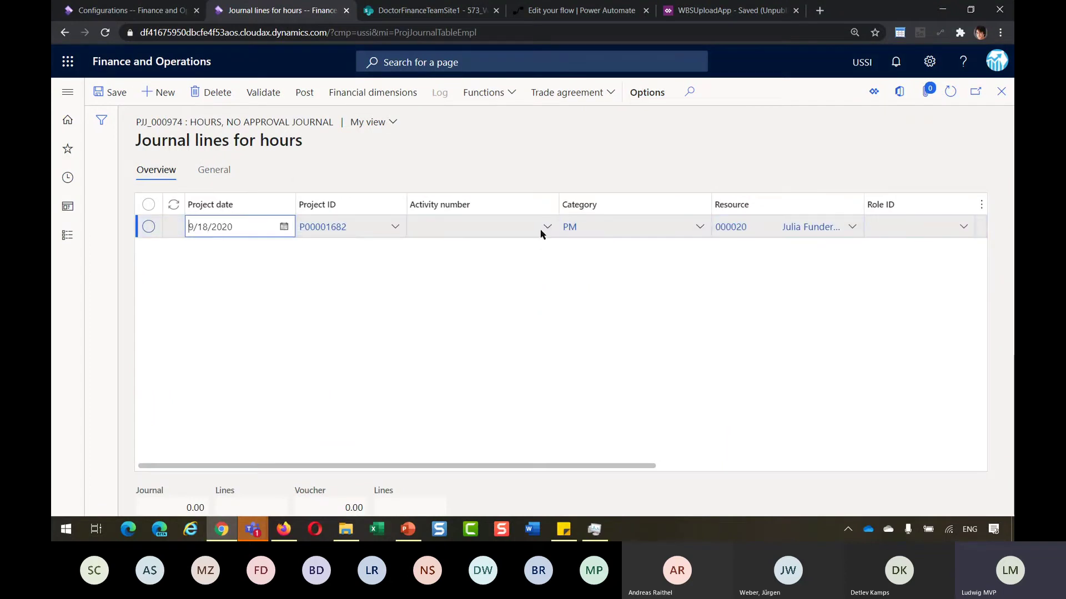
{"action": "left_click", "coordinate": [545, 228]}
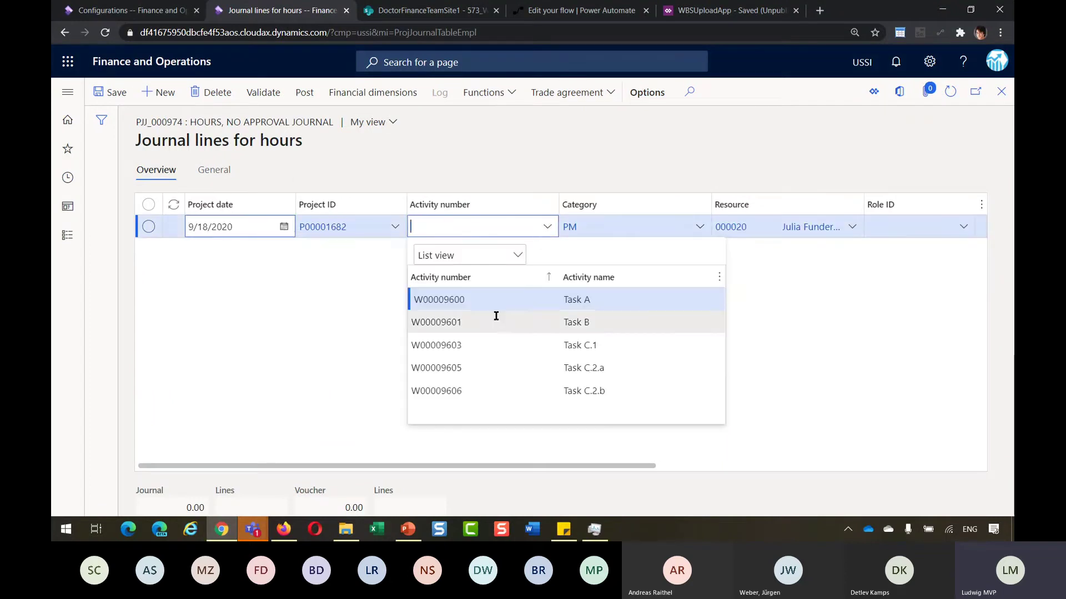
{"action": "left_click", "coordinate": [495, 316]}
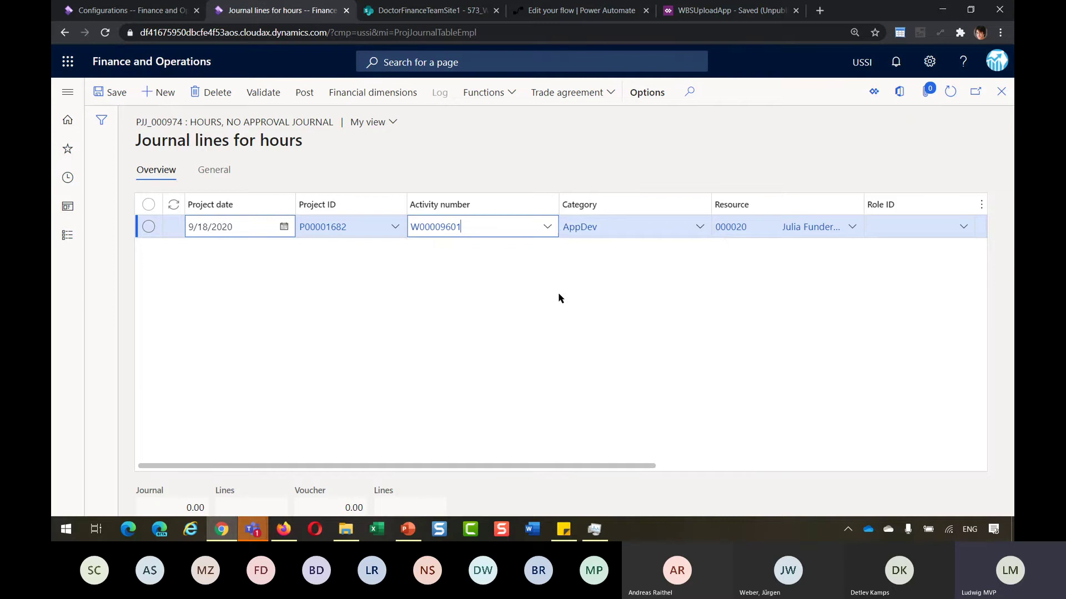
{"action": "key", "text": "Tab"}
{"action": "key", "text": "Tab"}
{"action": "key", "text": "Tab"}
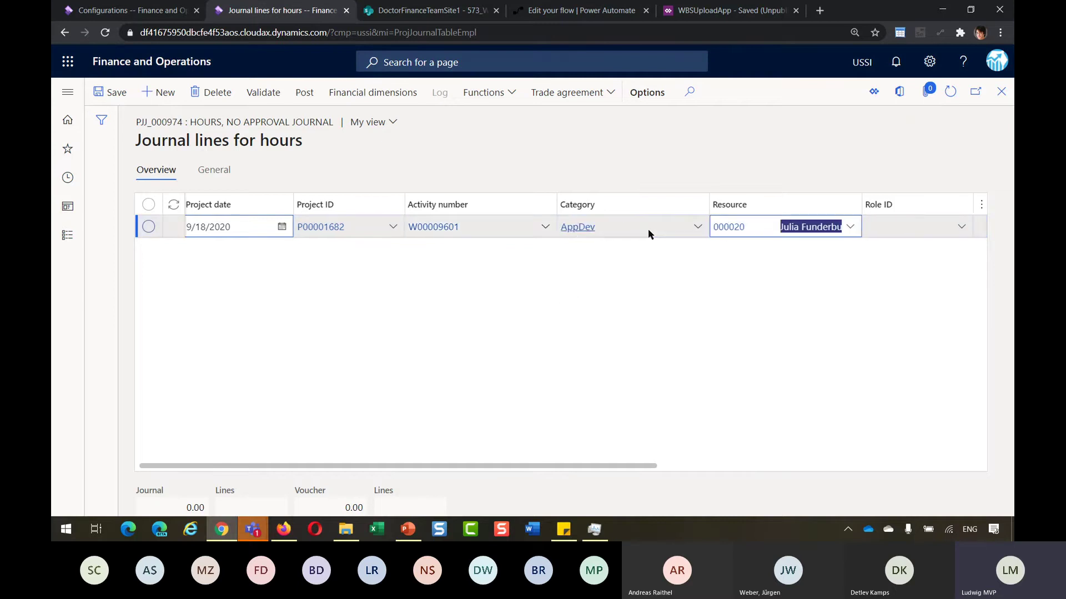
{"action": "left_click", "coordinate": [809, 228]}
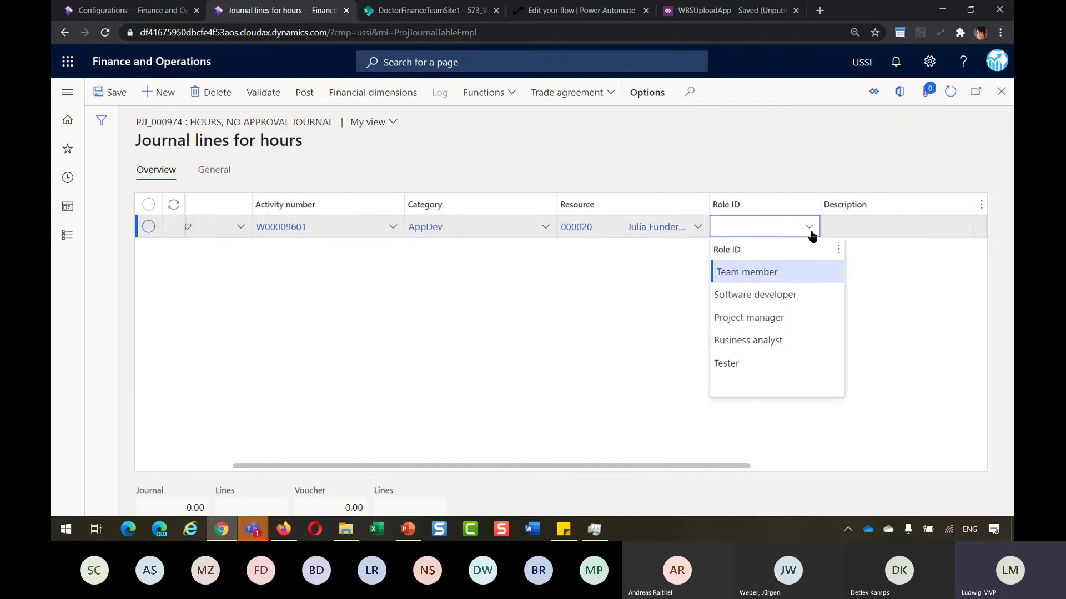
{"action": "left_click", "coordinate": [782, 294]}
{"action": "key", "text": "Tab"}
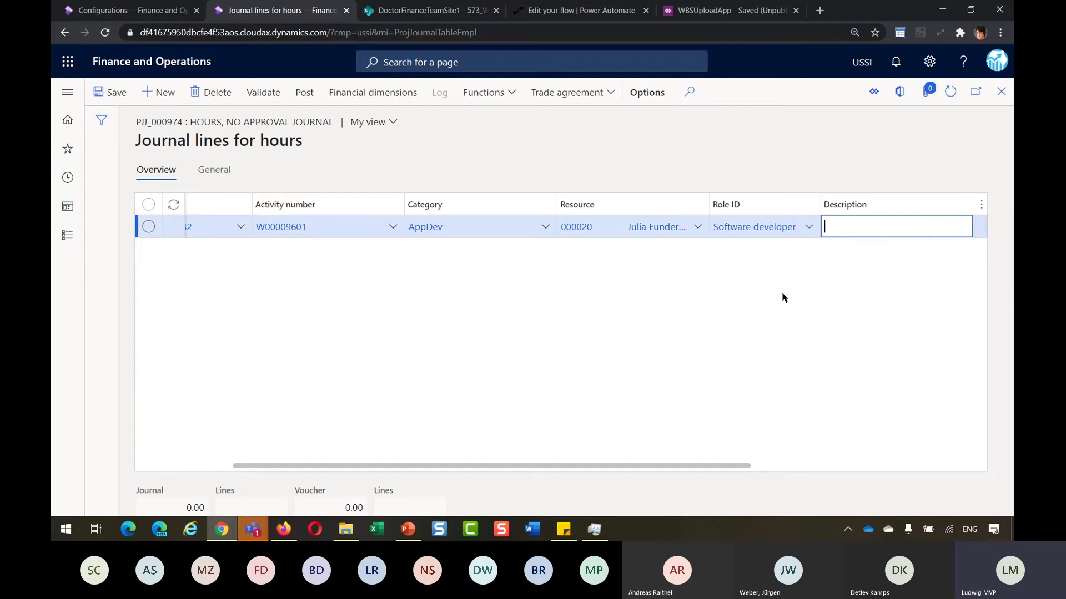
Describe the Task B line as "stunden entwicklung" and set its hours to 5.
{"action": "type", "text": "stunden entwicklung"}
{"action": "key", "text": "Tab"}
{"action": "key", "text": "Tab"}
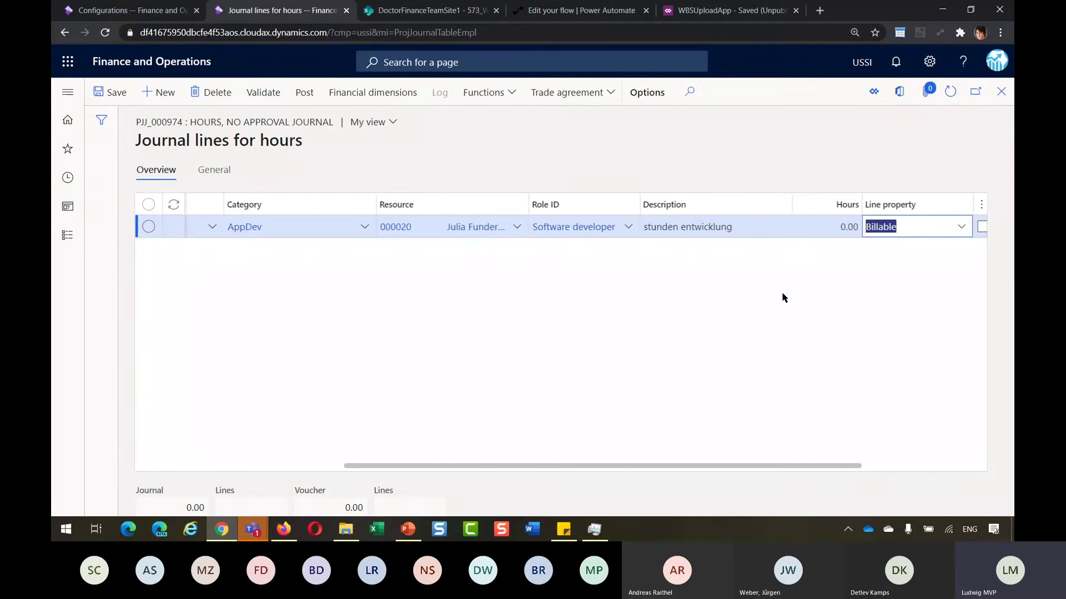
{"action": "key", "text": "shift+Tab"}
{"action": "type", "text": "5"}
{"action": "key", "text": "Tab"}
Clear the sales tax group in the Task B line's general details and return to the line overview.
{"action": "left_click", "coordinate": [214, 169]}
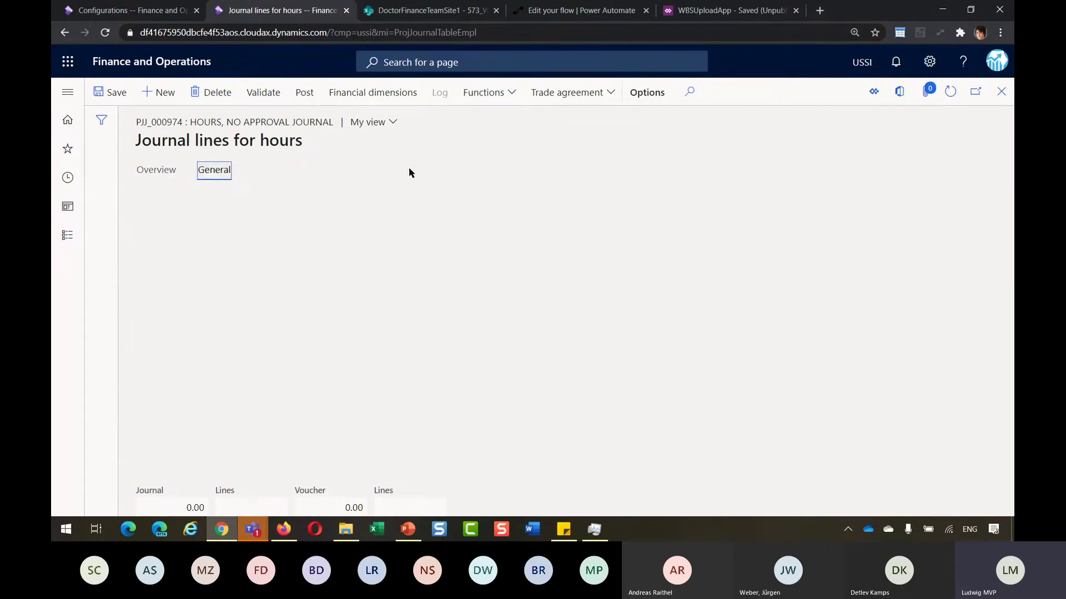
{"action": "left_click", "coordinate": [579, 234]}
{"action": "key", "text": "BackSpace"}
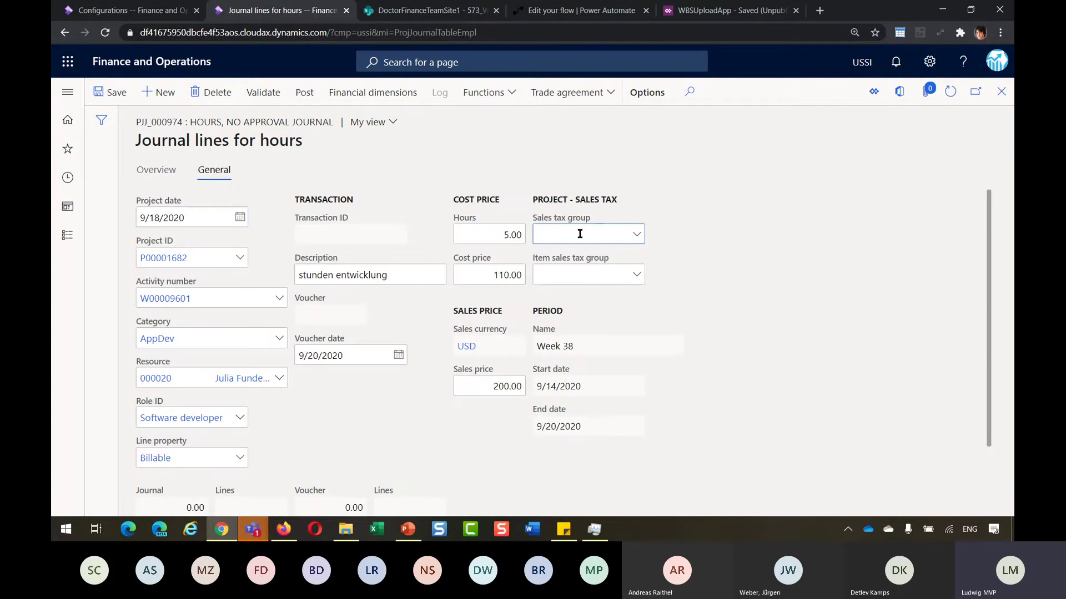
{"action": "key", "text": "Tab"}
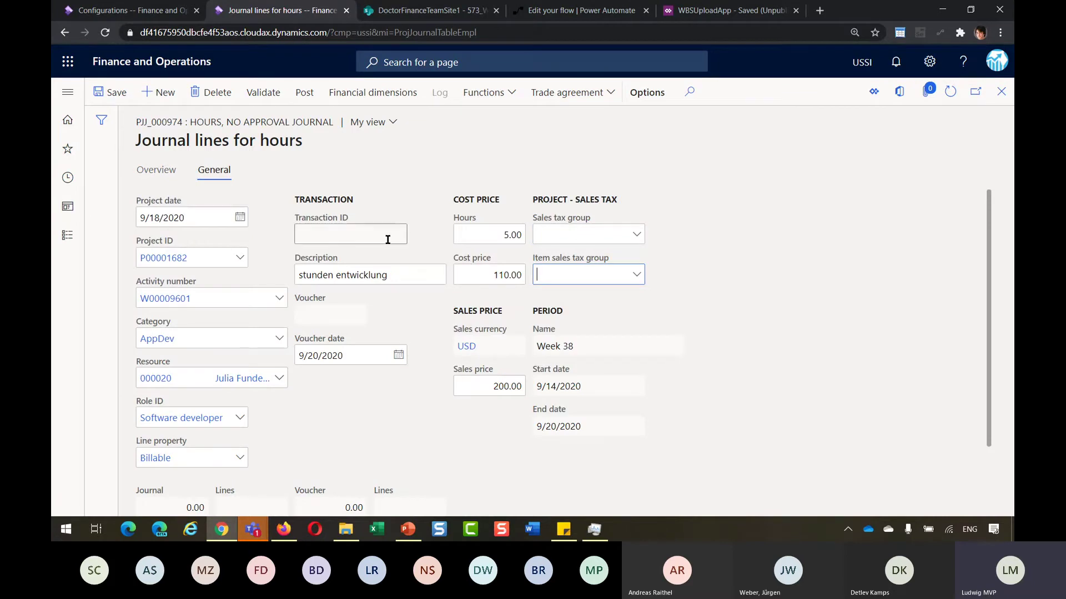
{"action": "left_click", "coordinate": [157, 171]}
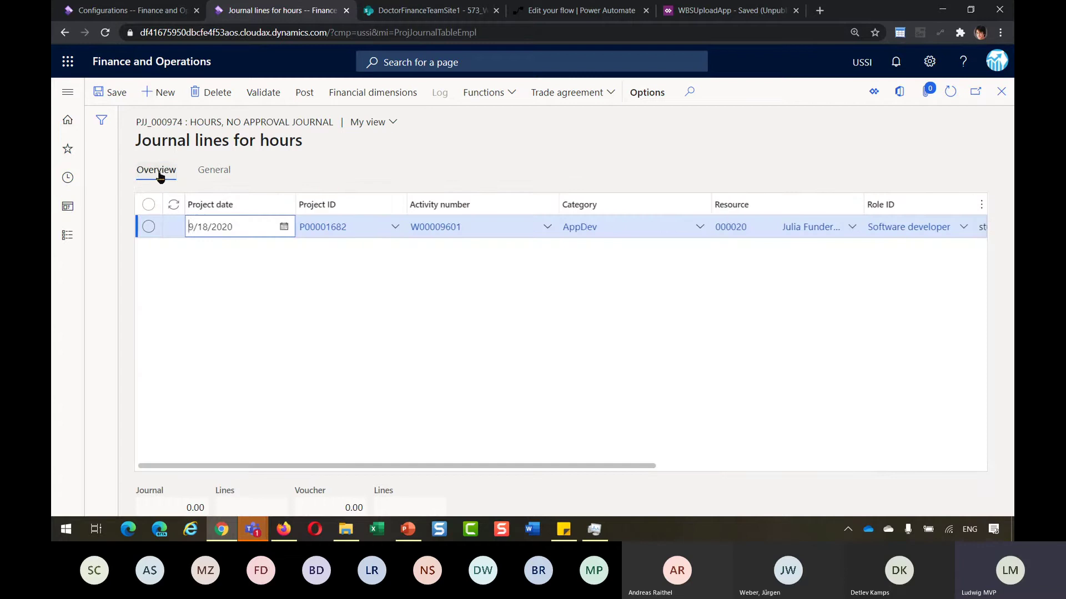
Add a second journal line for activity W00009600 (Task A) with the role Project manager.
{"action": "left_click", "coordinate": [158, 92]}
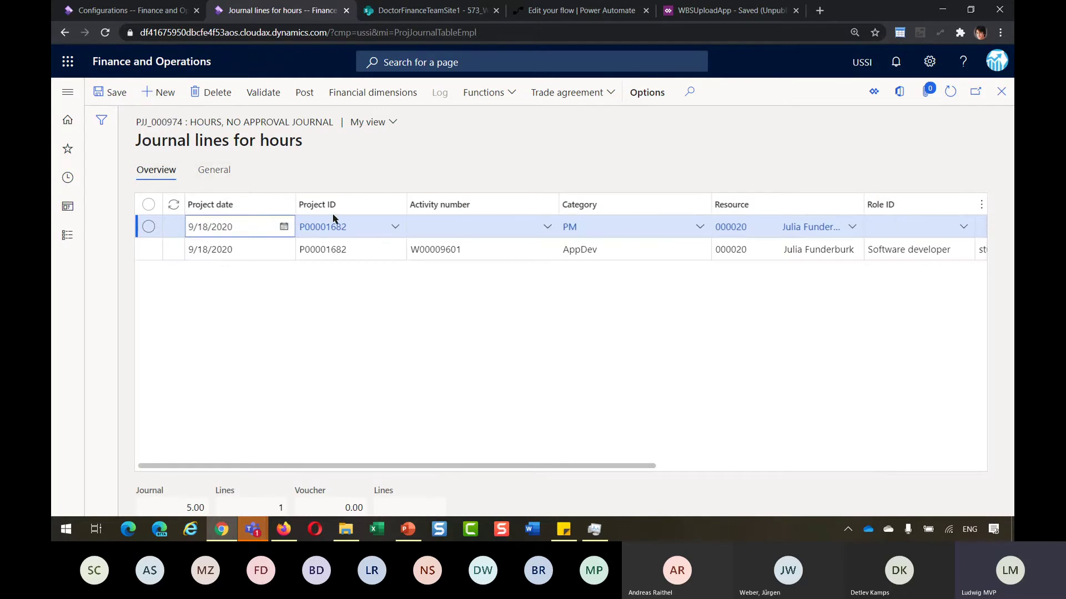
{"action": "left_click", "coordinate": [541, 228]}
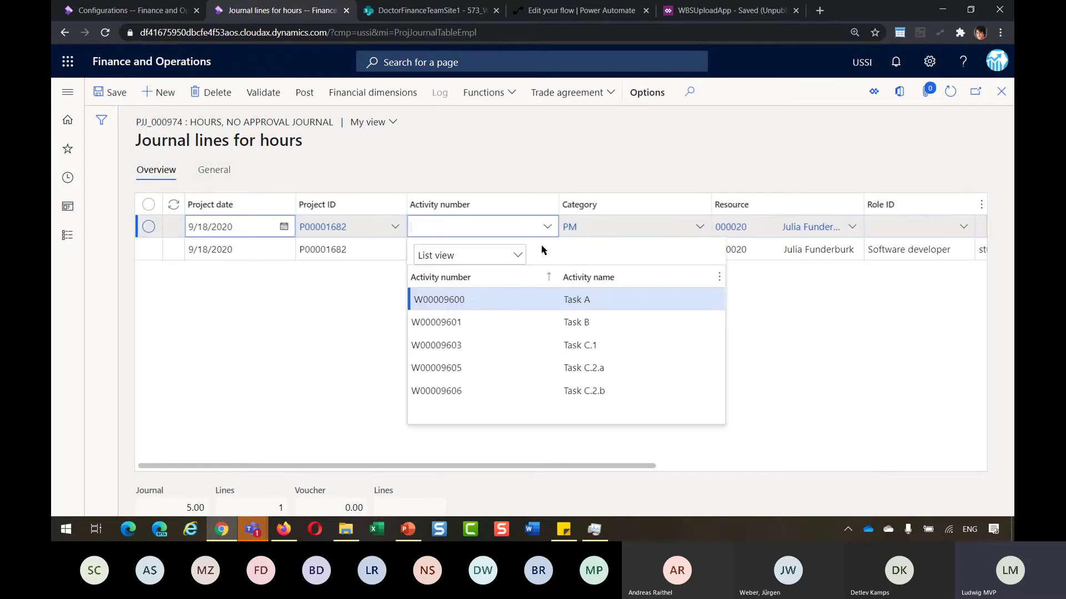
{"action": "left_click", "coordinate": [527, 300]}
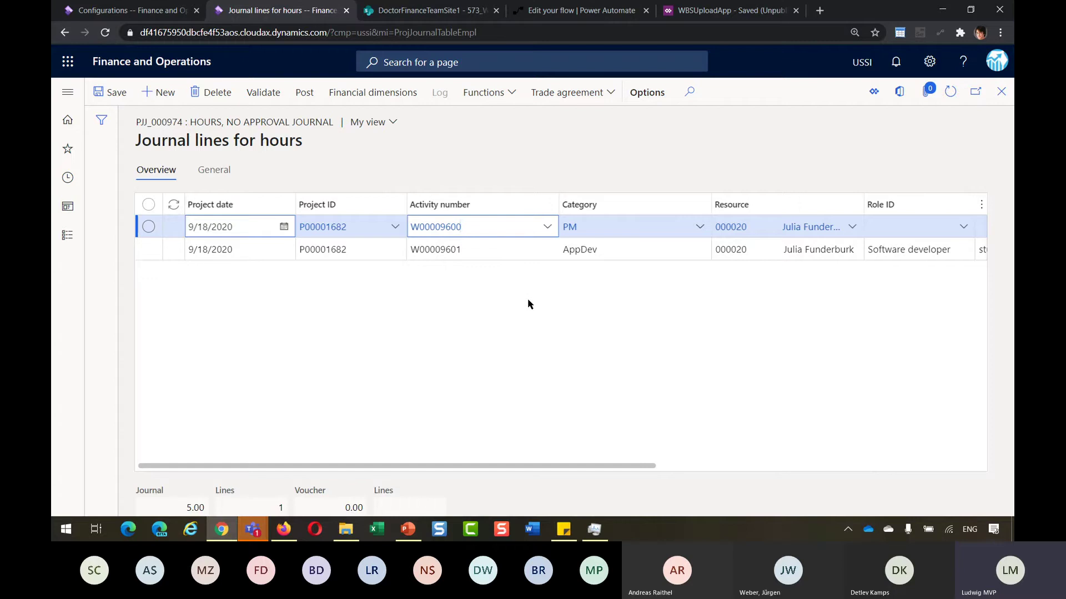
{"action": "key", "text": "Tab"}
{"action": "key", "text": "Tab"}
{"action": "key", "text": "Tab"}
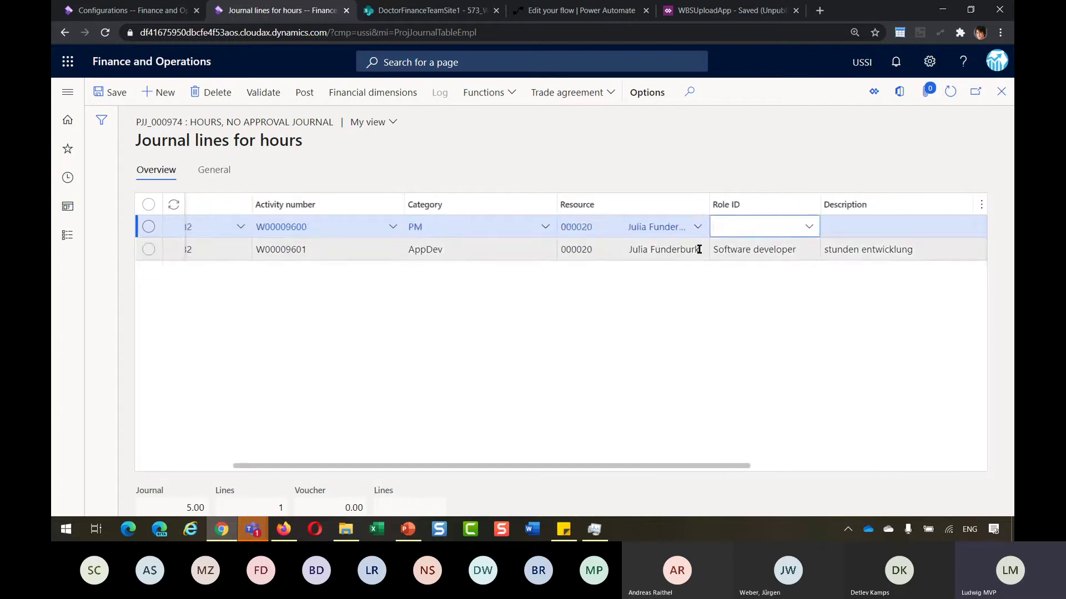
{"action": "left_click", "coordinate": [808, 227]}
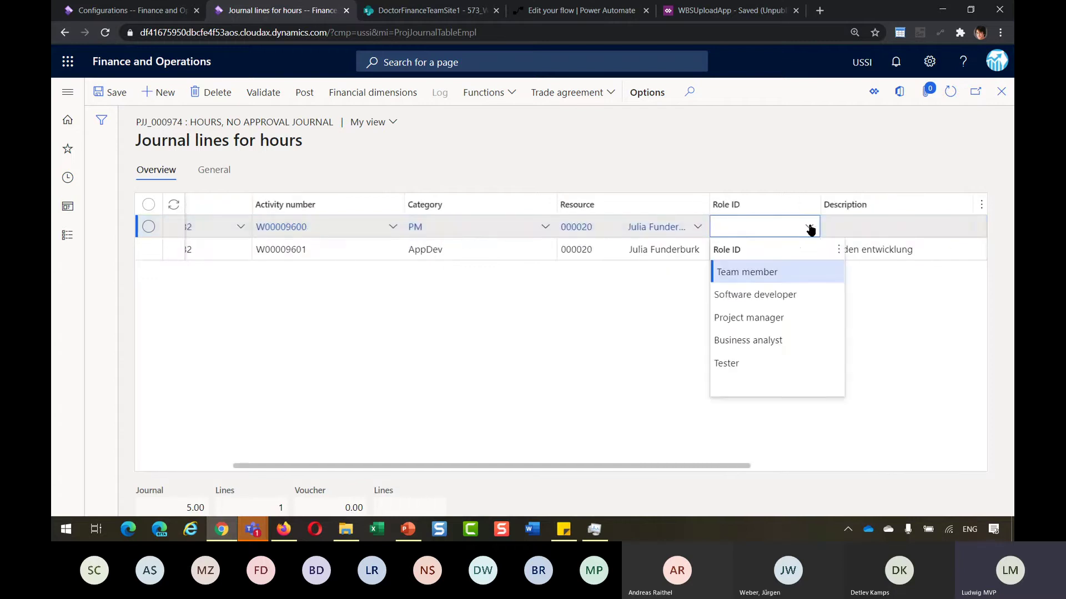
{"action": "left_click", "coordinate": [773, 317]}
{"action": "key", "text": "Tab"}
Describe the Task A line as "pm stunden" and set its hours to 1.
{"action": "type", "text": "pm"}
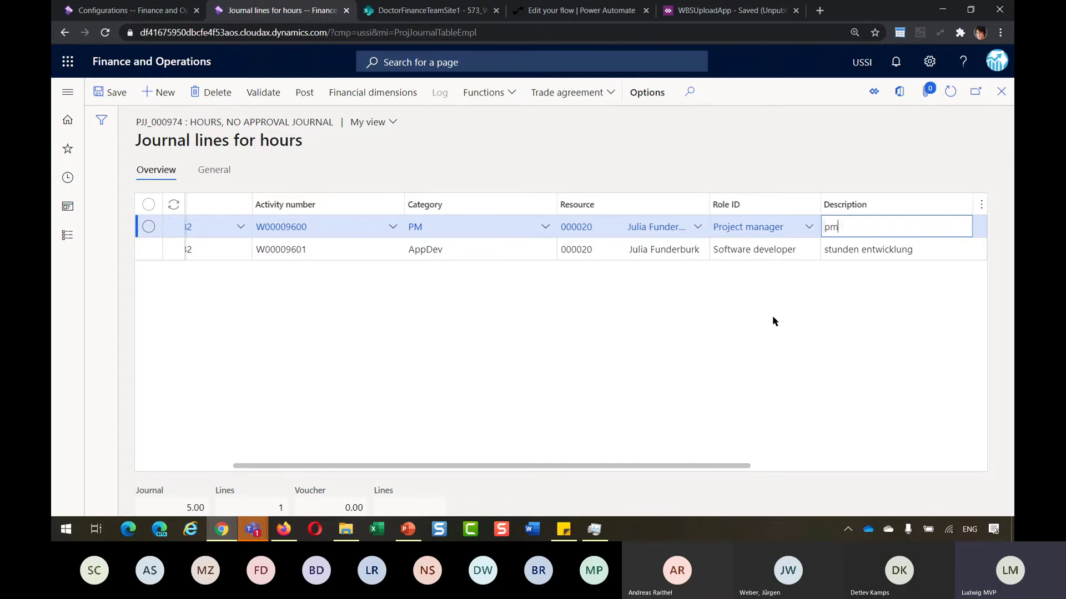
{"action": "type", "text": " stunden"}
{"action": "key", "text": "Tab"}
{"action": "type", "text": "1"}
{"action": "key", "text": "Tab"}
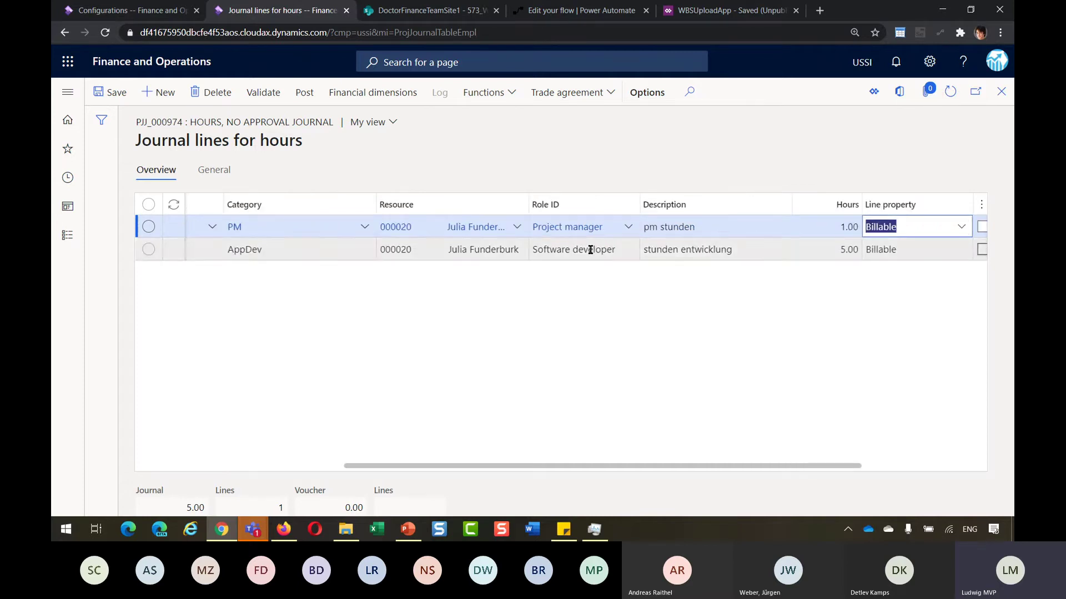
Remove the WA sales tax group from the Task A line's general details.
{"action": "left_click", "coordinate": [214, 170]}
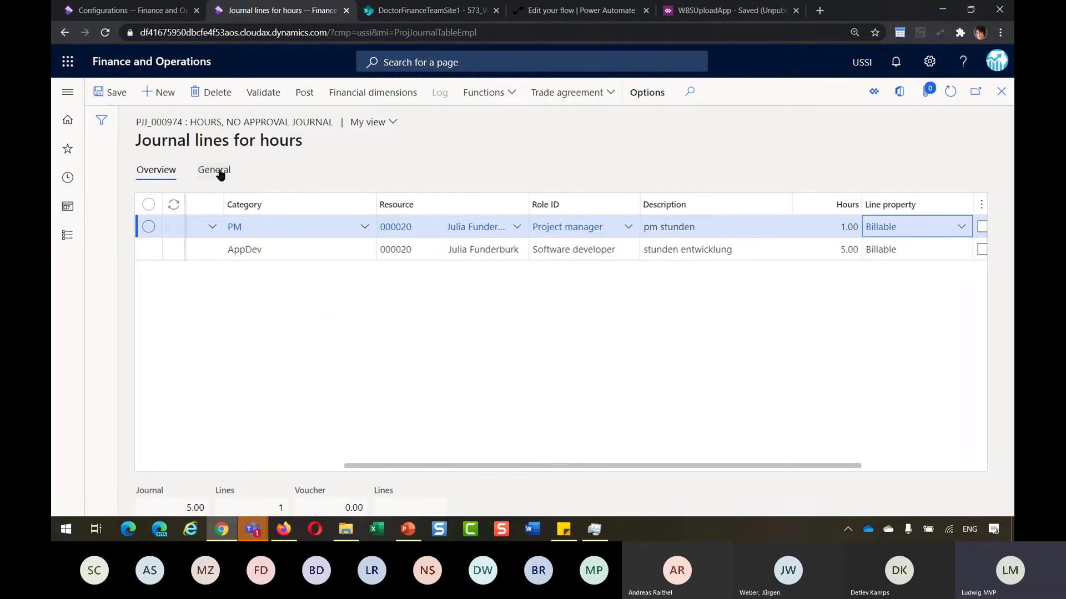
{"action": "left_click", "coordinate": [578, 236]}
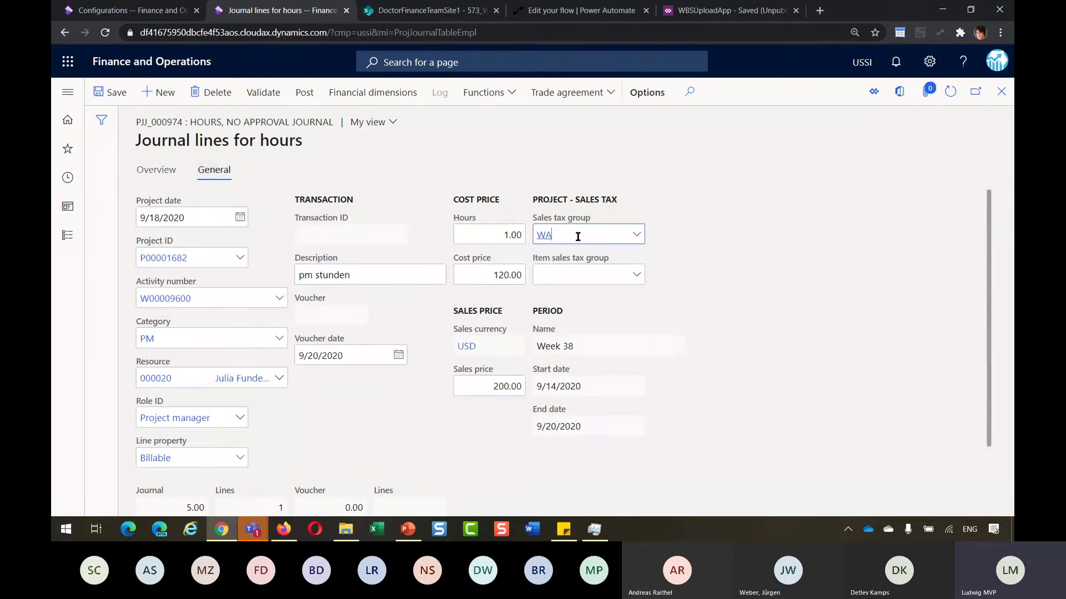
{"action": "key", "text": "BackSpace"}
{"action": "key", "text": "BackSpace"}
{"action": "key", "text": "Tab"}
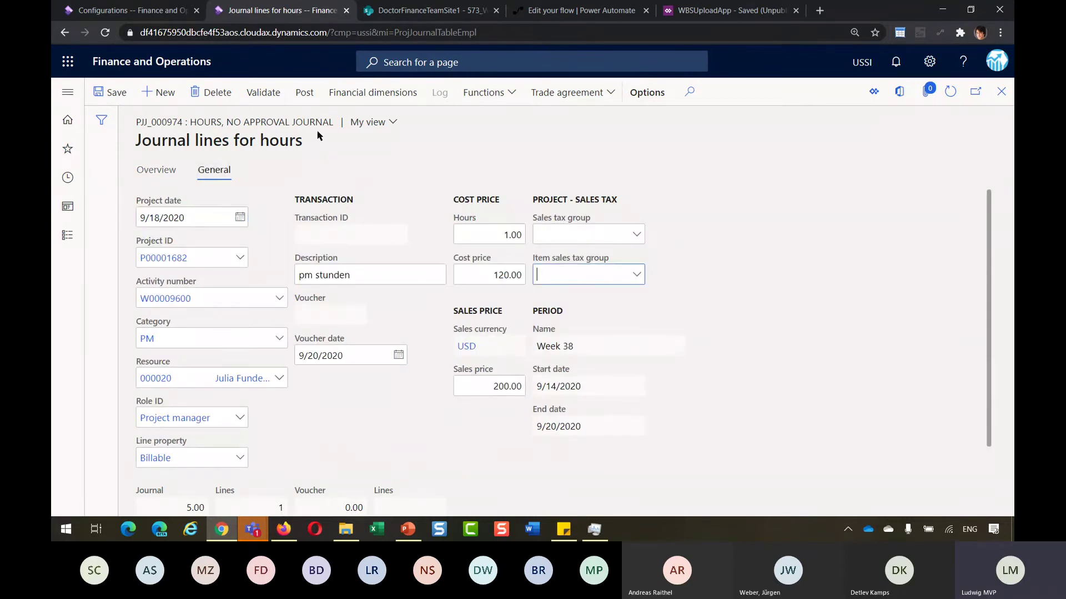
Post the hour journal with the Task A and Task B lines and return to the project list.
{"action": "left_click", "coordinate": [169, 173]}
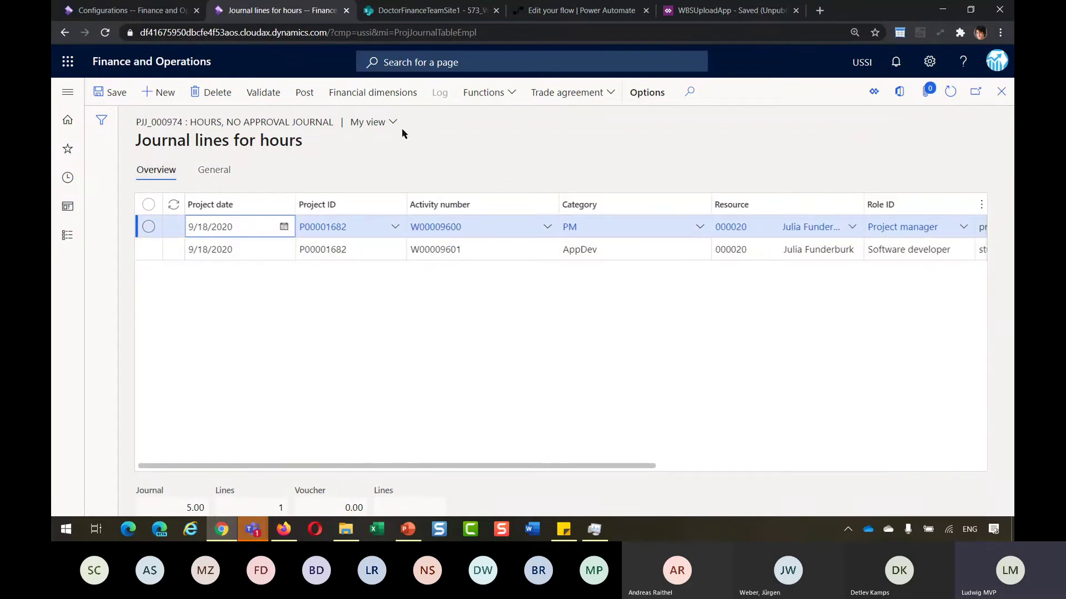
{"action": "left_click", "coordinate": [304, 93]}
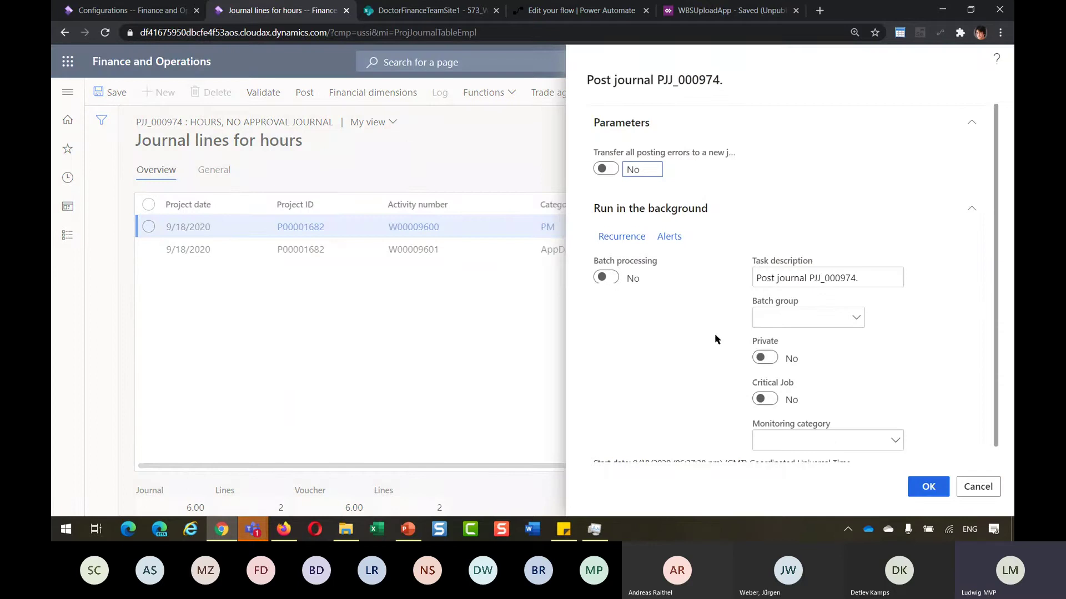
{"action": "left_click", "coordinate": [923, 487]}
{"action": "left_click", "coordinate": [1002, 116]}
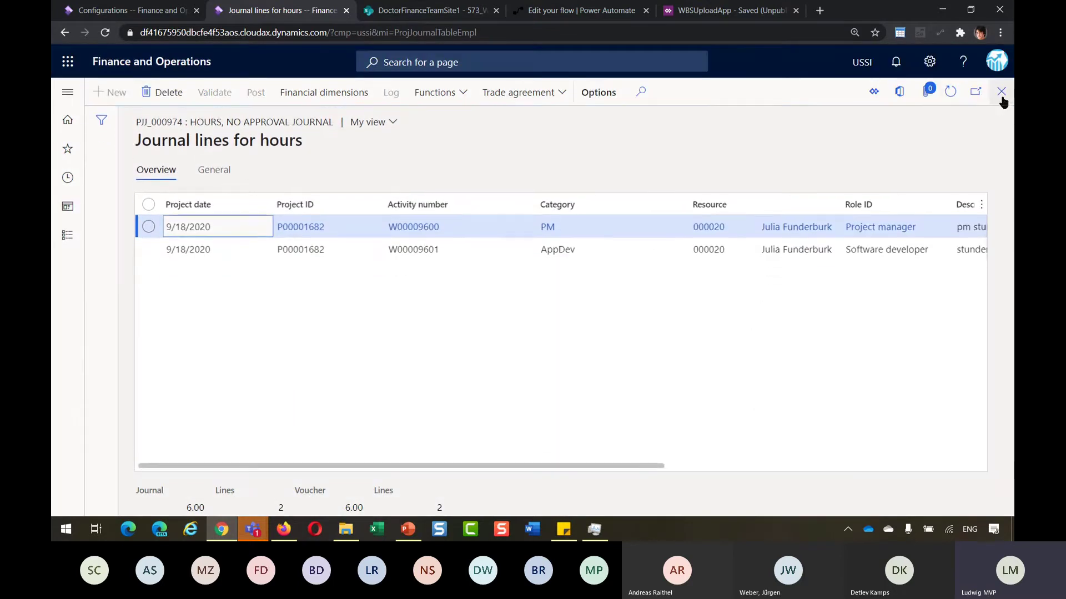
{"action": "left_click", "coordinate": [1001, 91]}
{"action": "left_click", "coordinate": [1001, 92]}
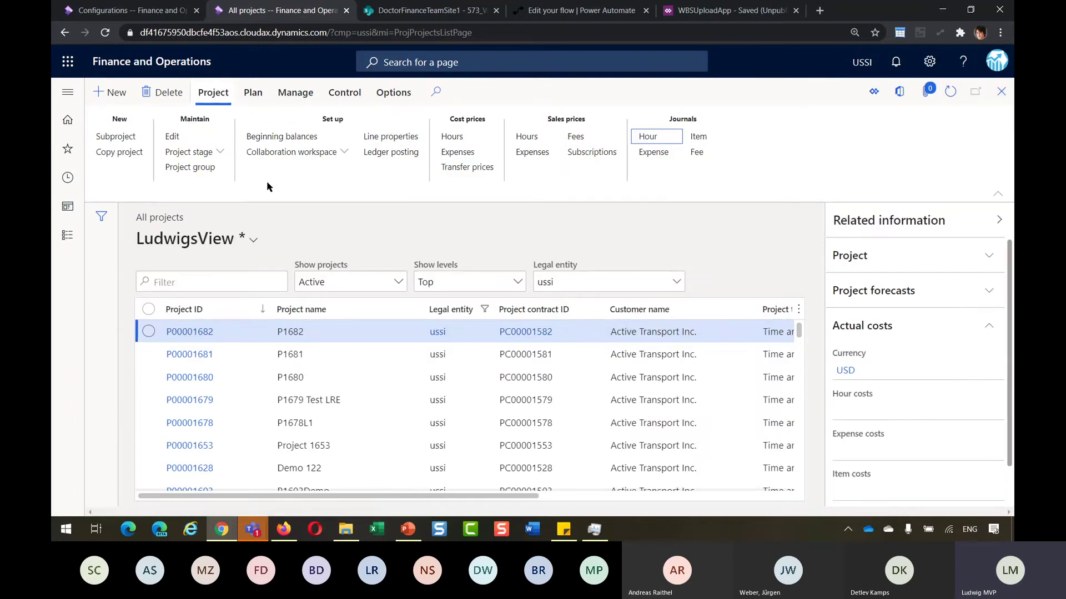
Create an invoice proposal for project P00001682 that includes all available hour transactions.
{"action": "left_click", "coordinate": [295, 92]}
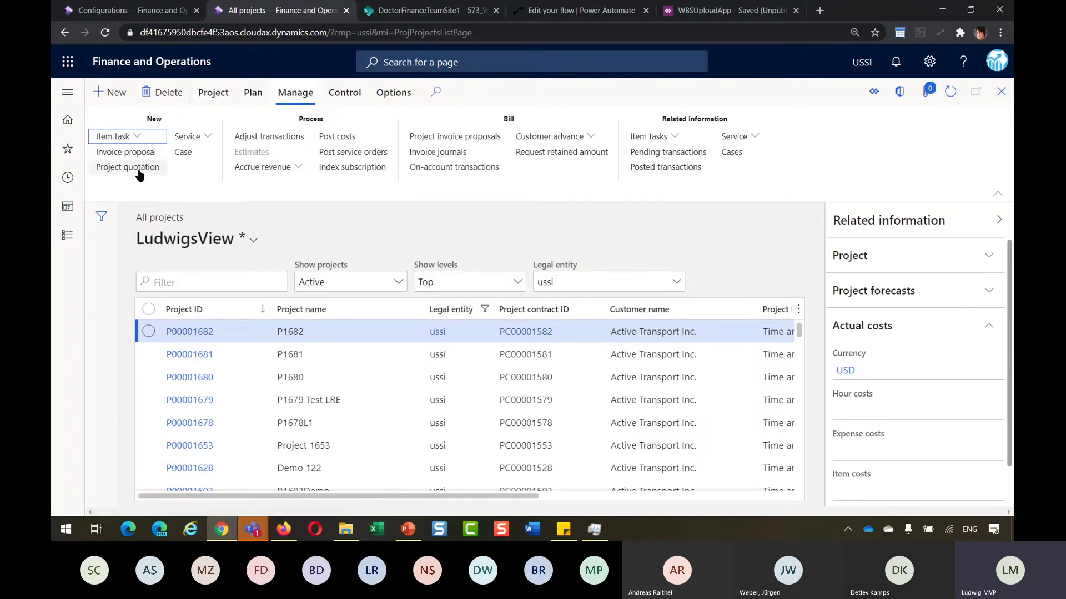
{"action": "left_click", "coordinate": [125, 152]}
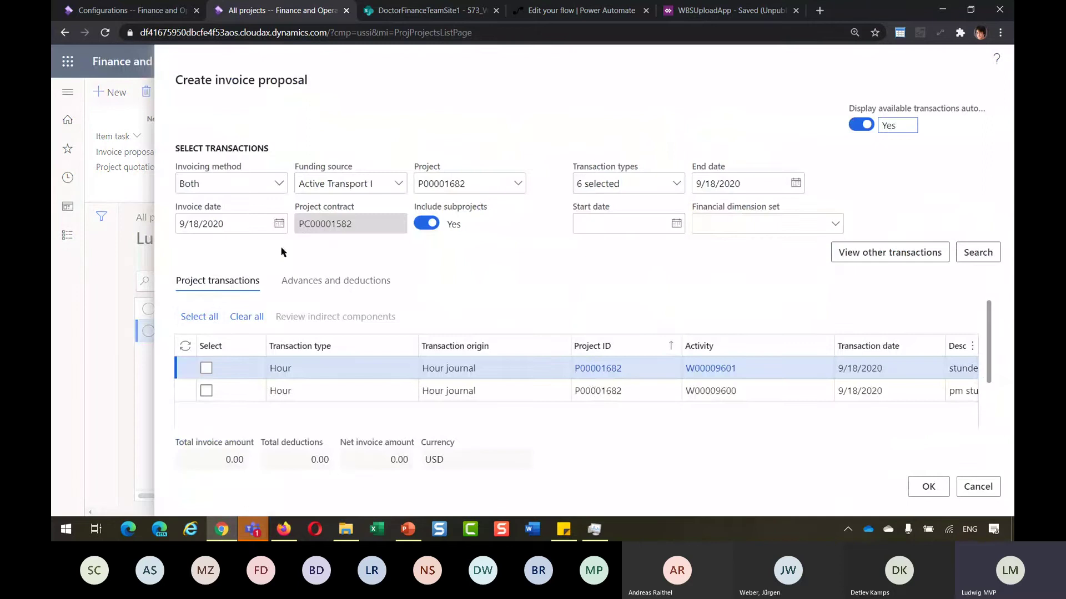
{"action": "left_click", "coordinate": [200, 316]}
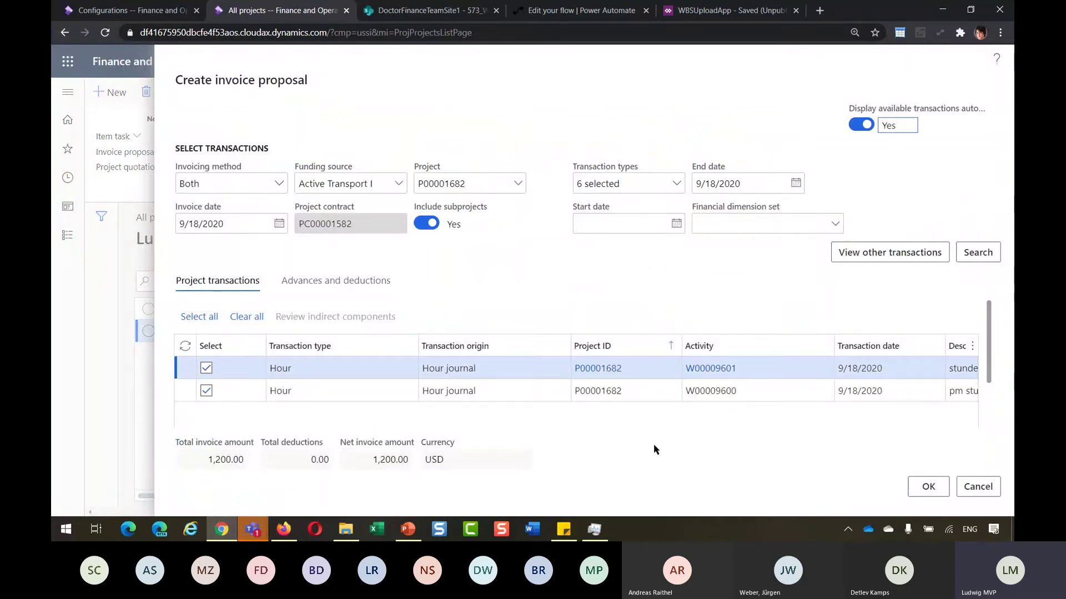
{"action": "left_click", "coordinate": [917, 488]}
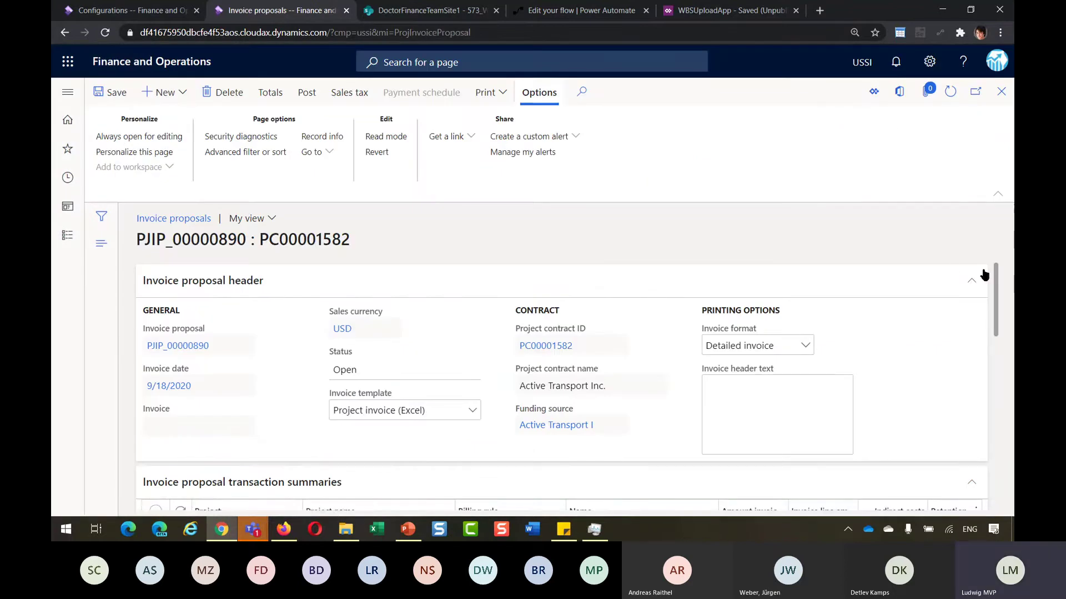
Review the proposal's hour lines and post the proposal with invoice printing and the print management destination enabled.
{"action": "left_click_drag", "start_coordinate": [996, 302], "coordinate": [996, 422]}
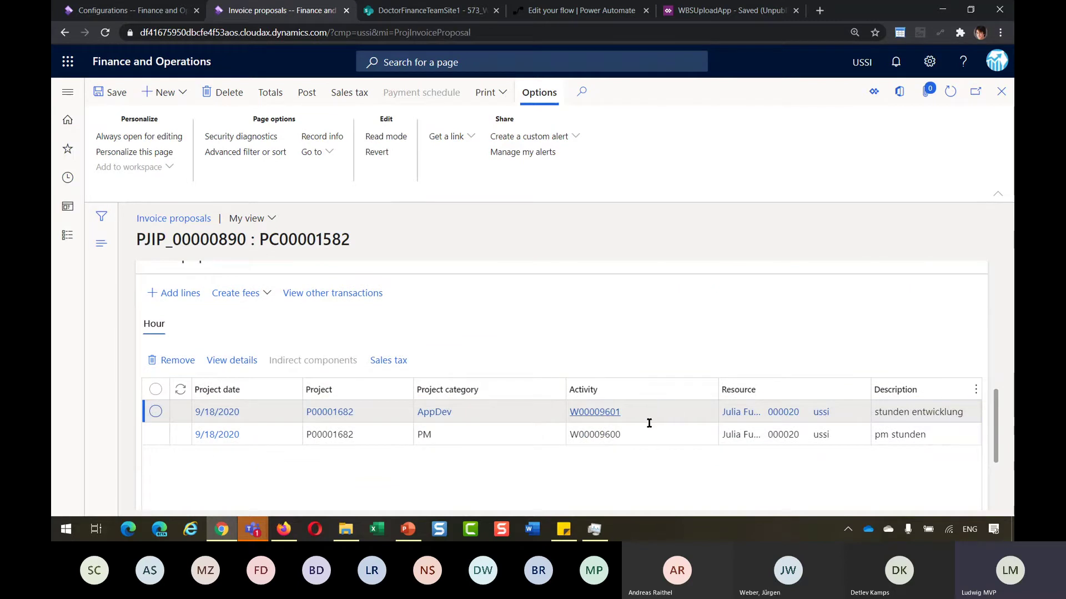
{"action": "left_click", "coordinate": [306, 92]}
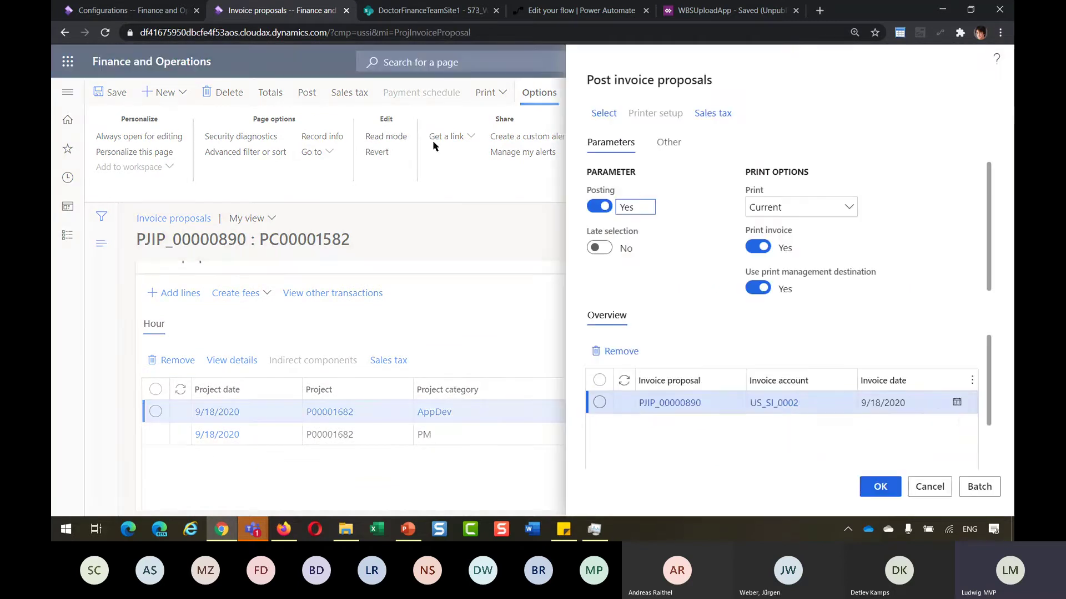
{"action": "left_click", "coordinate": [880, 493]}
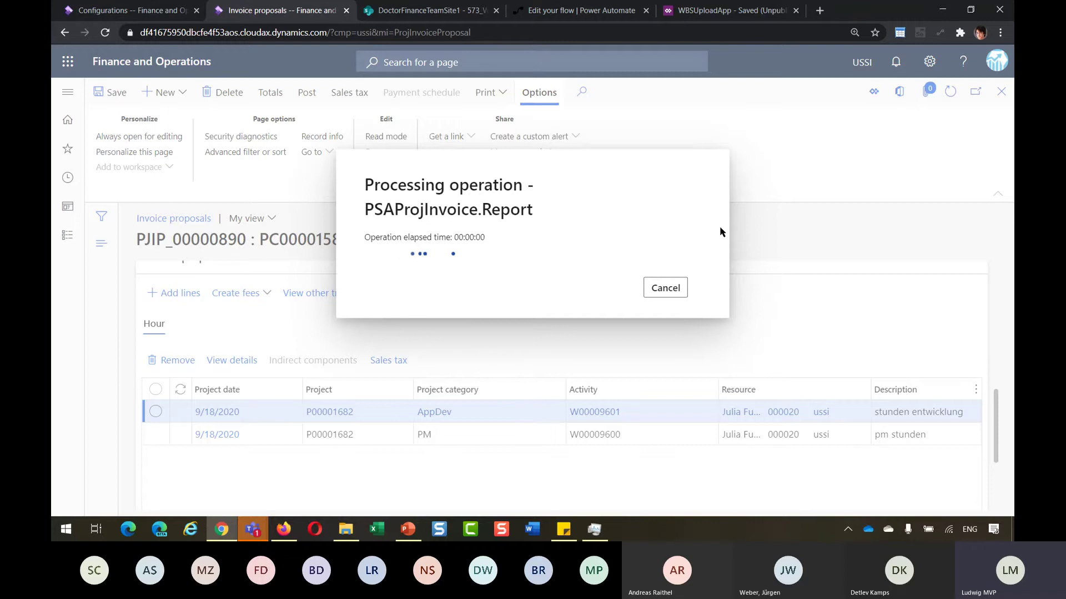
Switch to Excel, inspect the generated Attachments (7).xlsx workbook and close it.
{"action": "key", "text": "ctrl+Tab"}
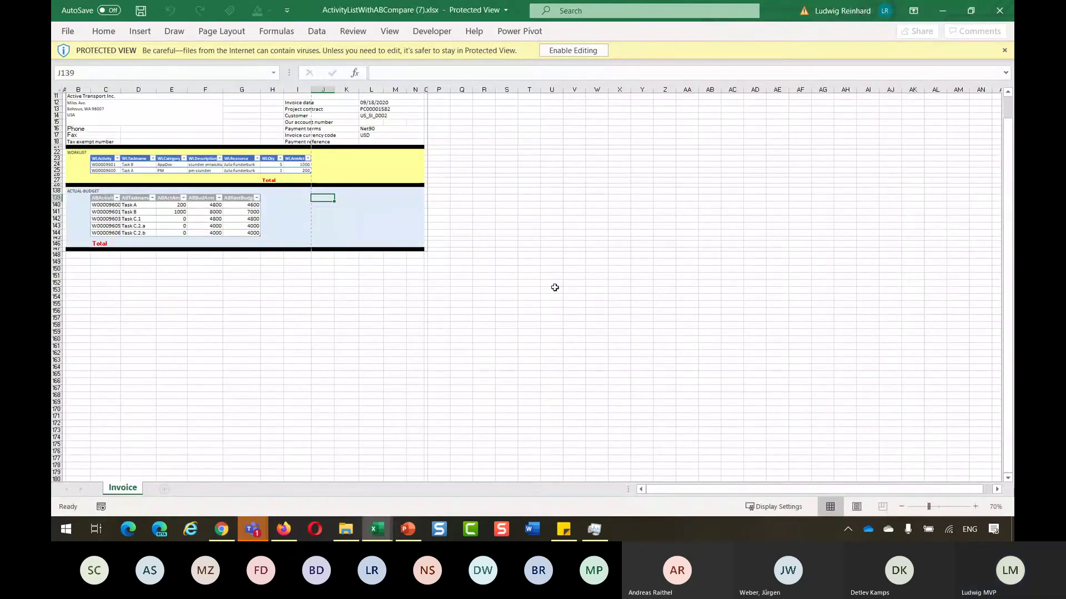
{"action": "mouse_move", "coordinate": [380, 533]}
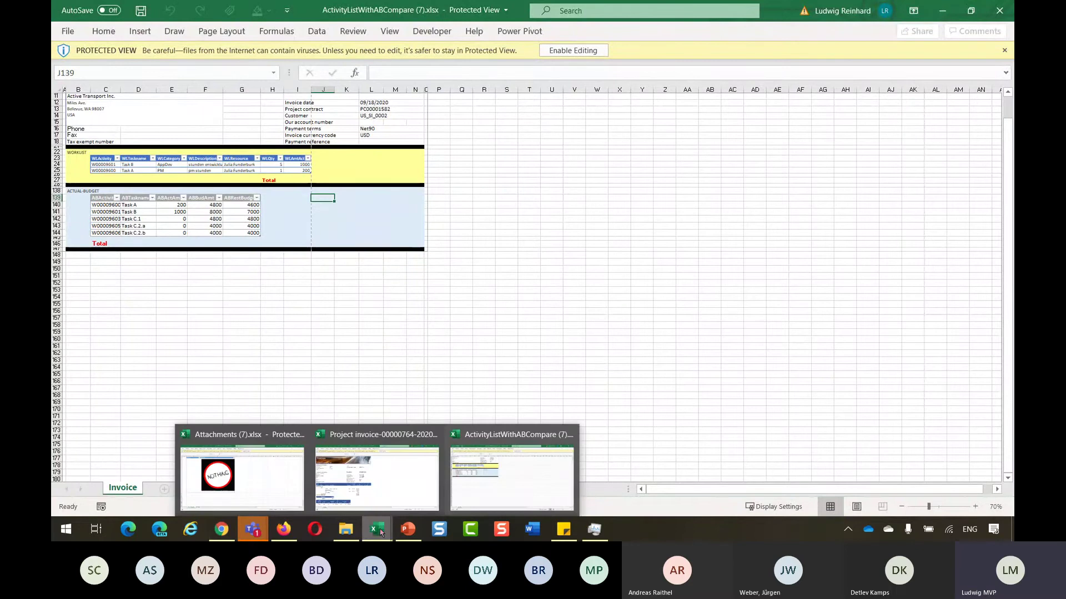
{"action": "left_click", "coordinate": [263, 480]}
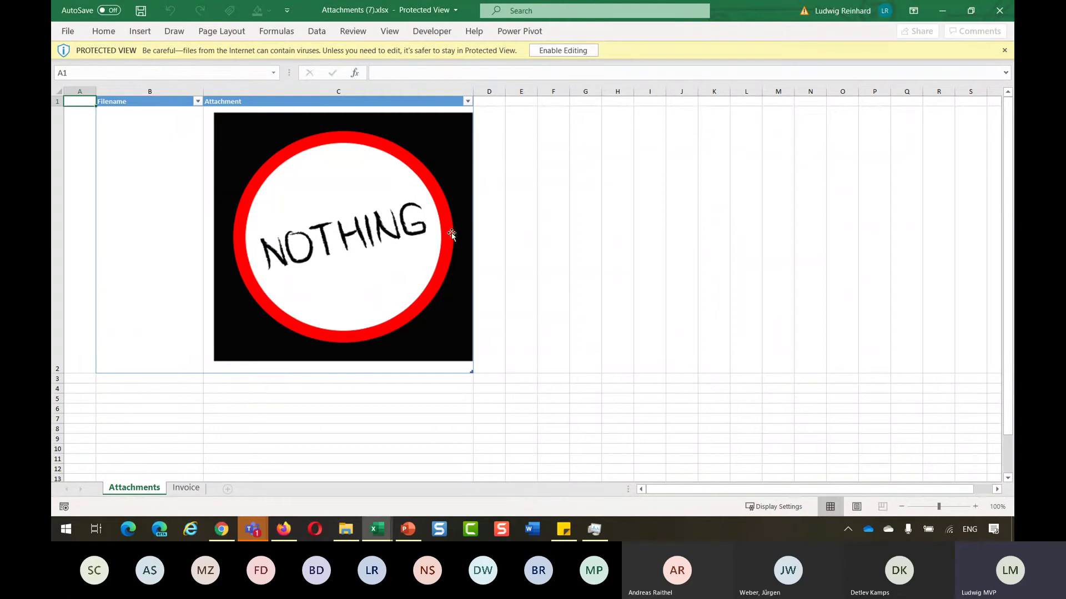
{"action": "left_click", "coordinate": [994, 12]}
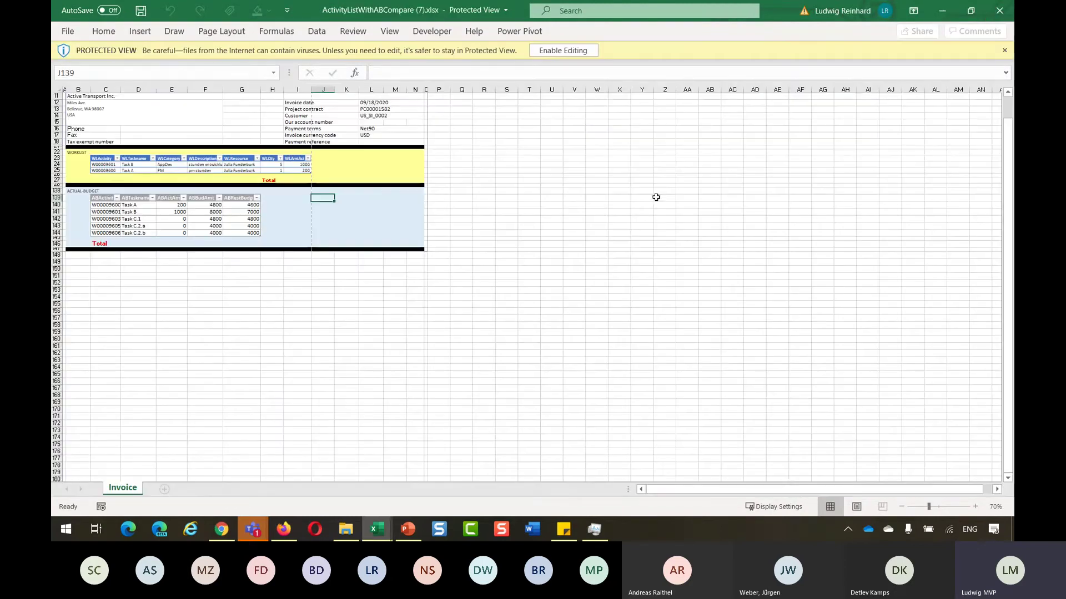
Examine the project invoice workbook's hour type, category lines and subtotals, and close the workbook.
{"action": "mouse_move", "coordinate": [383, 534]}
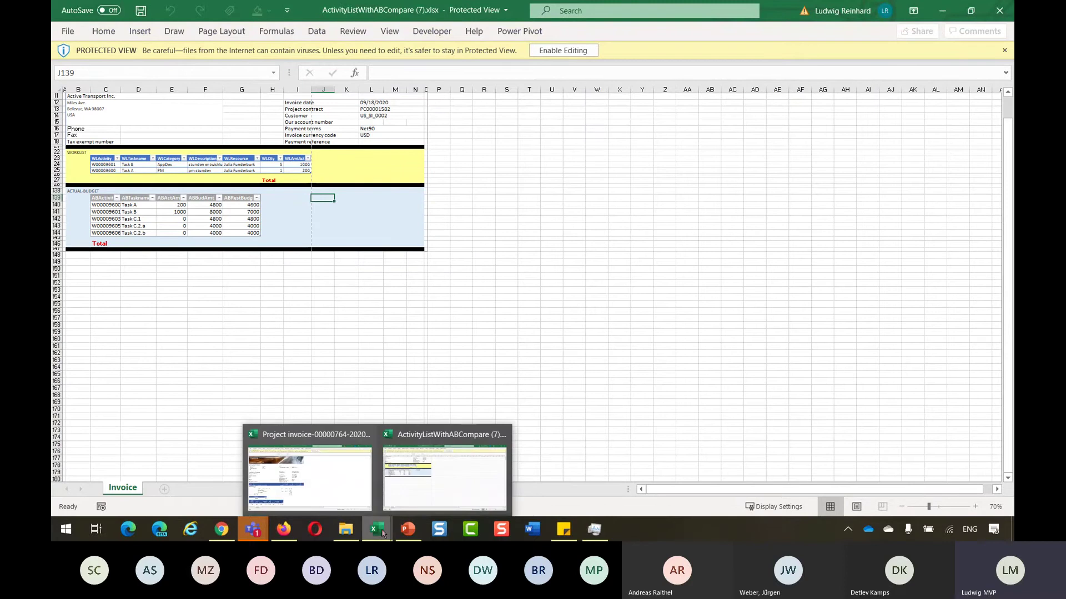
{"action": "left_click", "coordinate": [356, 482]}
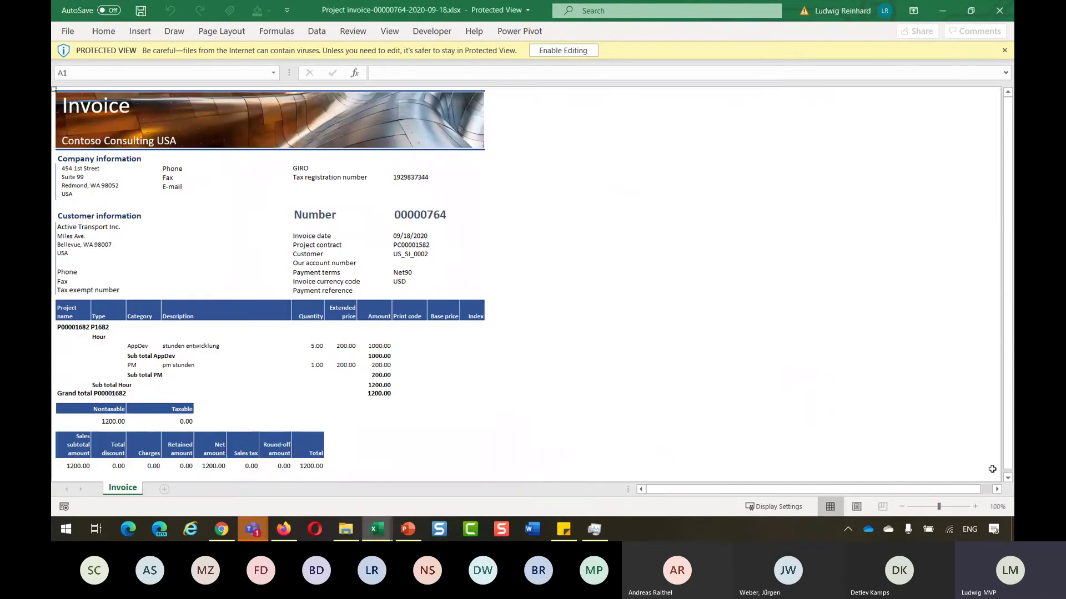
{"action": "left_click", "coordinate": [973, 507]}
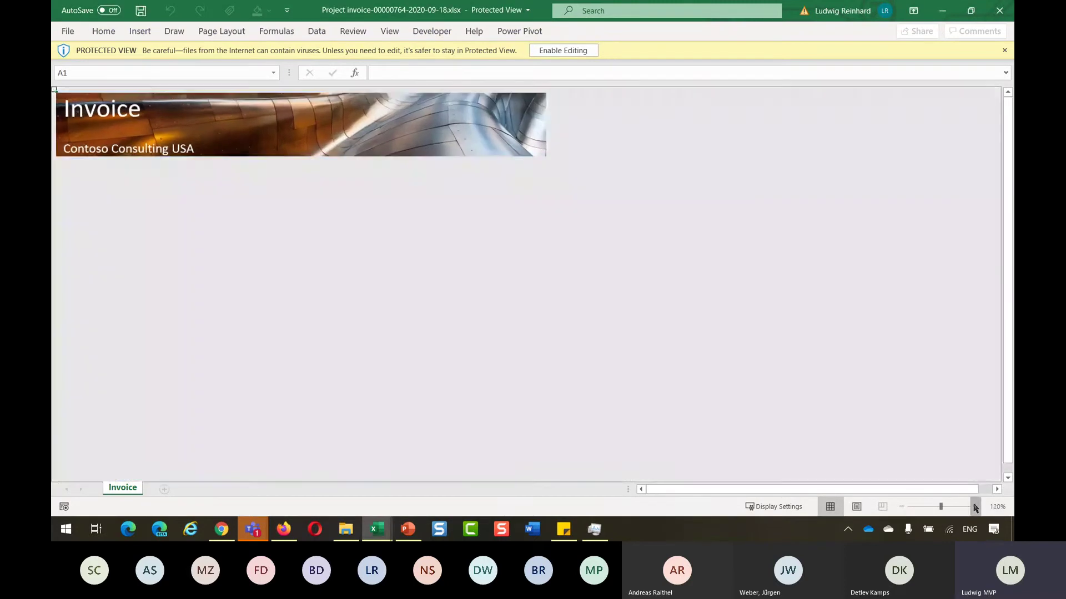
{"action": "left_click", "coordinate": [974, 506]}
{"action": "left_click", "coordinate": [974, 506]}
{"action": "left_click", "coordinate": [973, 506]}
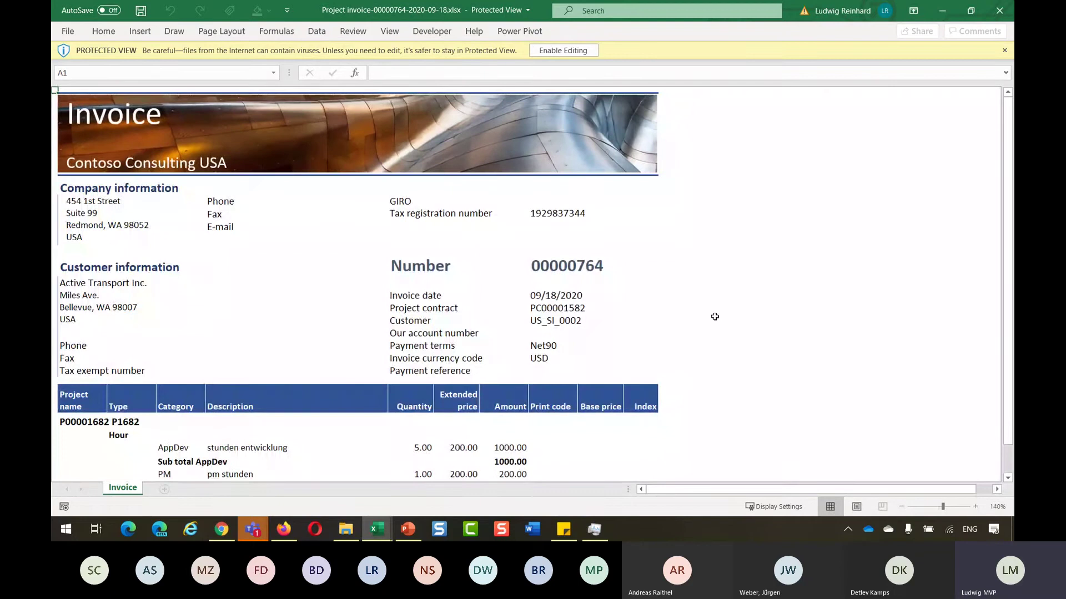
{"action": "scroll", "coordinate": [714, 316], "scroll_direction": "down", "scroll_amount": 3}
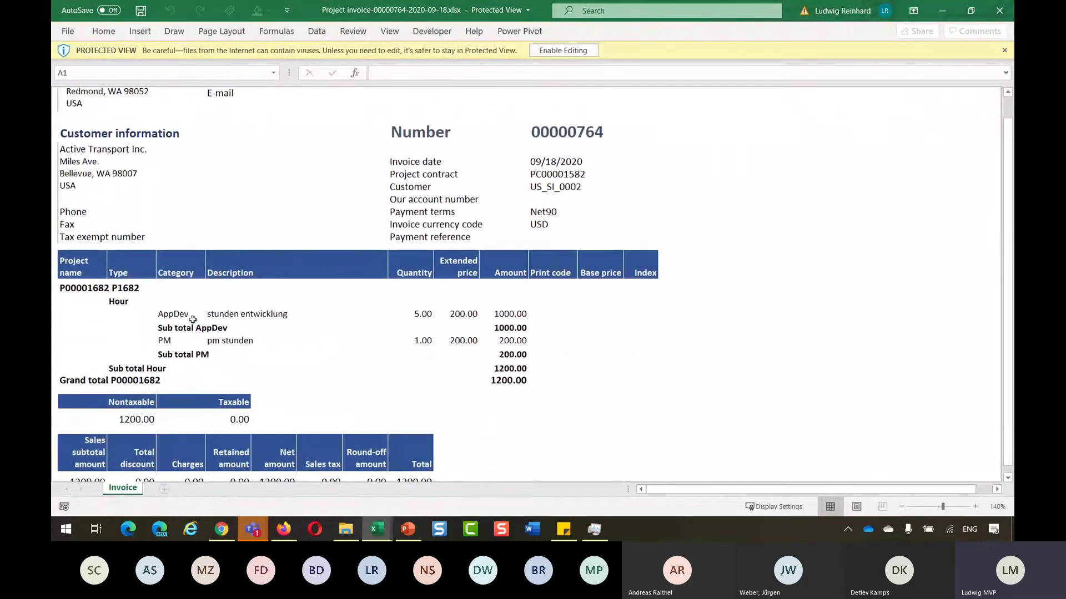
{"action": "left_click", "coordinate": [127, 303]}
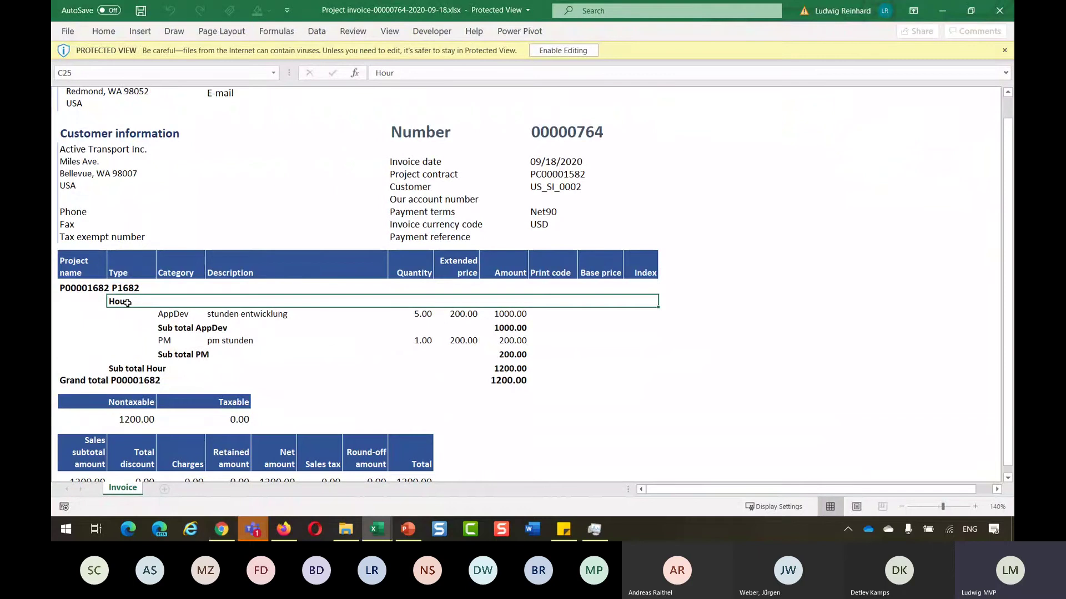
{"action": "left_click", "coordinate": [269, 316]}
{"action": "left_click", "coordinate": [178, 314]}
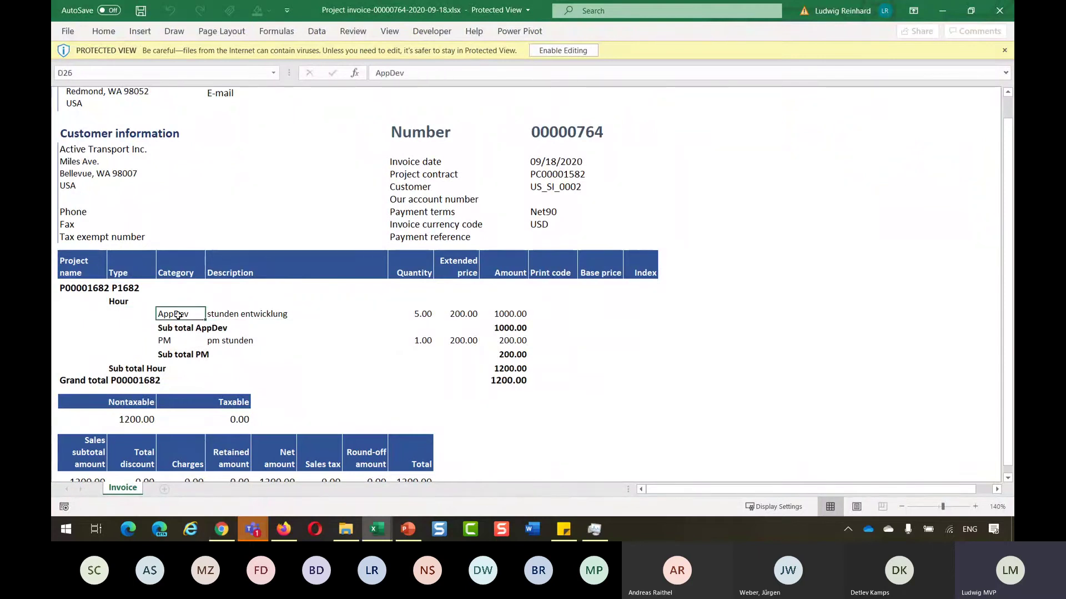
{"action": "left_click_drag", "start_coordinate": [177, 315], "coordinate": [177, 339]}
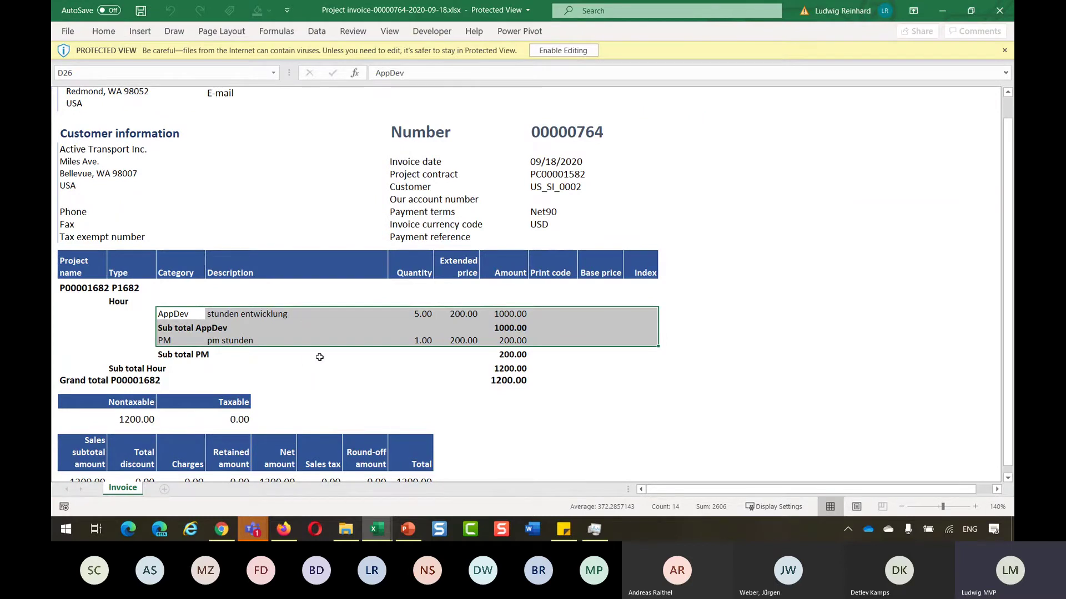
{"action": "left_click", "coordinate": [999, 10]}
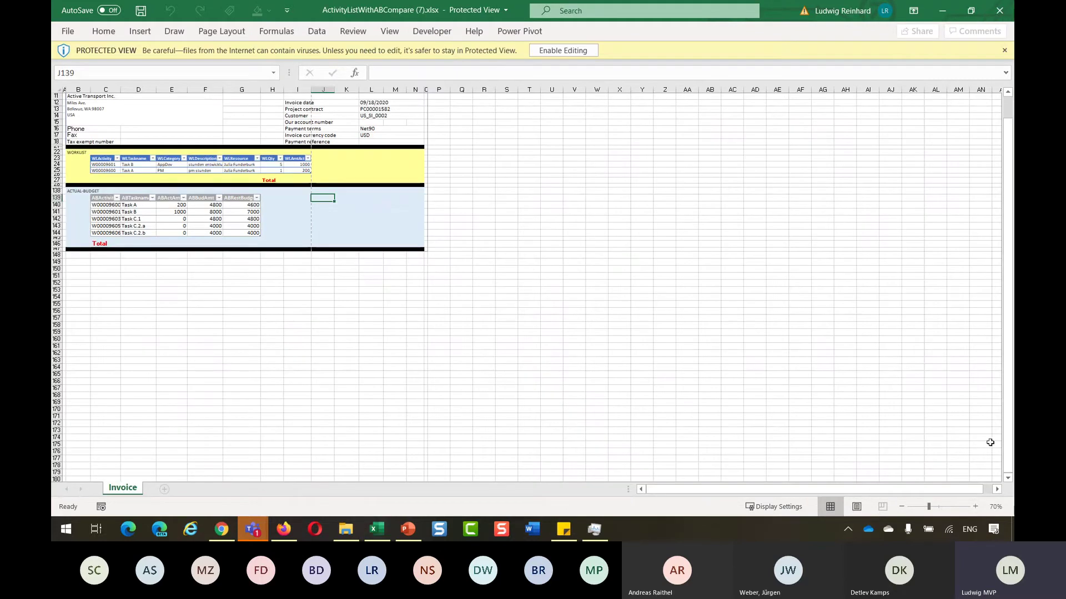
Enable editing in ActivityListWithABCompare (7).xlsx so its totals calculate, and display the sheet in Normal view.
{"action": "left_click", "coordinate": [976, 507]}
{"action": "left_click", "coordinate": [976, 507]}
{"action": "left_click", "coordinate": [976, 507]}
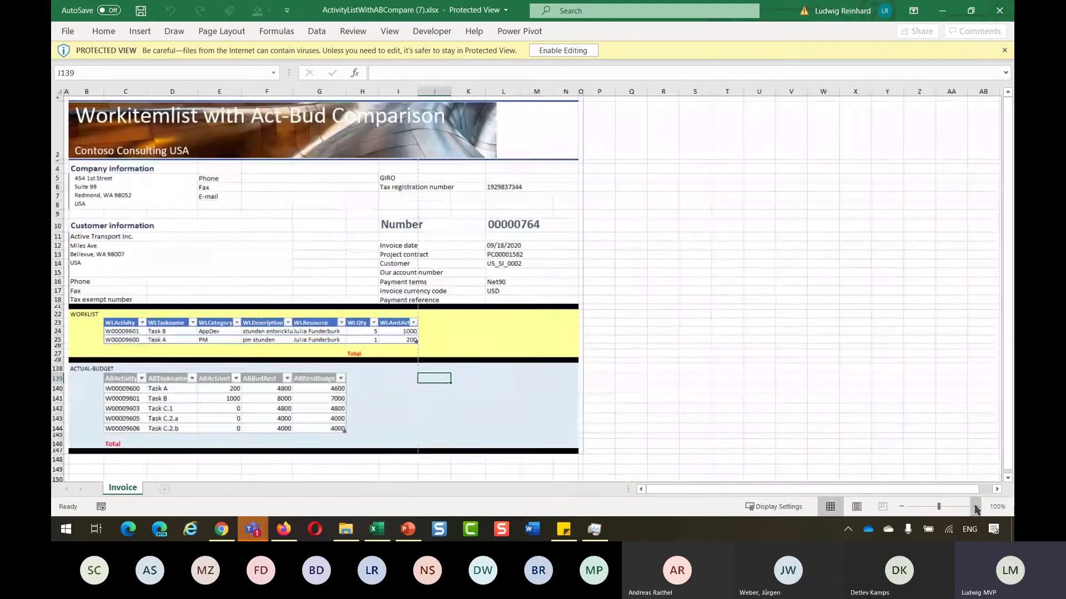
{"action": "left_click", "coordinate": [975, 507]}
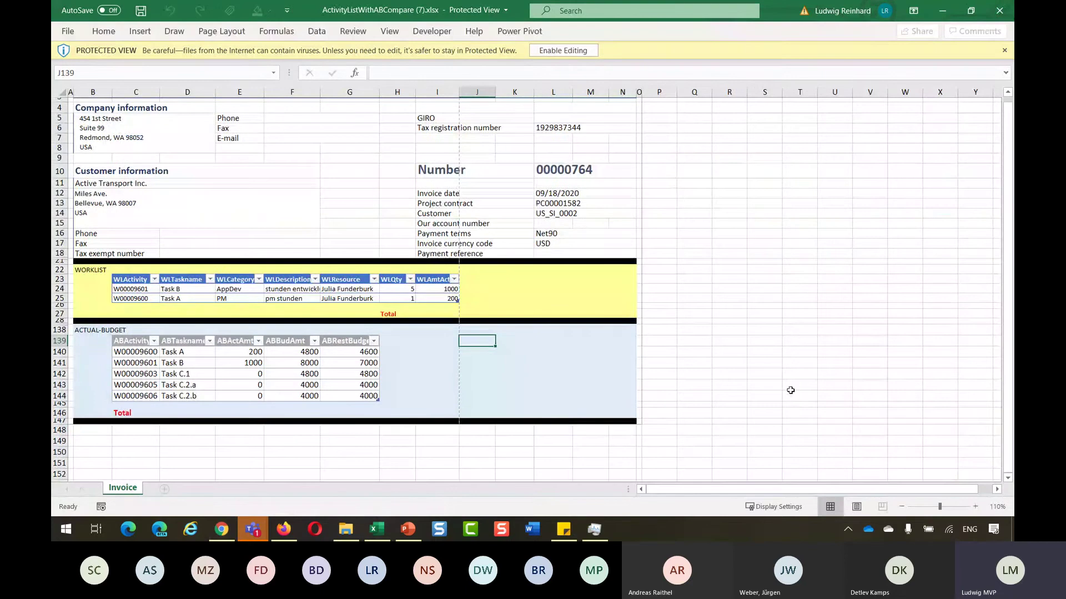
{"action": "left_click", "coordinate": [562, 50]}
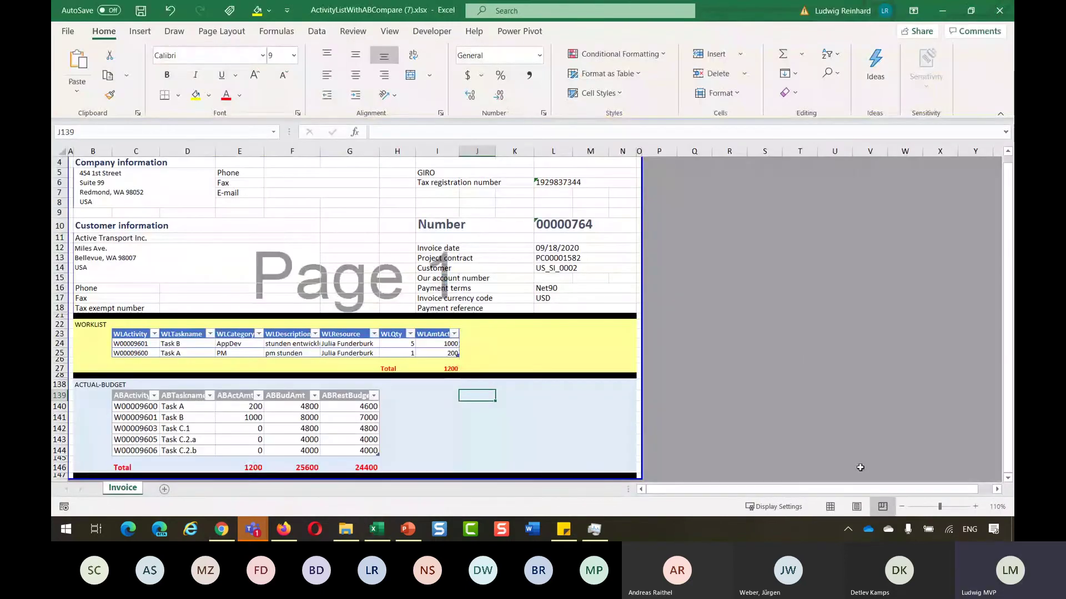
{"action": "left_click", "coordinate": [831, 507]}
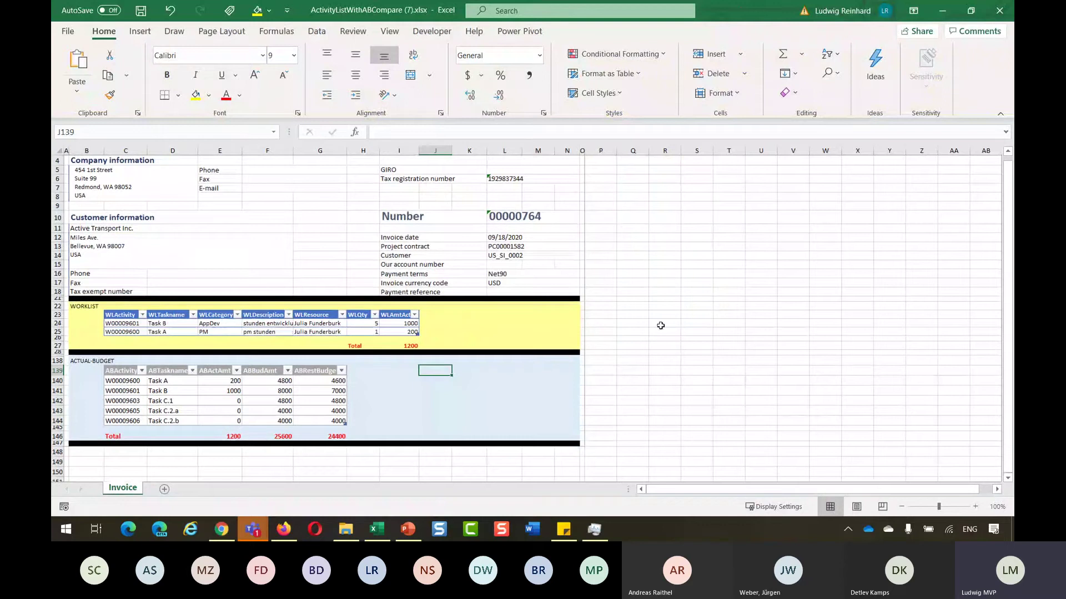
Examine the WORKLIST table's activity, task name, category, description, resource, quantity and amount columns for Task B and Task A.
{"action": "left_click", "coordinate": [975, 507]}
{"action": "left_click", "coordinate": [975, 507]}
{"action": "left_click", "coordinate": [975, 507]}
{"action": "left_click", "coordinate": [976, 506]}
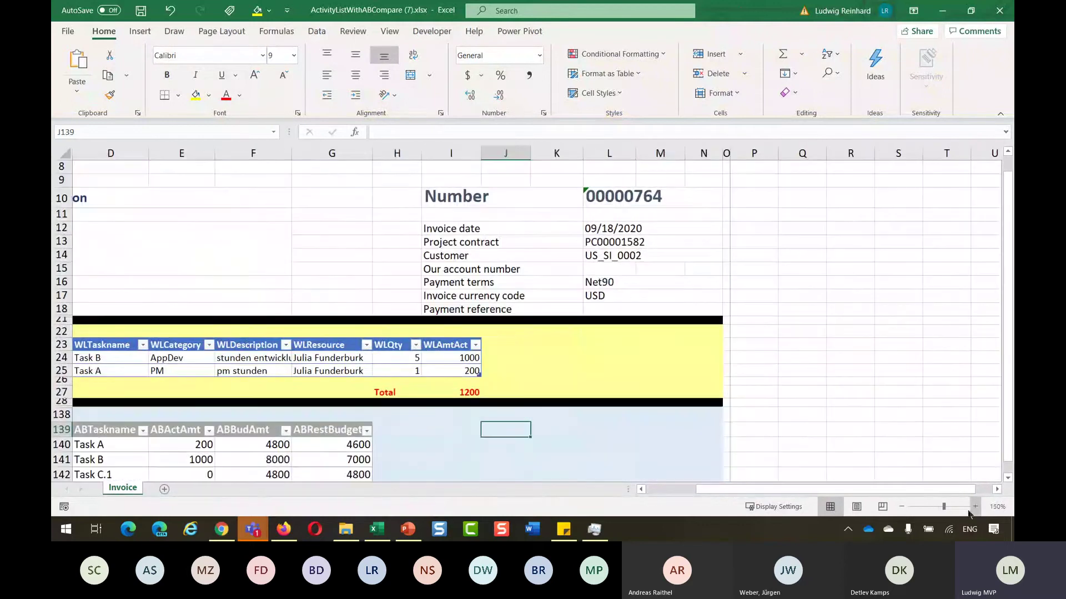
{"action": "left_click_drag", "start_coordinate": [759, 489], "coordinate": [711, 489]}
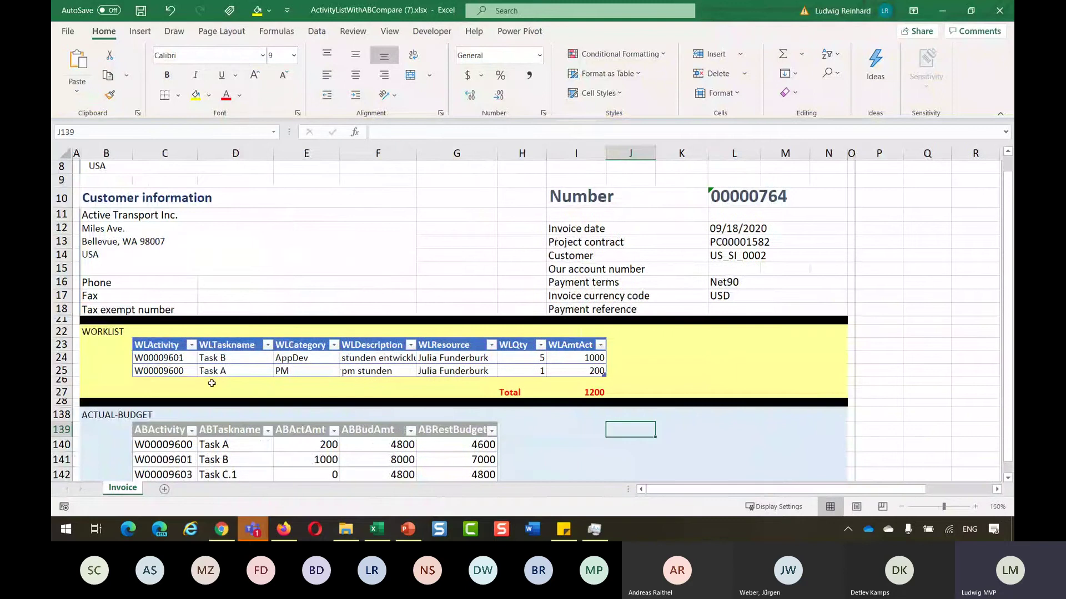
{"action": "left_click", "coordinate": [177, 358]}
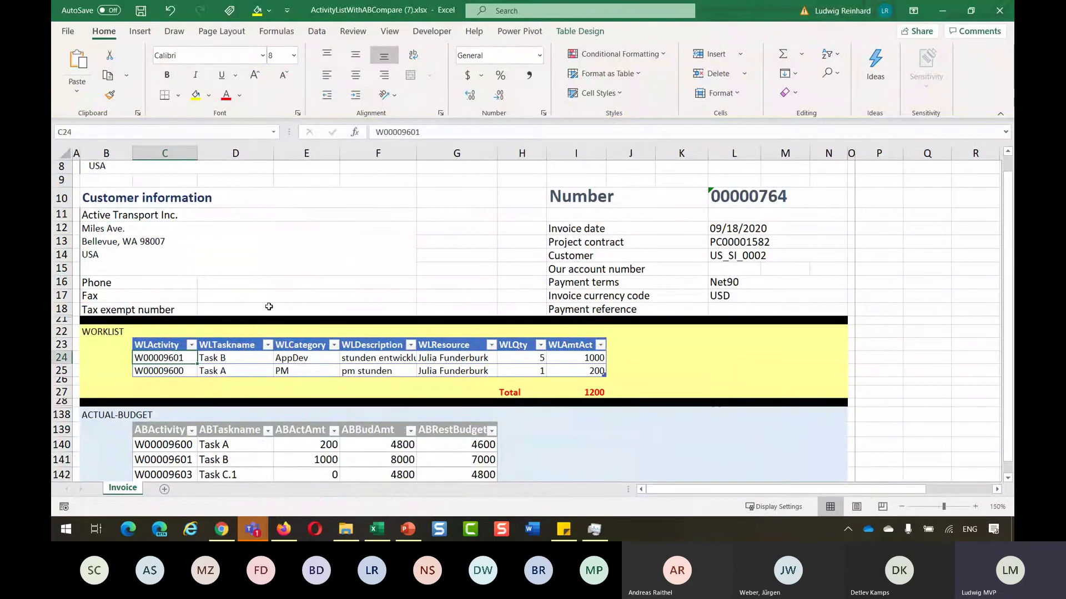
{"action": "key", "text": "Down"}
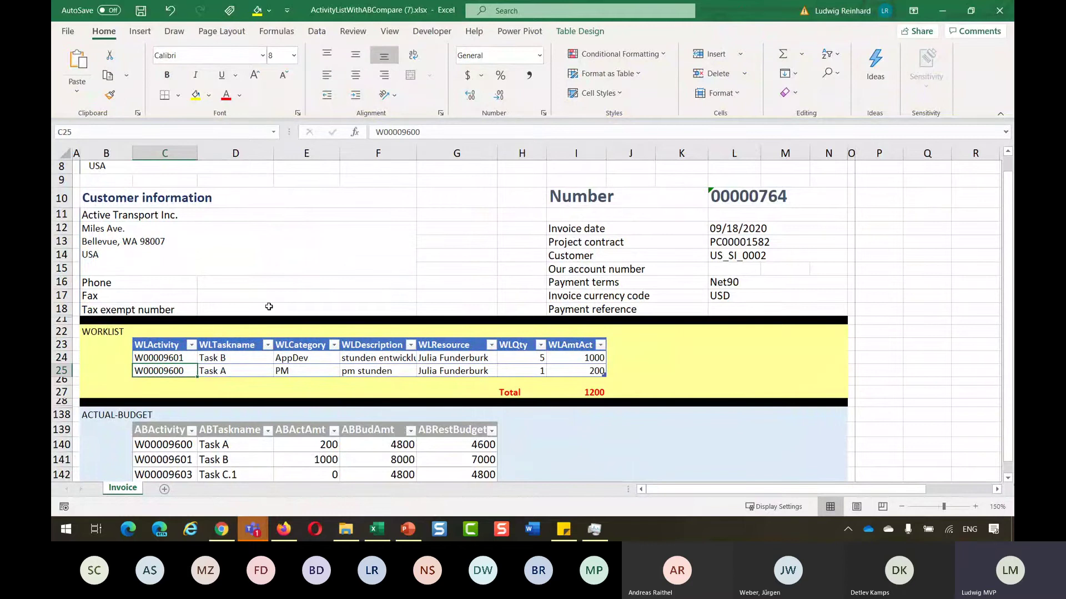
{"action": "key", "text": "Right"}
{"action": "key", "text": "Right"}
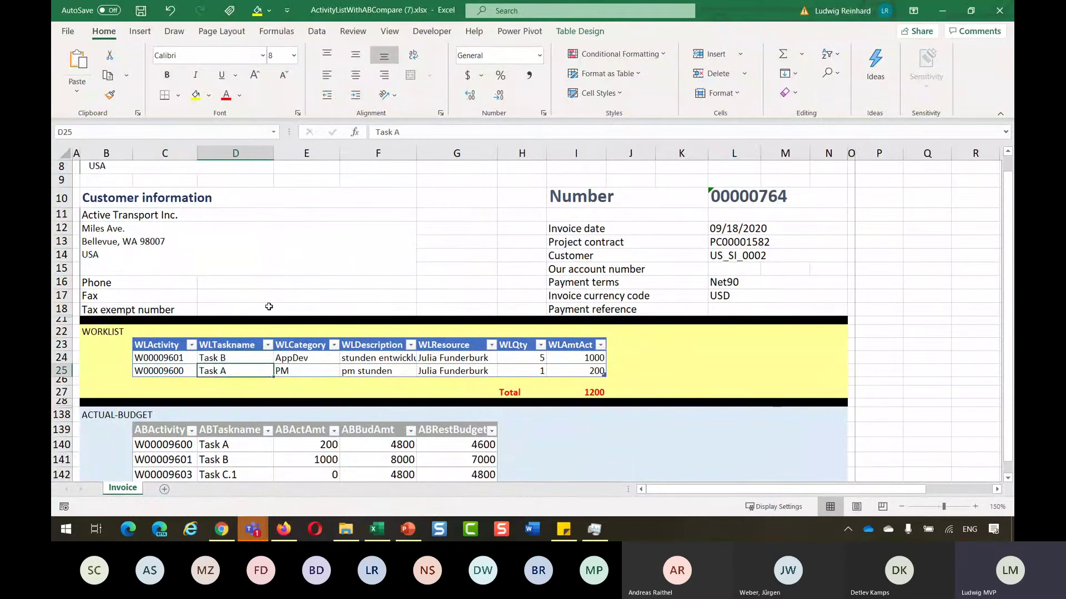
{"action": "key", "text": "Right"}
{"action": "key", "text": "Right"}
{"action": "key", "text": "Right"}
{"action": "key", "text": "Right"}
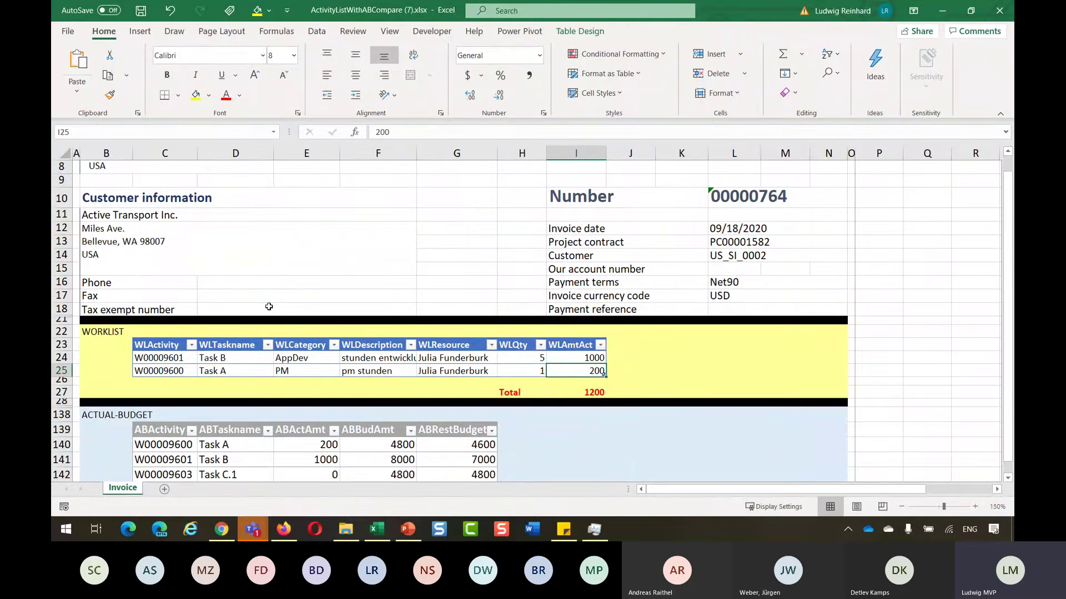
{"action": "scroll", "coordinate": [272, 310], "scroll_direction": "down", "scroll_amount": 2}
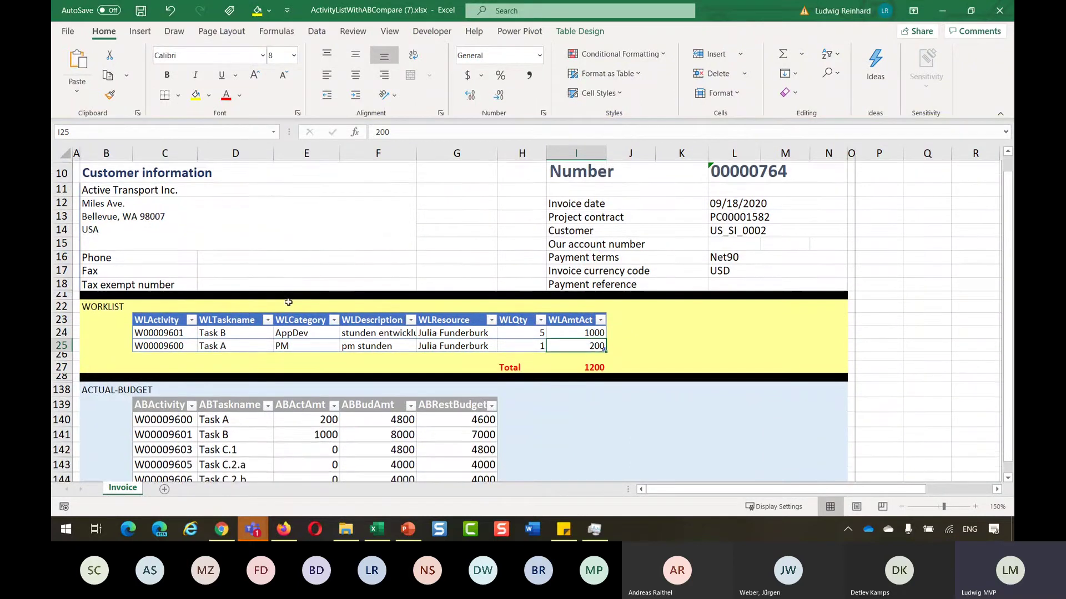
Examine the ACTUAL-BUDGET table's actual amounts and the actual, budget and remaining budget totals, and close the workbook.
{"action": "left_click", "coordinate": [313, 356]}
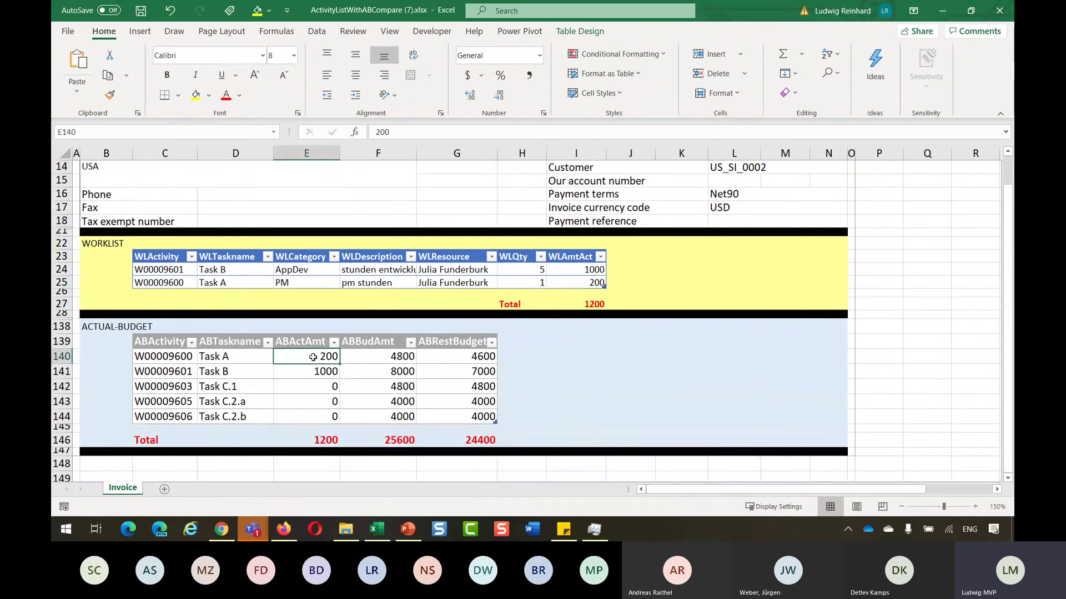
{"action": "left_click", "coordinate": [313, 371]}
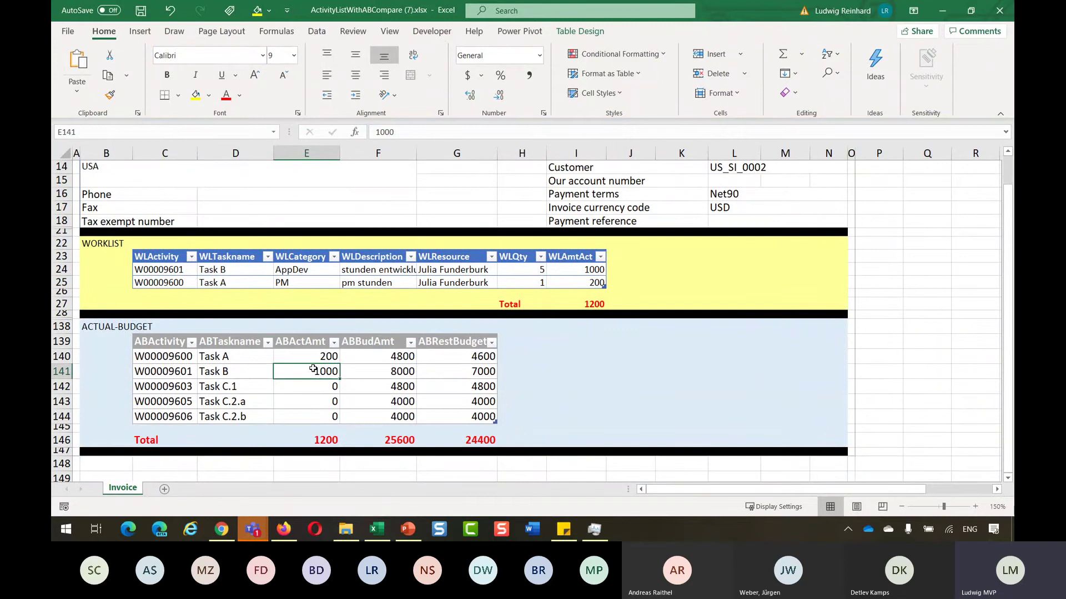
{"action": "left_click", "coordinate": [313, 356]}
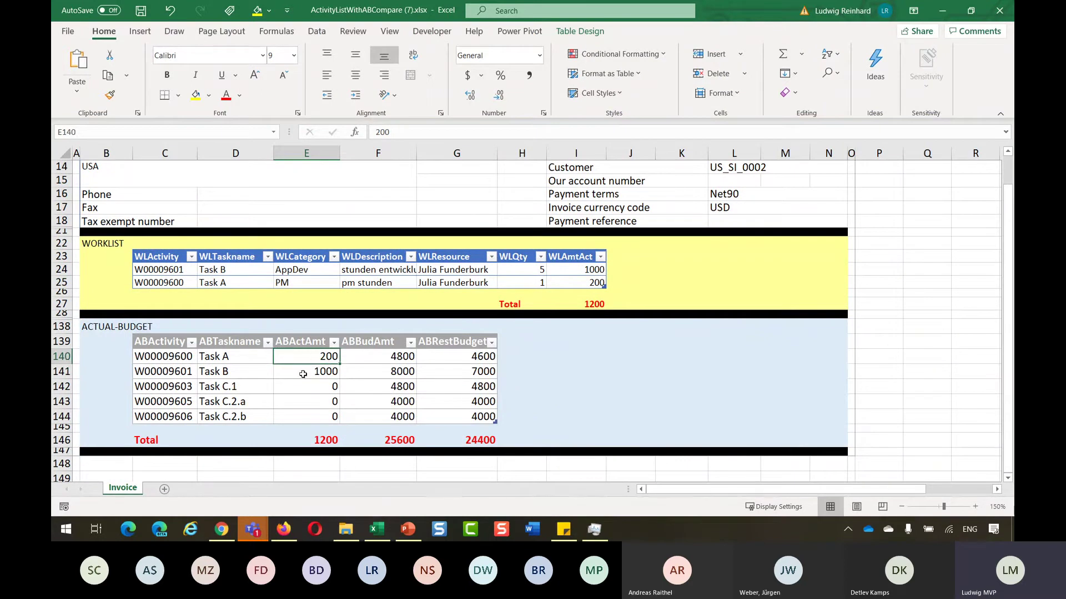
{"action": "left_click", "coordinate": [307, 438]}
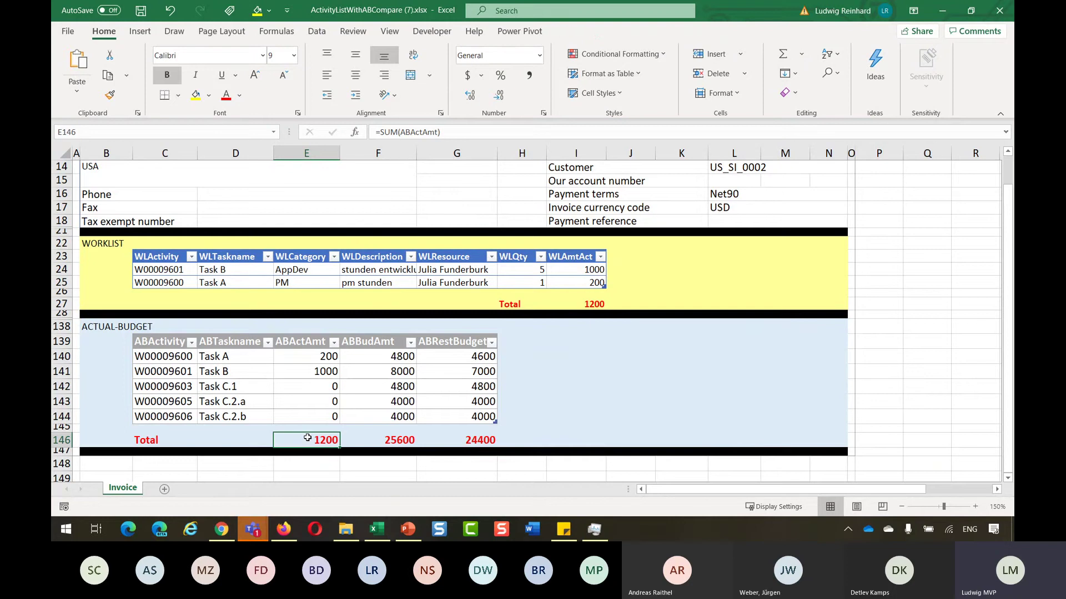
{"action": "left_click", "coordinate": [390, 439]}
{"action": "left_click", "coordinate": [464, 439]}
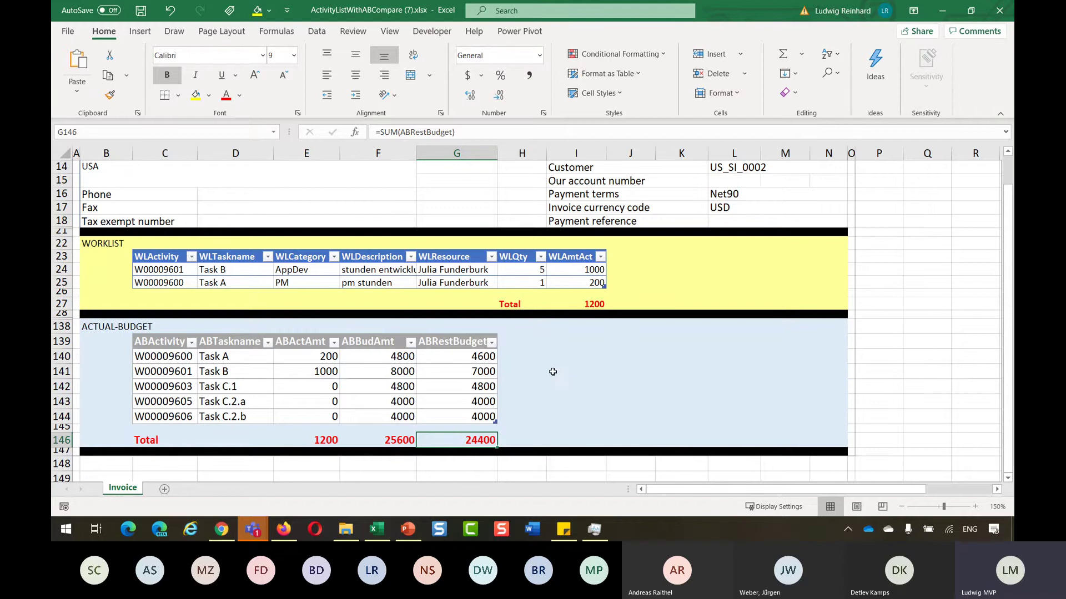
{"action": "left_click", "coordinate": [993, 17]}
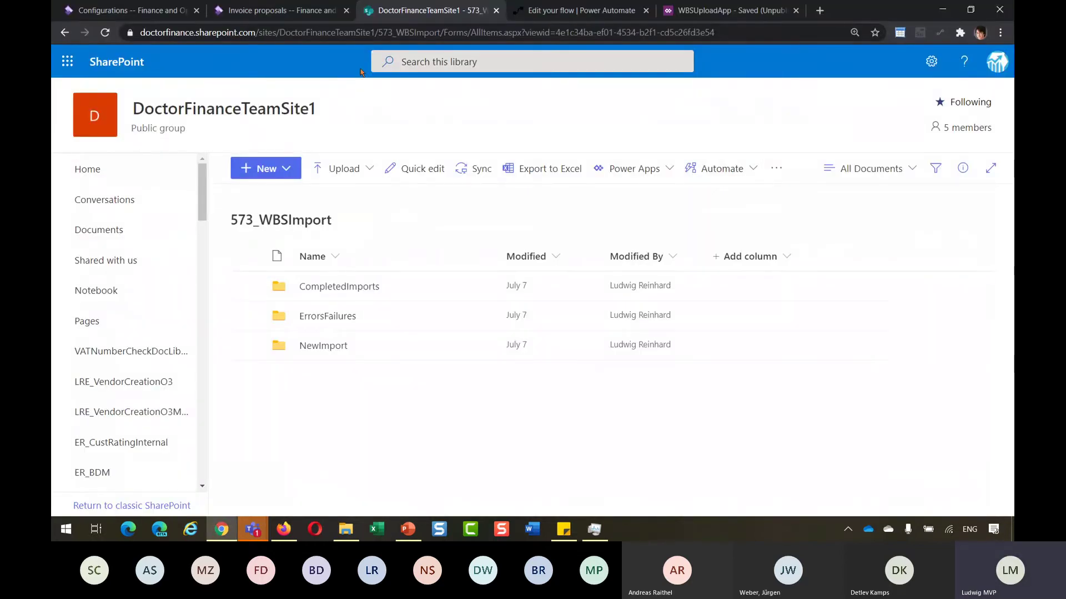
Switch back to Finance and Operations, leave the invoice proposal, and create a PrjJrn expense journal for project P00001682 with its lines open.
{"action": "left_click", "coordinate": [307, 12]}
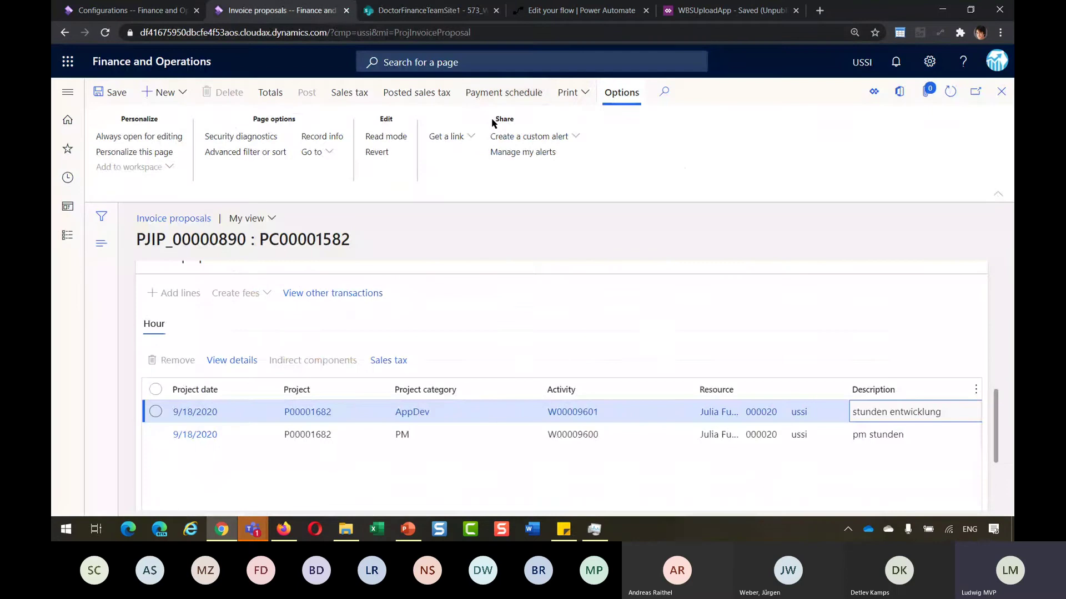
{"action": "left_click", "coordinate": [1001, 91]}
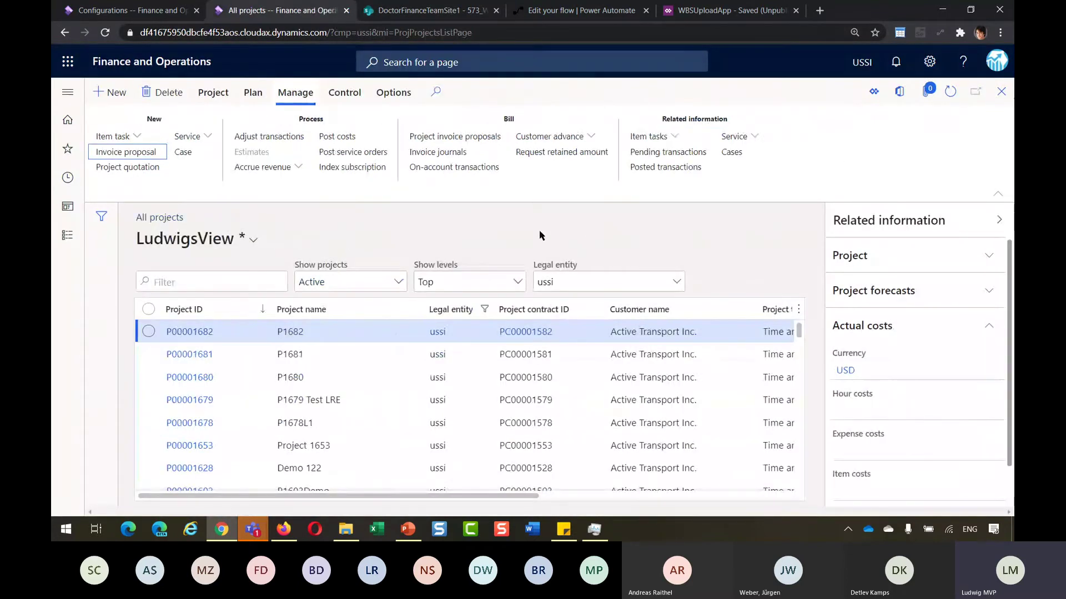
{"action": "left_click", "coordinate": [221, 95]}
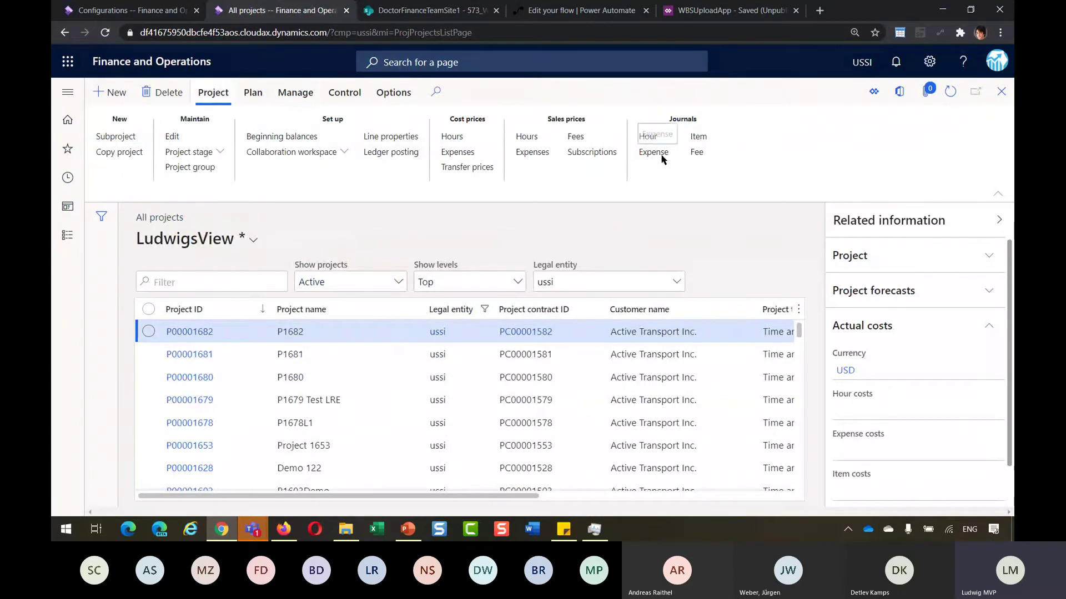
{"action": "left_click", "coordinate": [645, 137]}
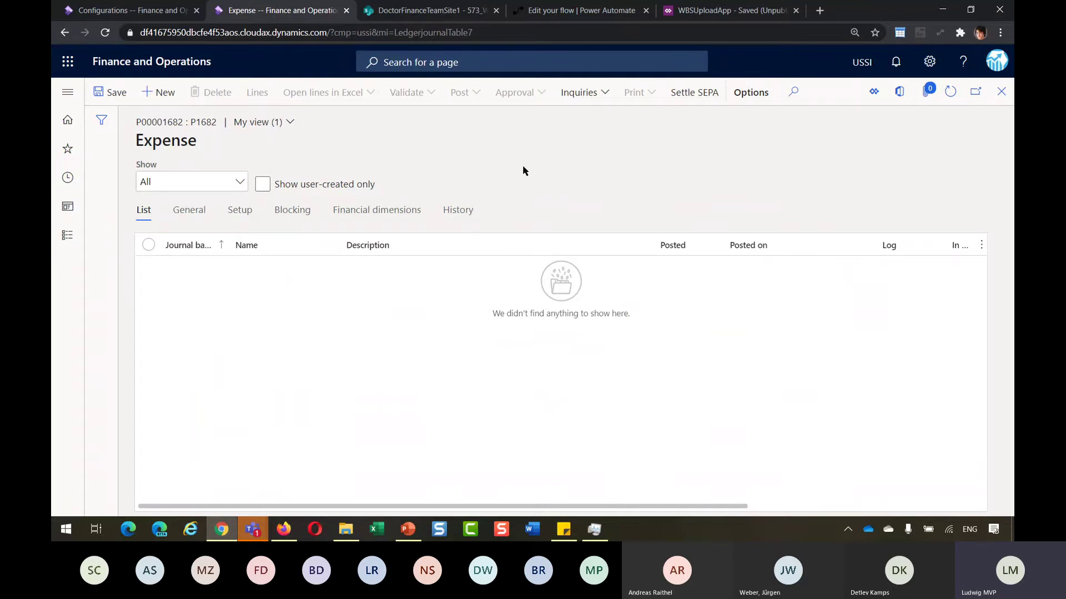
{"action": "left_click", "coordinate": [181, 95]}
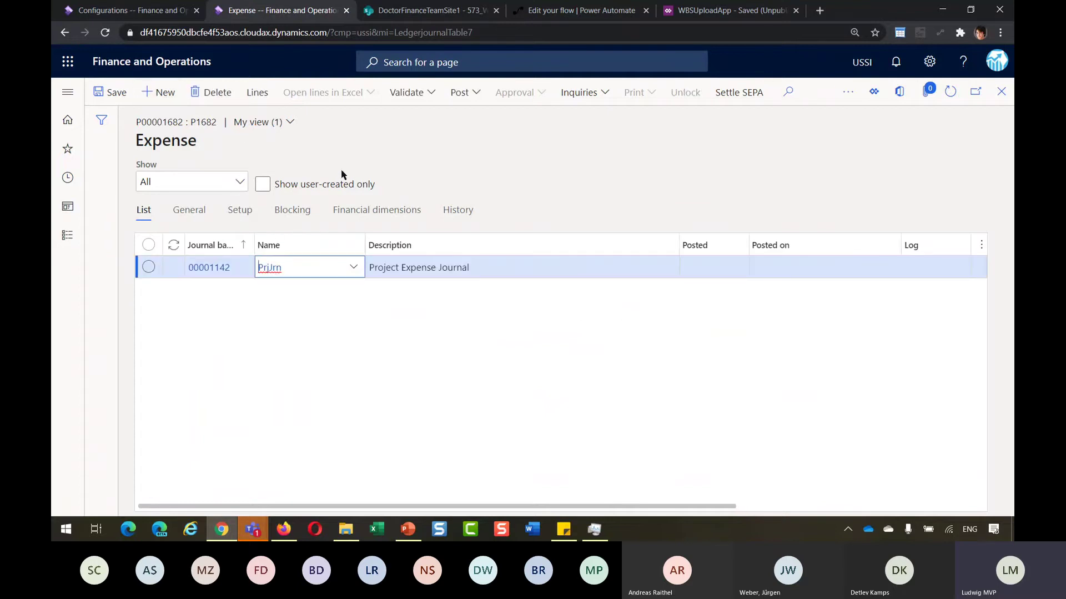
{"action": "left_click", "coordinate": [261, 97]}
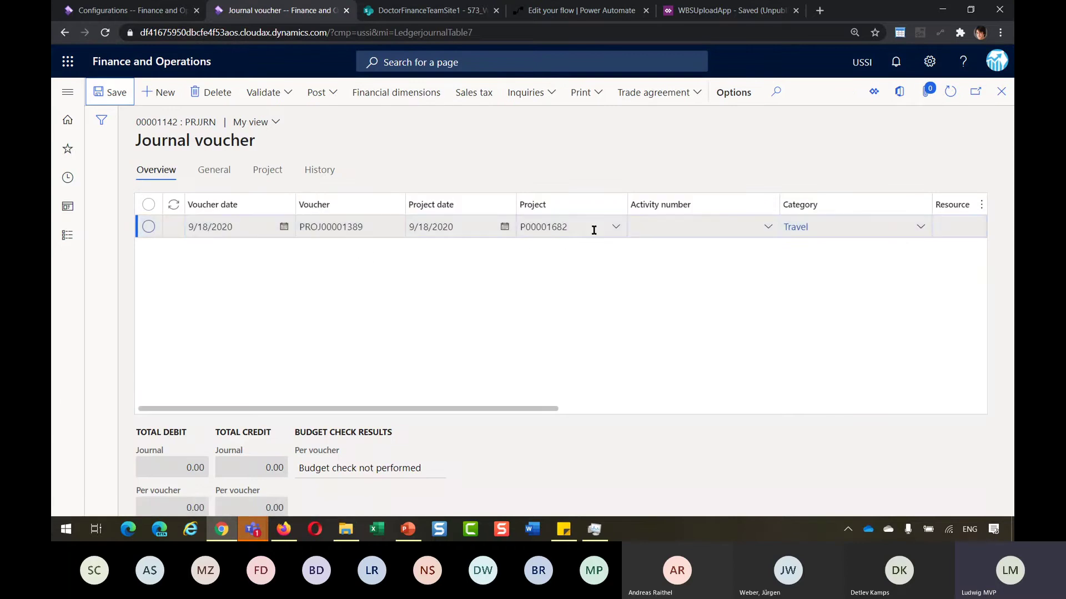
Assign activity W00009603 (Task C.1) and the first listed resource to the Travel expense line.
{"action": "left_click", "coordinate": [668, 230]}
{"action": "left_click", "coordinate": [764, 228]}
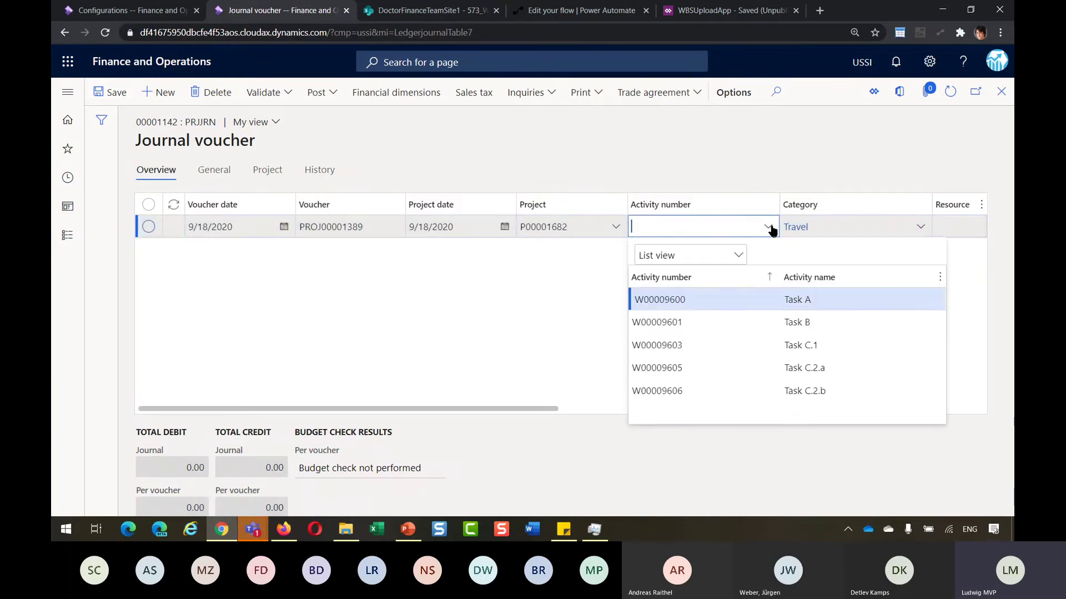
{"action": "left_click", "coordinate": [707, 347]}
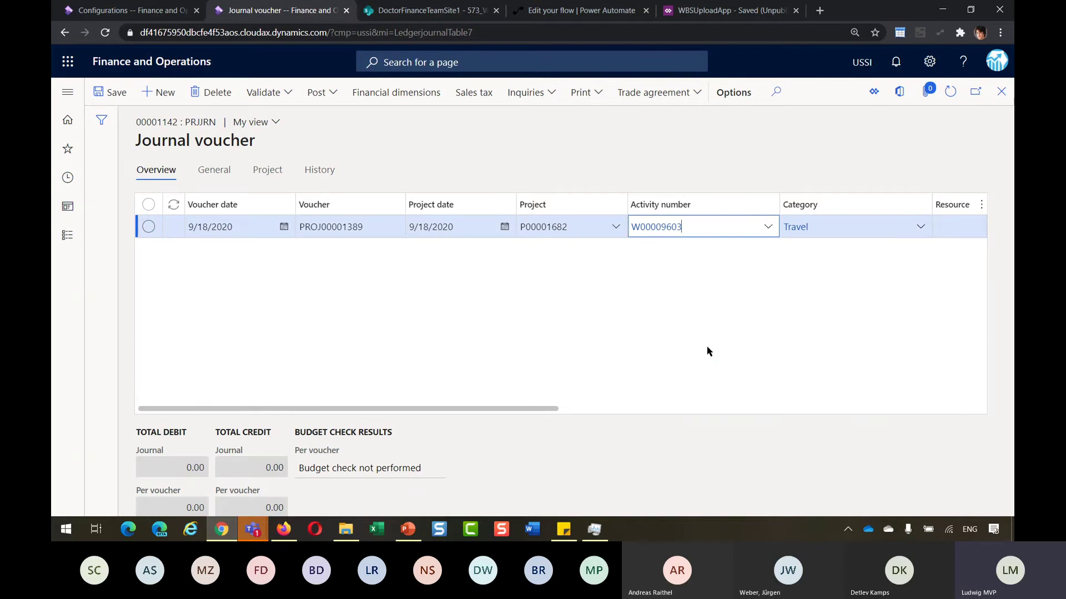
{"action": "left_click_drag", "start_coordinate": [544, 409], "coordinate": [688, 404]}
{"action": "left_click", "coordinate": [690, 232]}
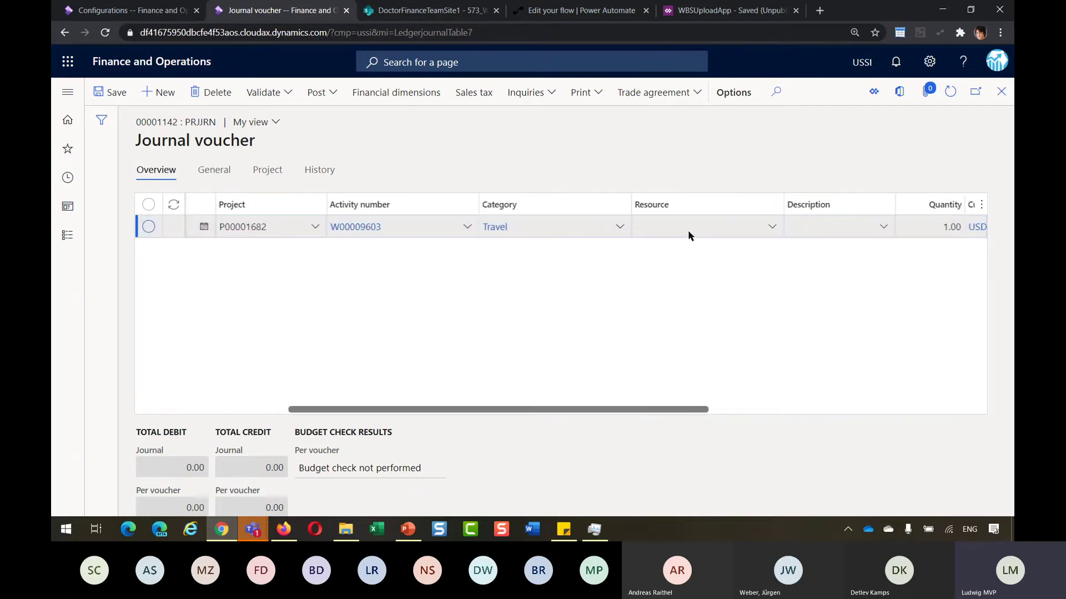
{"action": "left_click", "coordinate": [771, 228]}
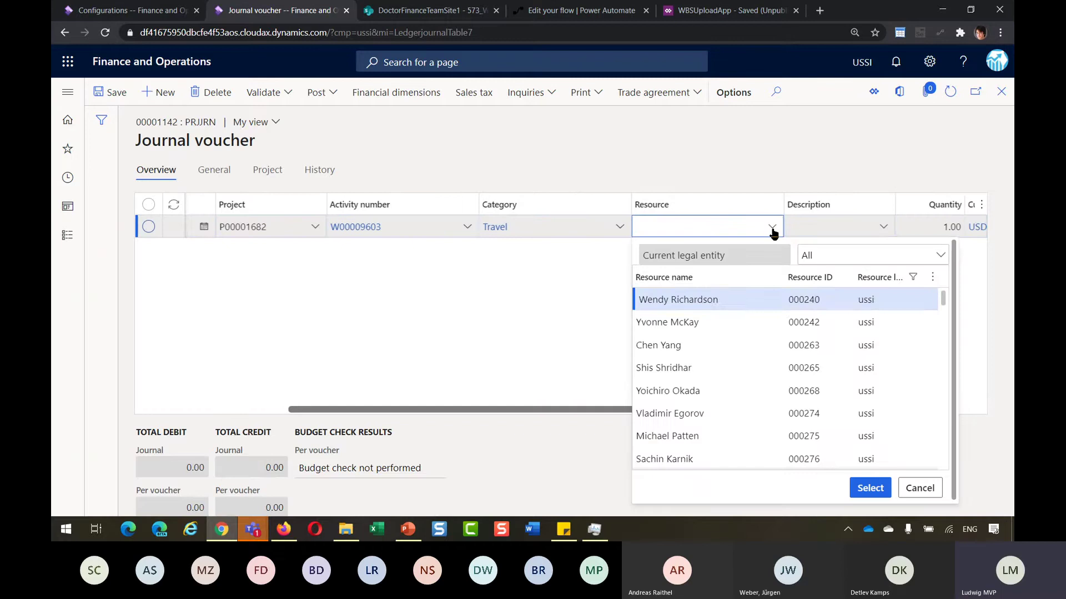
{"action": "left_click", "coordinate": [870, 488]}
Describe the expense line as hotel and set its cost price to 80.
{"action": "left_click_drag", "start_coordinate": [697, 409], "coordinate": [795, 409]}
{"action": "left_click", "coordinate": [651, 233]}
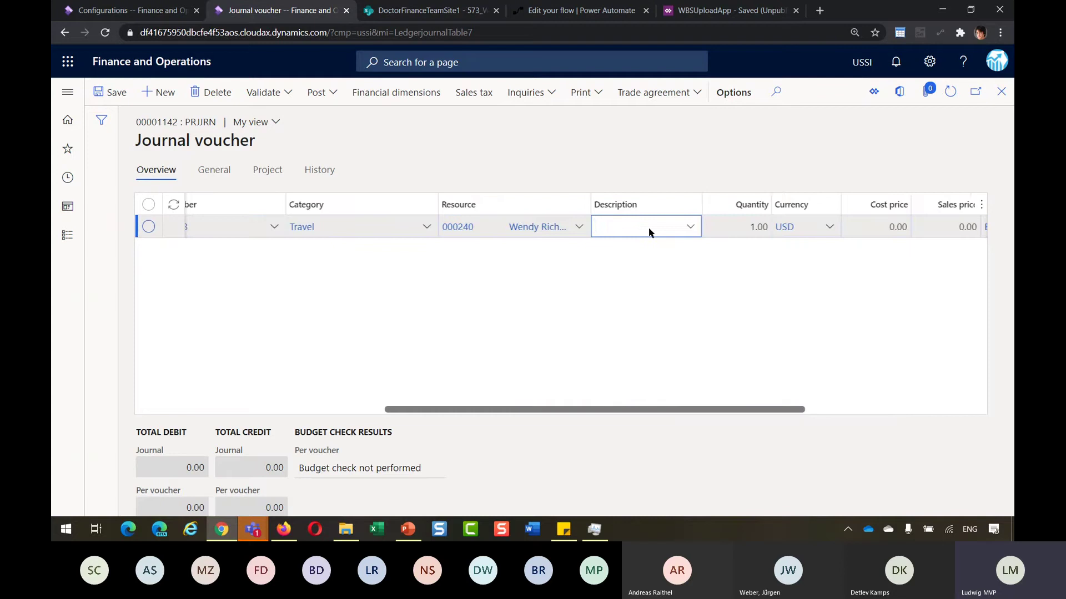
{"action": "type", "text": "hotel"}
{"action": "key", "text": "Tab"}
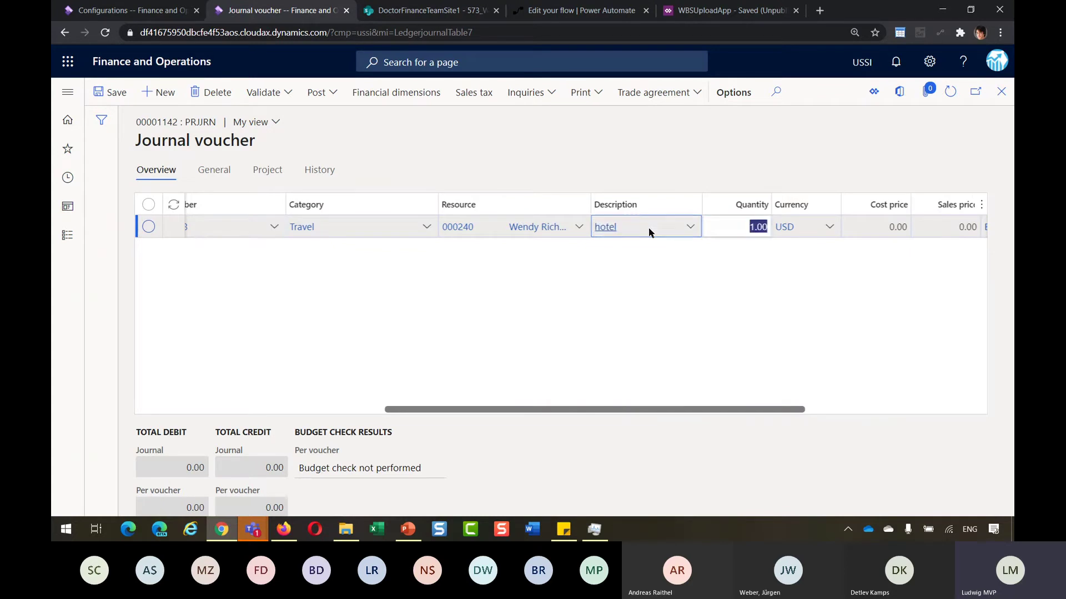
{"action": "key", "text": "Tab"}
{"action": "key", "text": "Tab"}
{"action": "type", "text": "80"}
{"action": "key", "text": "Tab"}
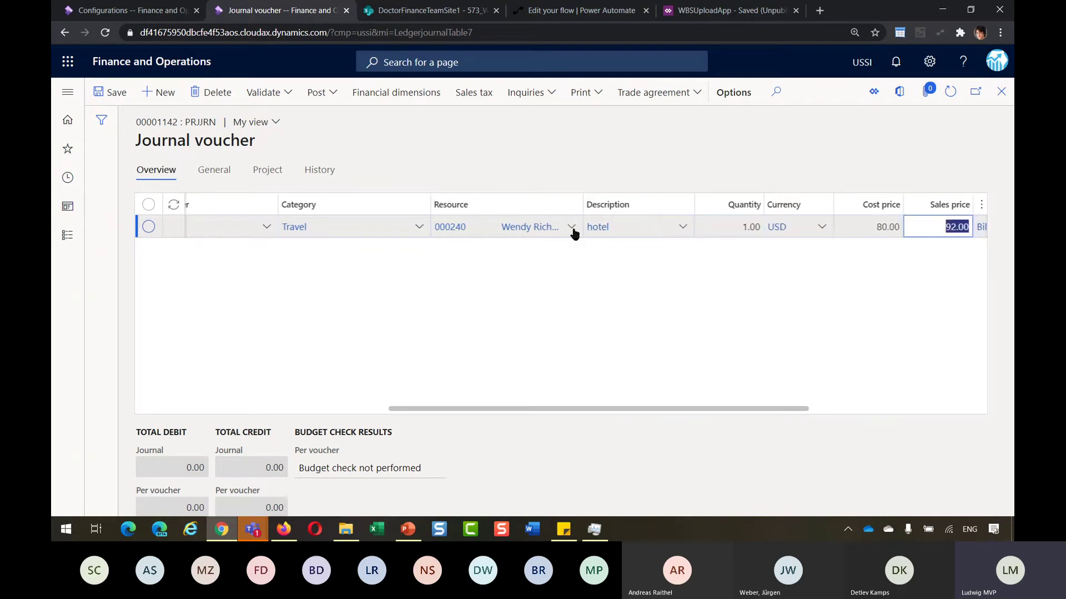
{"action": "left_click_drag", "start_coordinate": [567, 413], "coordinate": [623, 412]}
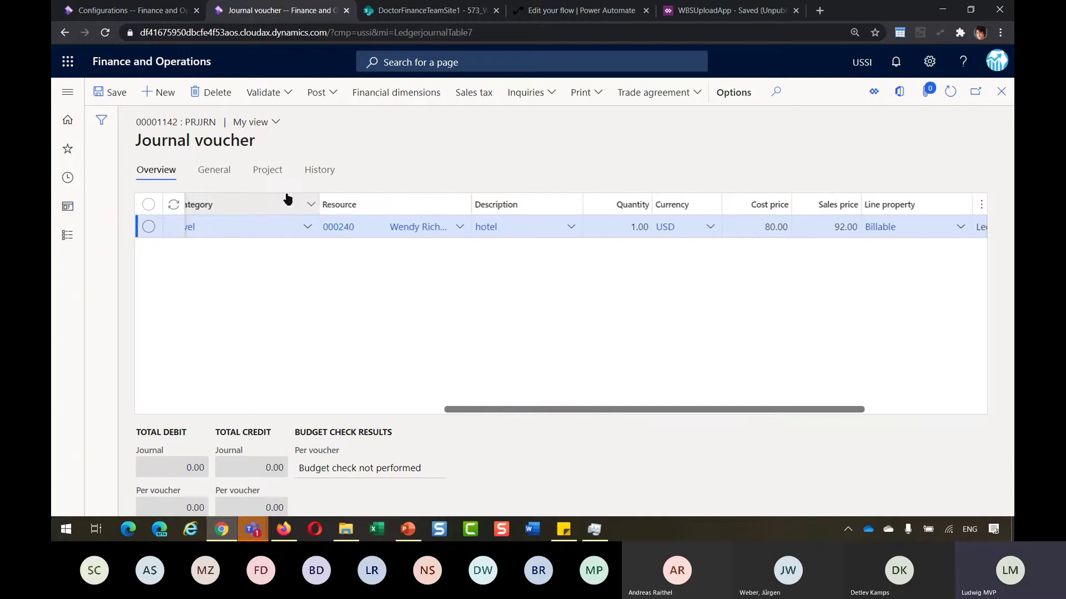
Clear the project sales tax group in the voucher line's project details and return to the line overview.
{"action": "left_click", "coordinate": [224, 172]}
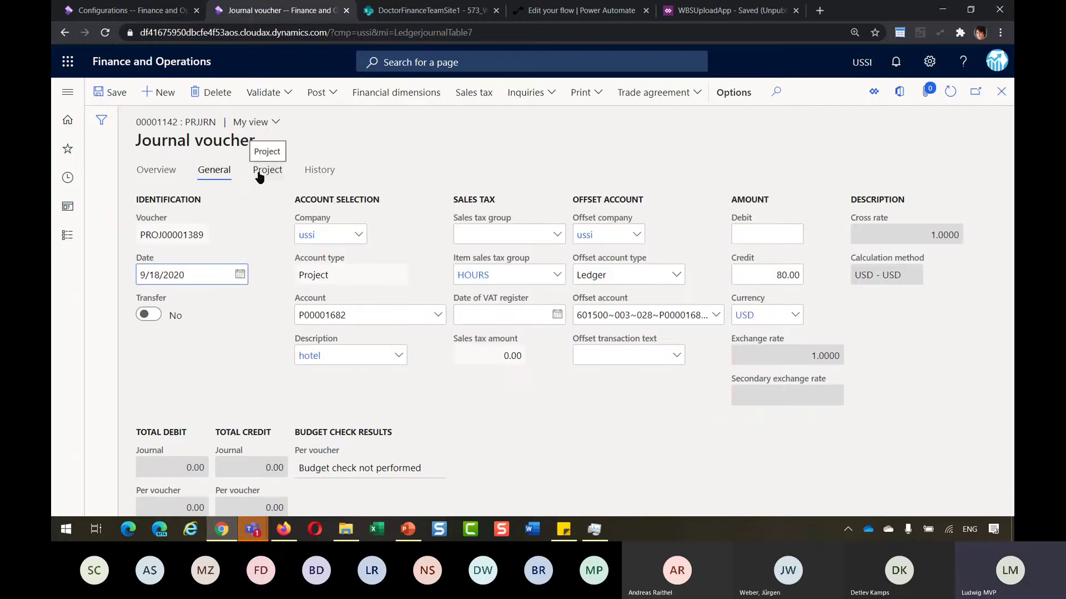
{"action": "left_click", "coordinate": [260, 174]}
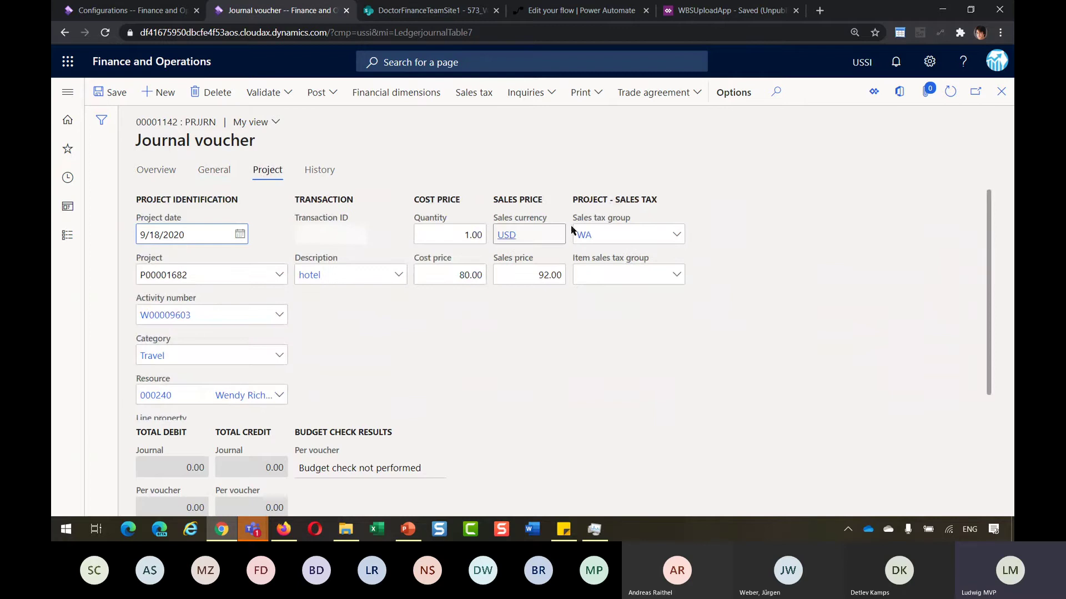
{"action": "left_click", "coordinate": [610, 232]}
{"action": "key", "text": "Tab"}
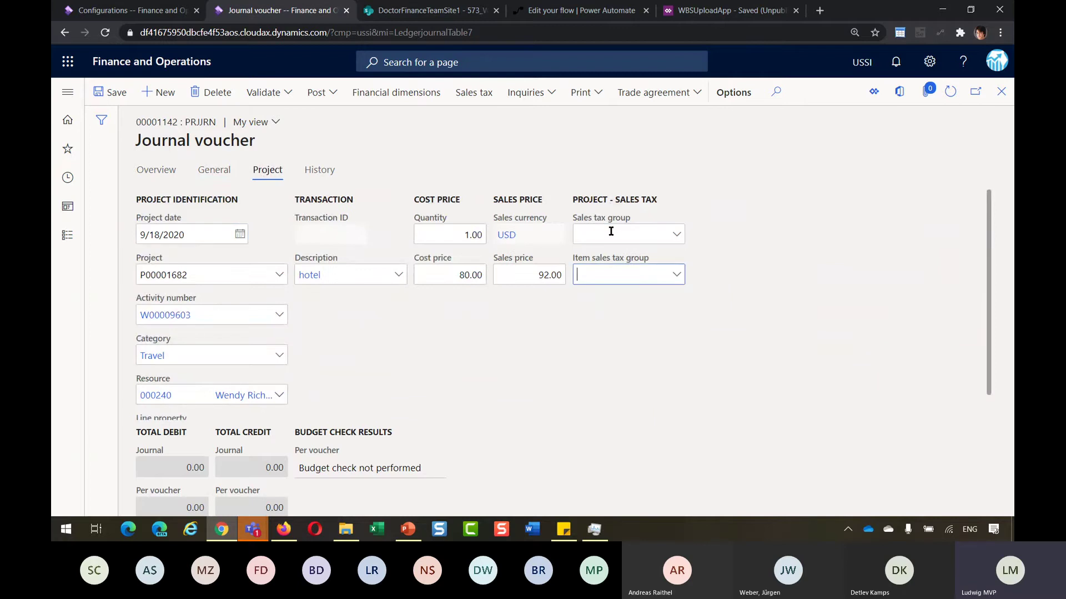
{"action": "left_click", "coordinate": [156, 170]}
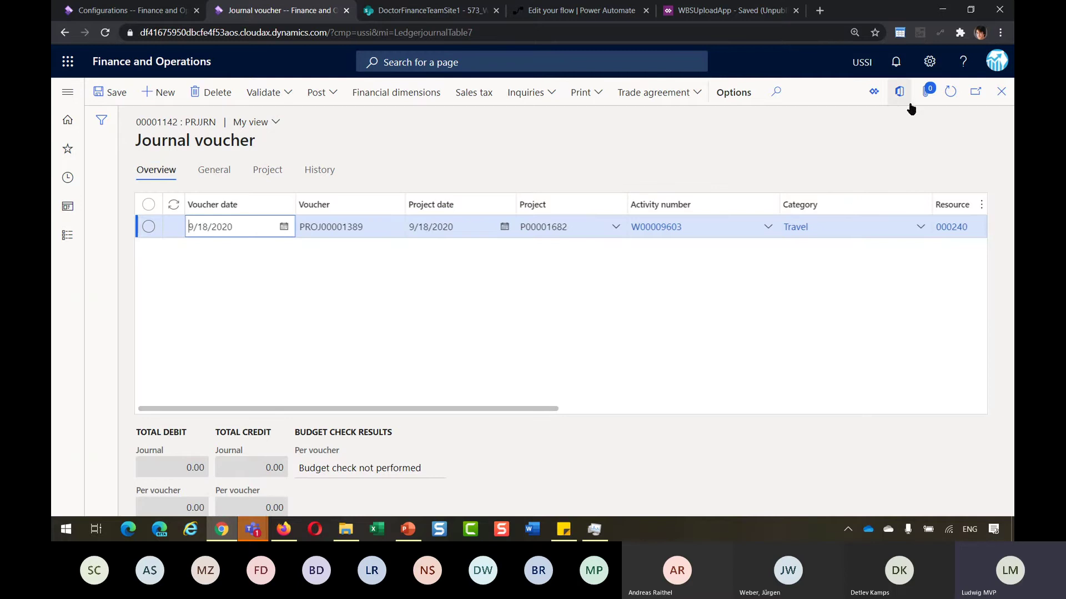
Attach 1.jpg from the Pictures folder to the expense journal line as a File attachment, and return to the journal voucher.
{"action": "left_click", "coordinate": [930, 95]}
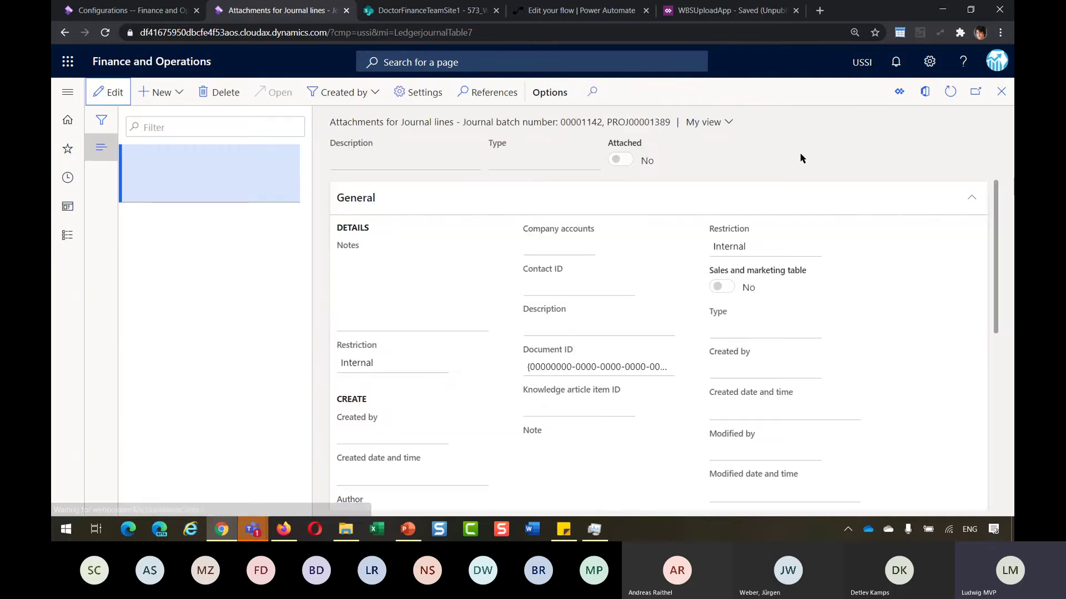
{"action": "left_click", "coordinate": [215, 98]}
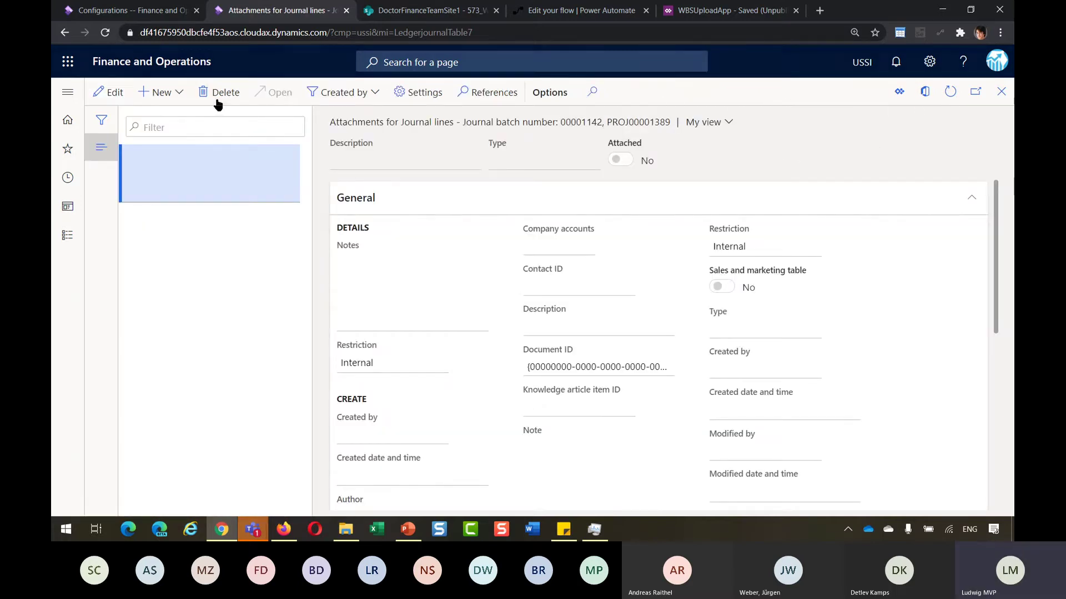
{"action": "left_click", "coordinate": [173, 102]}
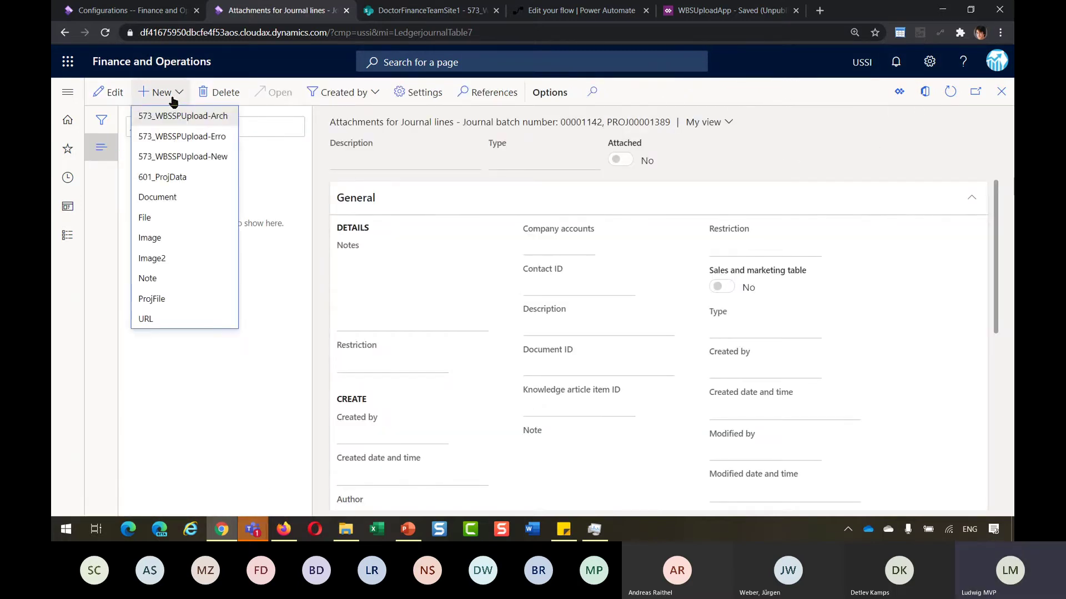
{"action": "left_click", "coordinate": [160, 217]}
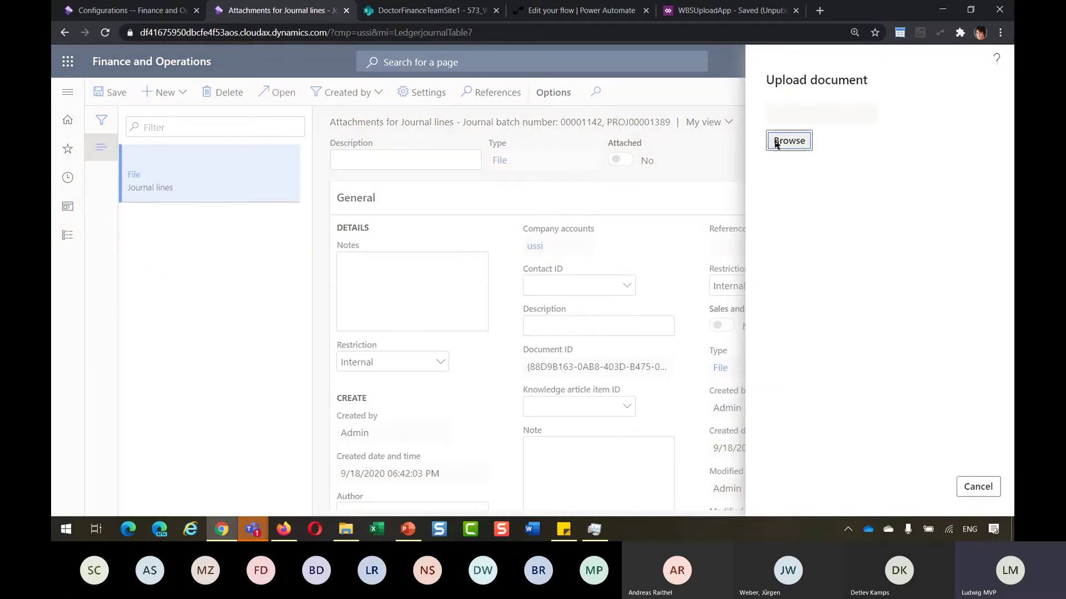
{"action": "left_click", "coordinate": [789, 141]}
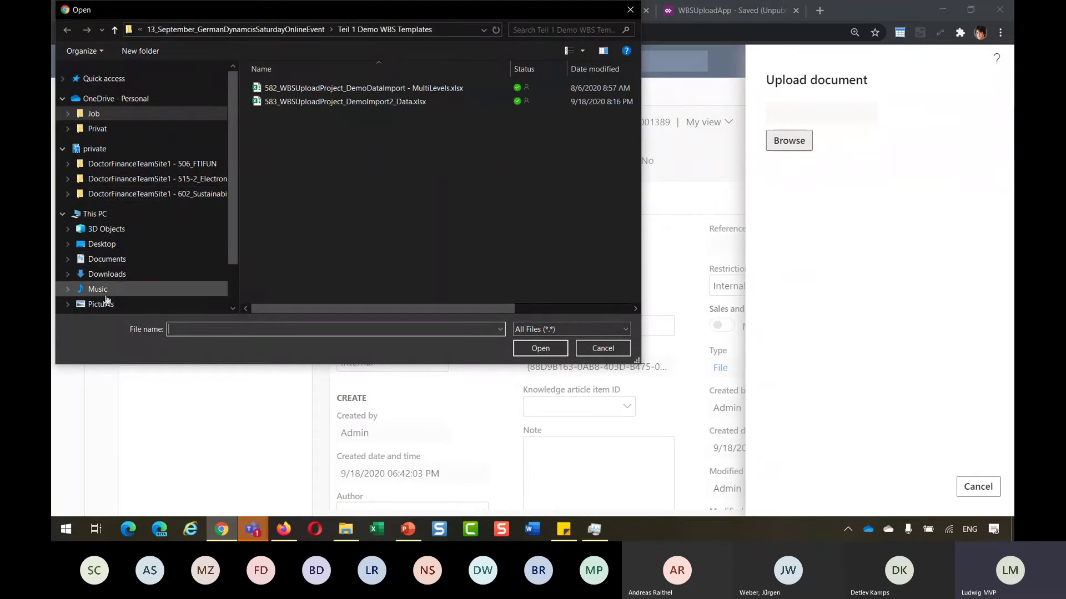
{"action": "left_click", "coordinate": [106, 304]}
{"action": "left_click", "coordinate": [434, 108]}
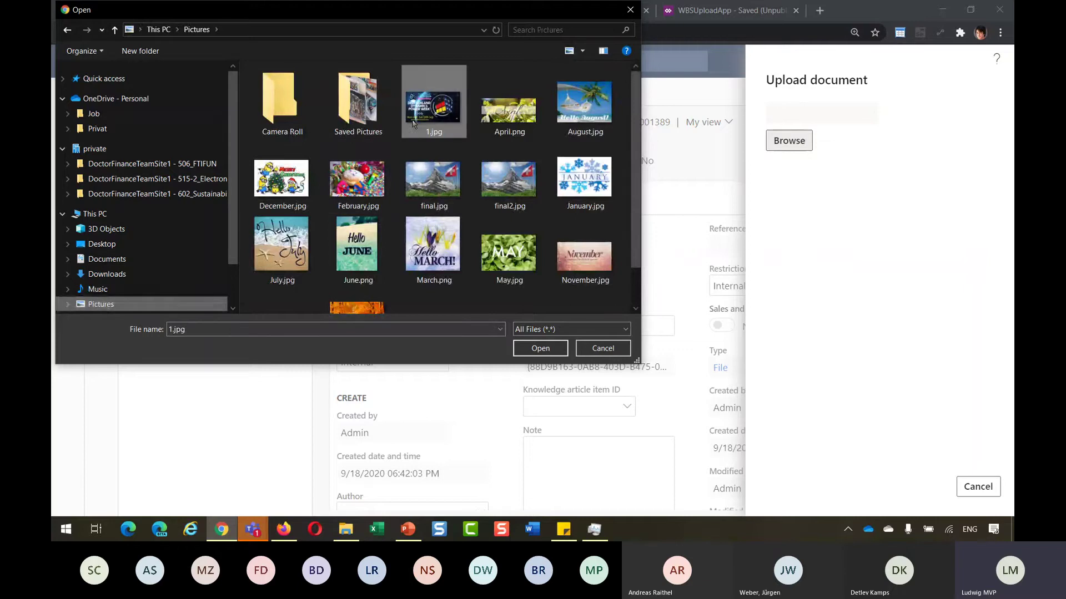
{"action": "left_click", "coordinate": [535, 348]}
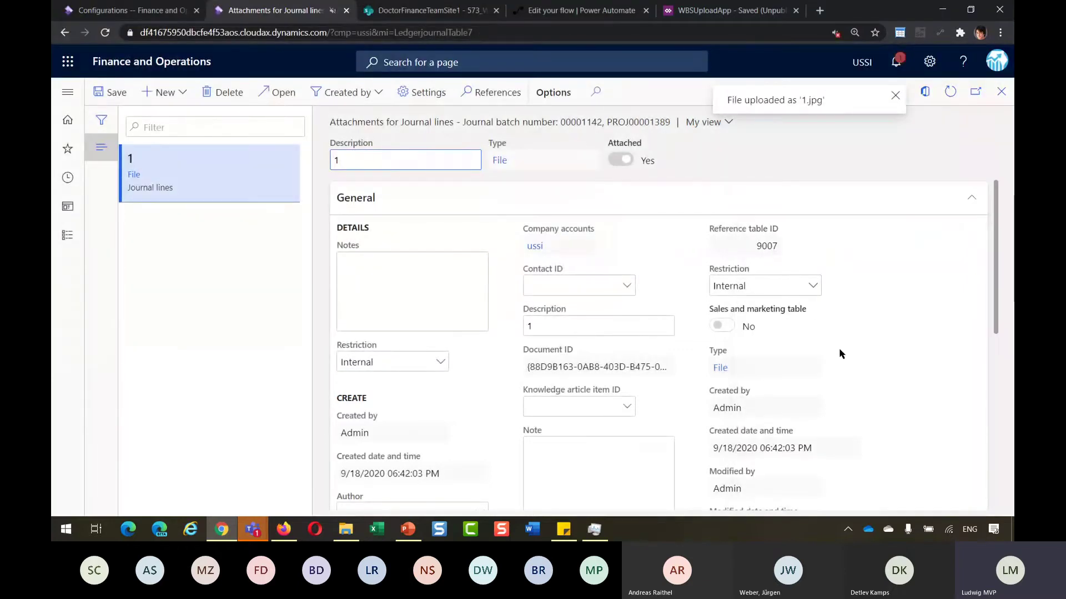
{"action": "left_click_drag", "start_coordinate": [994, 284], "coordinate": [993, 478]}
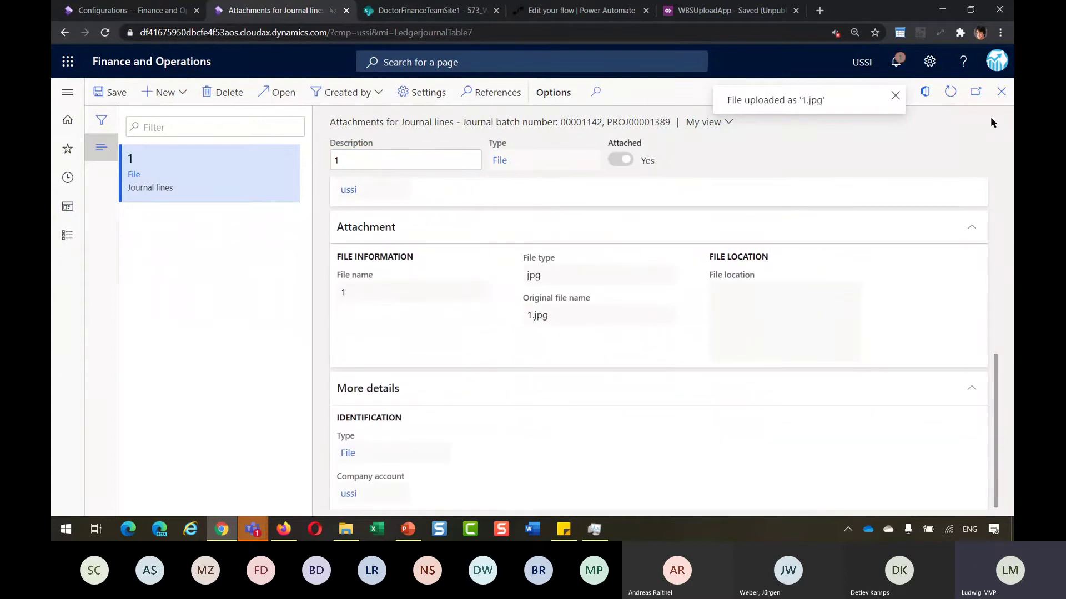
{"action": "left_click", "coordinate": [999, 96]}
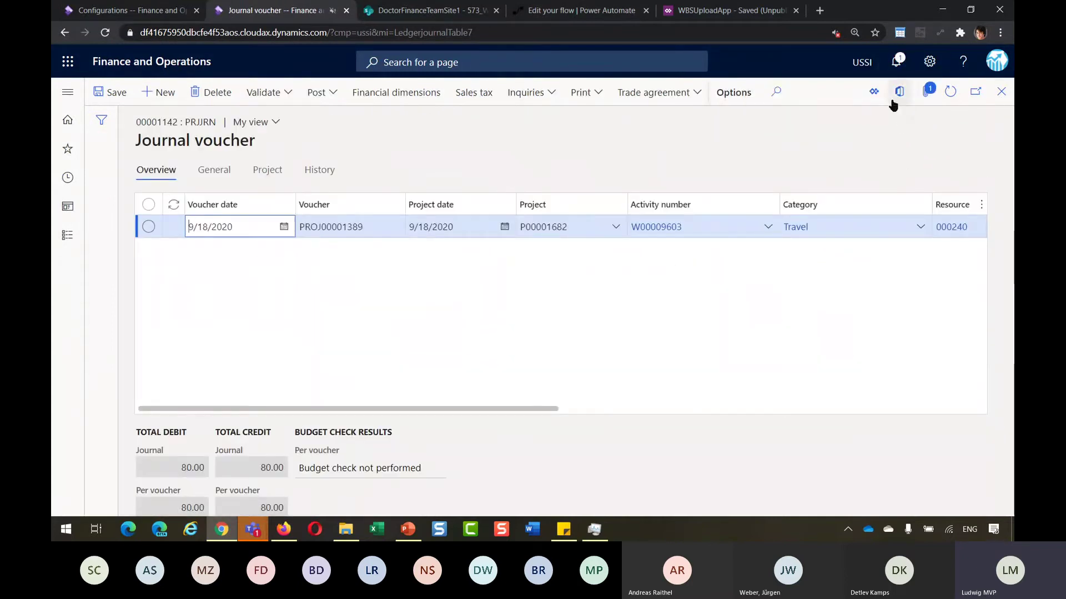